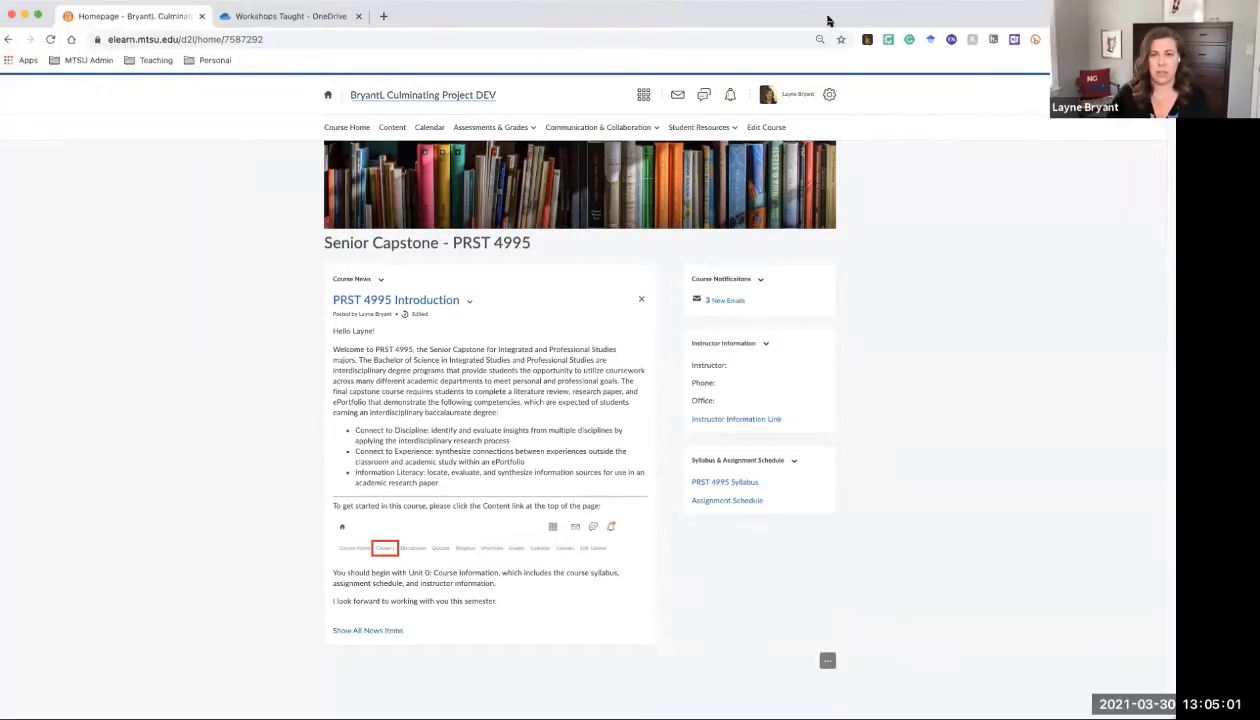
Maximize the browser window showing the Senior Capstone - PRST 4995 course homepage
{"action": "double_click", "coordinate": [830, 18]}
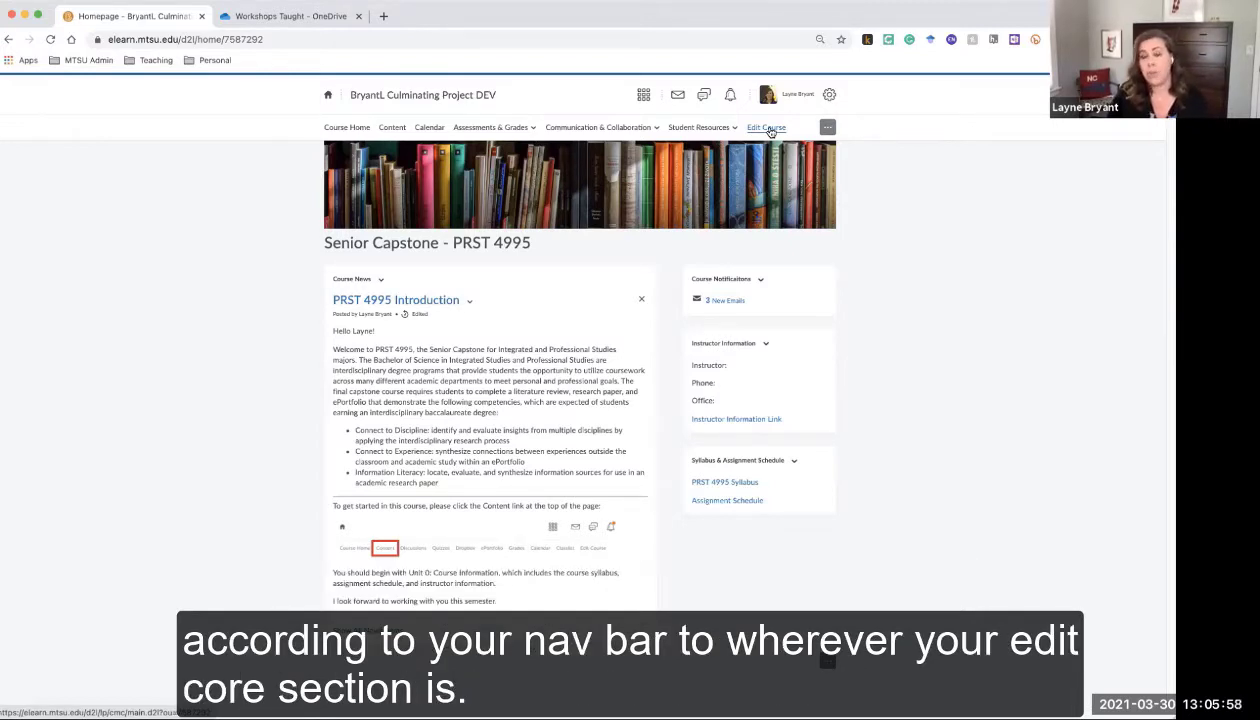
Go to Edit Course to reach the Course Administration page
{"action": "left_click", "coordinate": [770, 131]}
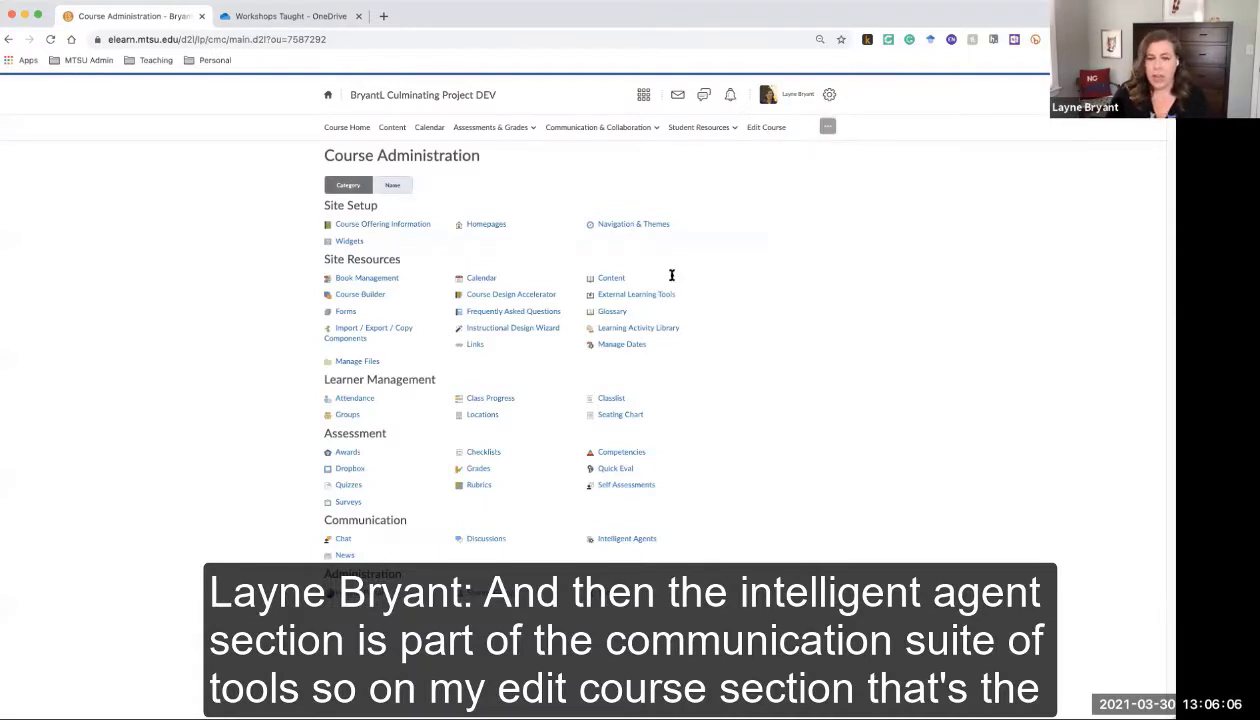
Open Intelligent Agents under Communication, showing an empty Agent List
{"action": "left_click_drag", "start_coordinate": [348, 514], "coordinate": [551, 520]}
{"action": "left_click", "coordinate": [616, 511]}
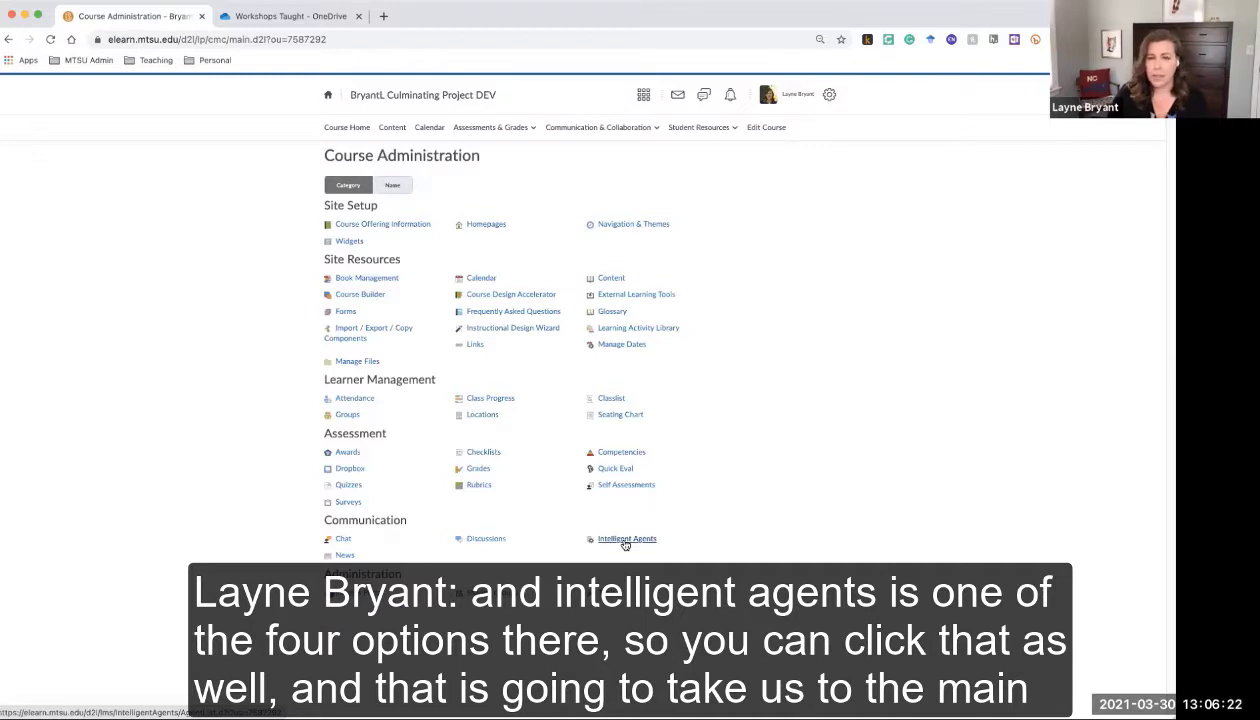
{"action": "left_click", "coordinate": [625, 541]}
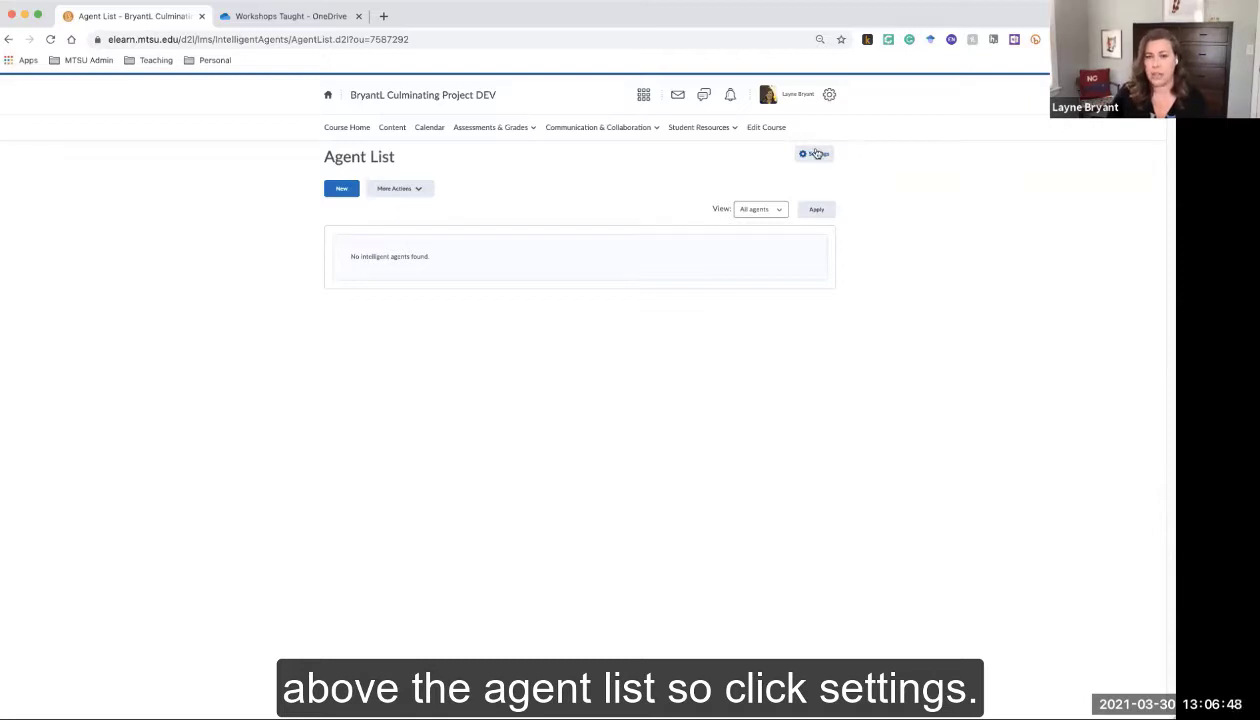
In Intelligent Agents Settings, choose 'Set custom values for this course'
{"action": "left_click", "coordinate": [815, 155]}
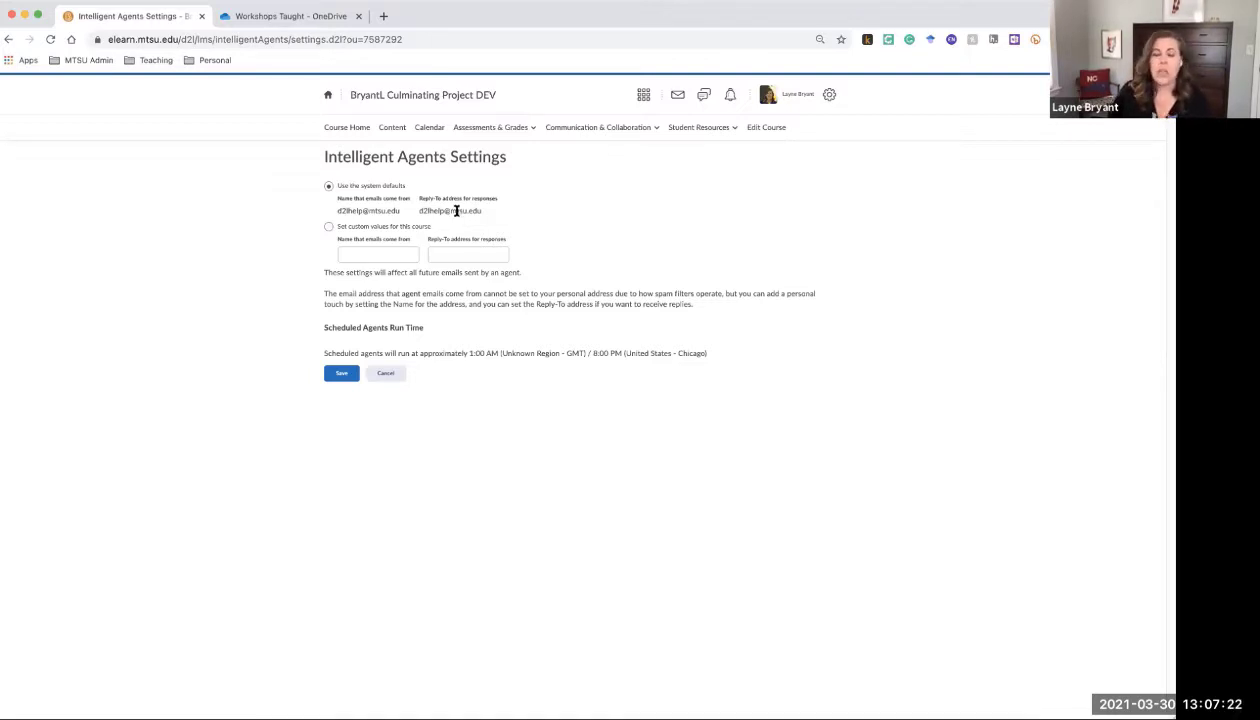
{"action": "left_click", "coordinate": [328, 228]}
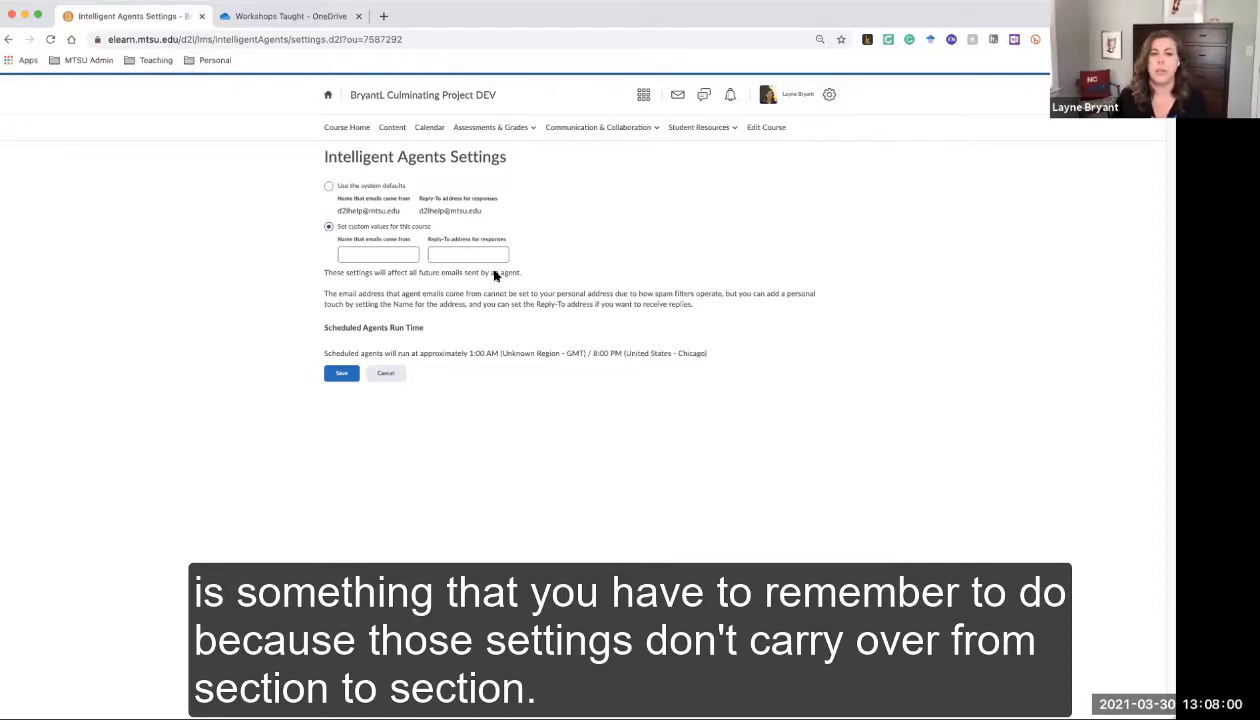
Enter 'Professor Name' as the name agent emails come from
{"action": "left_click", "coordinate": [398, 253]}
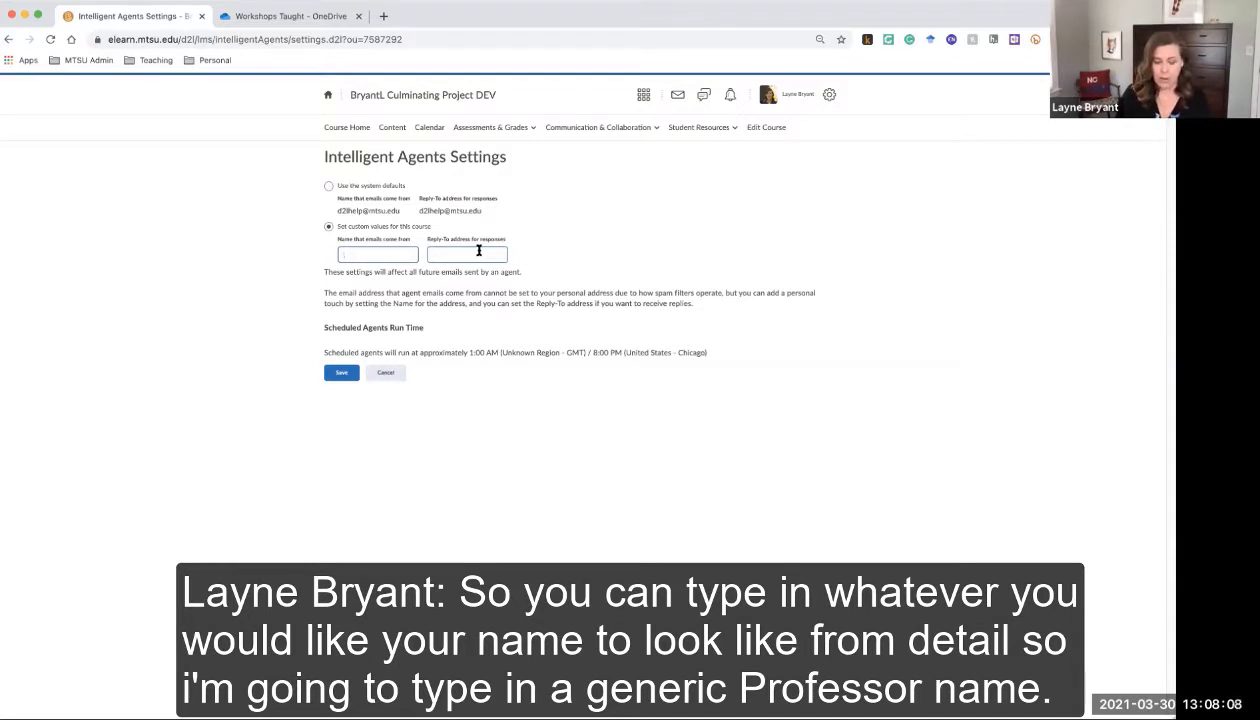
{"action": "type", "text": "Professor Name"}
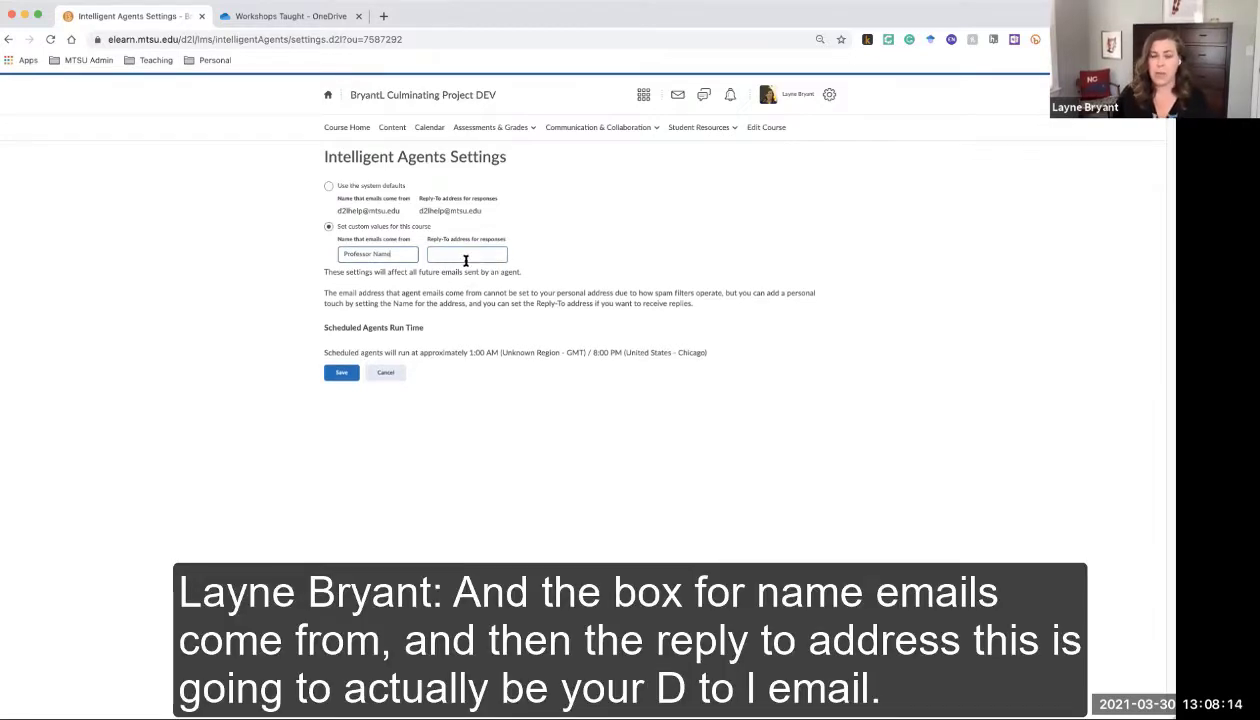
{"action": "left_click", "coordinate": [465, 256]}
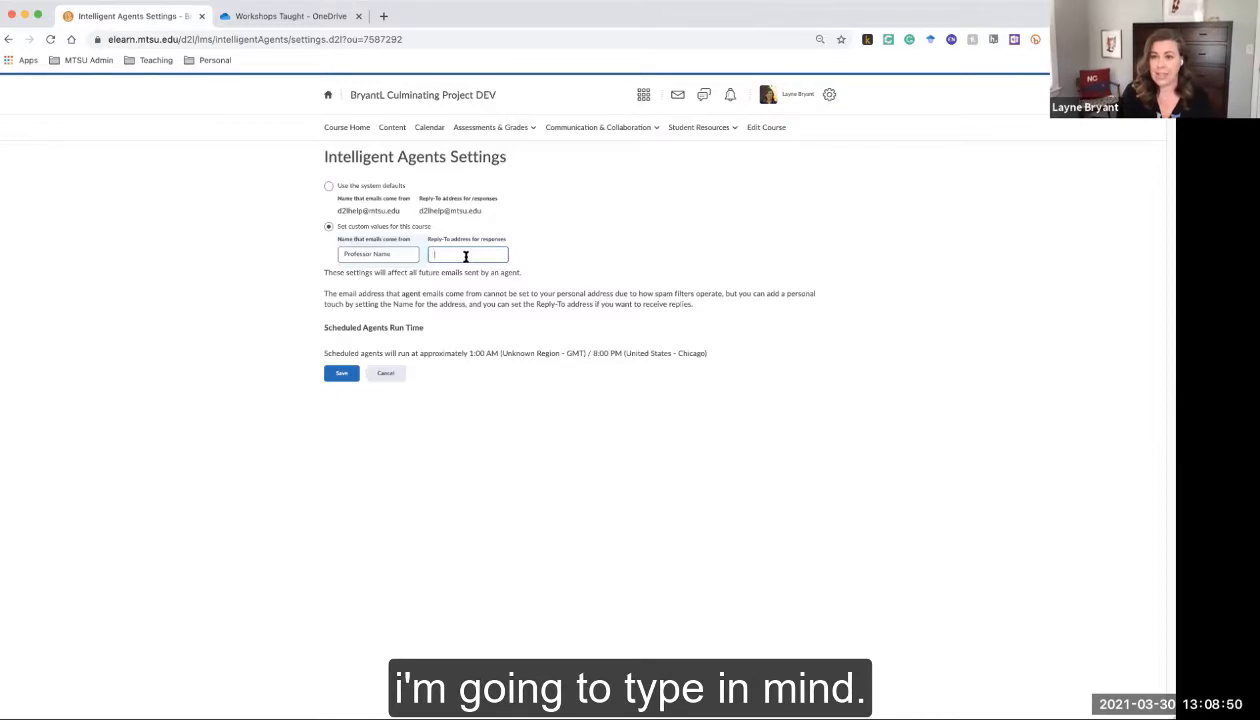
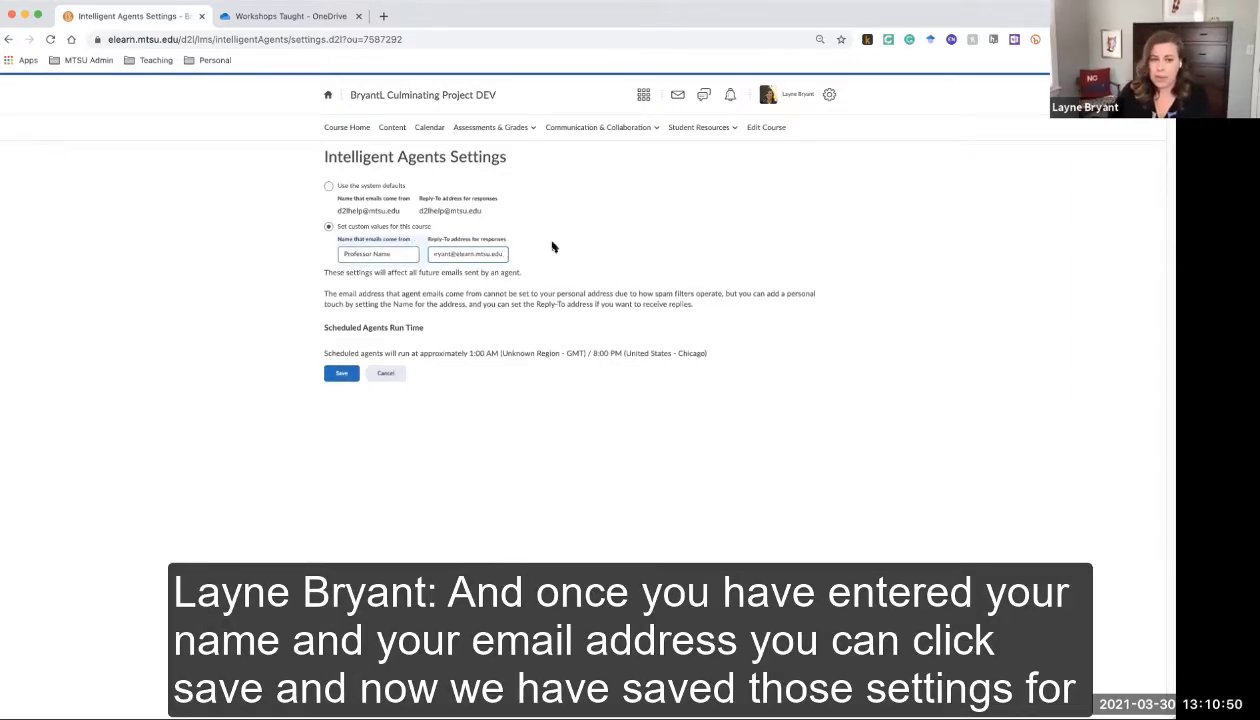
Enter the instructor's email as the Reply-To address and save the settings
{"action": "left_click", "coordinate": [339, 374]}
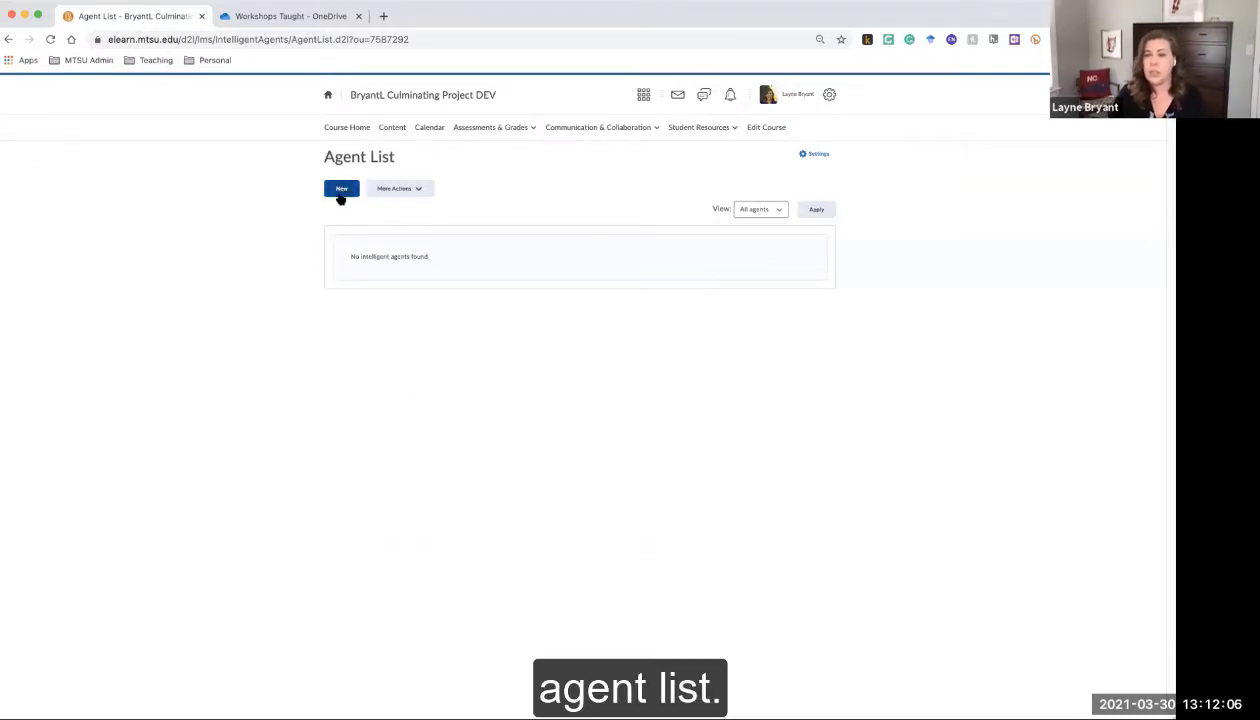
Create a new agent named 'Welcome to Class Agent'
{"action": "left_click", "coordinate": [340, 197]}
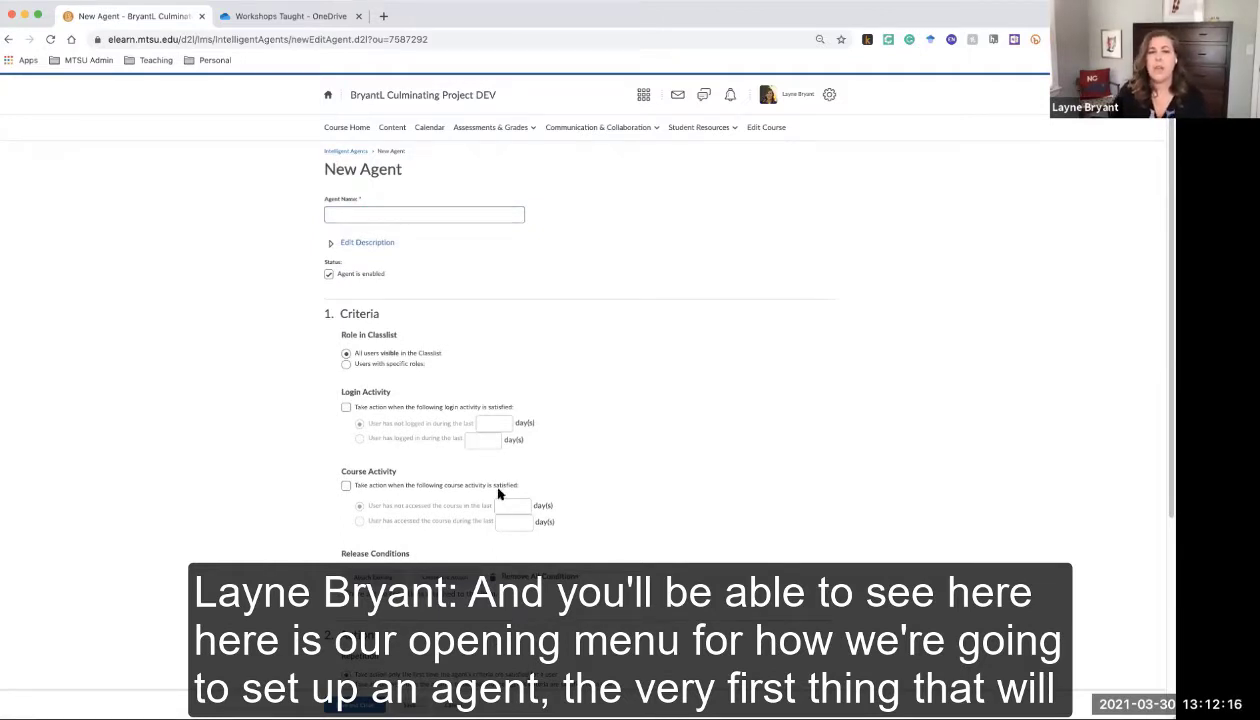
{"action": "left_click", "coordinate": [421, 213]}
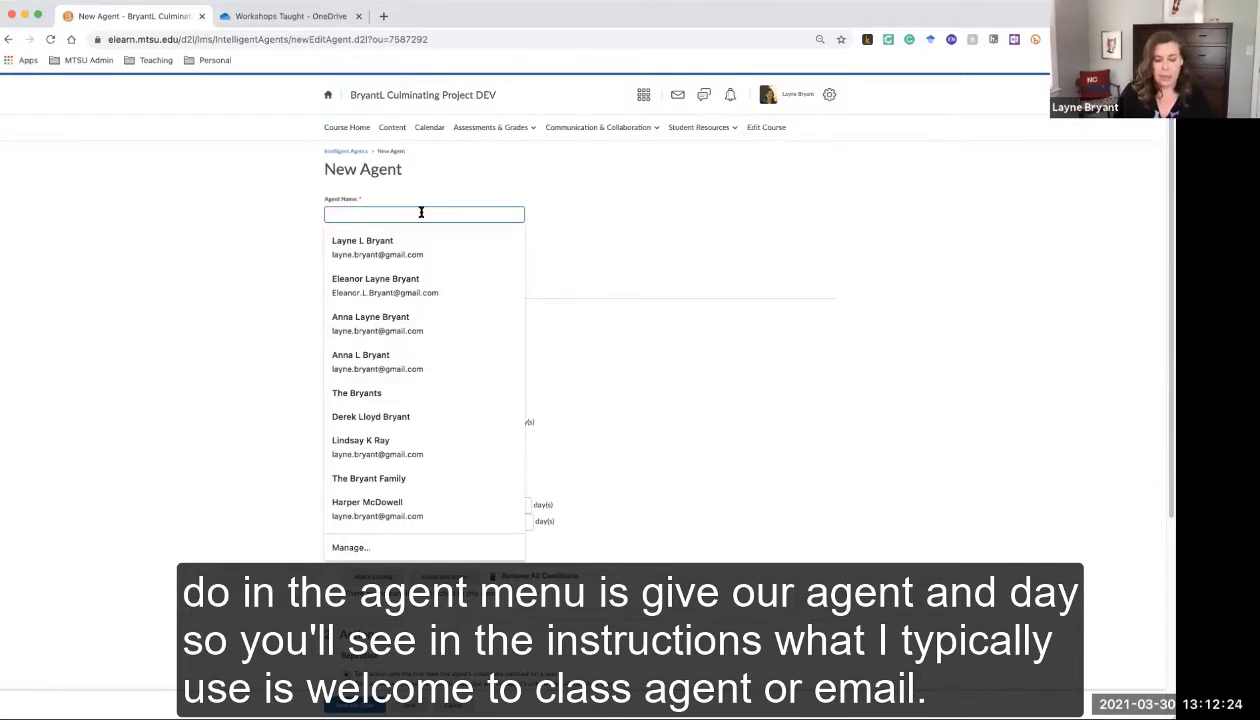
{"action": "type", "text": "Welcome"}
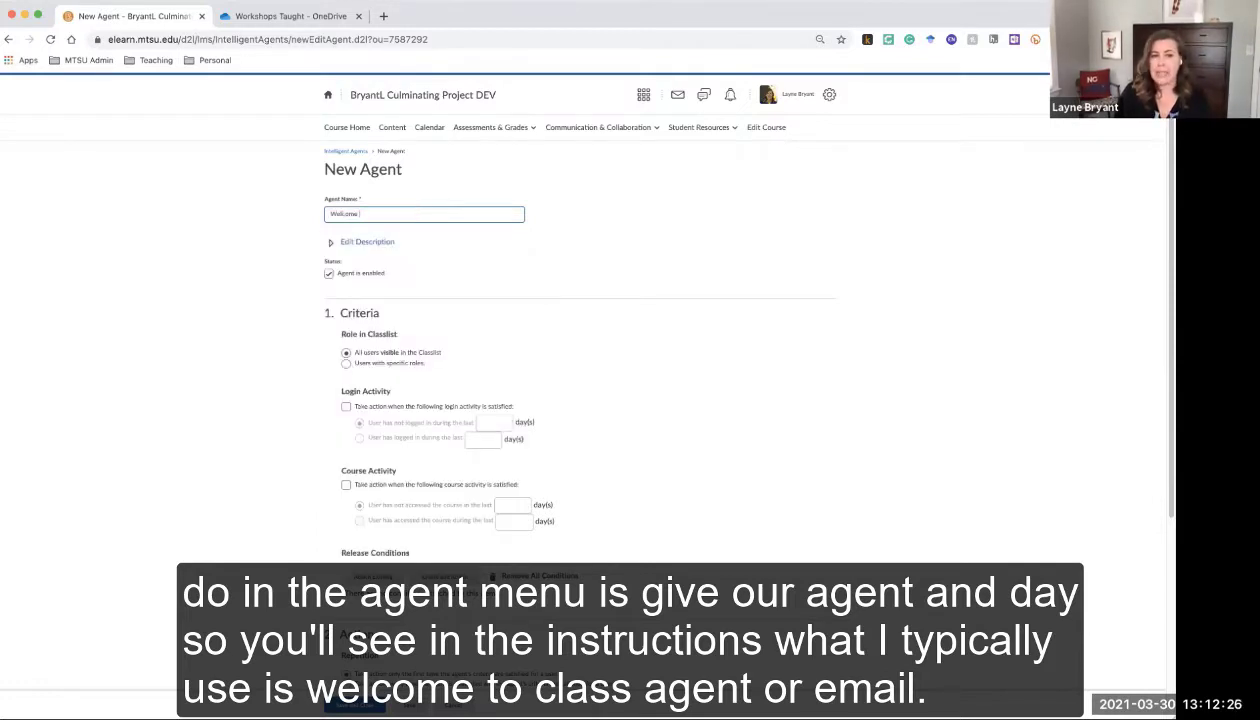
{"action": "type", "text": " to Class Agent"}
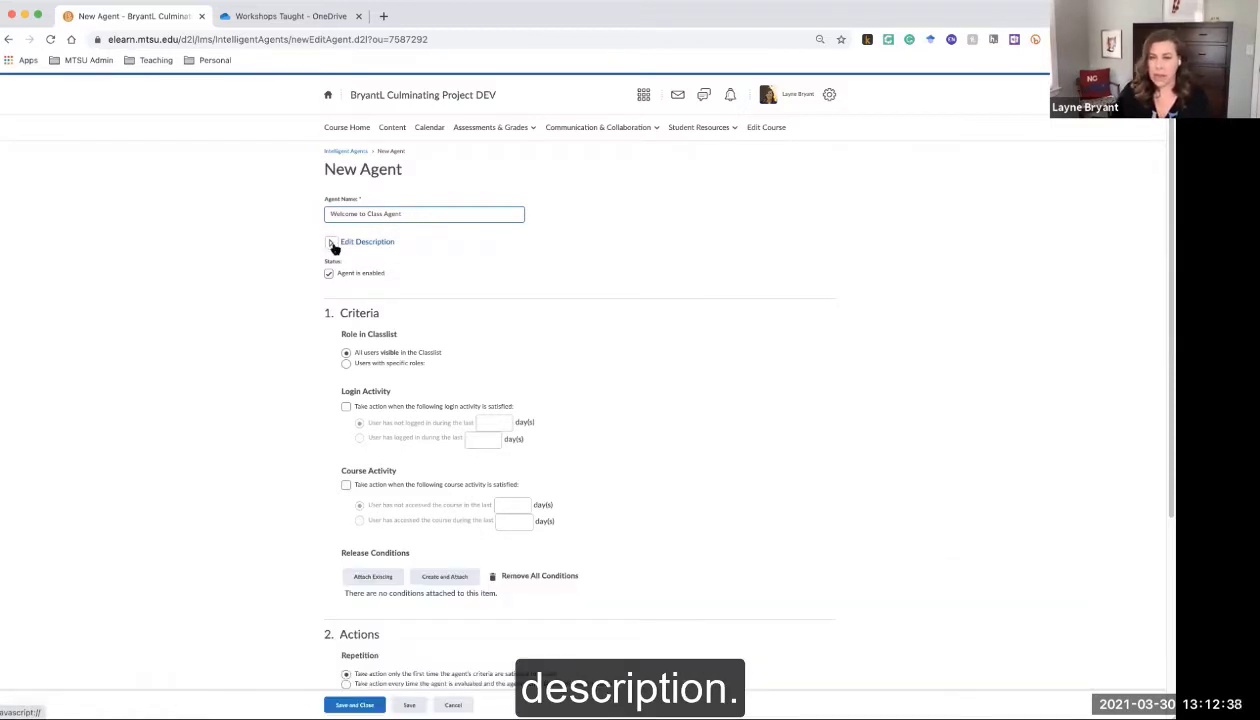
Describe the agent as finding students accessing the course for the first time; keep it enabled
{"action": "left_click", "coordinate": [332, 245]}
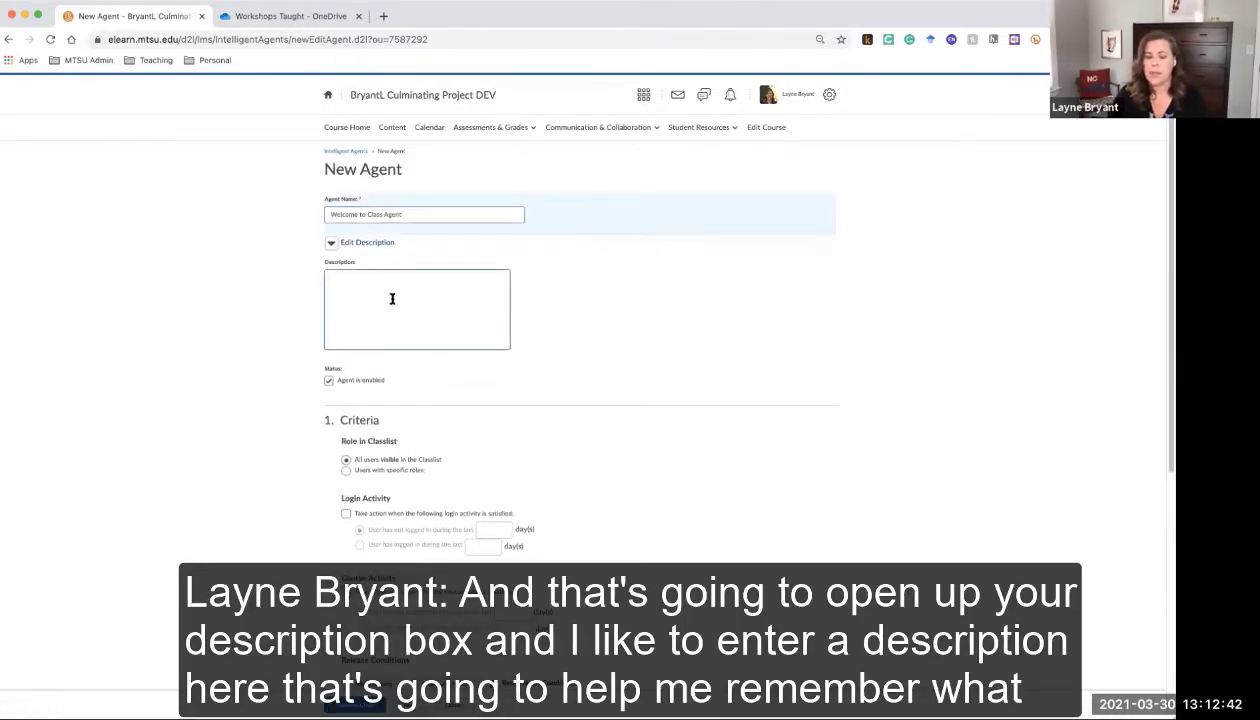
{"action": "left_click", "coordinate": [392, 298]}
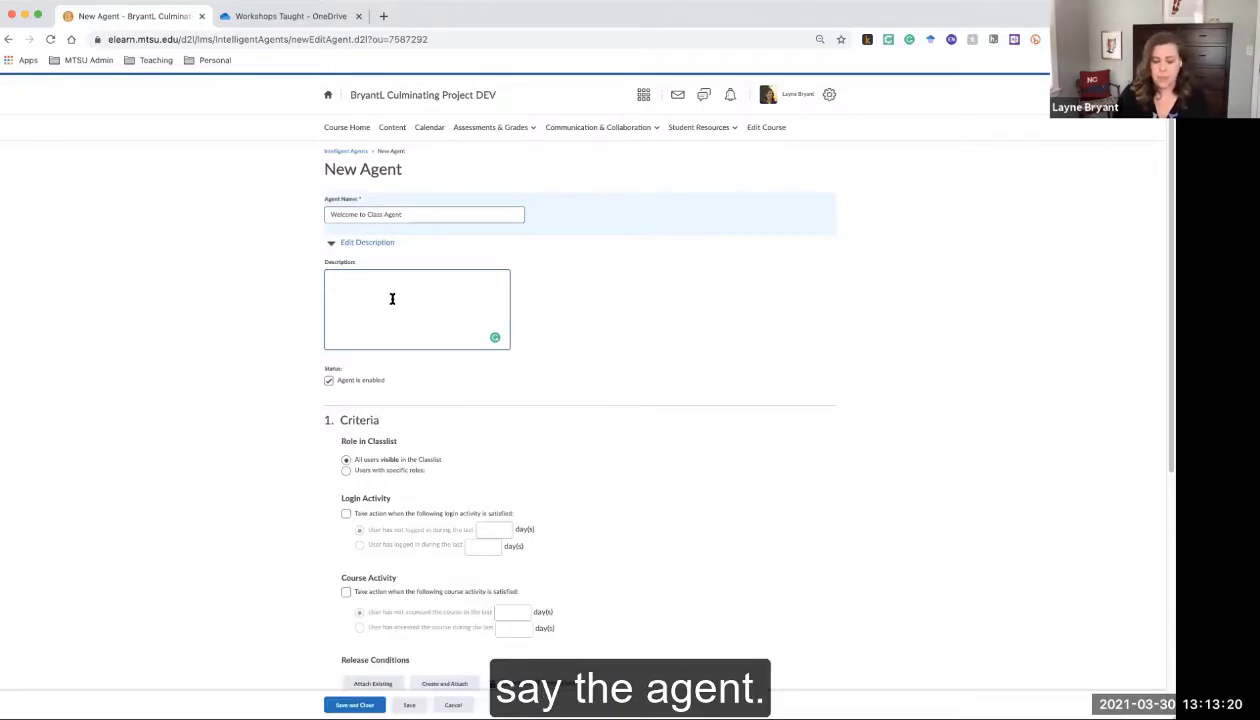
{"action": "type", "text": "The"}
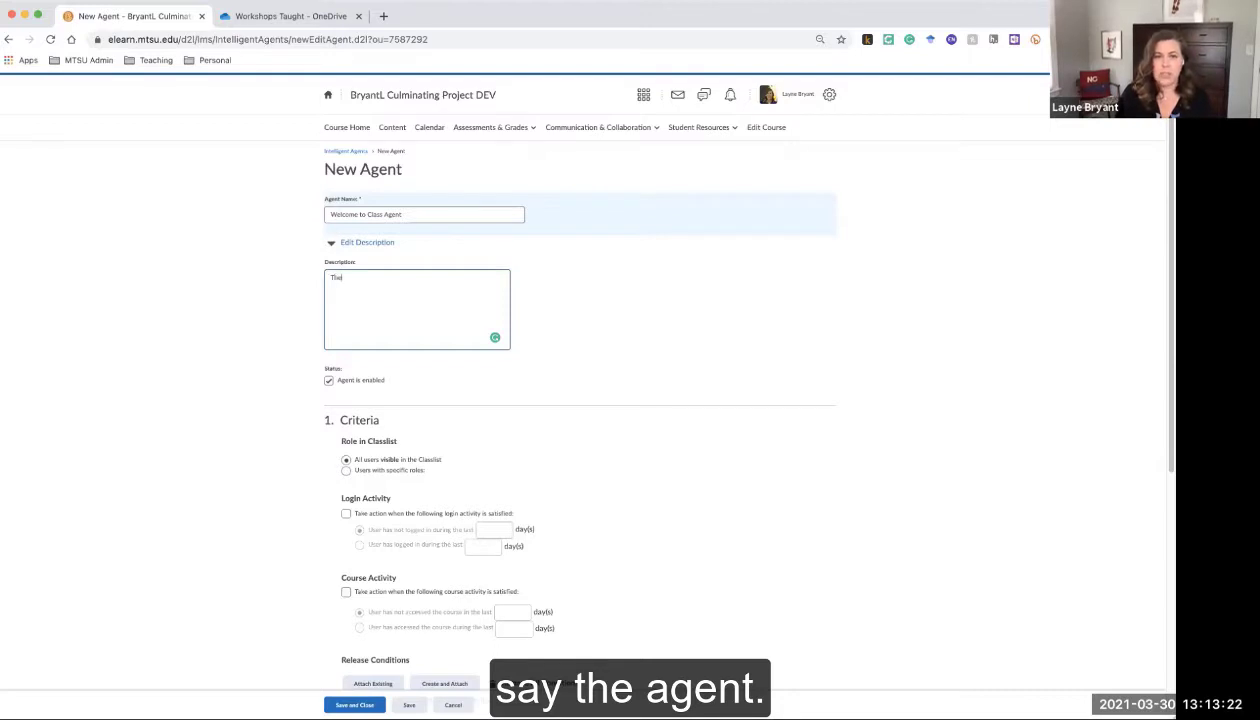
{"action": "type", "text": " agent lo"}
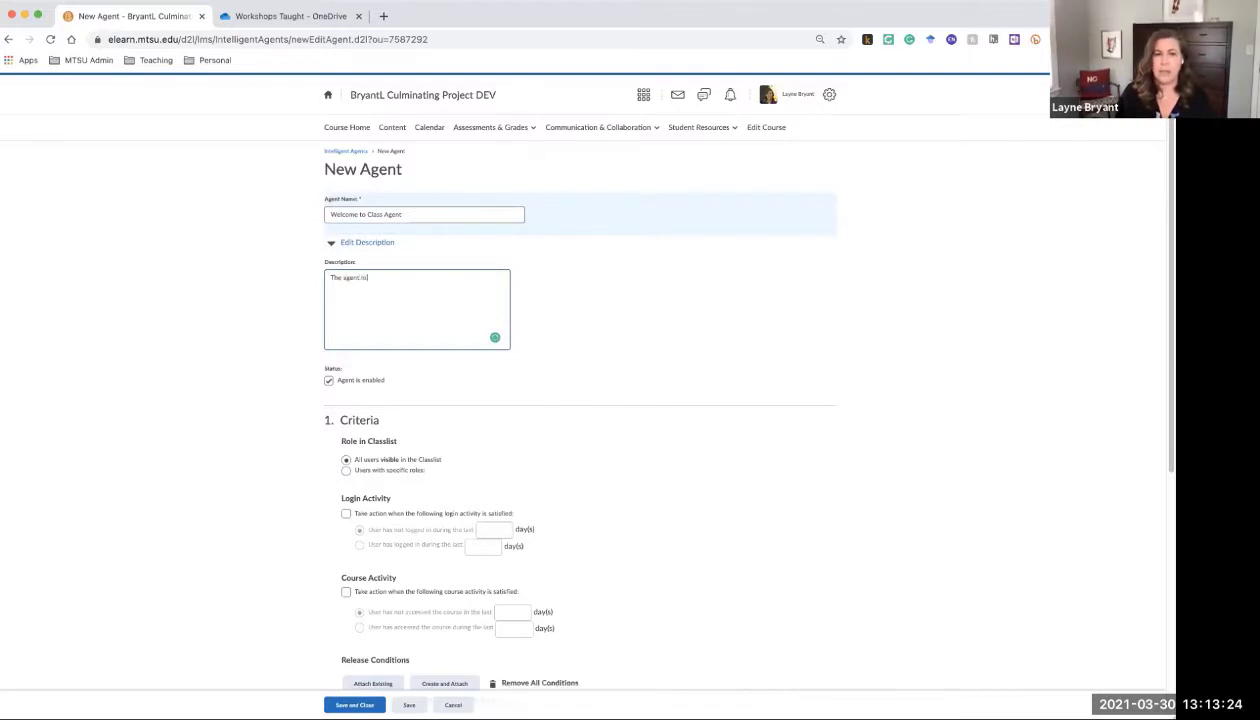
{"action": "type", "text": "oks for students "}
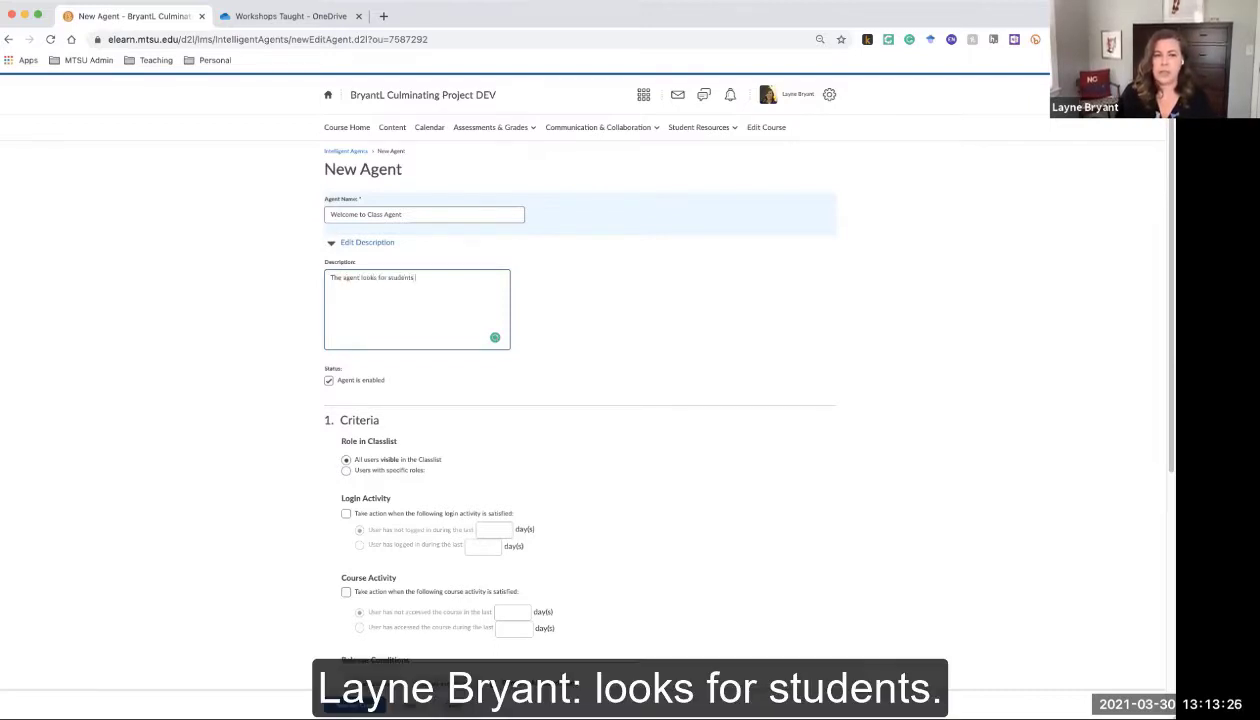
{"action": "type", "text": "who access the "}
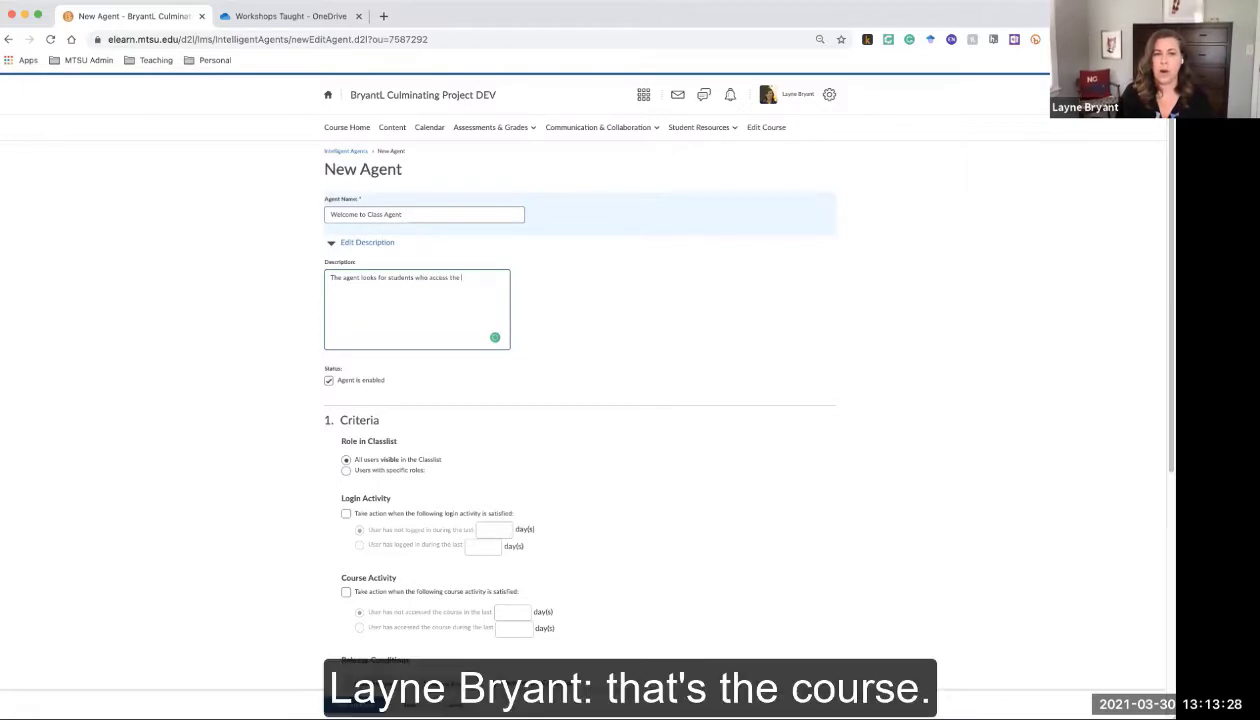
{"action": "type", "text": "course "}
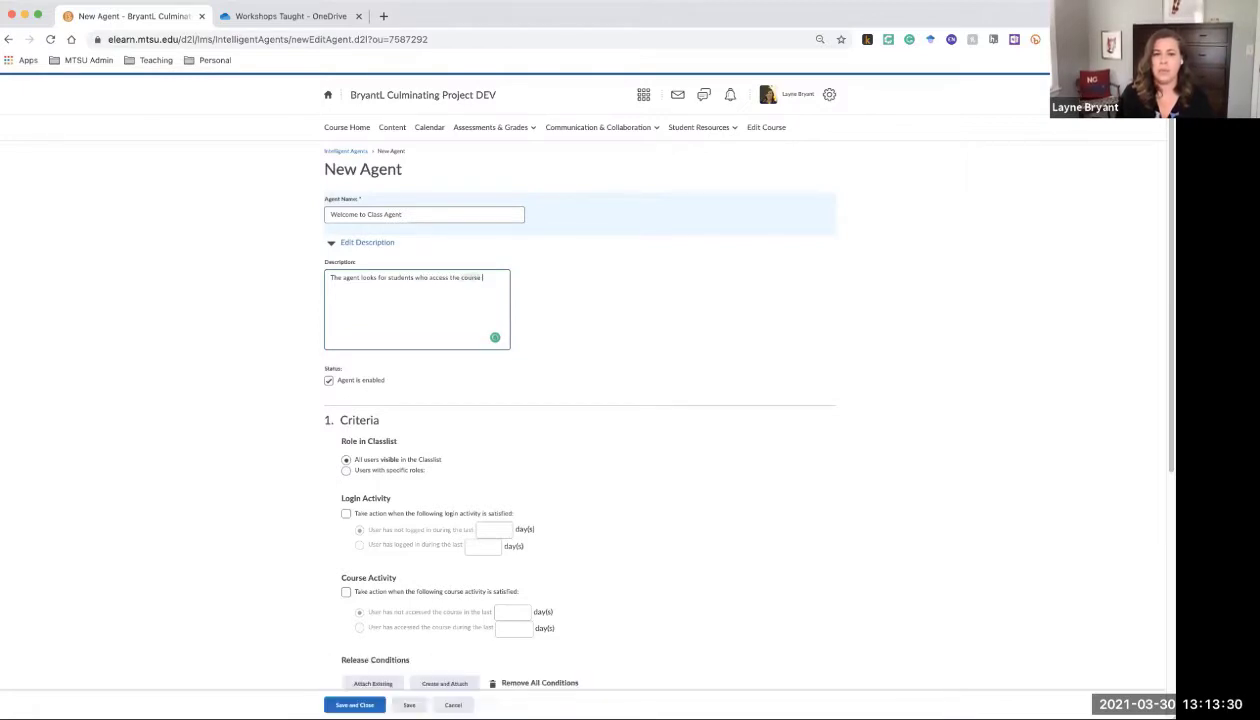
{"action": "type", "text": "for the first time."}
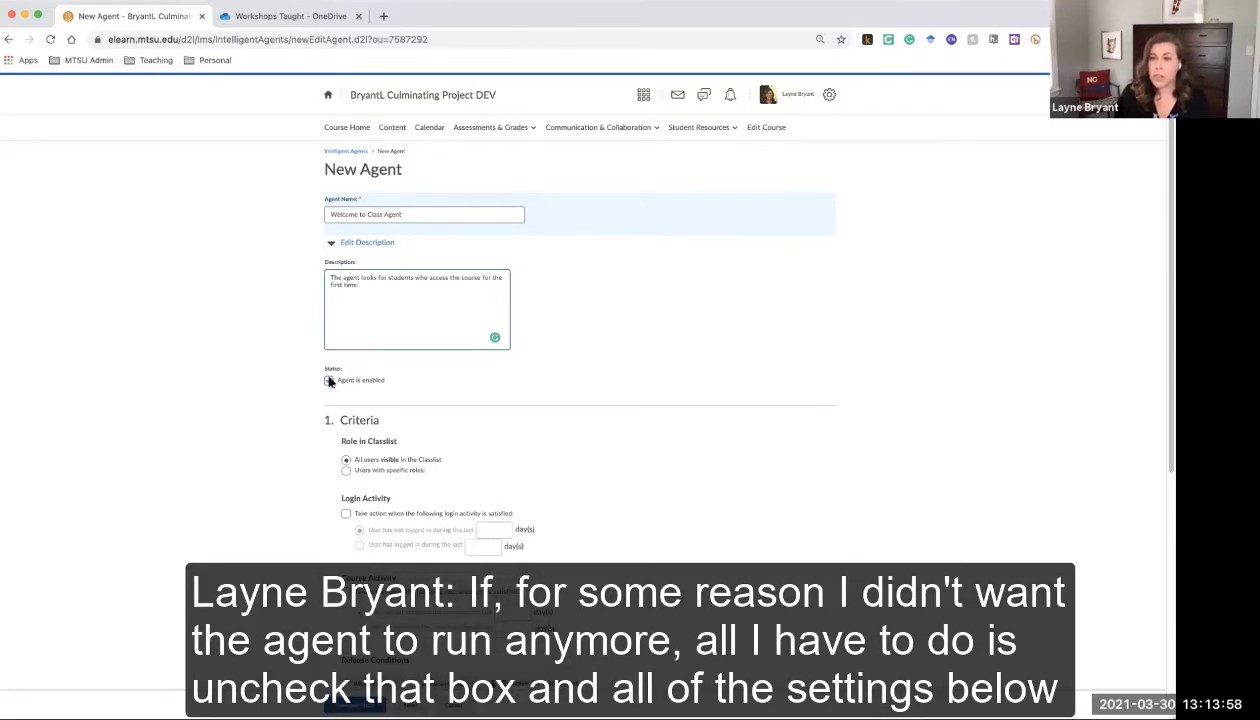
{"action": "left_click", "coordinate": [329, 381]}
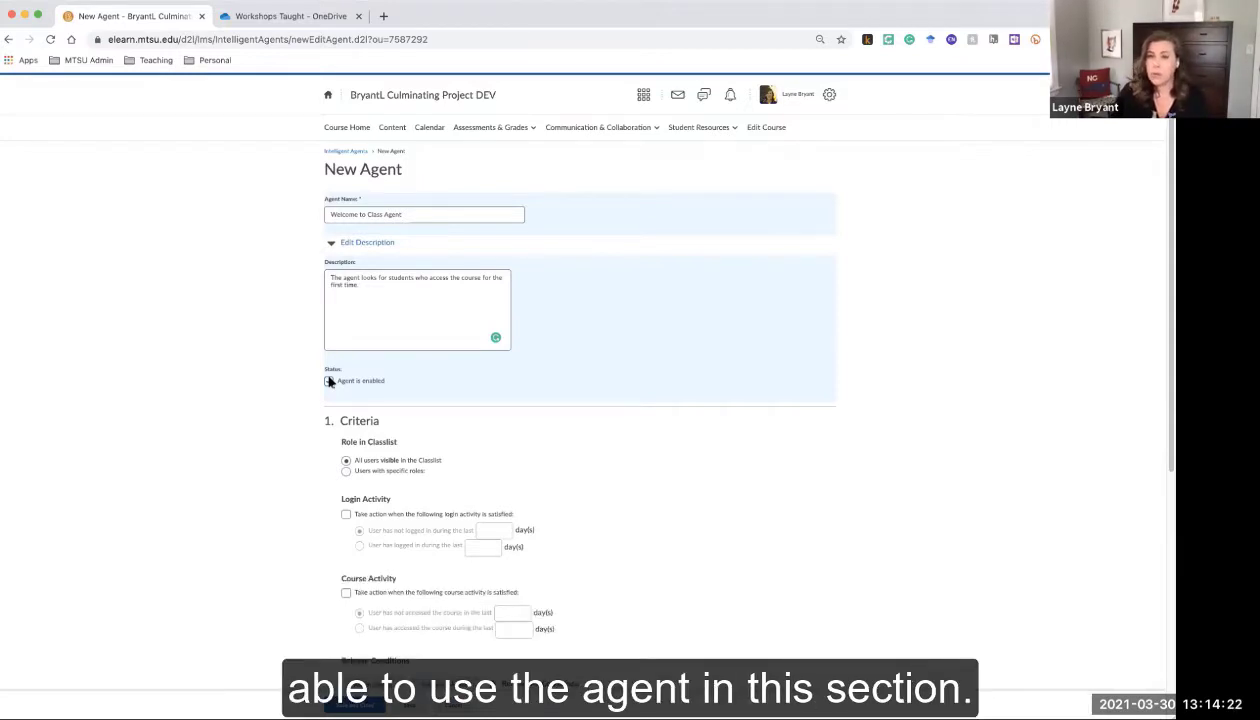
{"action": "left_click", "coordinate": [329, 381]}
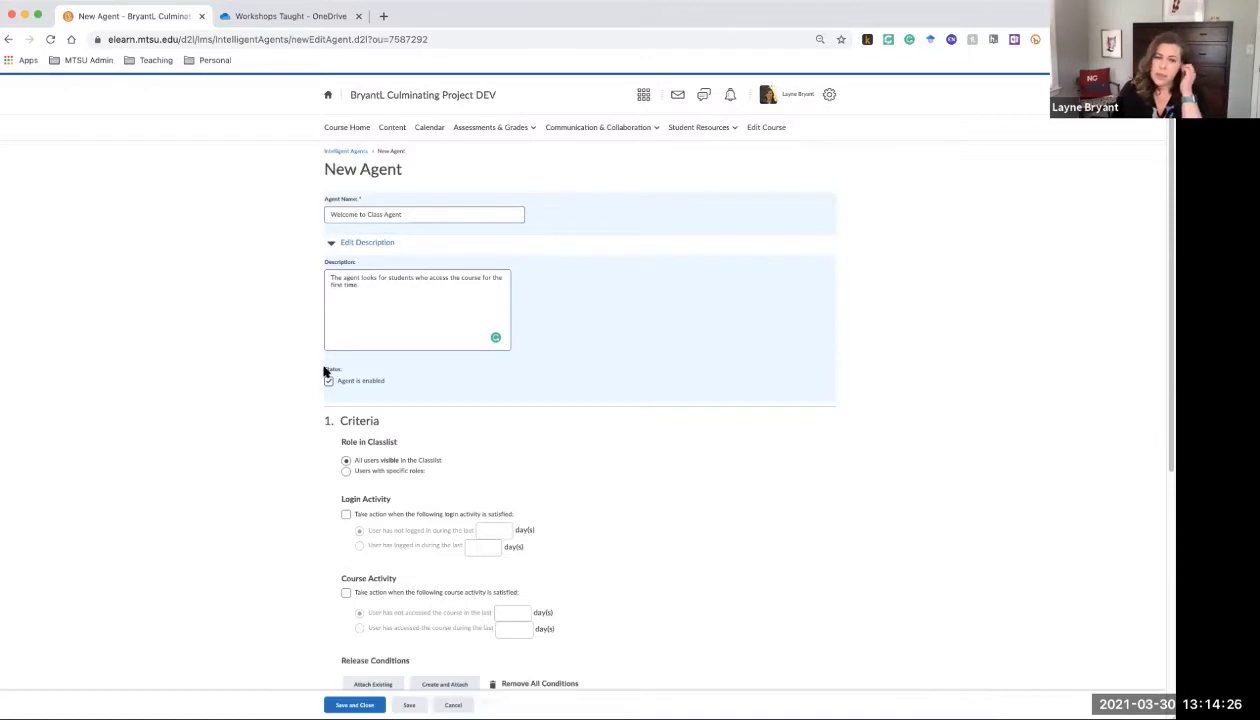
Set the Role in Classlist criterion to specific roles, checking only Student-Banner
{"action": "scroll", "coordinate": [432, 446], "scroll_direction": "down", "scroll_amount": 2}
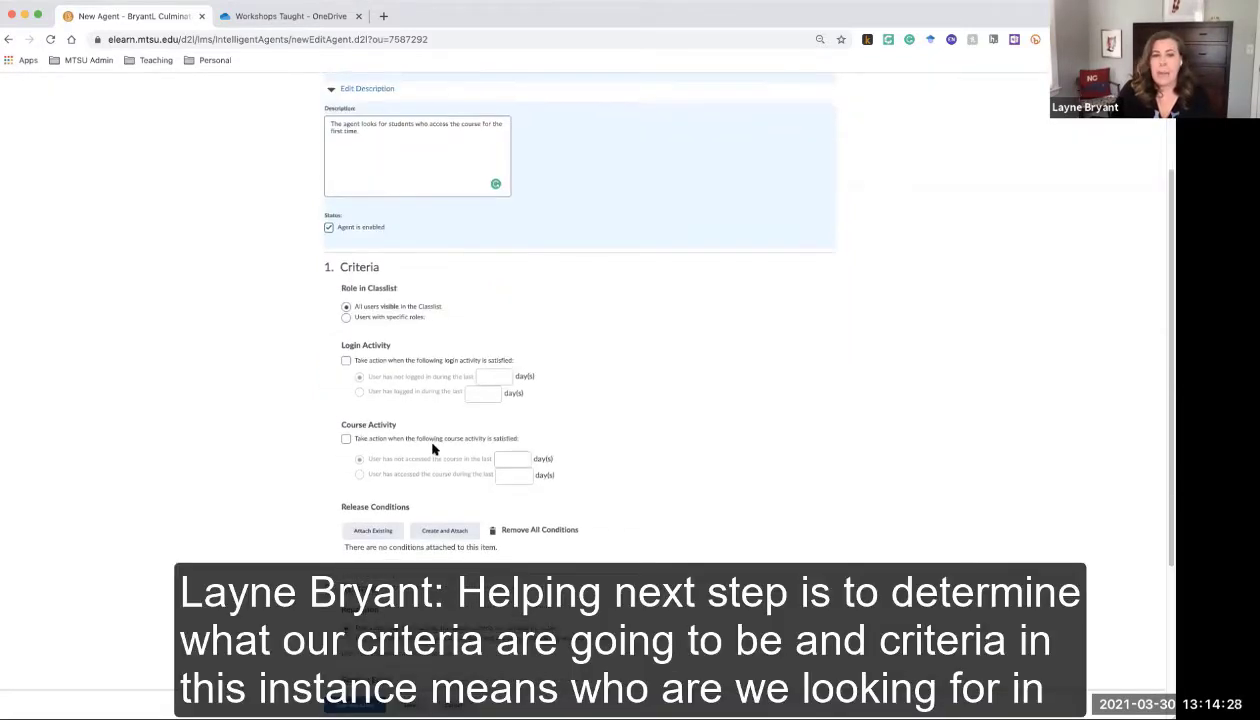
{"action": "scroll", "coordinate": [432, 448], "scroll_direction": "down", "scroll_amount": 1}
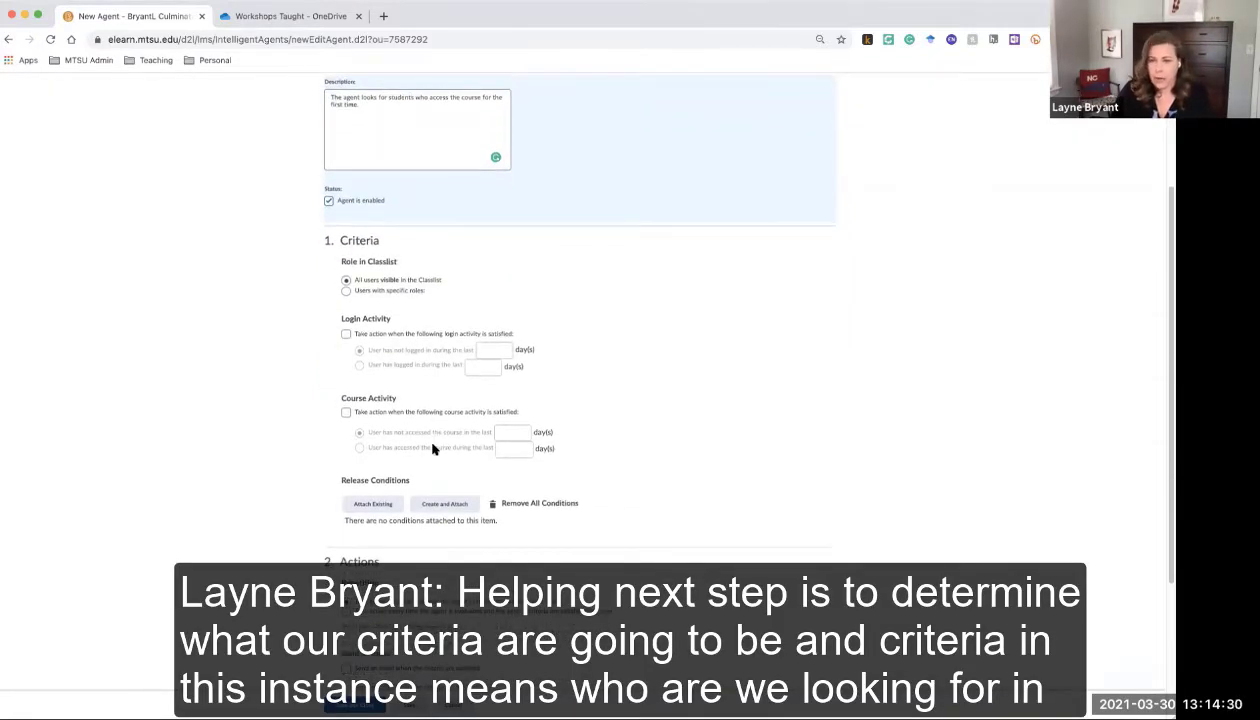
{"action": "scroll", "coordinate": [450, 438], "scroll_direction": "down", "scroll_amount": 1}
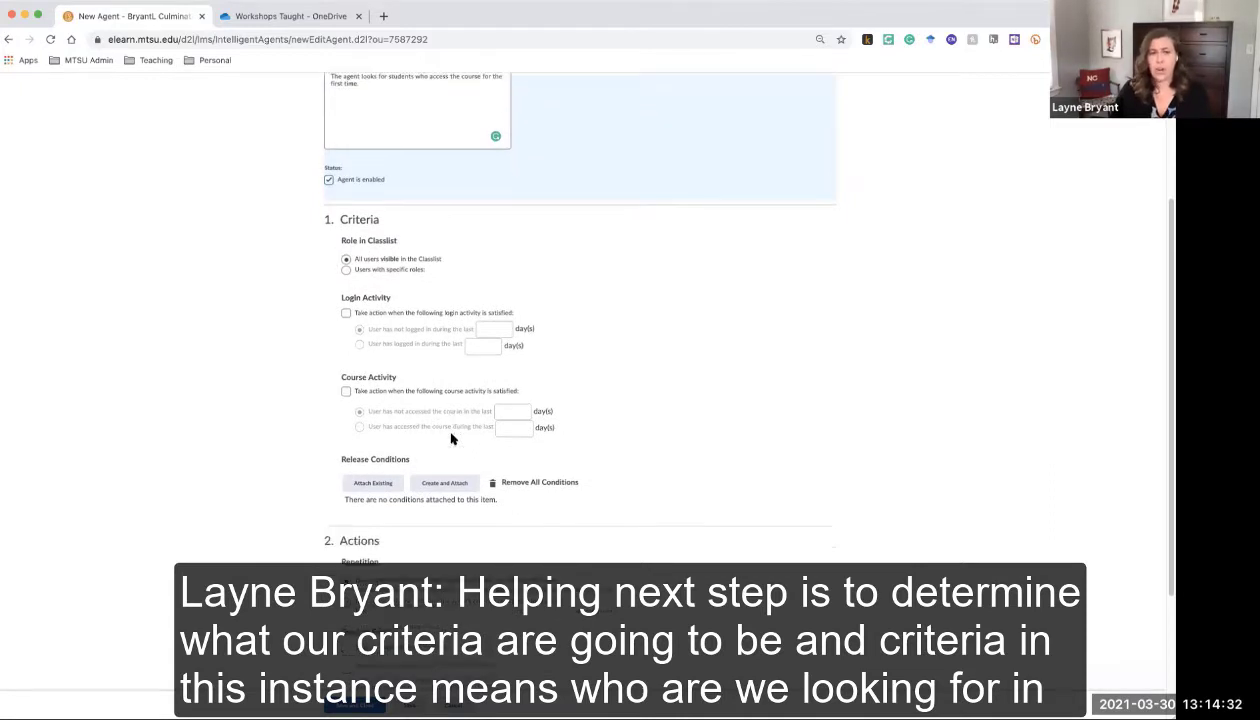
{"action": "scroll", "coordinate": [450, 438], "scroll_direction": "down", "scroll_amount": 3}
{"action": "scroll", "coordinate": [450, 438], "scroll_direction": "up", "scroll_amount": 3}
{"action": "scroll", "coordinate": [450, 438], "scroll_direction": "down", "scroll_amount": 1}
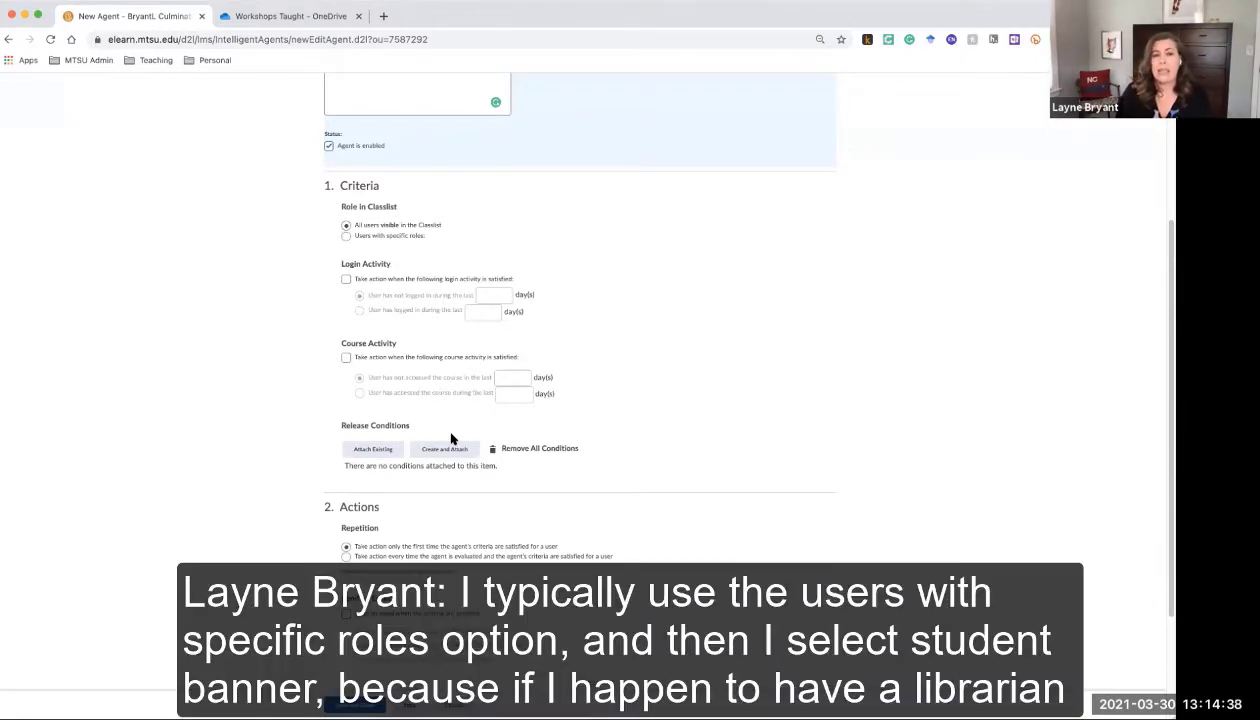
{"action": "left_click", "coordinate": [346, 237]}
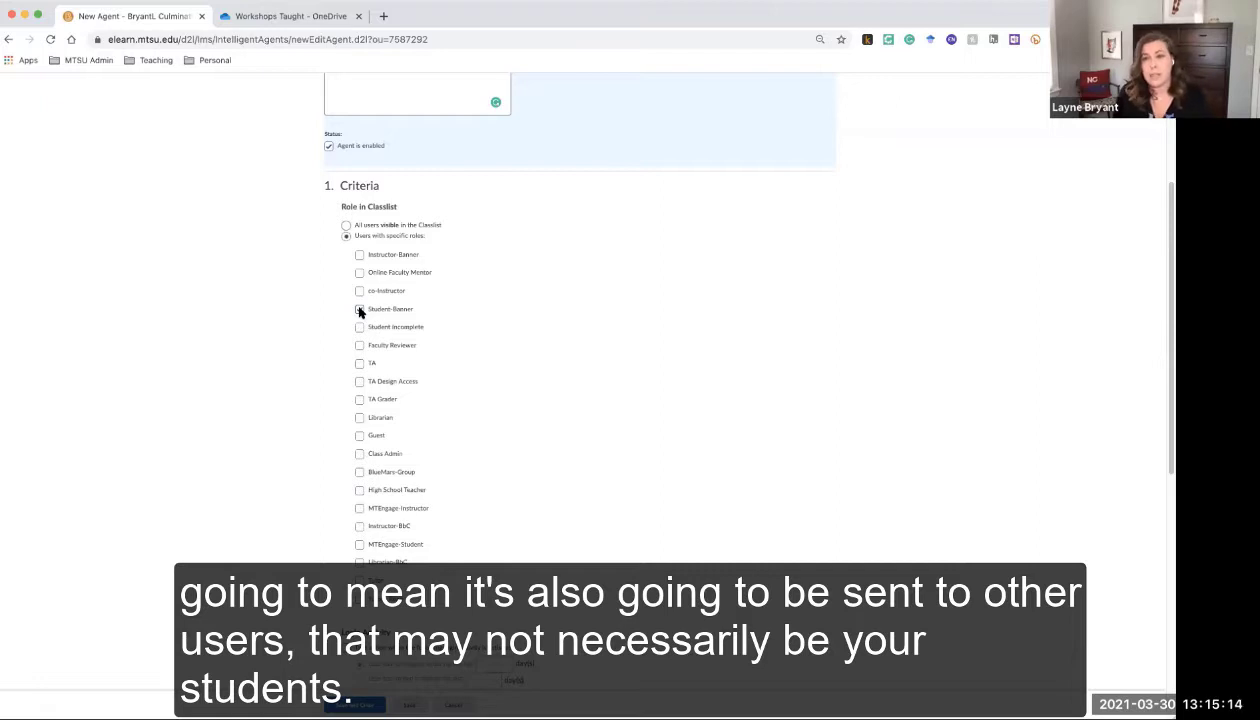
{"action": "left_click", "coordinate": [360, 310]}
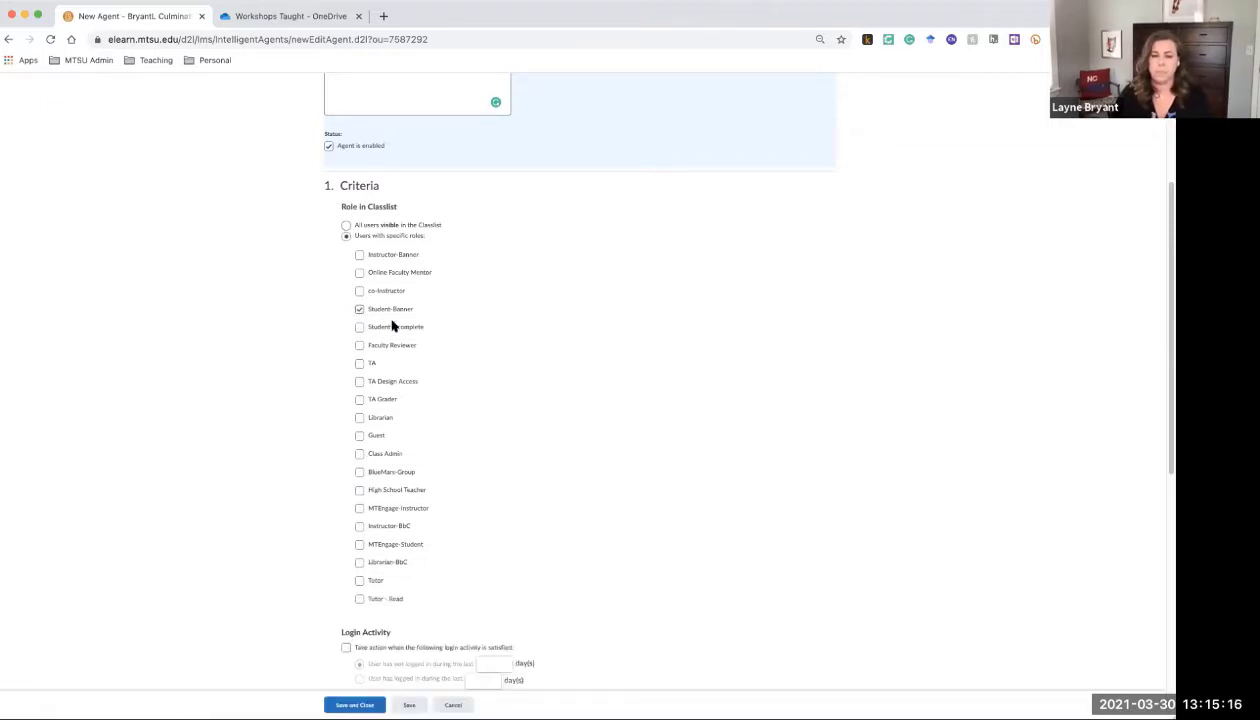
{"action": "scroll", "coordinate": [424, 335], "scroll_direction": "down", "scroll_amount": 8}
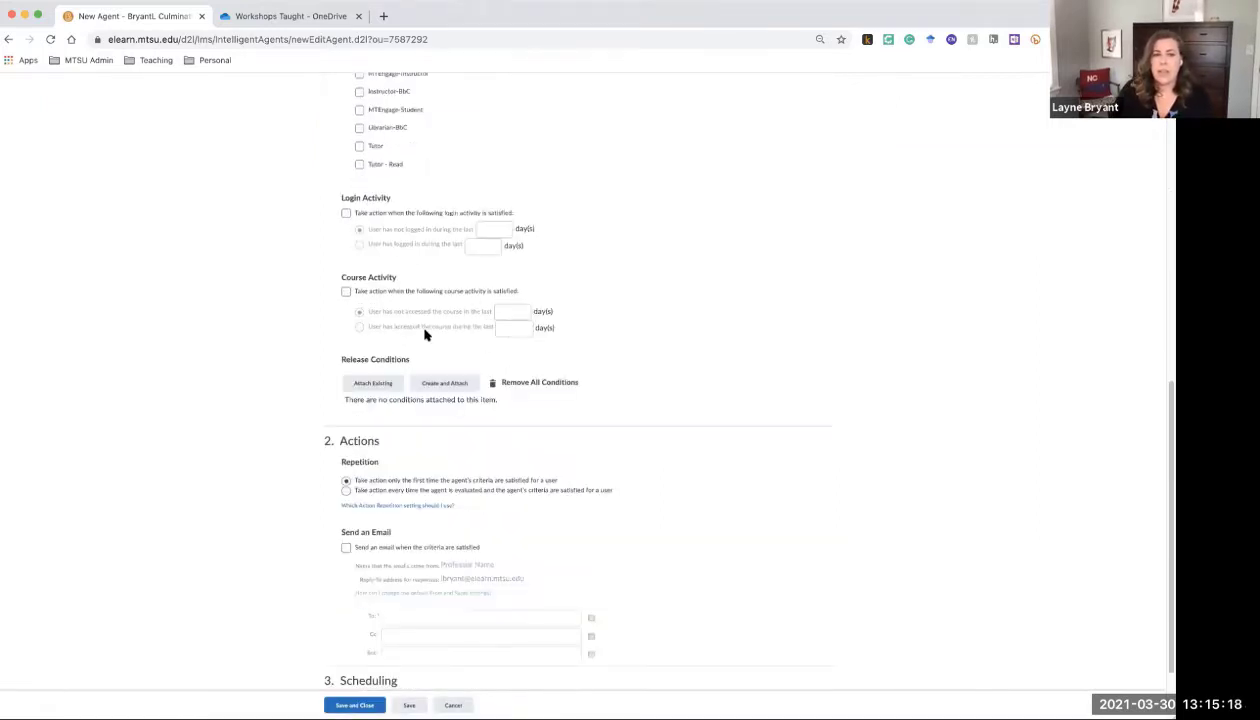
{"action": "scroll", "coordinate": [424, 335], "scroll_direction": "down", "scroll_amount": 2}
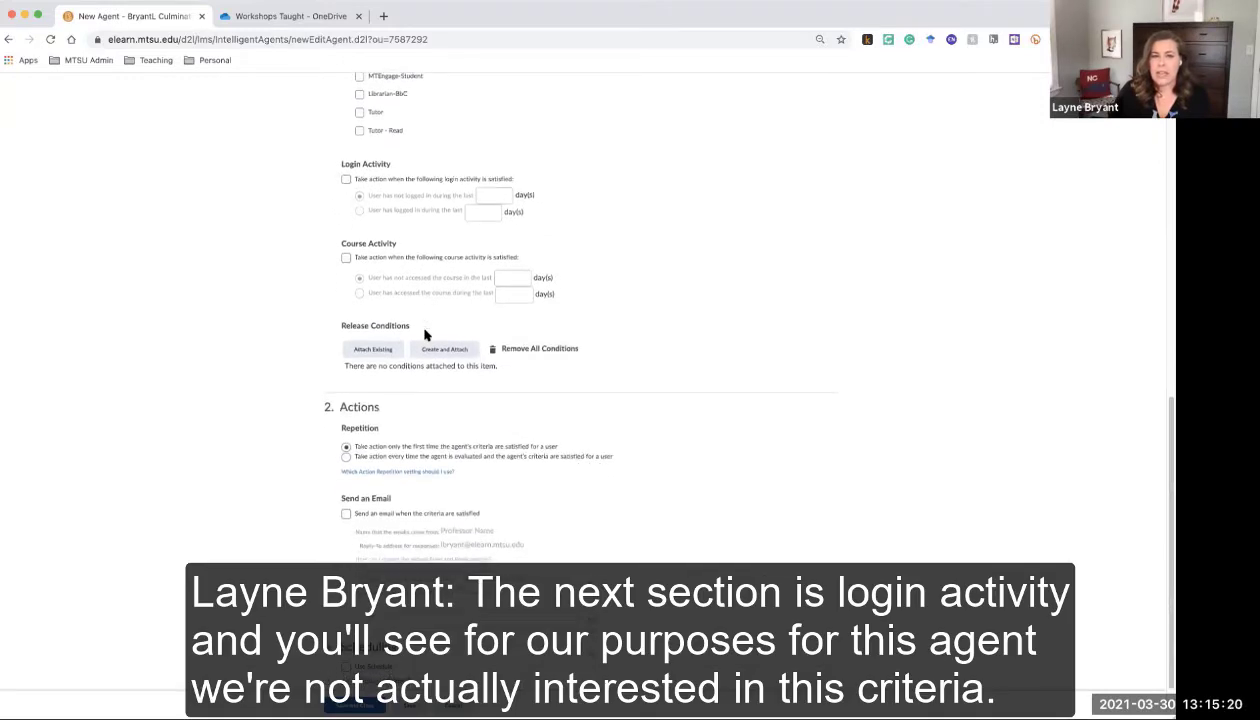
{"action": "scroll", "coordinate": [424, 335], "scroll_direction": "down", "scroll_amount": 2}
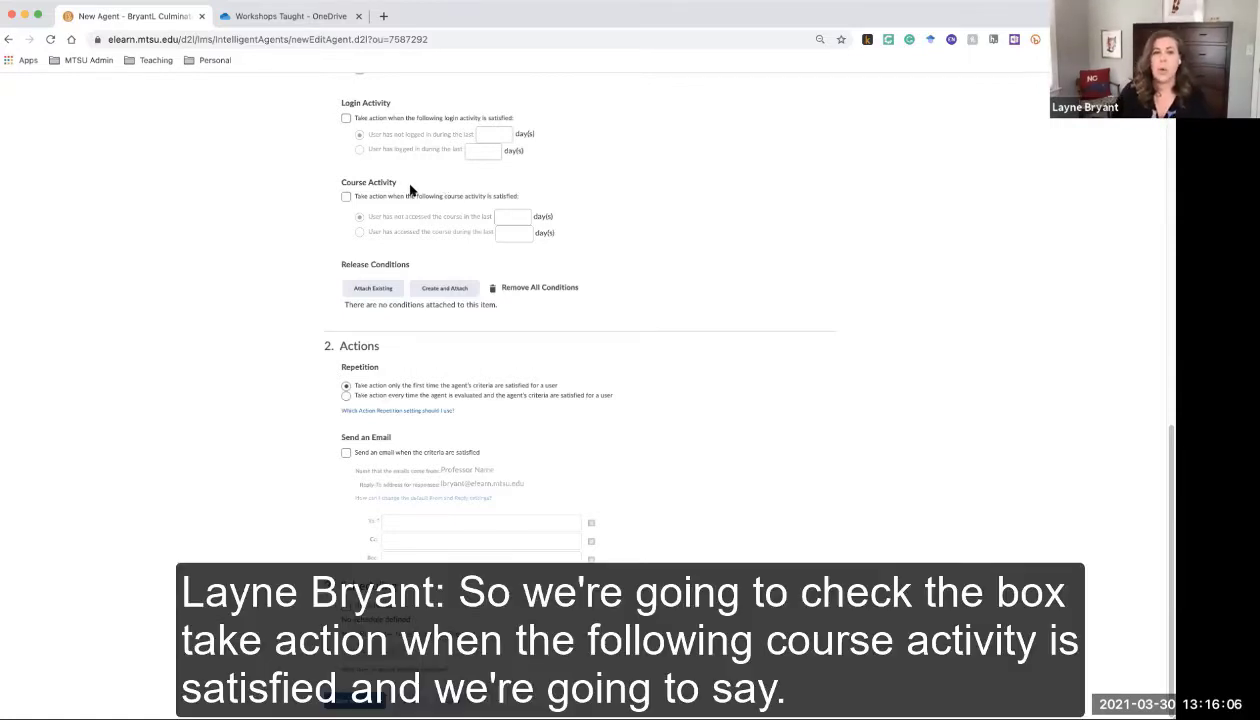
Add a Course Activity criterion: user accessed the course during the last 1 day
{"action": "left_click", "coordinate": [347, 200]}
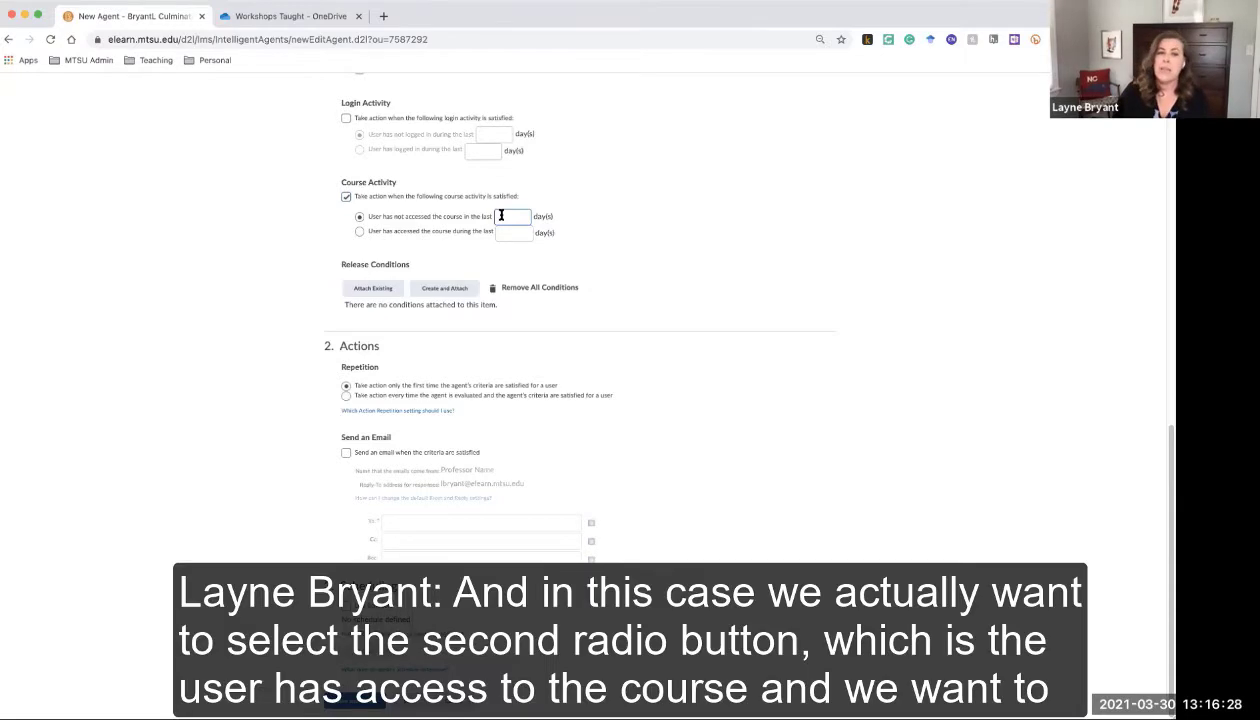
{"action": "left_click", "coordinate": [359, 233]}
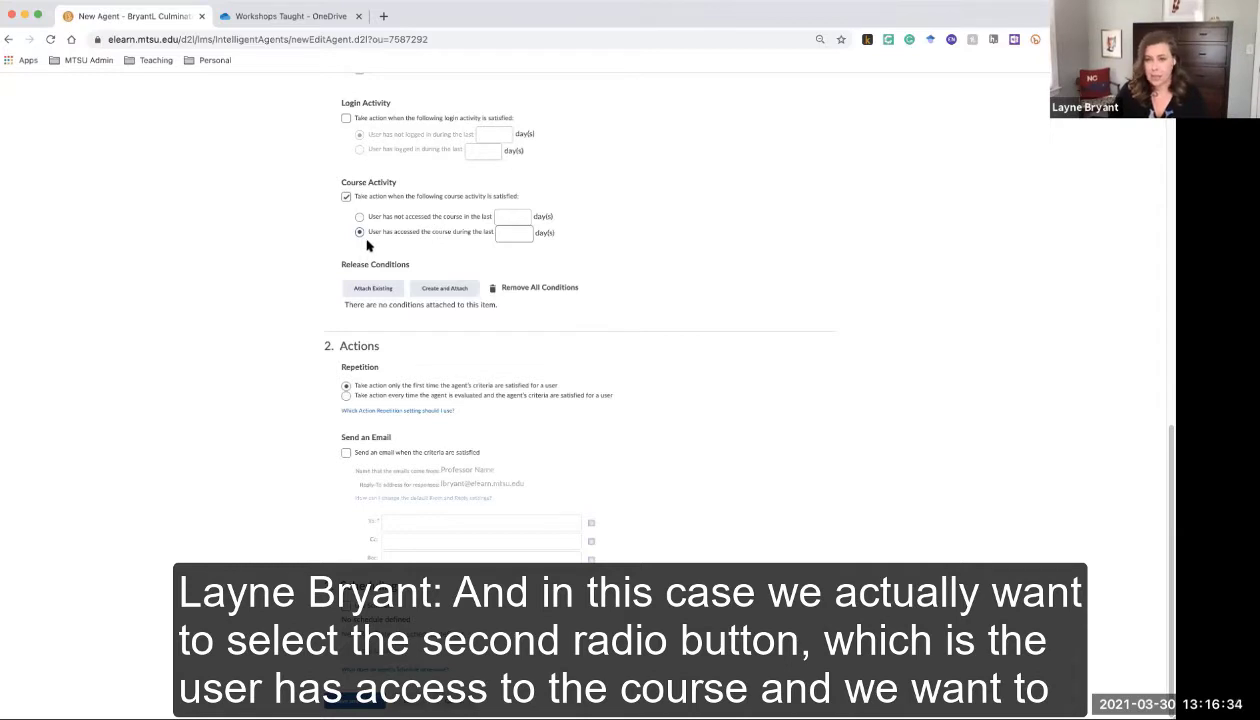
{"action": "left_click", "coordinate": [512, 233]}
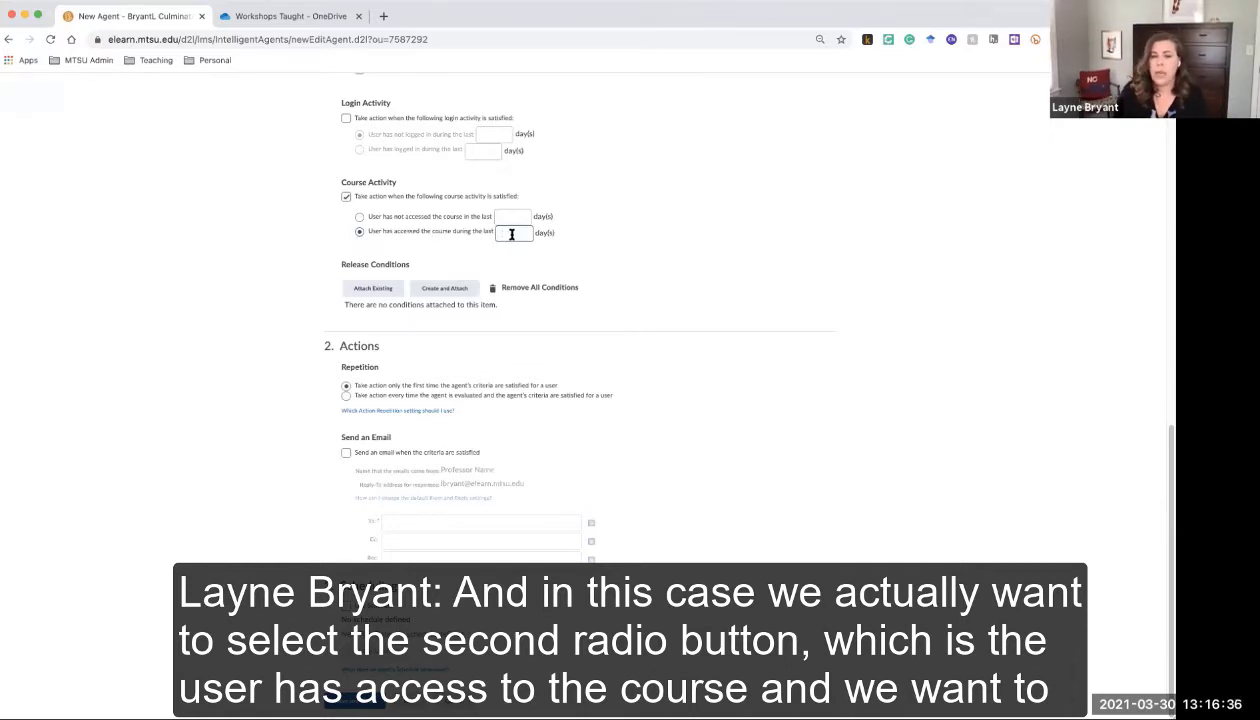
{"action": "type", "text": "1"}
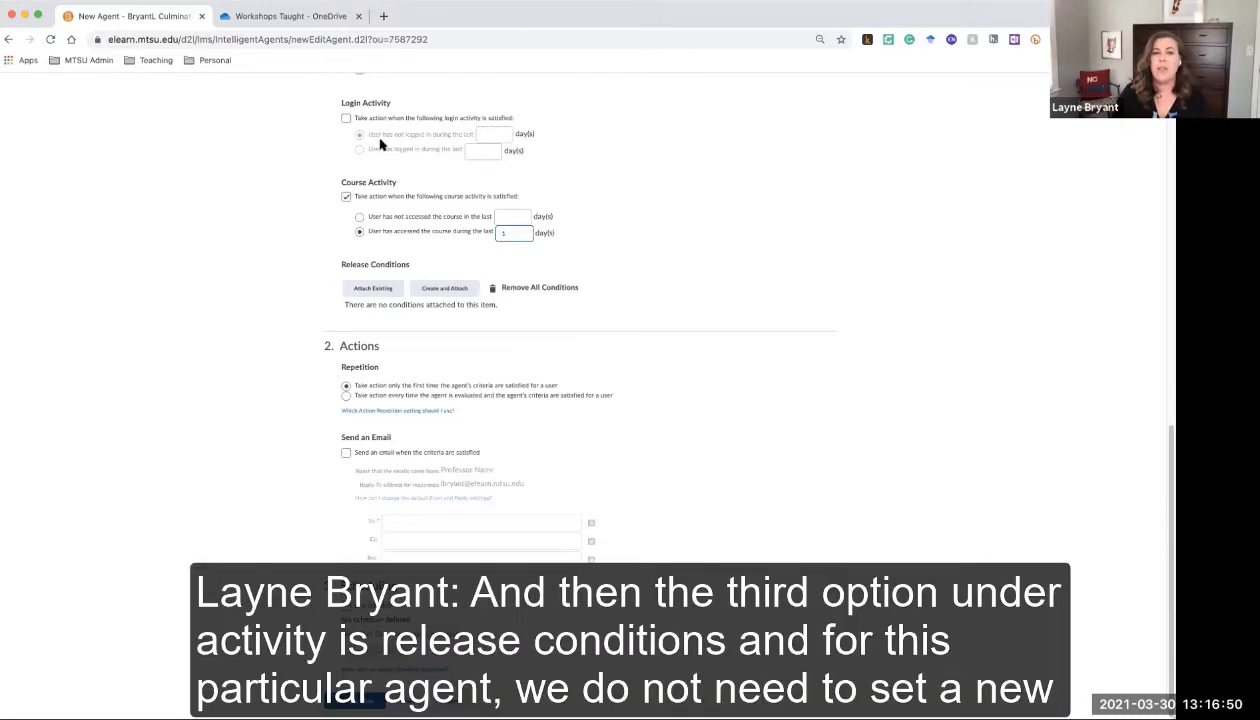
{"action": "scroll", "coordinate": [484, 250], "scroll_direction": "up", "scroll_amount": 1}
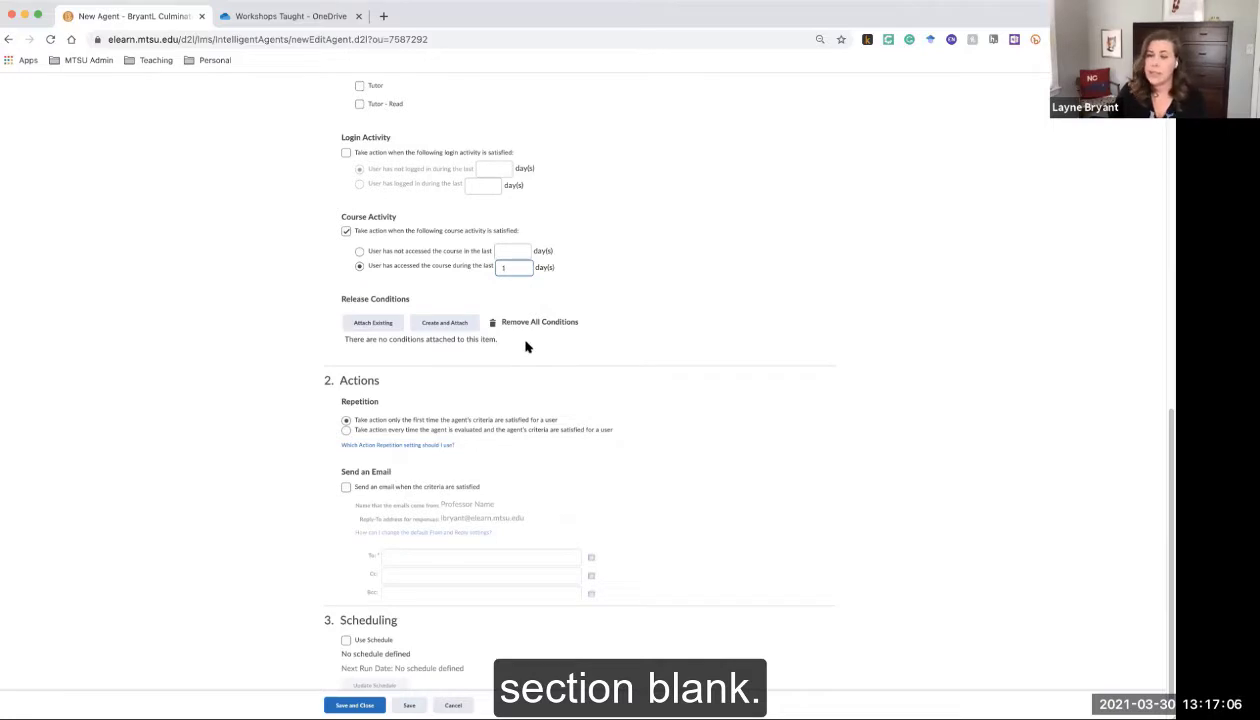
{"action": "scroll", "coordinate": [524, 346], "scroll_direction": "down", "scroll_amount": 1}
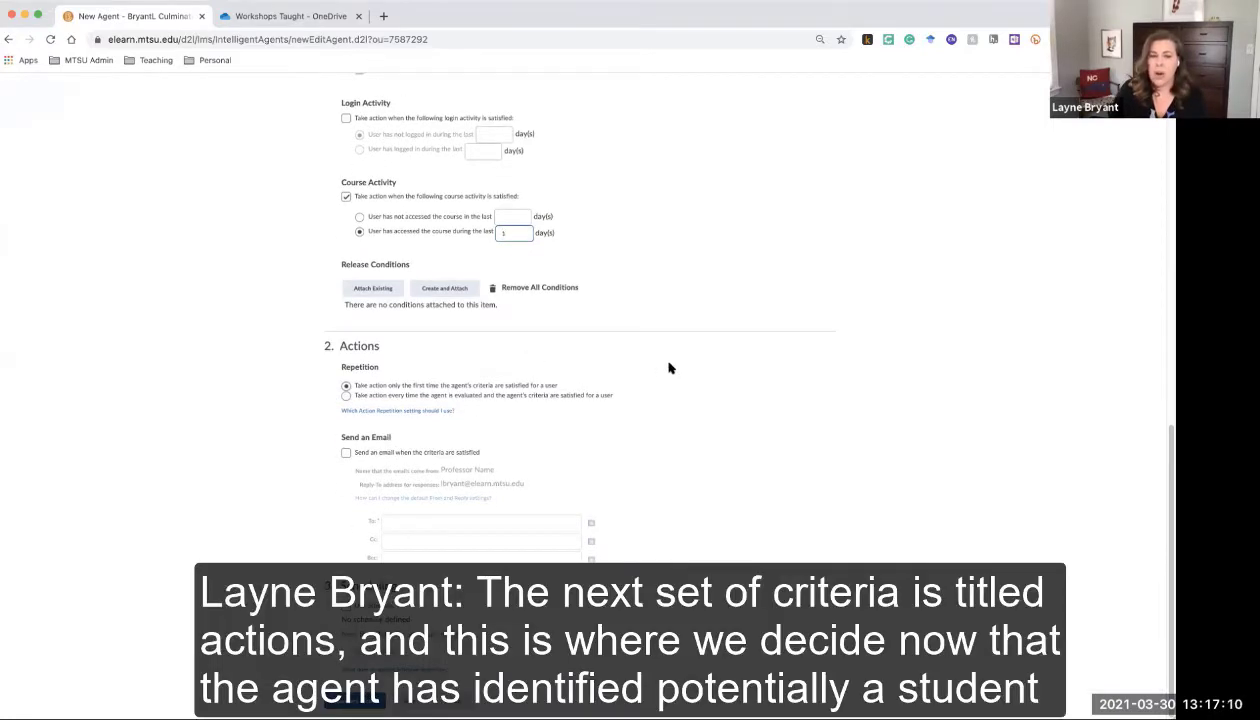
{"action": "left_click", "coordinate": [670, 369]}
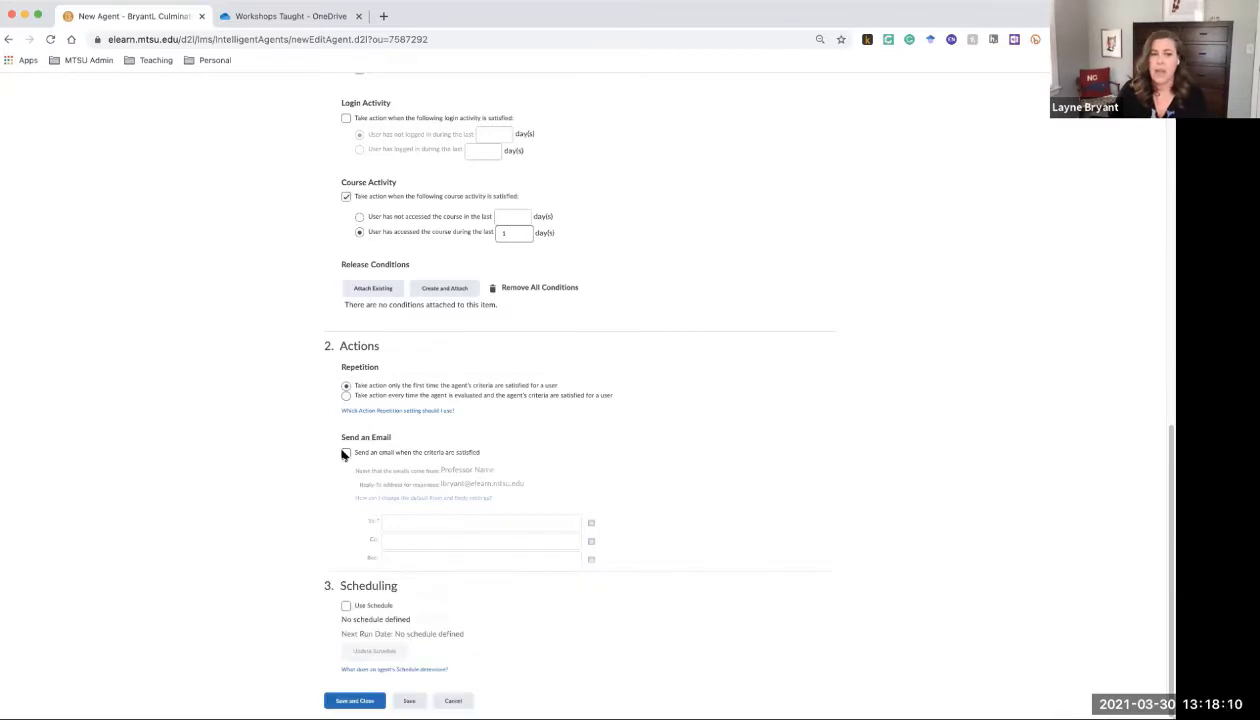
Turn on the agent's email action and set the To recipient to {InitiatingUser}
{"action": "left_click", "coordinate": [346, 453]}
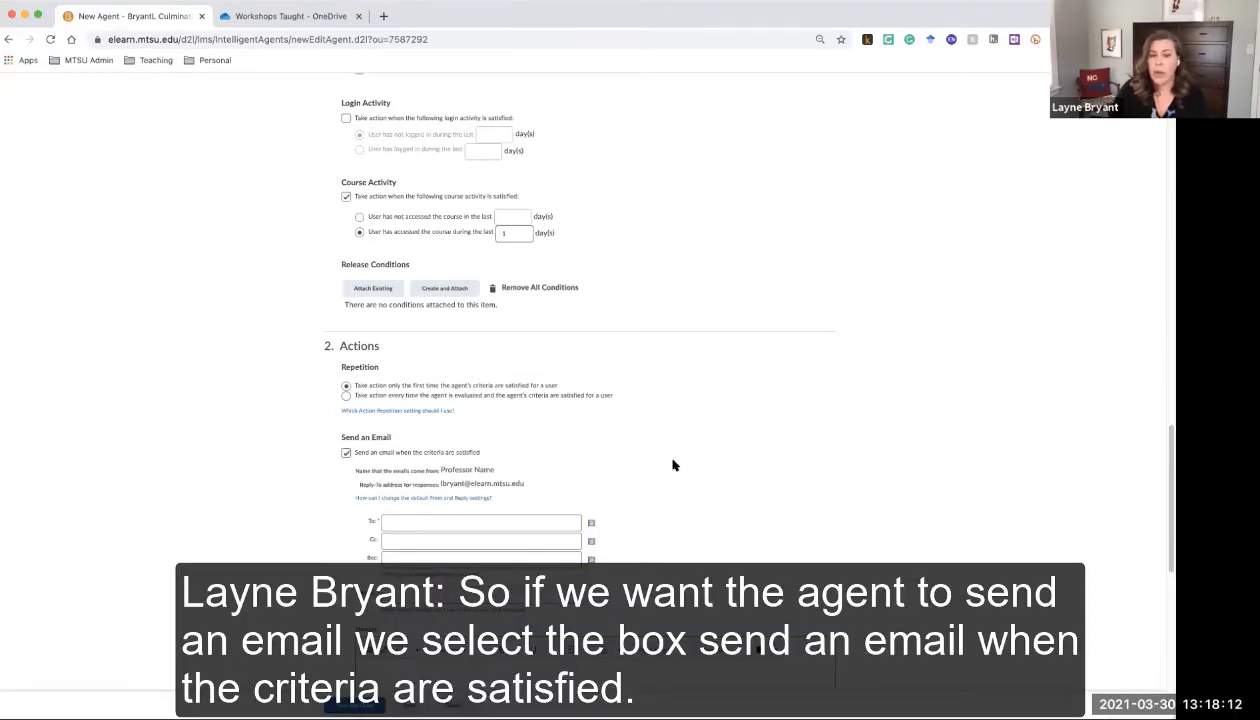
{"action": "scroll", "coordinate": [672, 462], "scroll_direction": "down", "scroll_amount": 2}
{"action": "scroll", "coordinate": [672, 465], "scroll_direction": "down", "scroll_amount": 1}
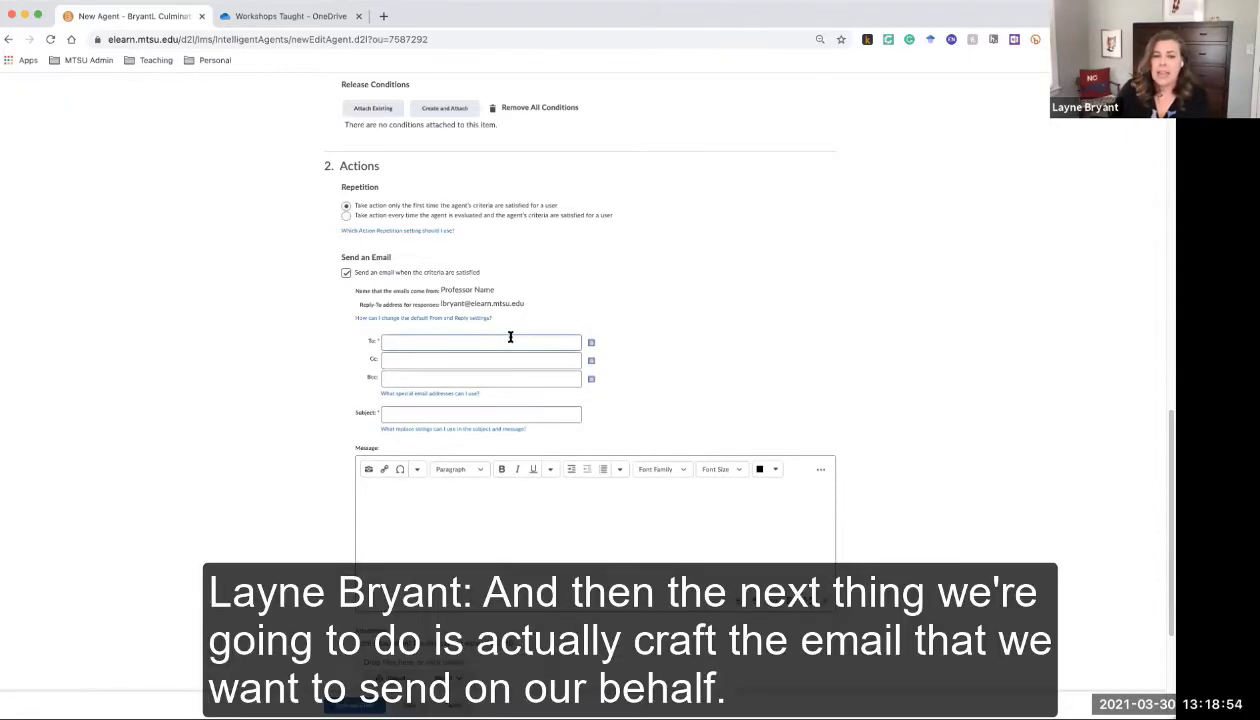
{"action": "left_click", "coordinate": [510, 337]}
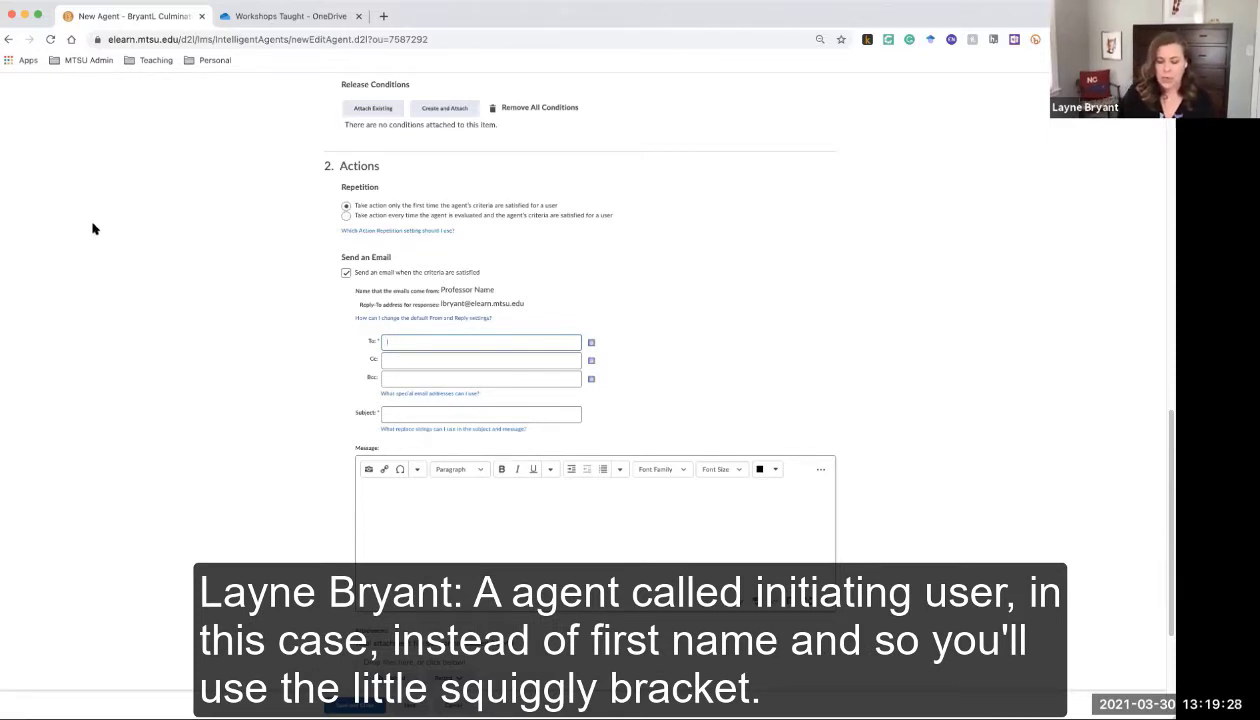
{"action": "type", "text": "{"}
{"action": "type", "text": "{"}
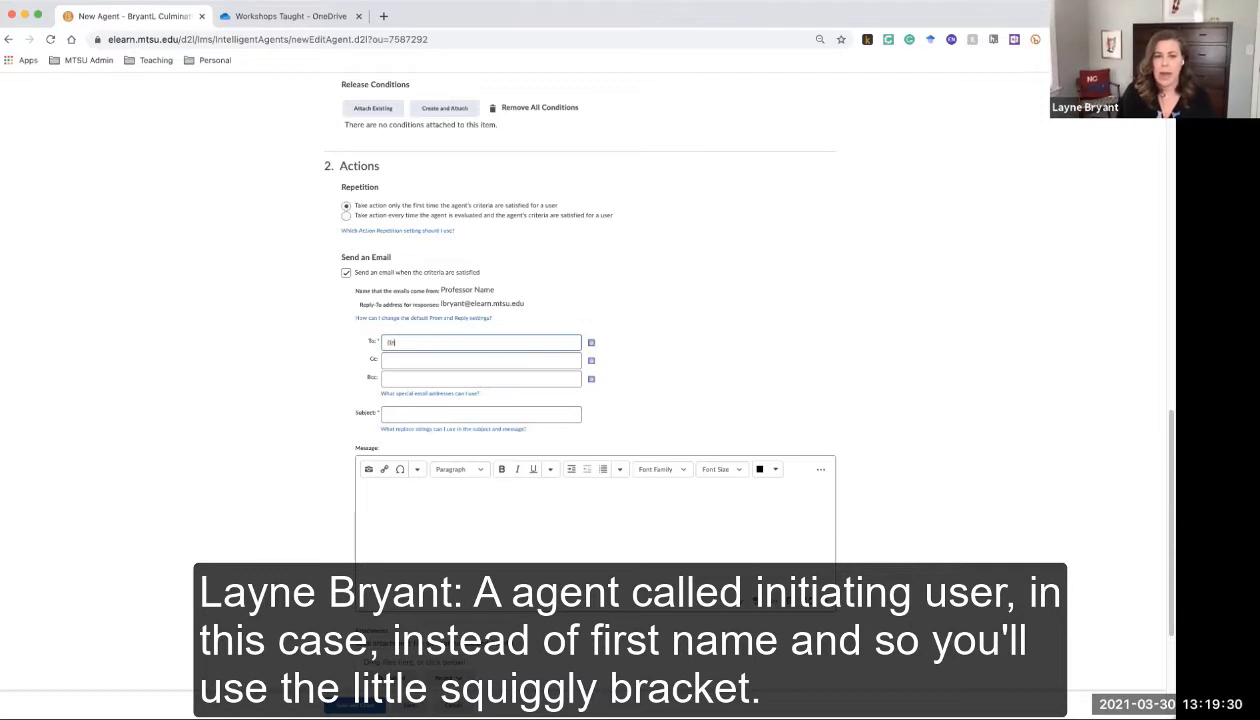
{"action": "type", "text": "Initiating"}
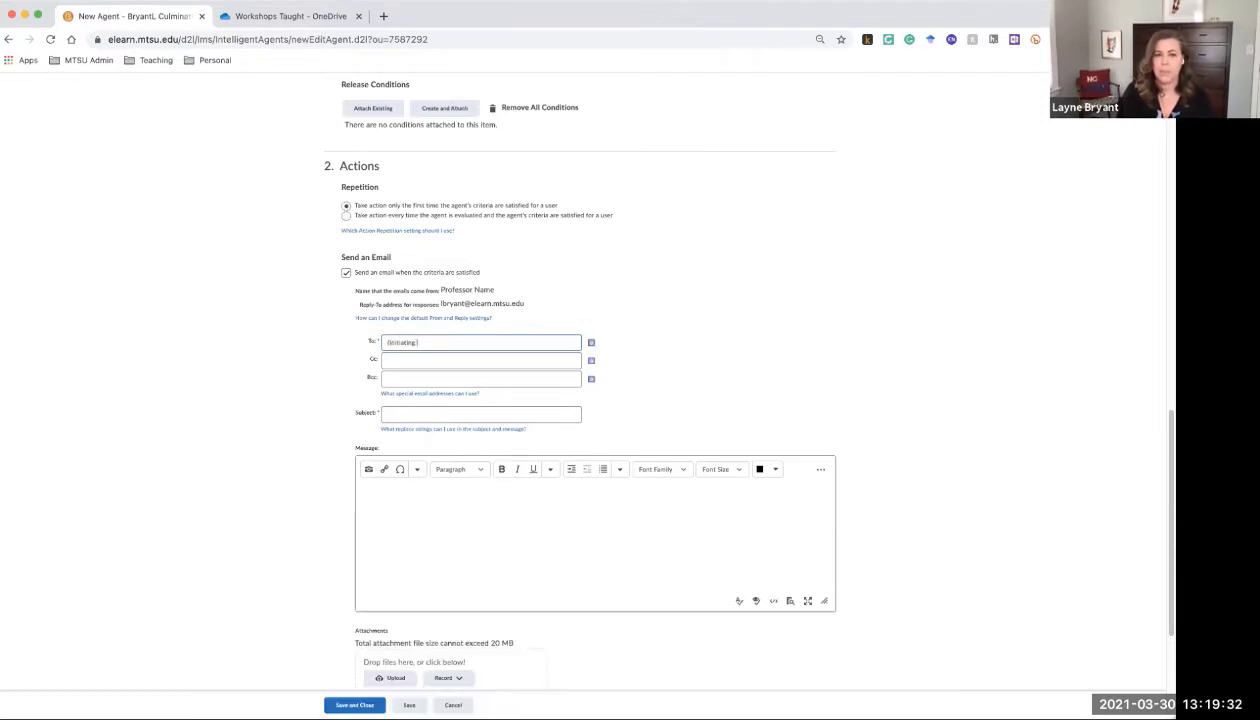
{"action": "type", "text": "User}}"}
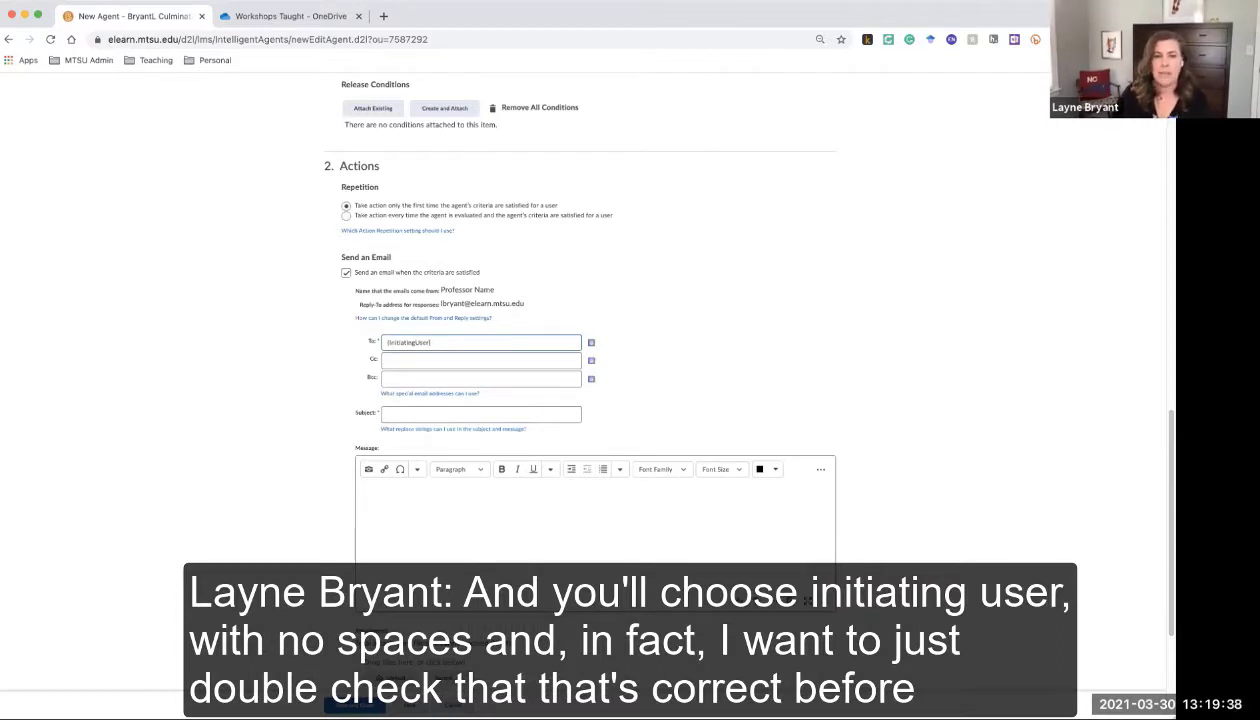
{"action": "left_click", "coordinate": [262, 18]}
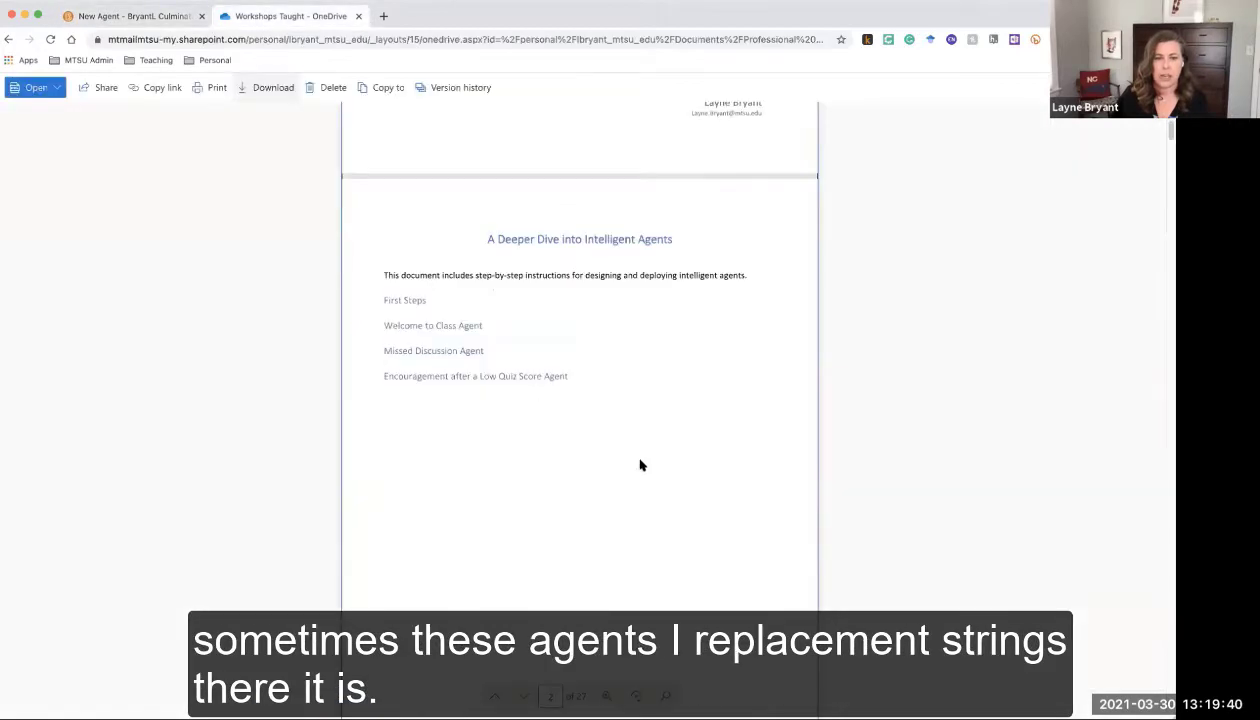
{"action": "scroll", "coordinate": [644, 455], "scroll_direction": "down", "scroll_amount": 20}
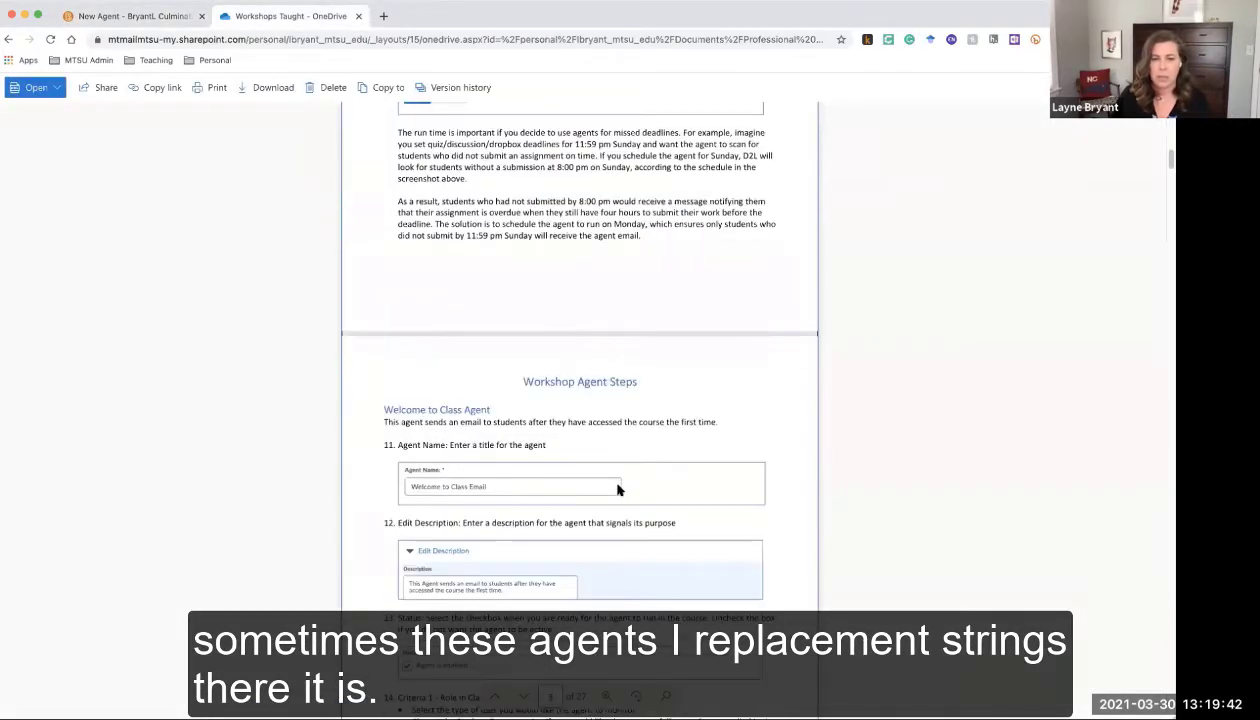
{"action": "scroll", "coordinate": [617, 497], "scroll_direction": "down", "scroll_amount": 10}
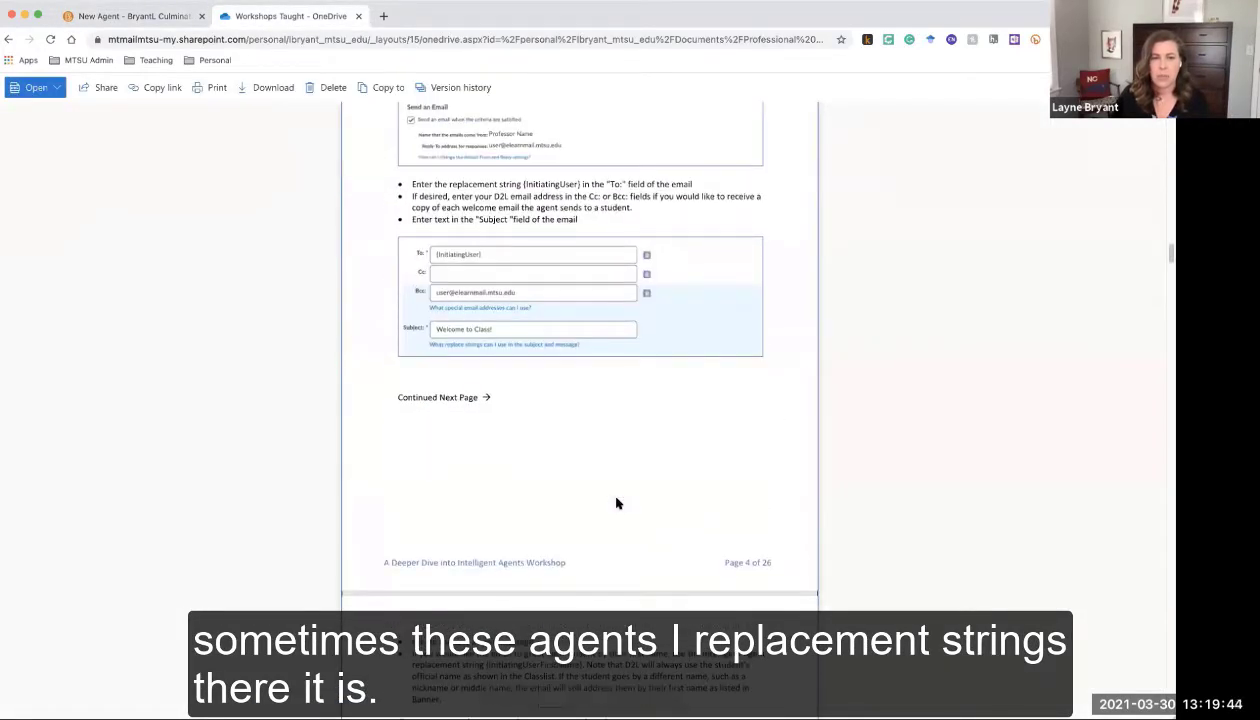
{"action": "scroll", "coordinate": [380, 298], "scroll_direction": "down", "scroll_amount": 1}
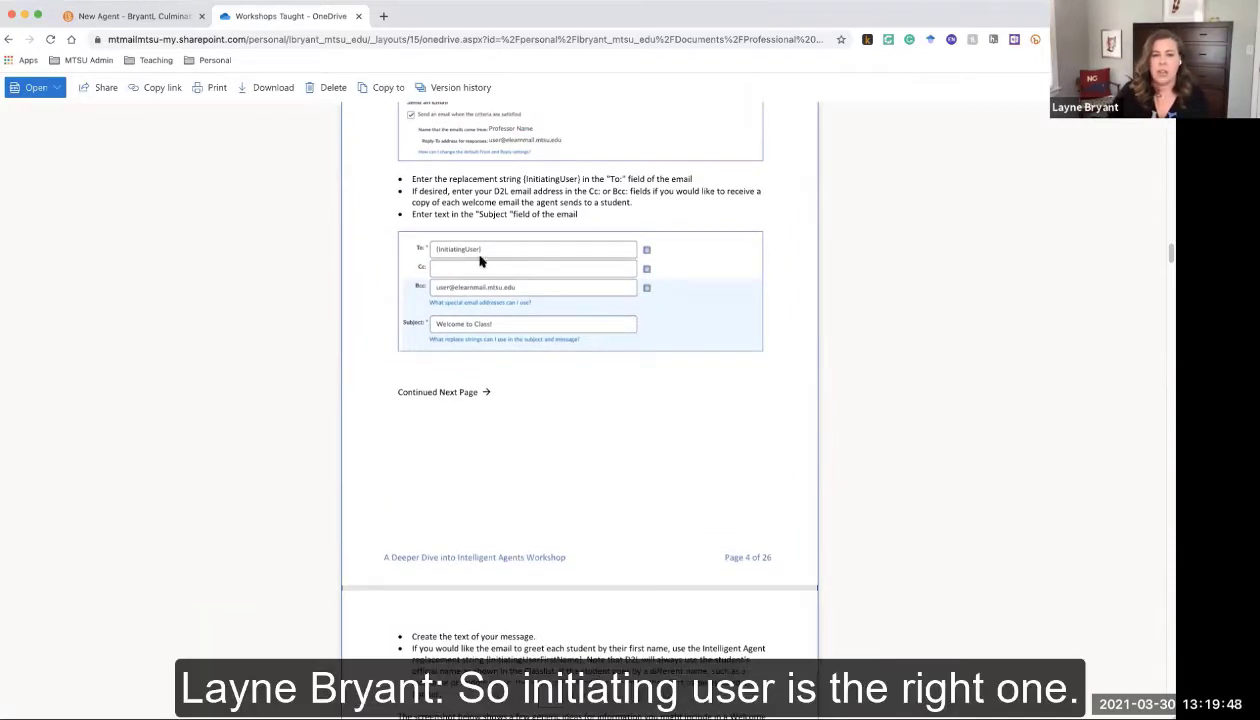
{"action": "left_click", "coordinate": [160, 18]}
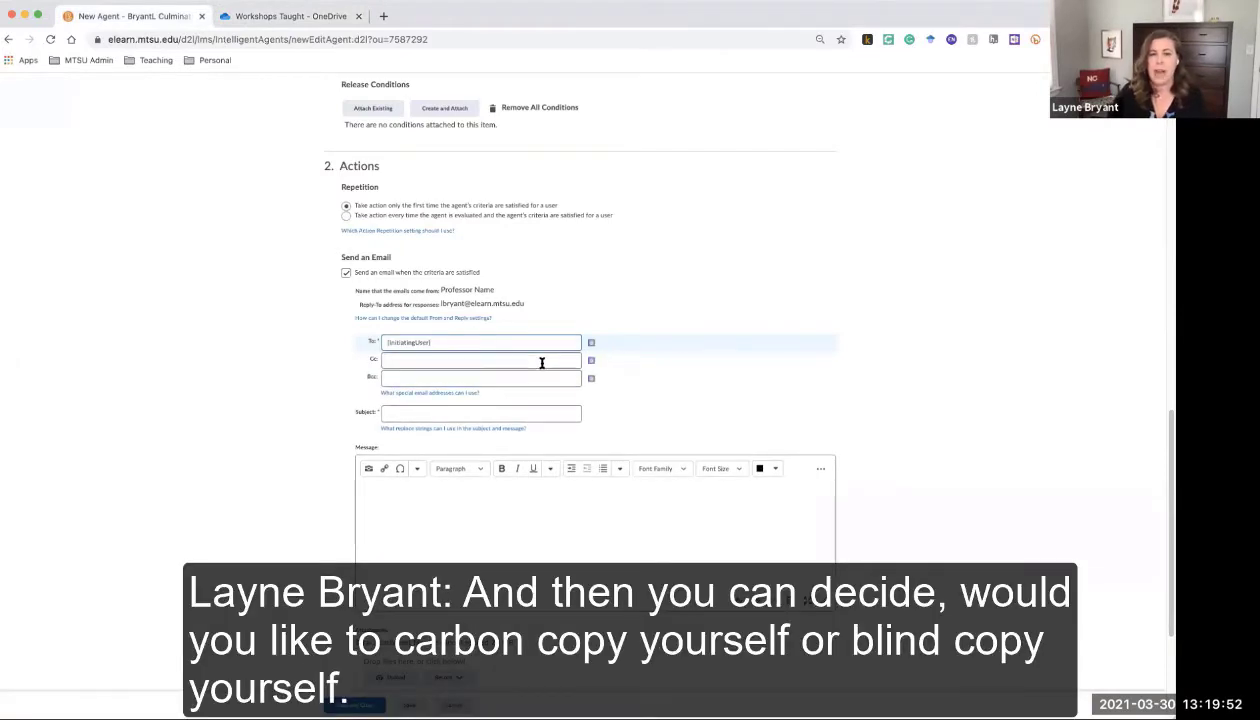
Add the instructor's own email address as Bcc and enter the subject 'Welcome to Class!'
{"action": "left_click", "coordinate": [542, 362]}
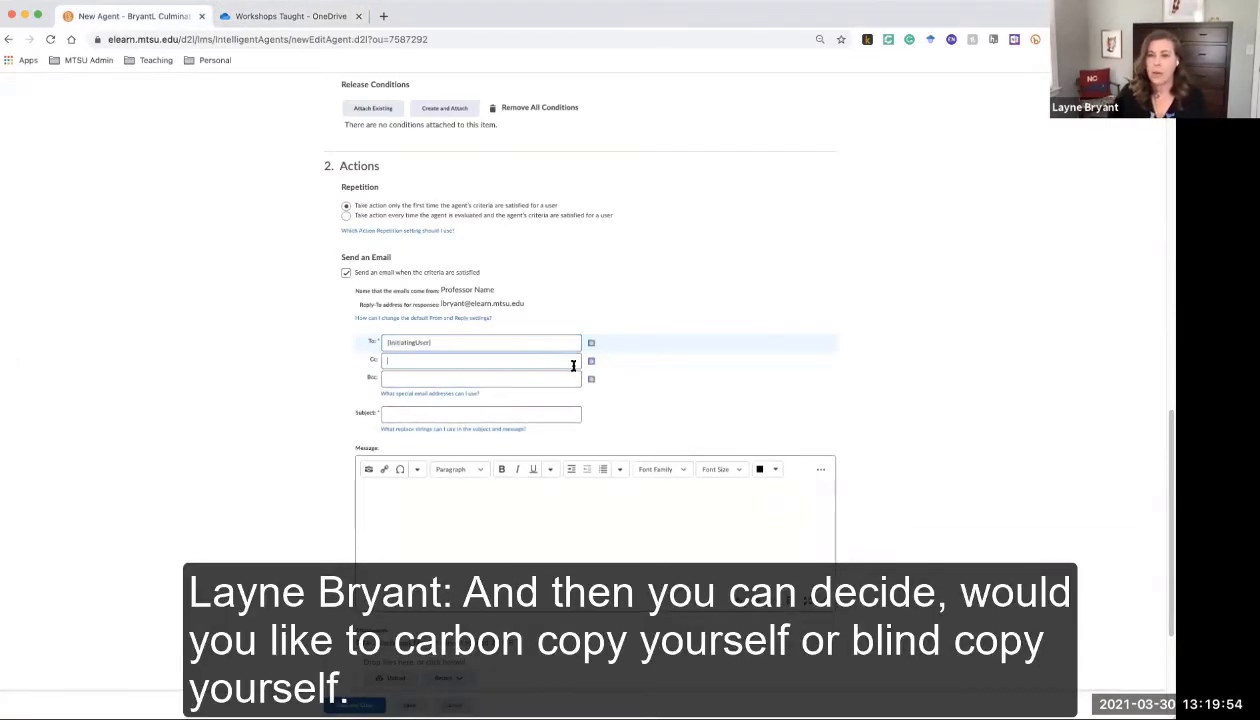
{"action": "left_click", "coordinate": [560, 379]}
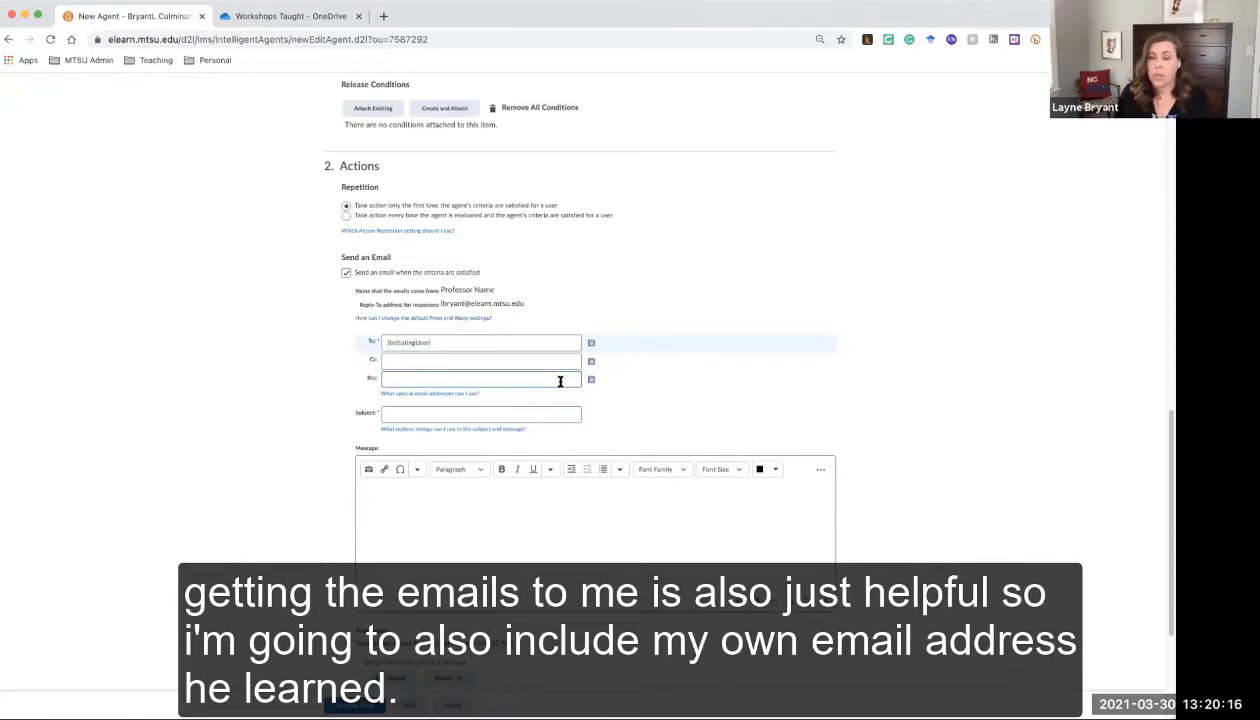
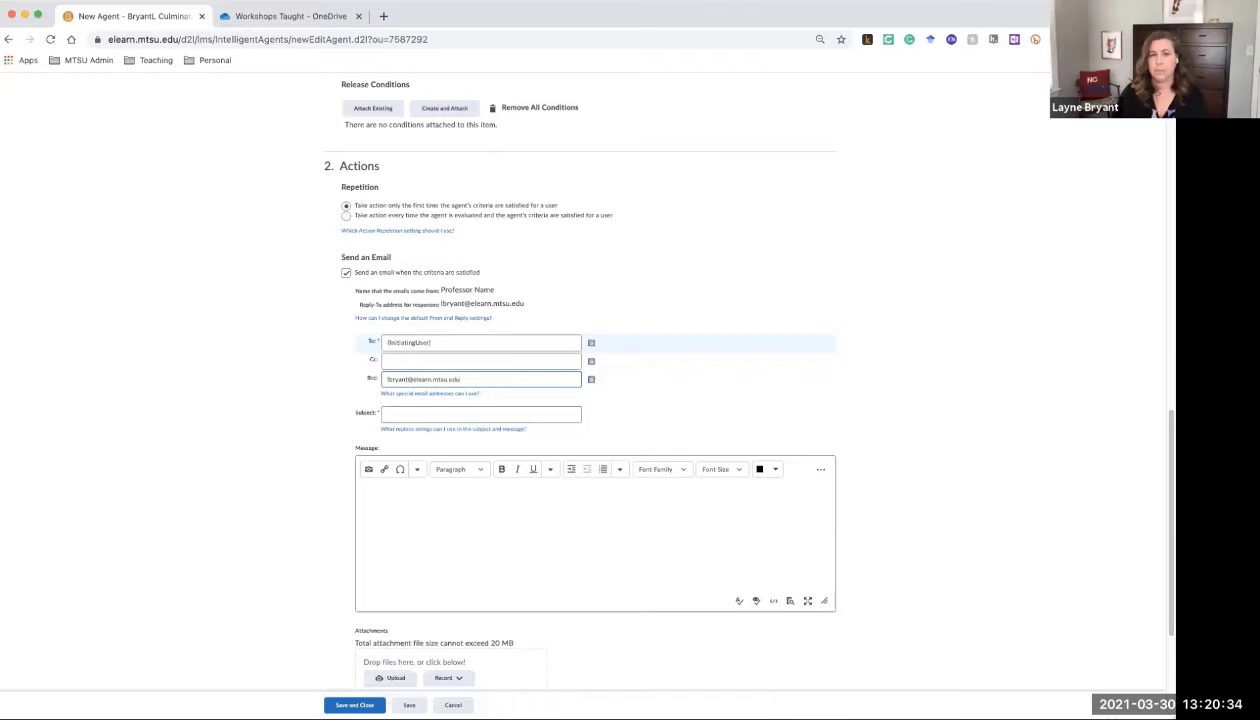
{"action": "left_click", "coordinate": [549, 412]}
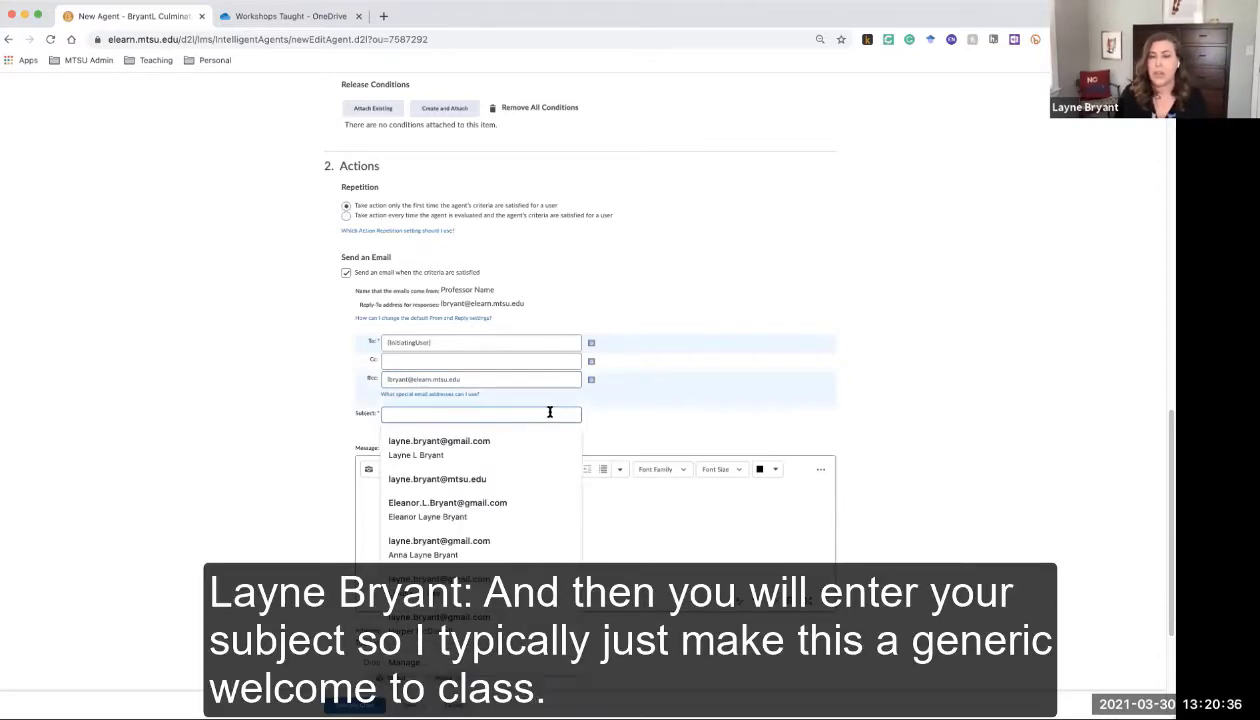
{"action": "type", "text": "We"}
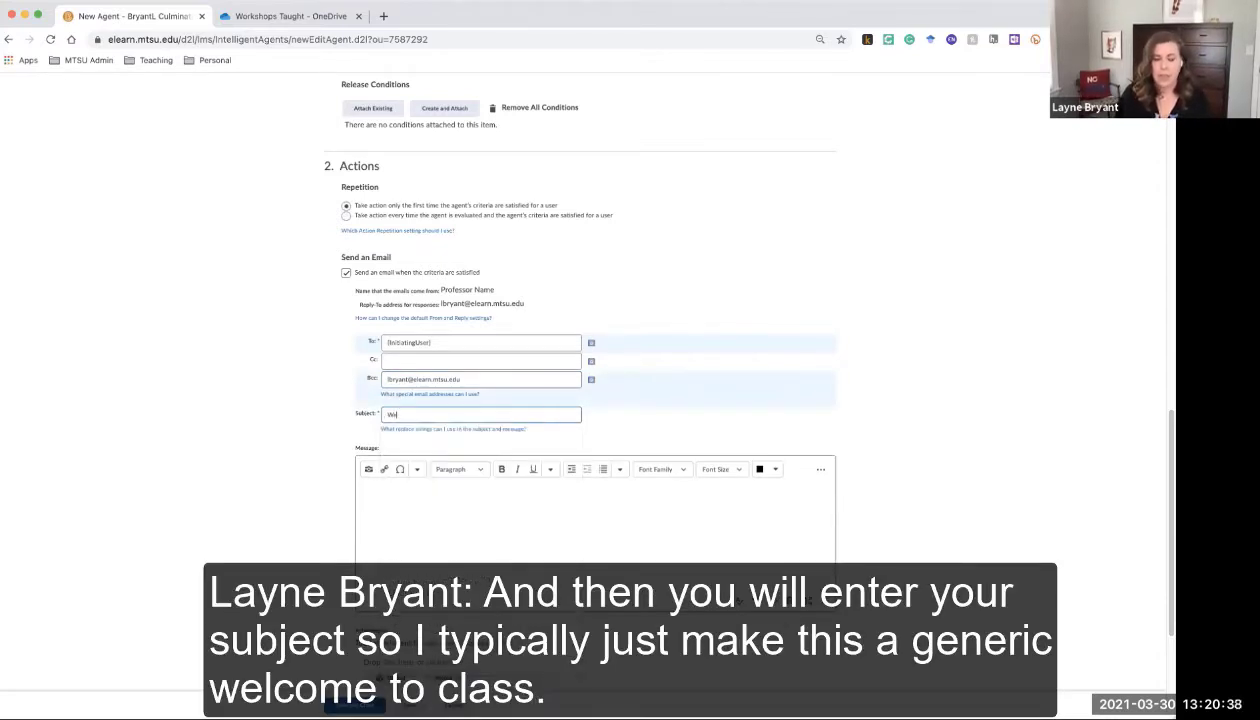
{"action": "type", "text": "lcome to Class"}
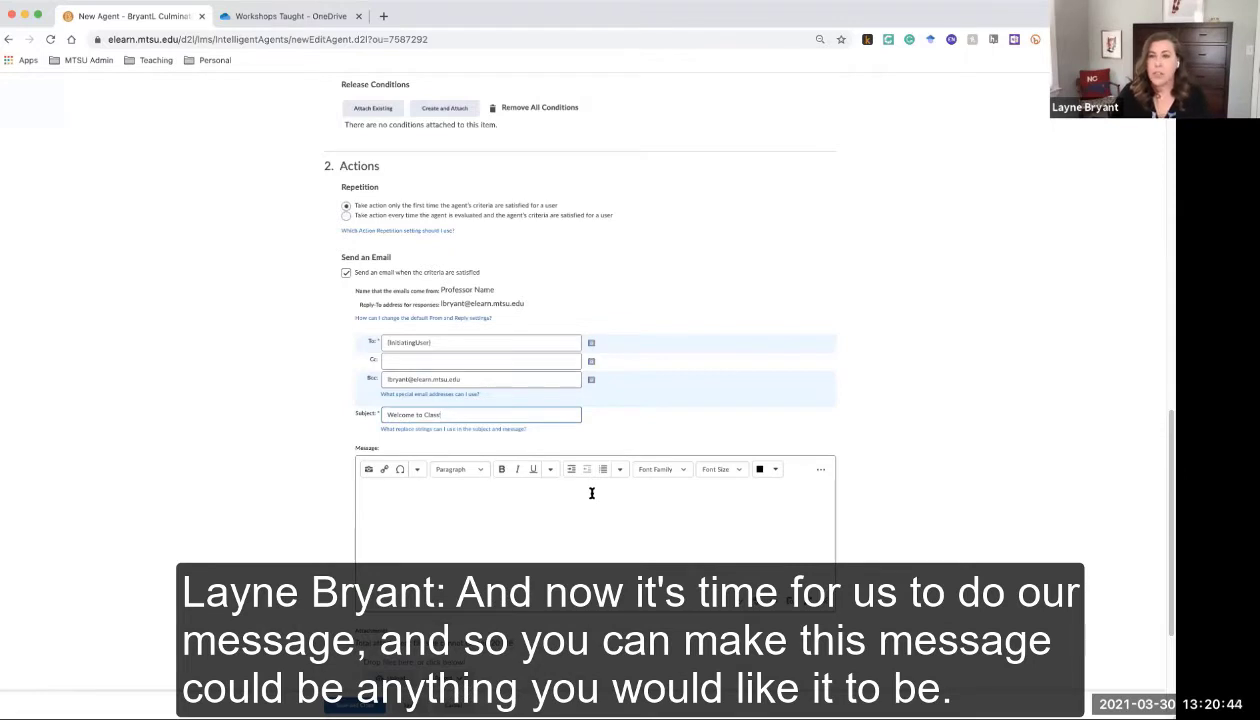
{"action": "type", "text": "!"}
{"action": "left_click", "coordinate": [591, 493]}
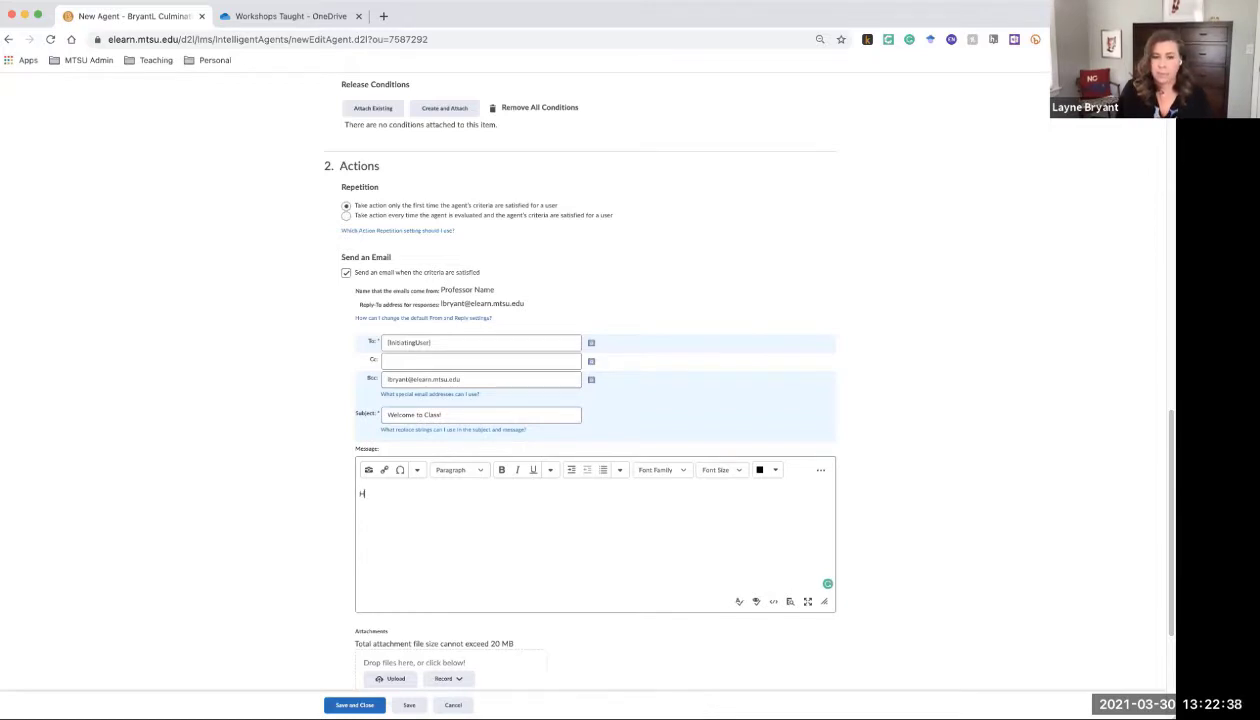
Type the opening greeting 'Hello {InitiatingUserFirstName}' in the message body
{"action": "type", "text": "Hello"}
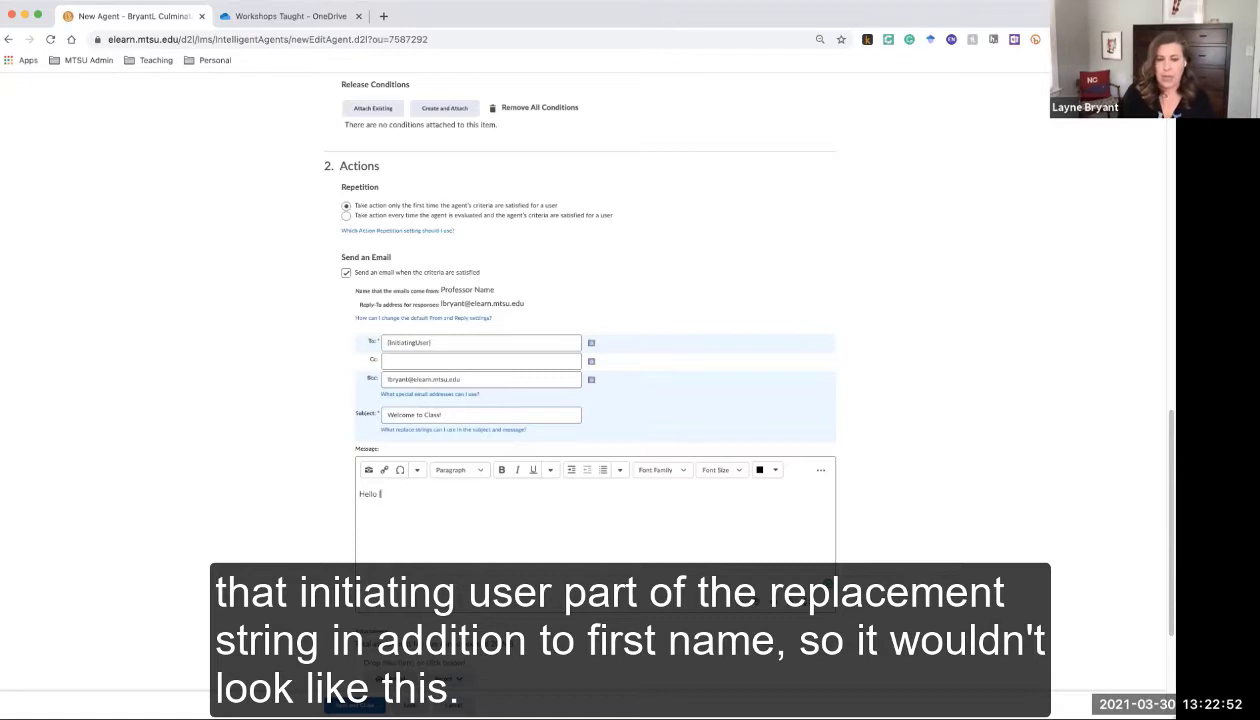
{"action": "type", "text": "Initiati"}
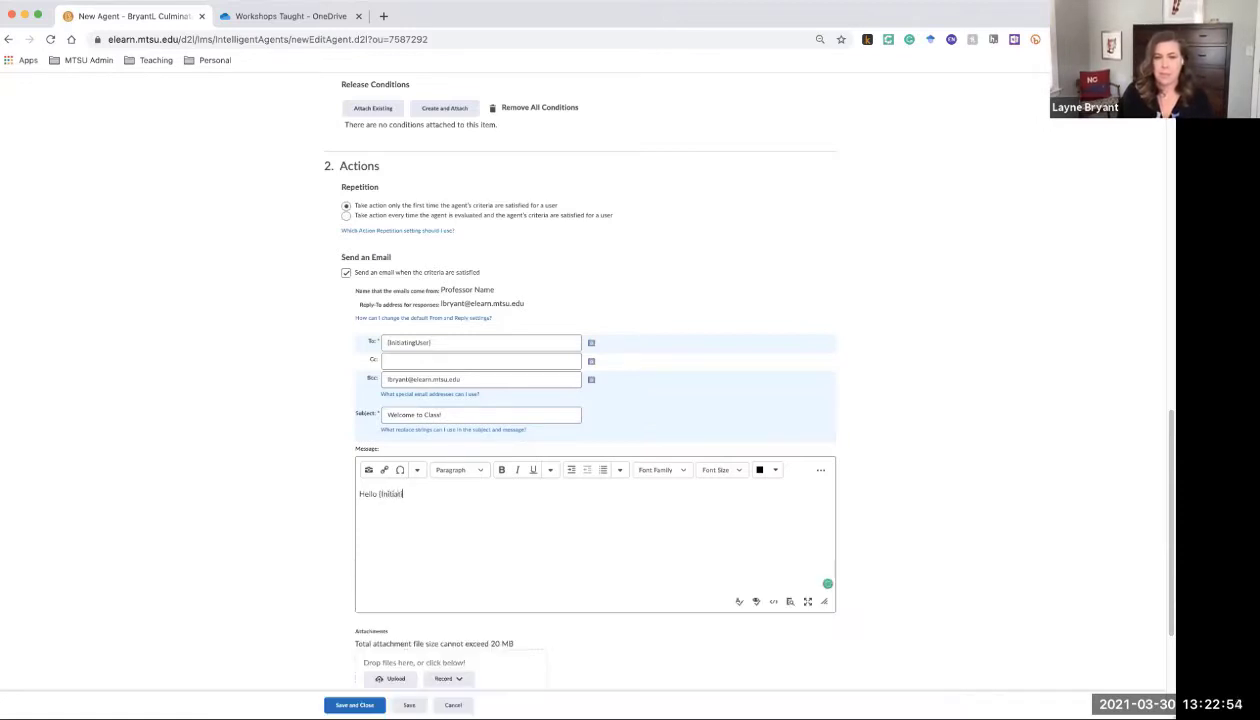
{"action": "type", "text": "ngUserFirstName"}
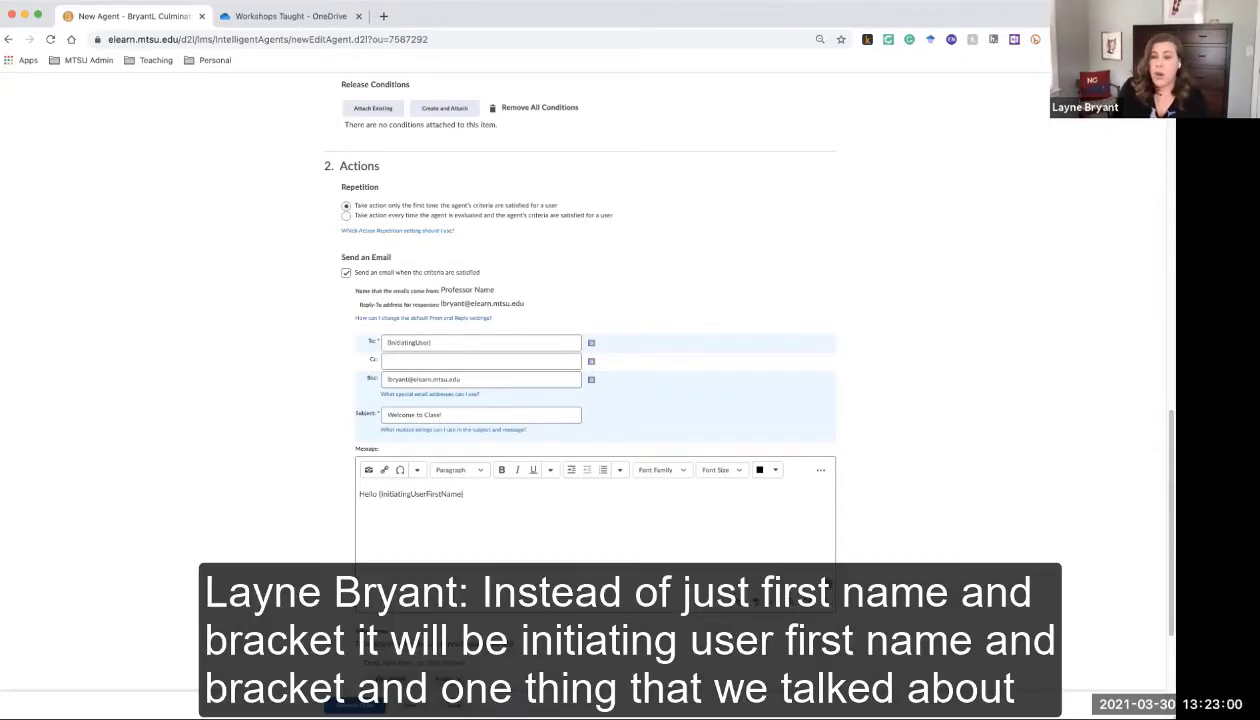
{"action": "type", "text": "}"}
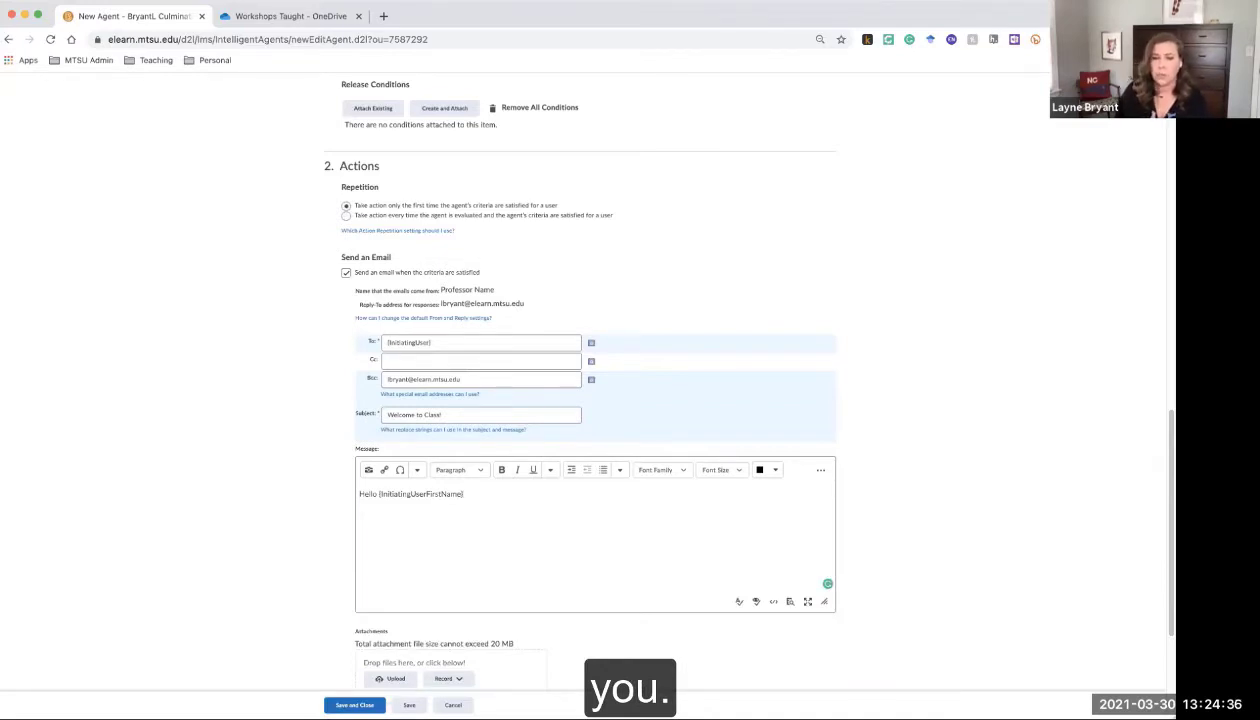
End the greeting with a comma and start a new line below 'Hello {InitiatingUserFirstName},'
{"action": "type", "text": ","}
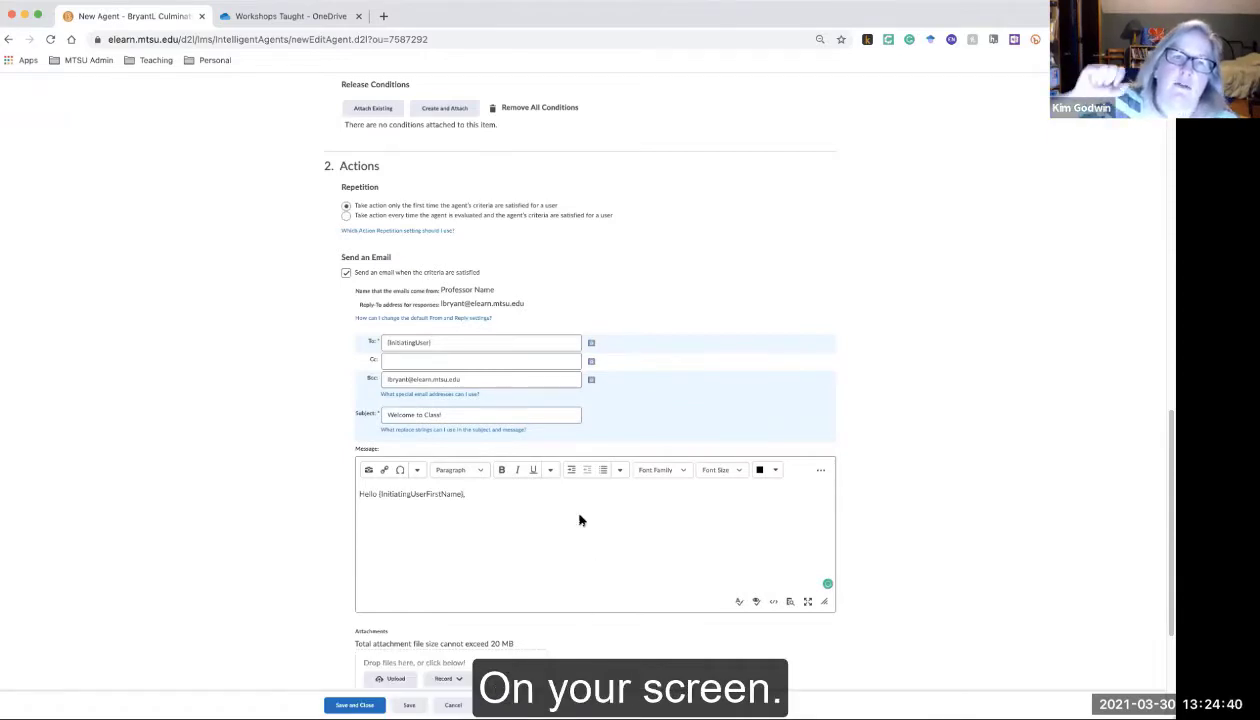
{"action": "key", "text": "super+equal"}
{"action": "key", "text": "super+equal"}
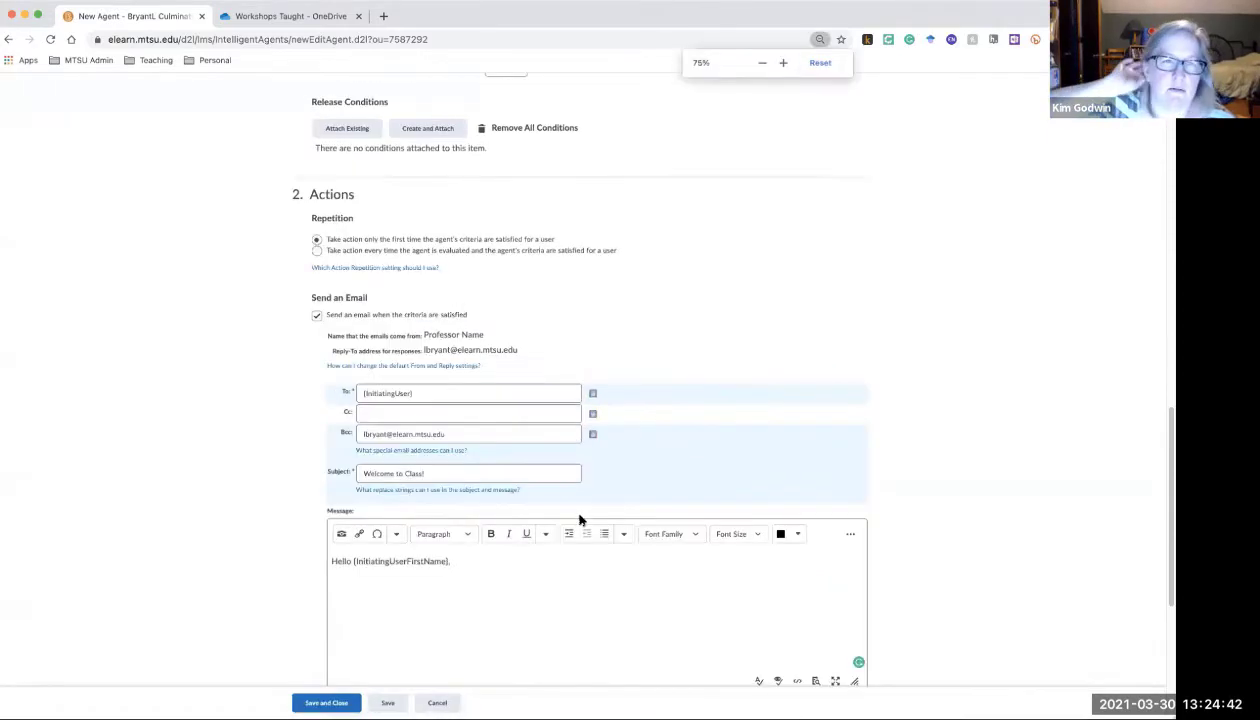
{"action": "key", "text": "super+equal"}
{"action": "key", "text": "super+equal"}
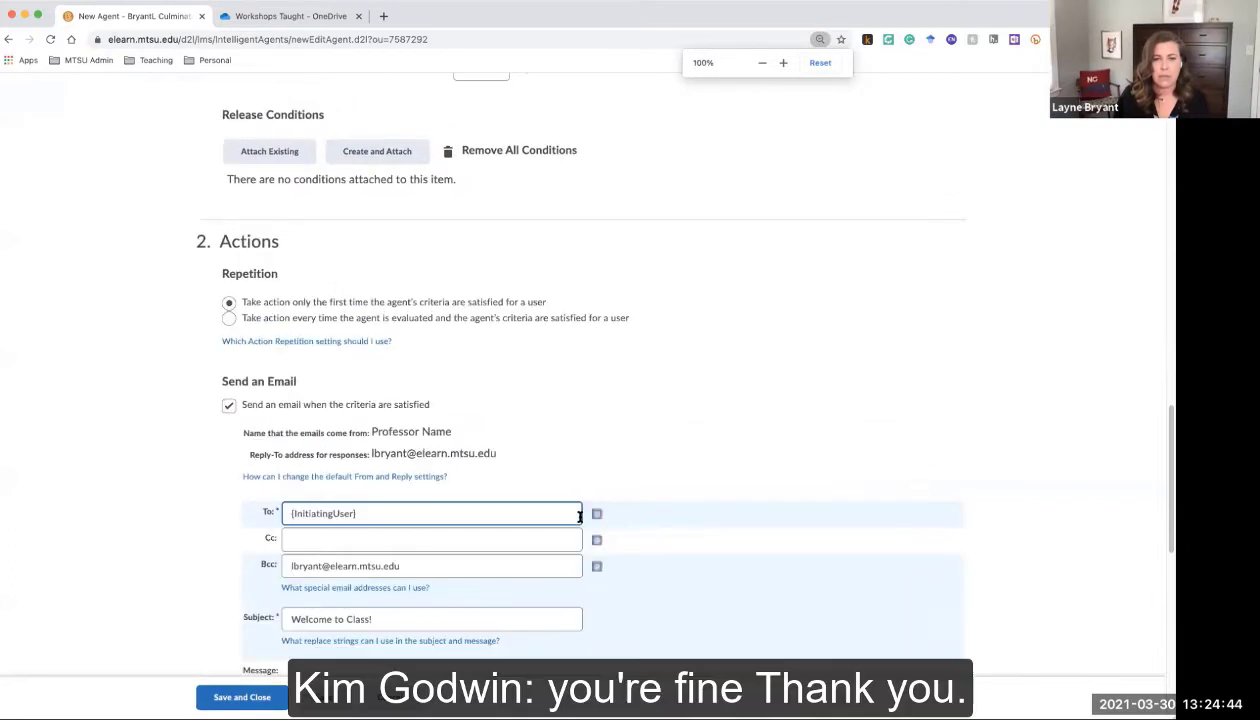
{"action": "scroll", "coordinate": [444, 478], "scroll_direction": "down", "scroll_amount": 3}
{"action": "scroll", "coordinate": [444, 481], "scroll_direction": "up", "scroll_amount": 1}
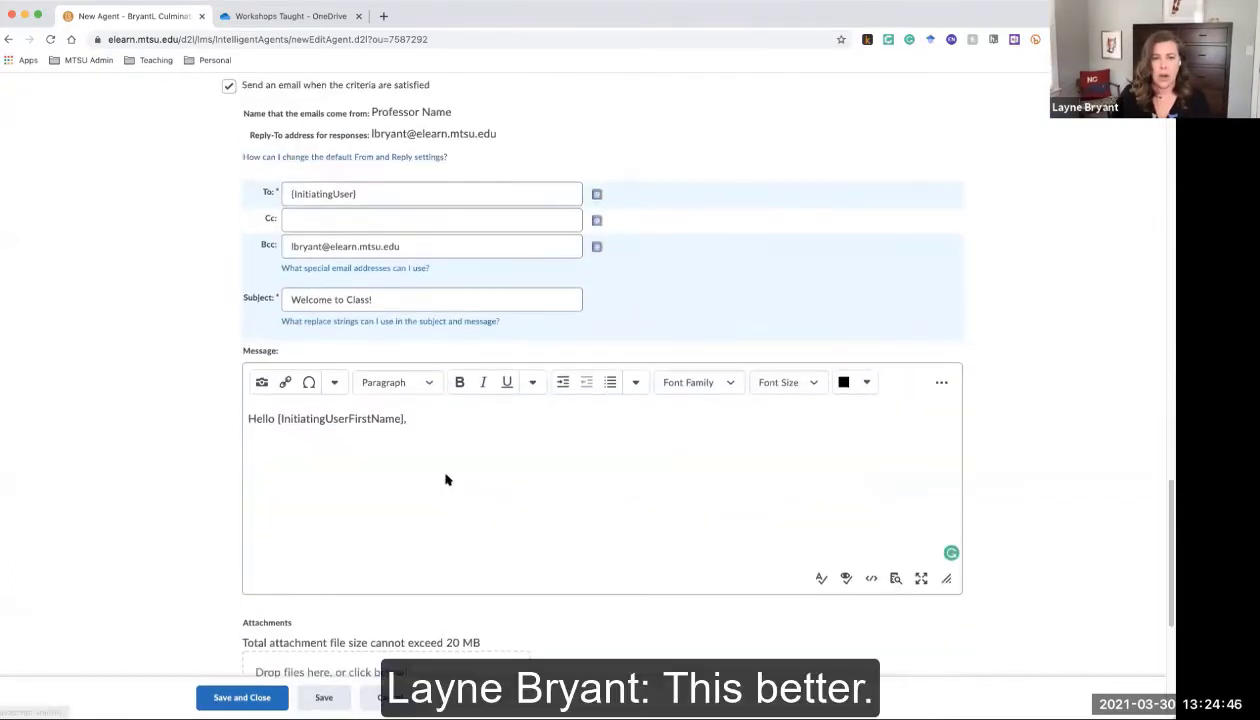
{"action": "key", "text": "super+equal"}
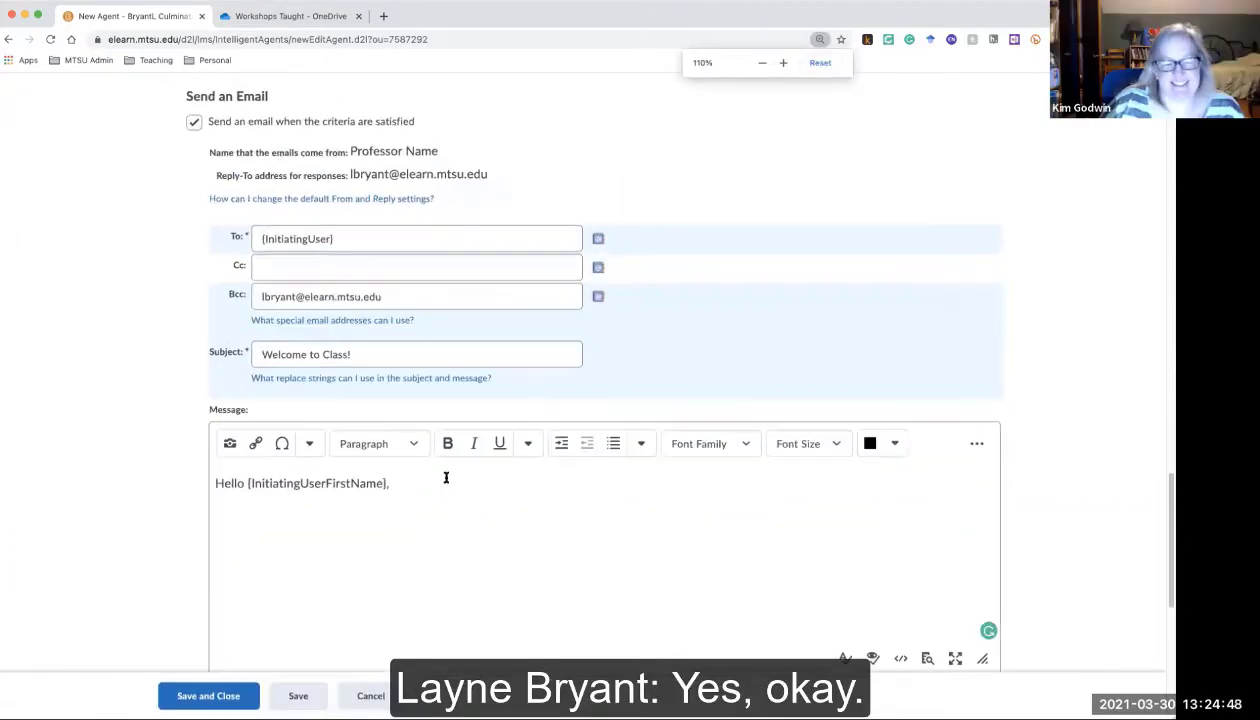
{"action": "scroll", "coordinate": [604, 593], "scroll_direction": "down", "scroll_amount": 1}
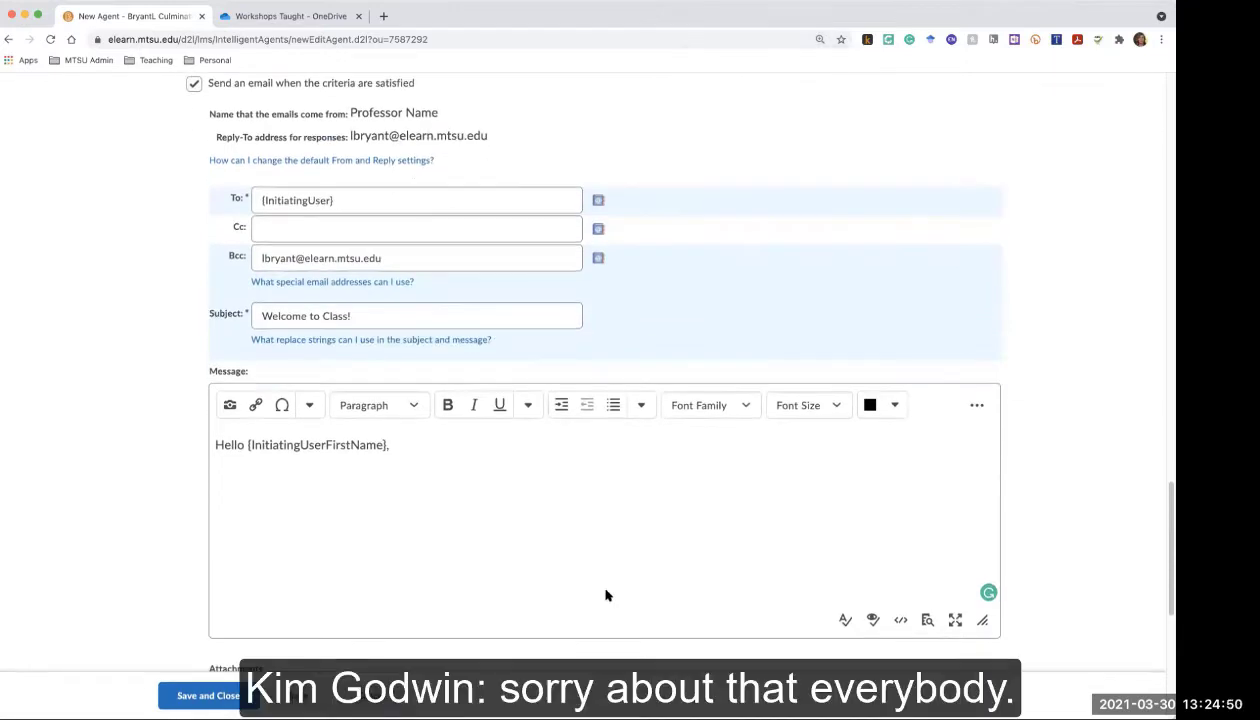
{"action": "scroll", "coordinate": [400, 450], "scroll_direction": "down", "scroll_amount": 2}
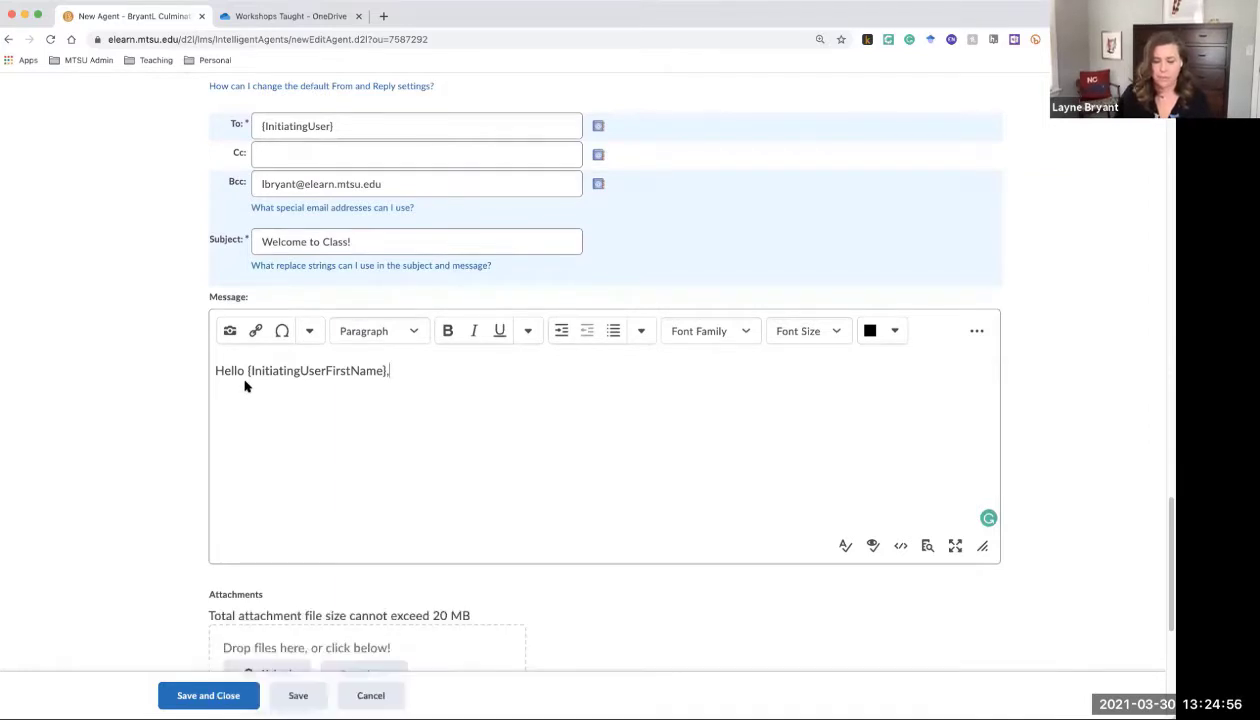
{"action": "key", "text": "super+equal"}
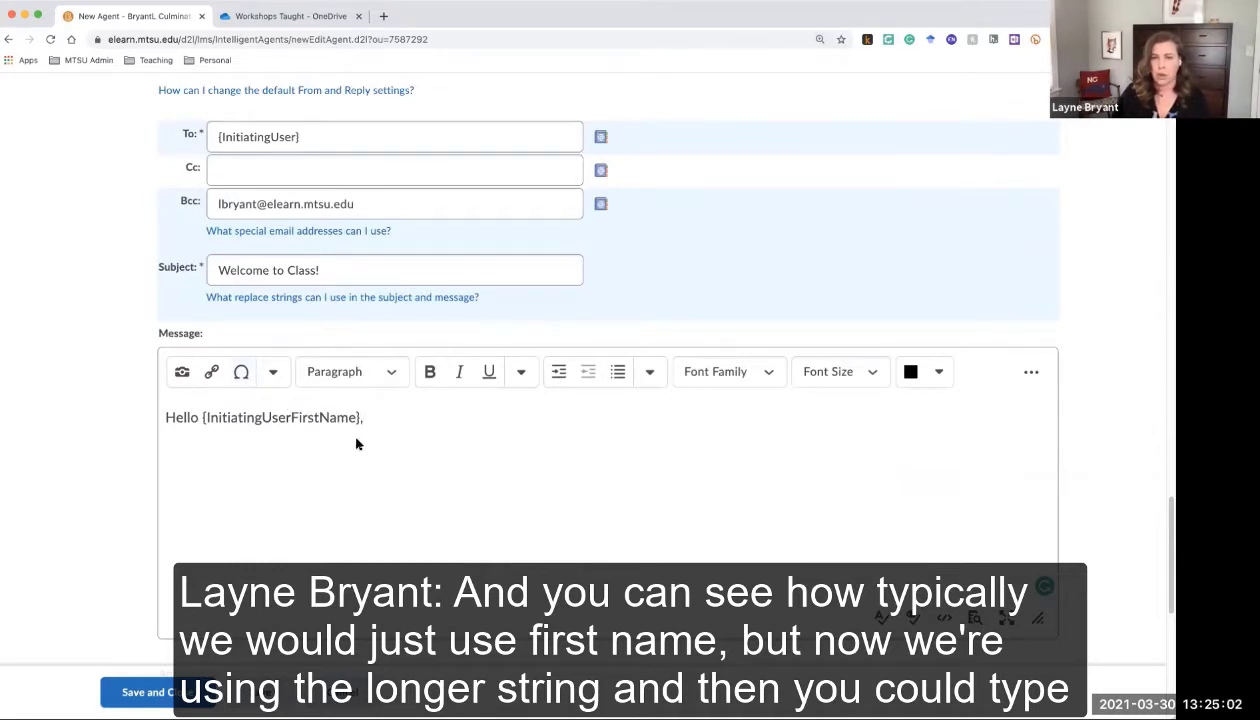
{"action": "key", "text": "Return"}
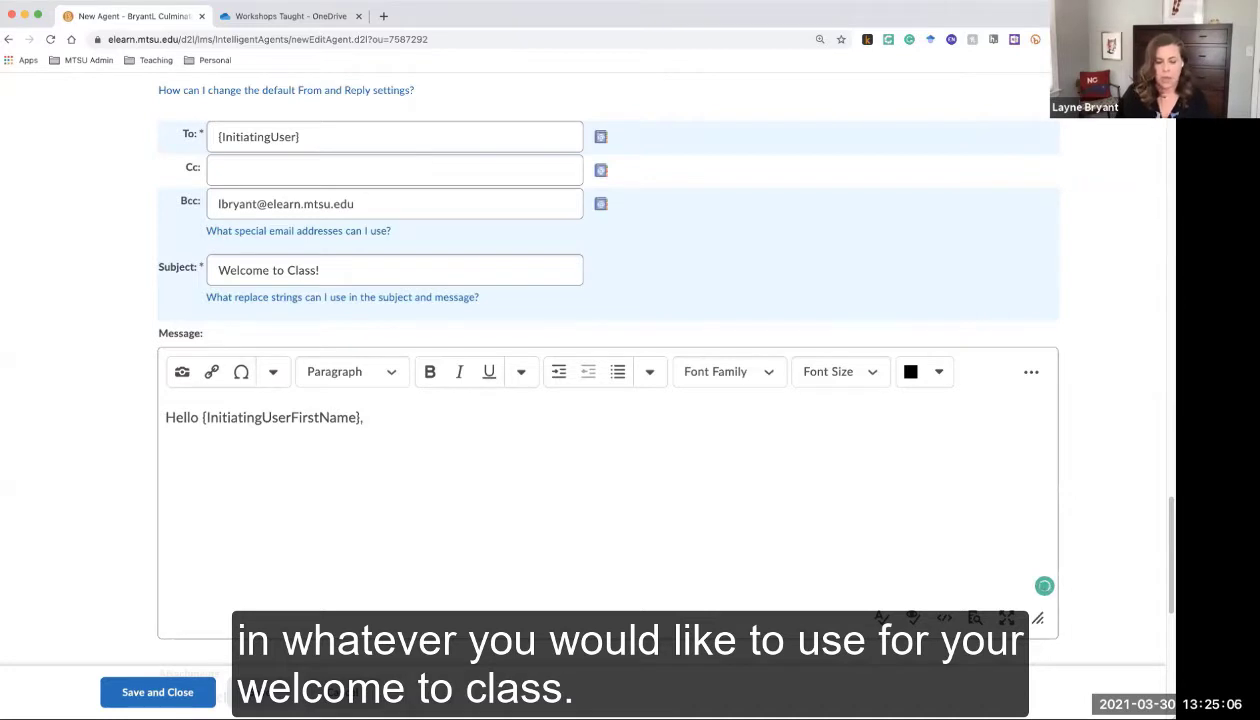
Type 'Welcome to PRST 3995!' as the message's second line
{"action": "type", "text": "Welcome to "}
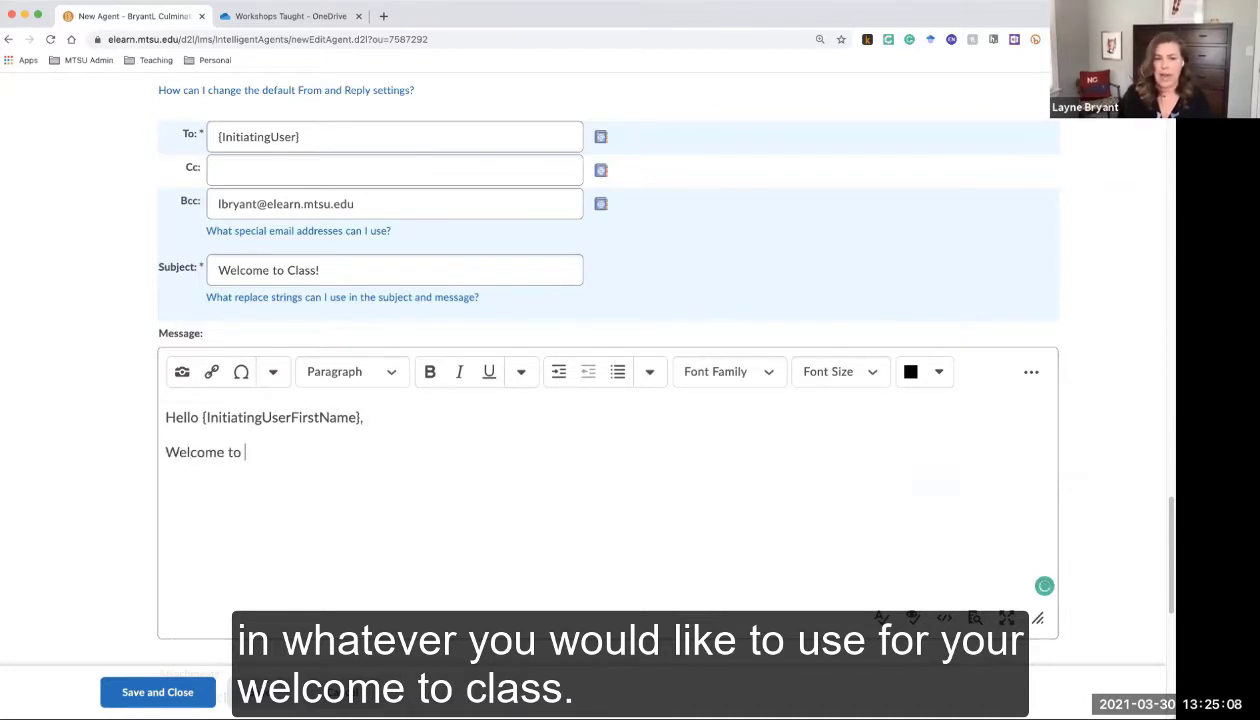
{"action": "type", "text": "PRST"}
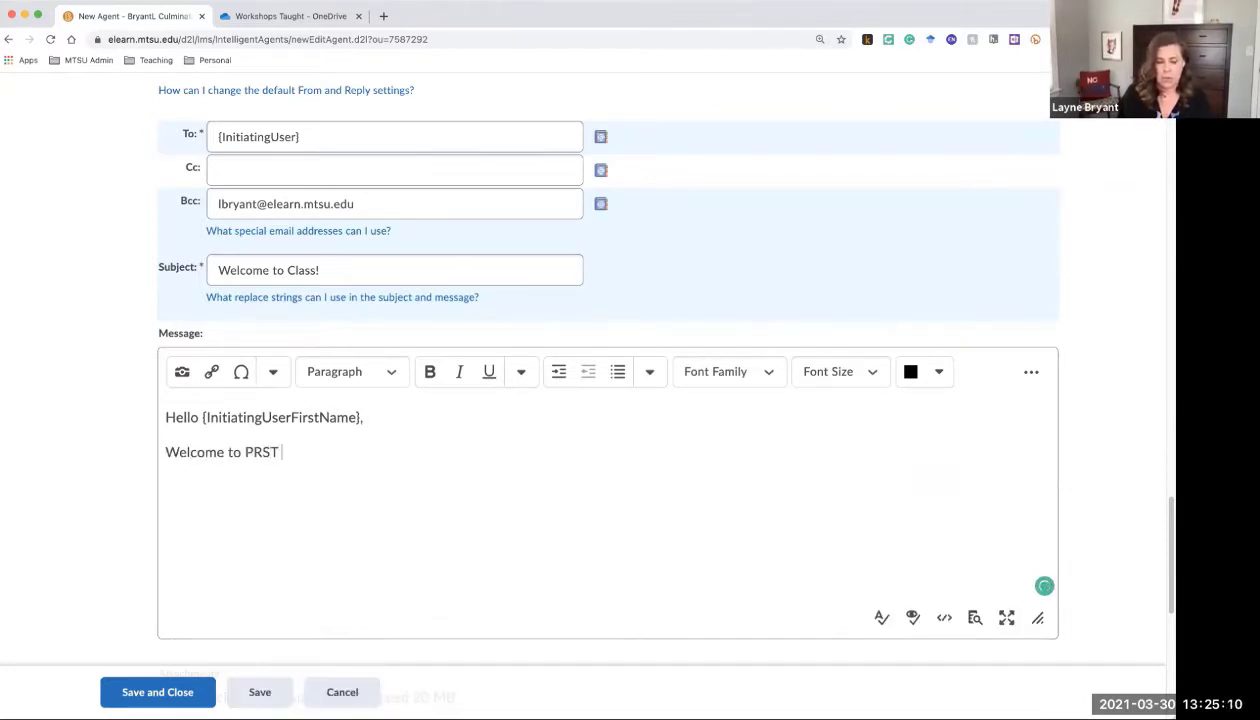
{"action": "type", "text": " 3995"}
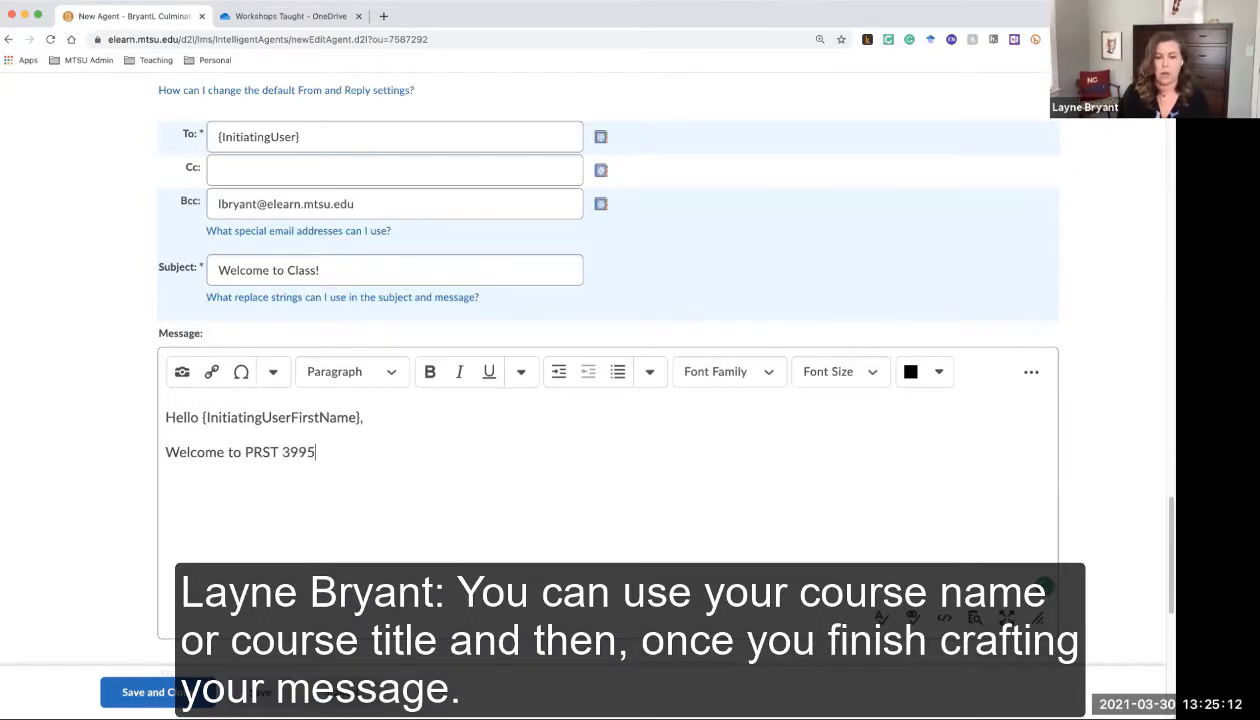
{"action": "type", "text": "!"}
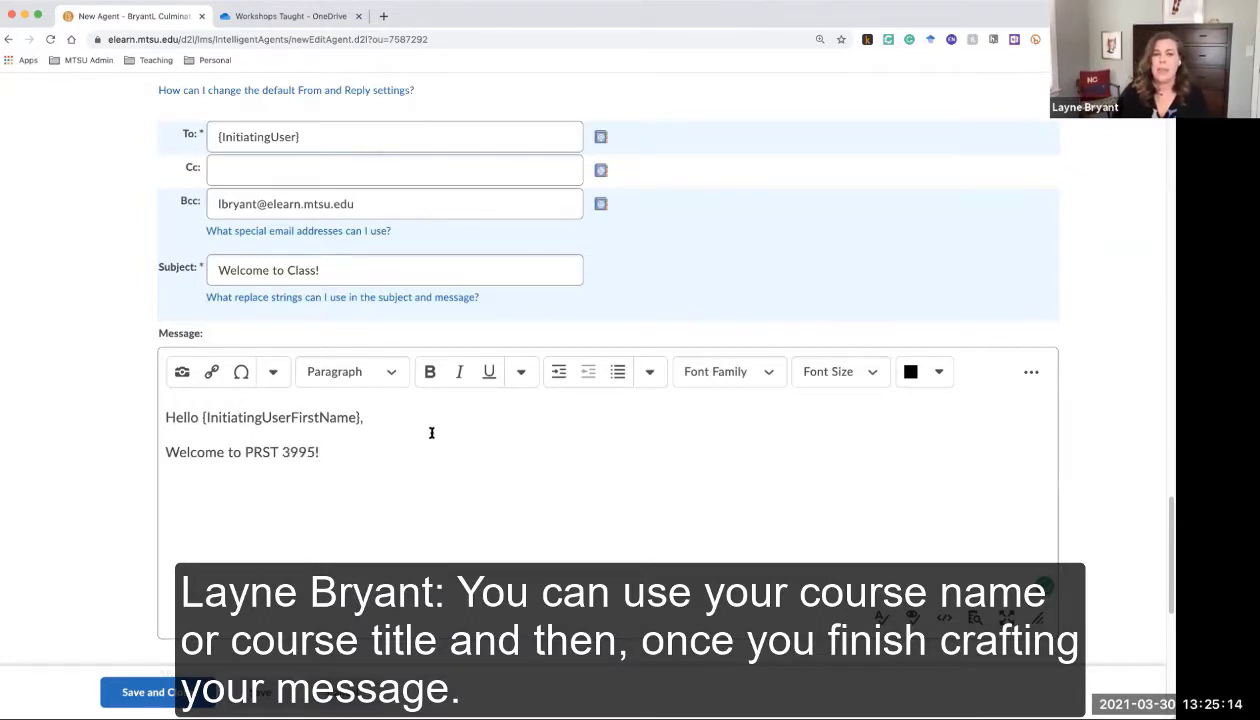
{"action": "scroll", "coordinate": [430, 436], "scroll_direction": "down", "scroll_amount": 1}
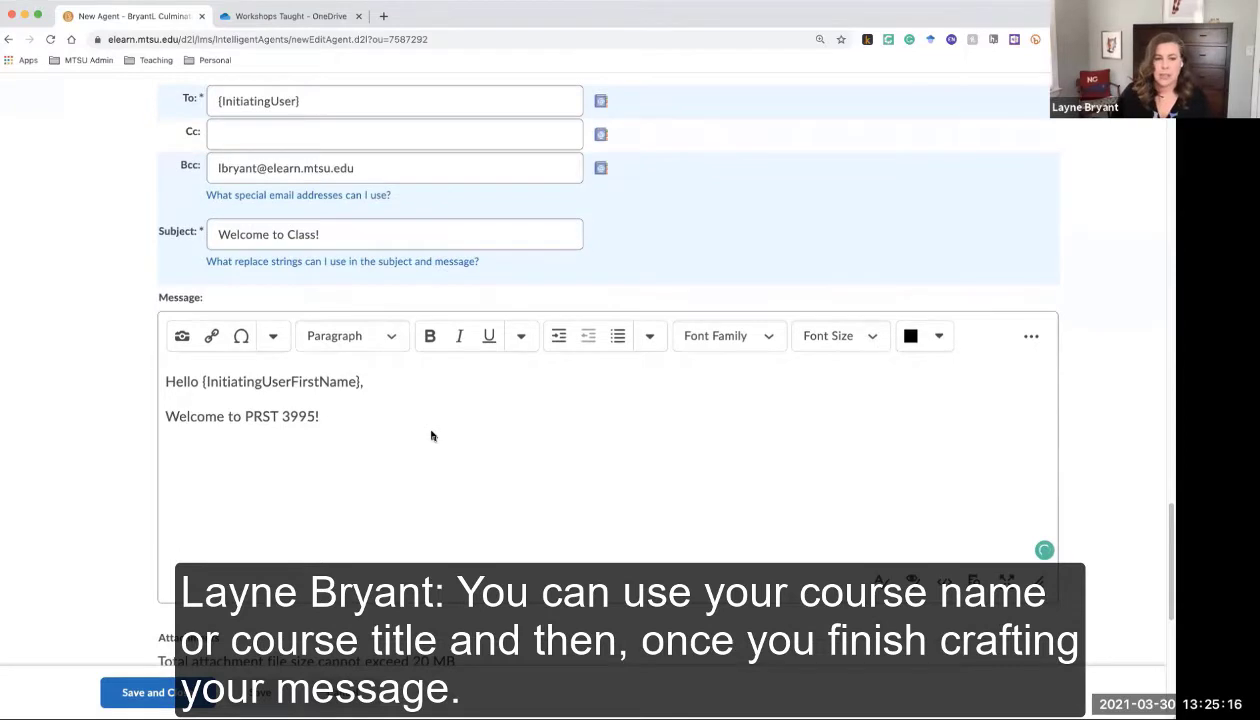
{"action": "scroll", "coordinate": [431, 436], "scroll_direction": "down", "scroll_amount": 8}
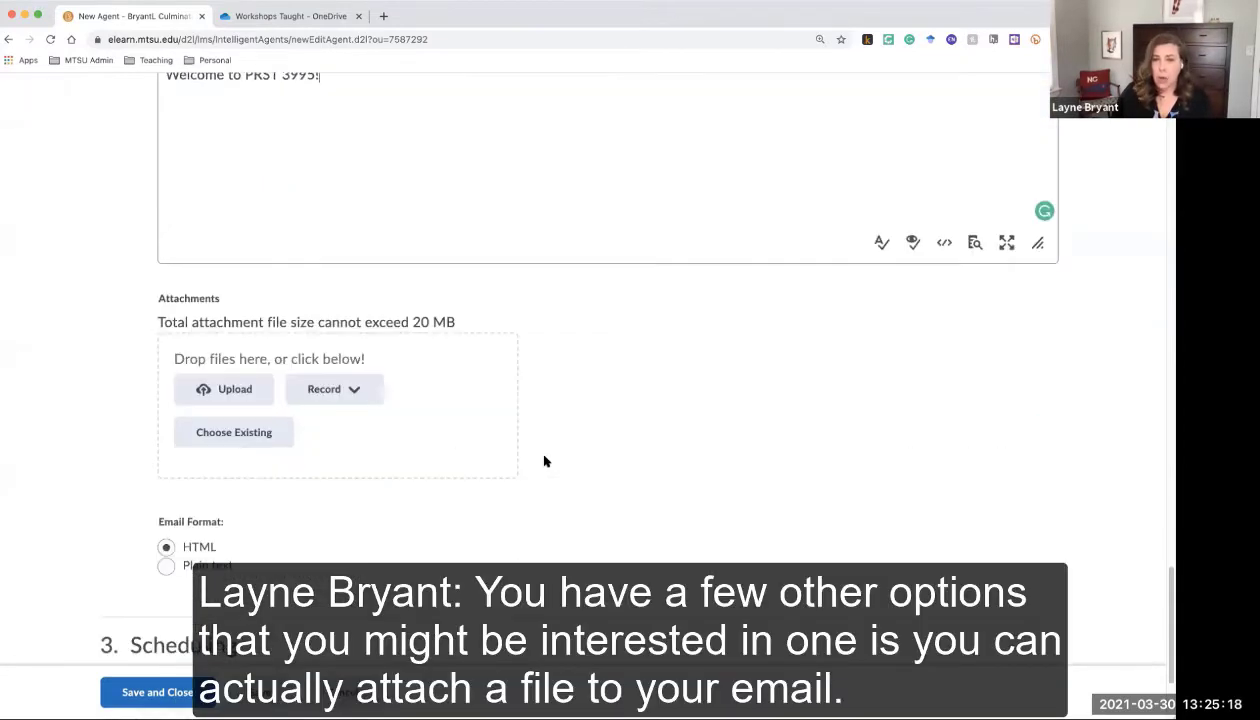
{"action": "scroll", "coordinate": [544, 461], "scroll_direction": "down", "scroll_amount": 4}
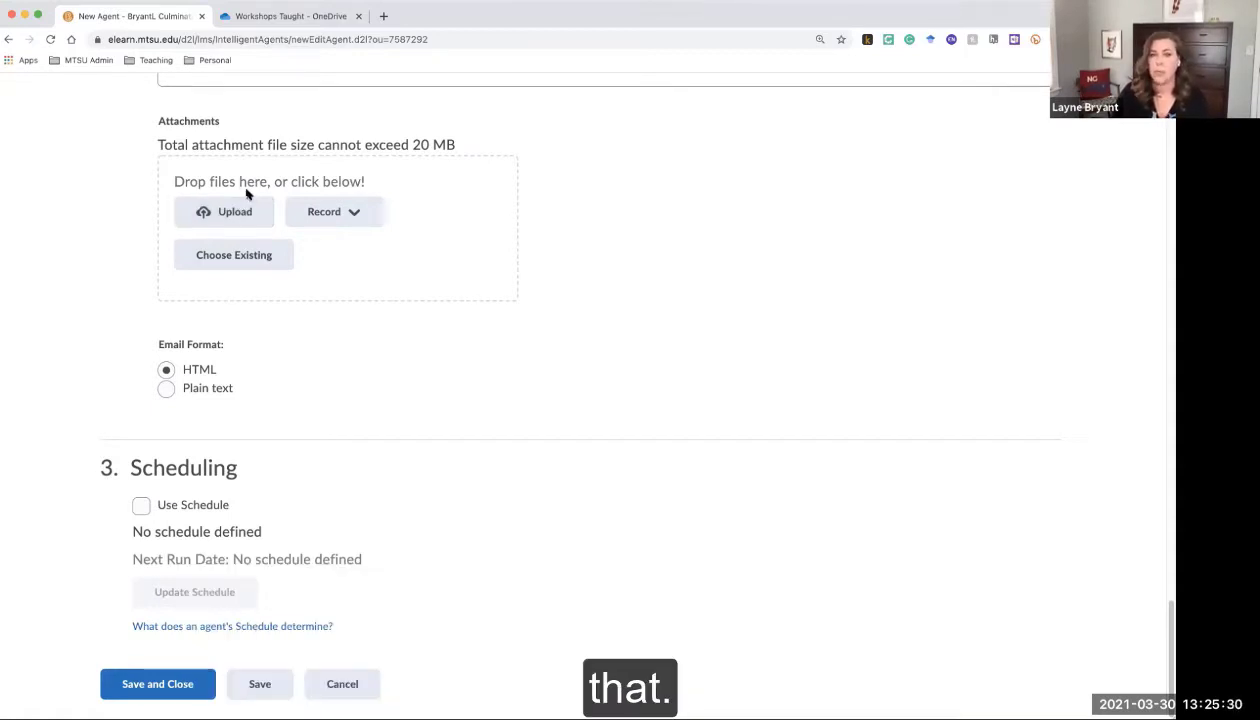
{"action": "left_click", "coordinate": [318, 212]}
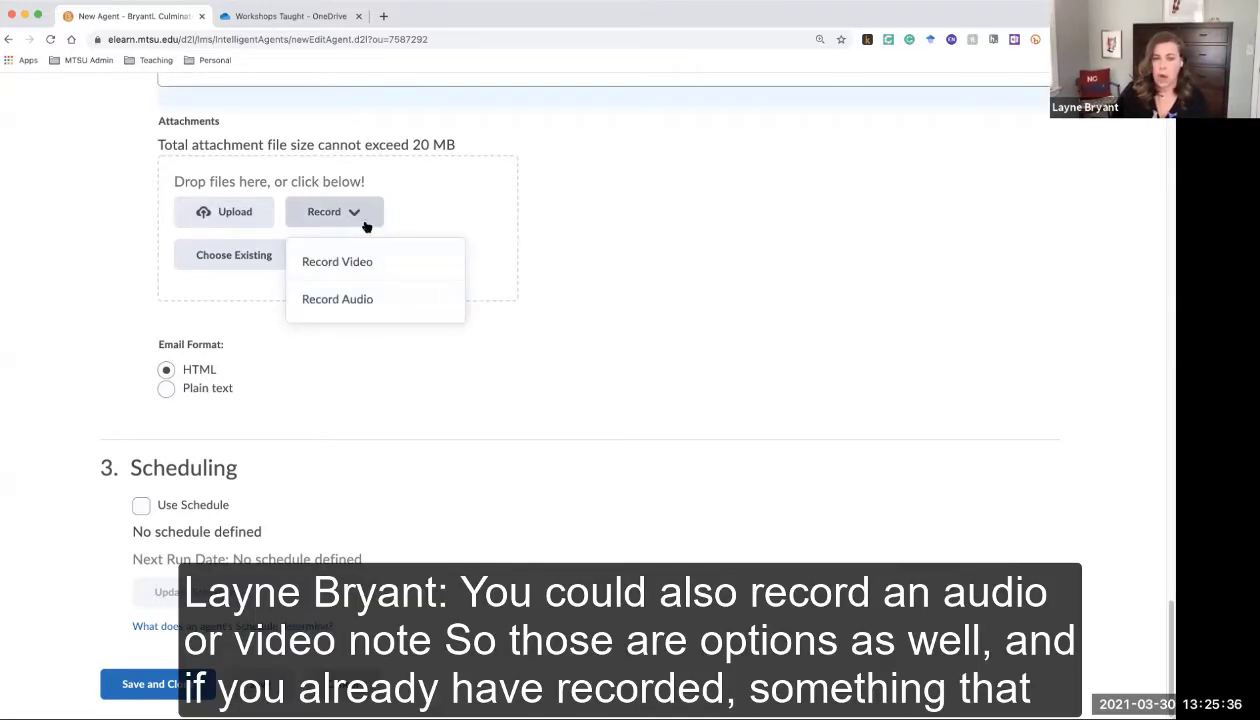
{"action": "left_click", "coordinate": [429, 206]}
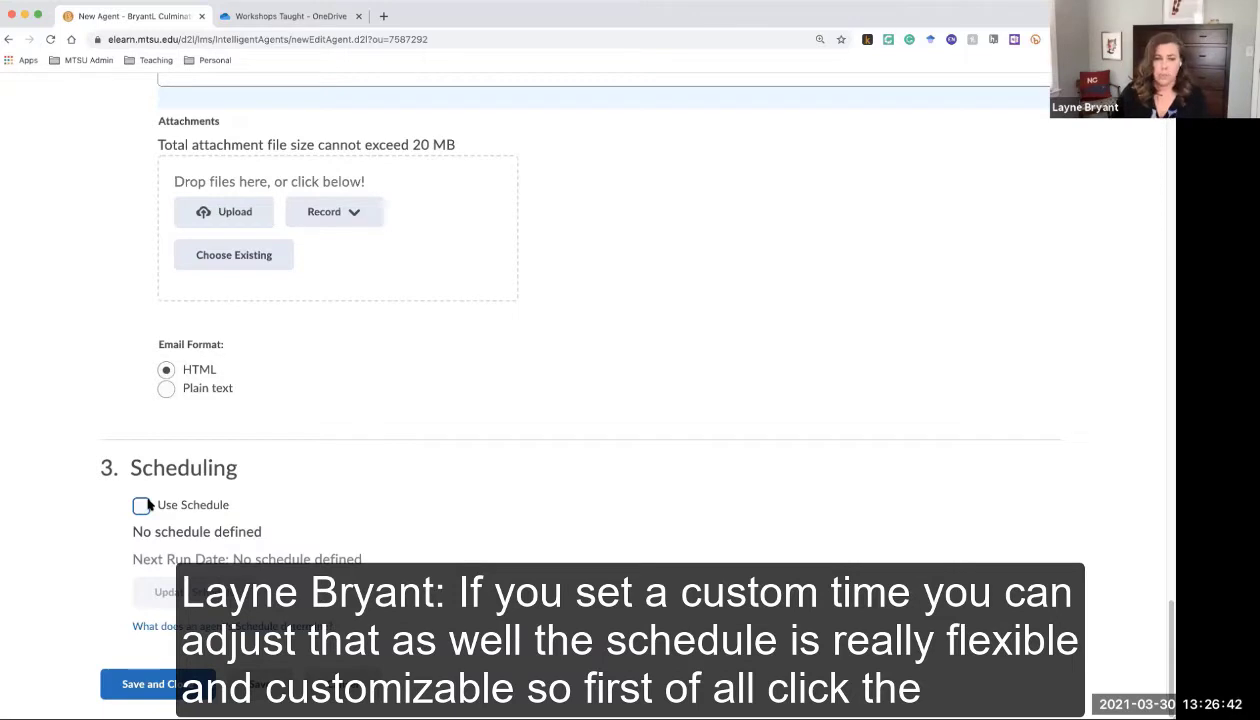
Enable the agent schedule and set it to repeat daily, every 1 day
{"action": "left_click", "coordinate": [140, 507]}
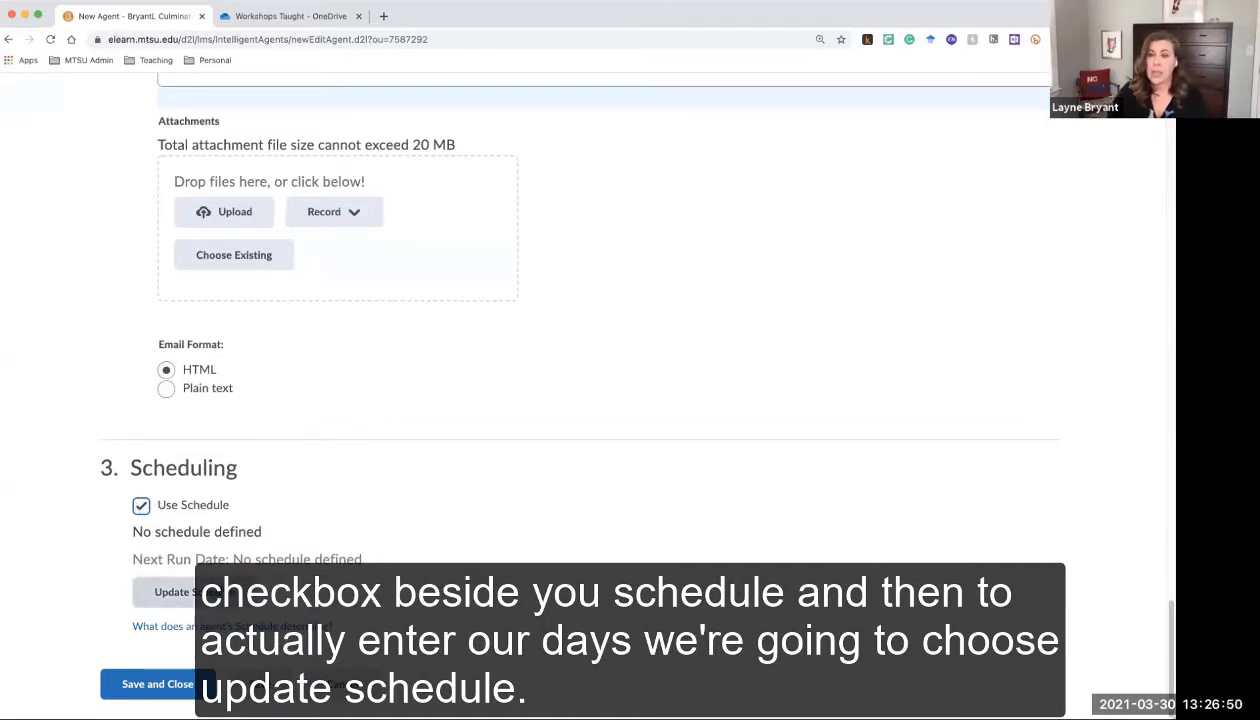
{"action": "left_click", "coordinate": [175, 591]}
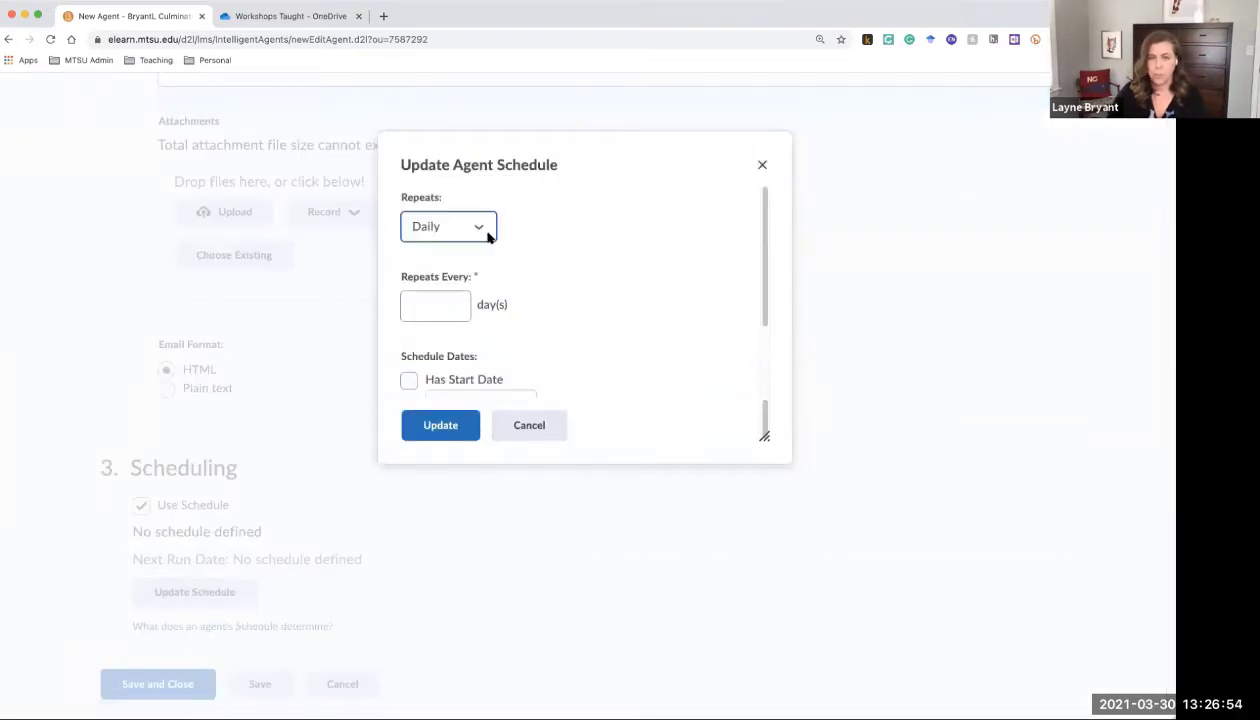
{"action": "left_click", "coordinate": [484, 229]}
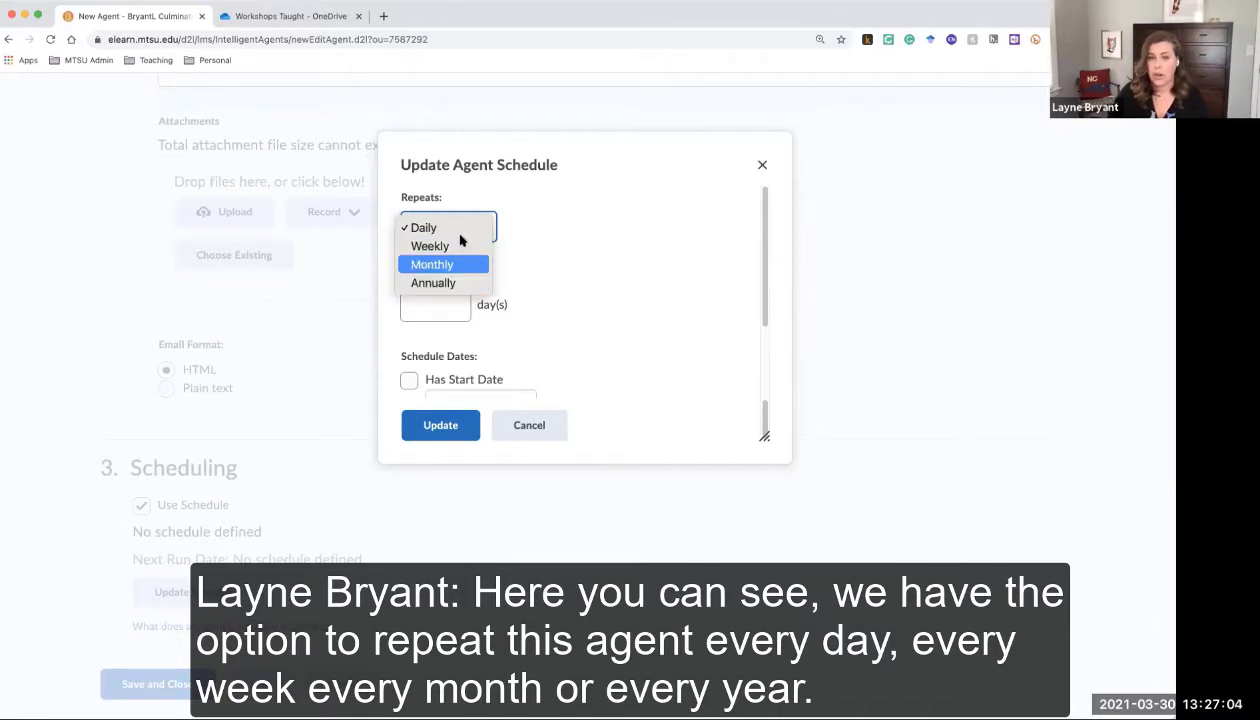
{"action": "left_click", "coordinate": [451, 227]}
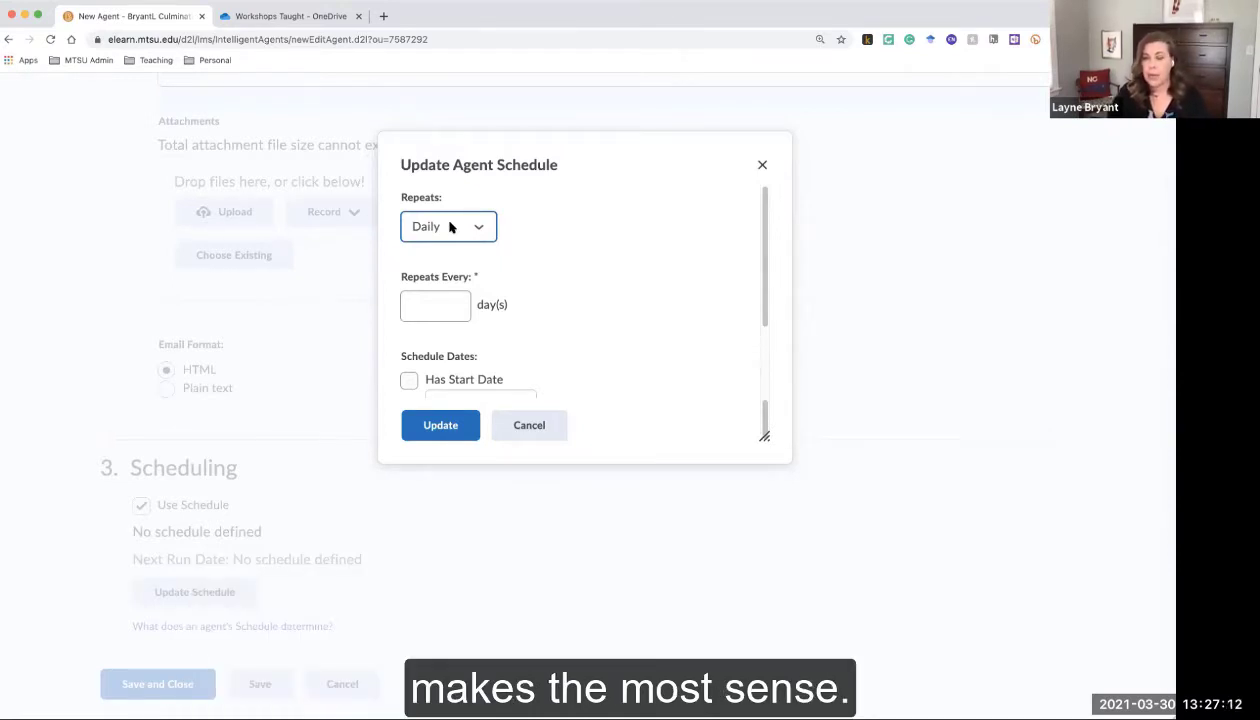
{"action": "left_click", "coordinate": [440, 297]}
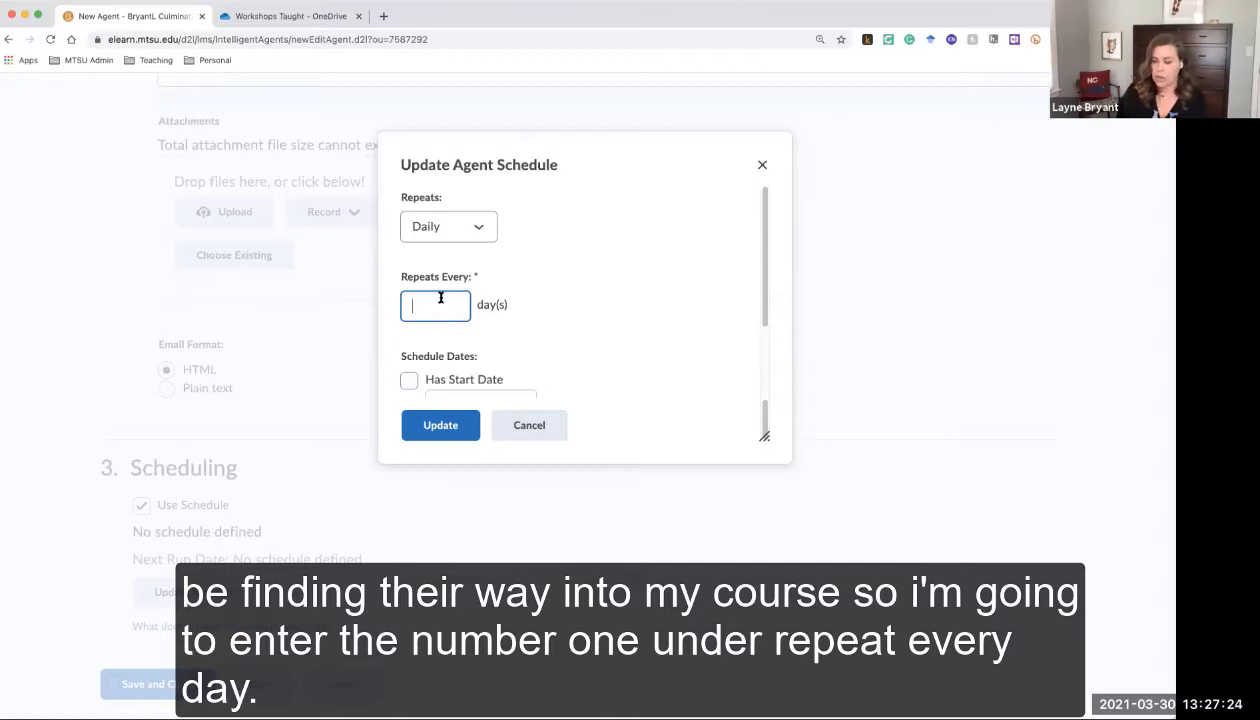
{"action": "type", "text": "1"}
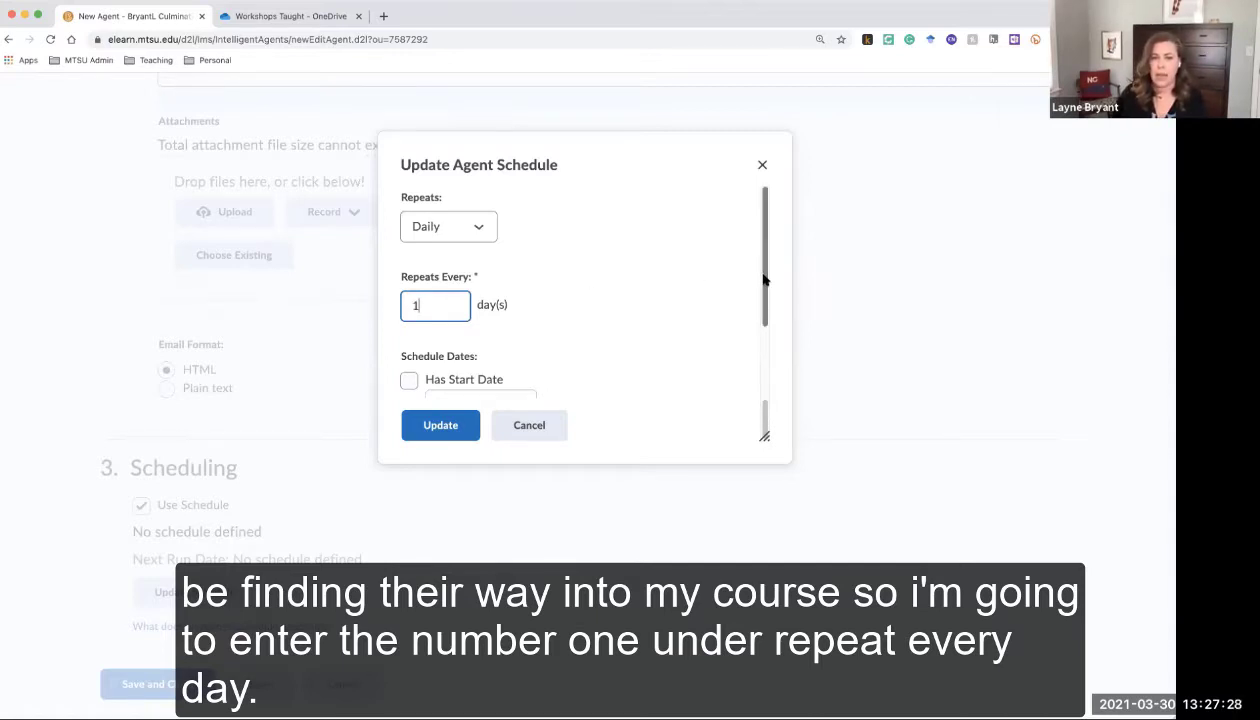
Turn on start and end dates and pick January 25, 2021 as the start date
{"action": "left_click_drag", "start_coordinate": [762, 273], "coordinate": [765, 371]}
{"action": "left_click", "coordinate": [409, 278]}
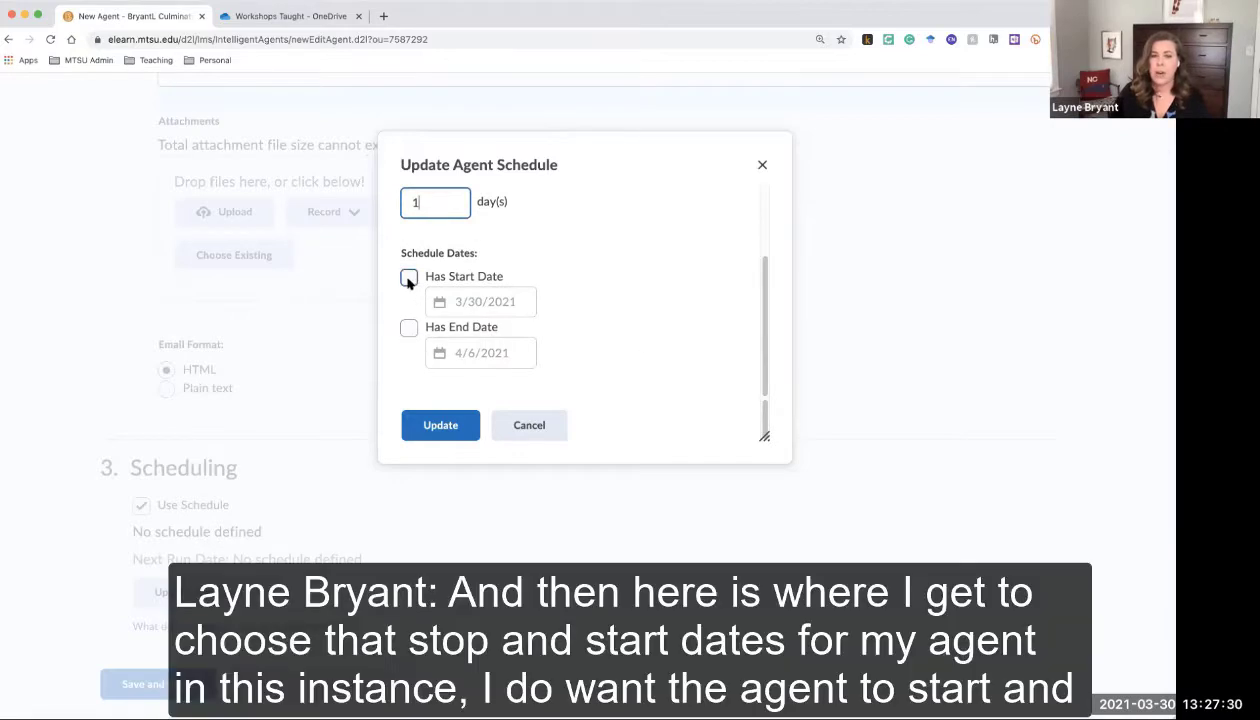
{"action": "left_click", "coordinate": [408, 330]}
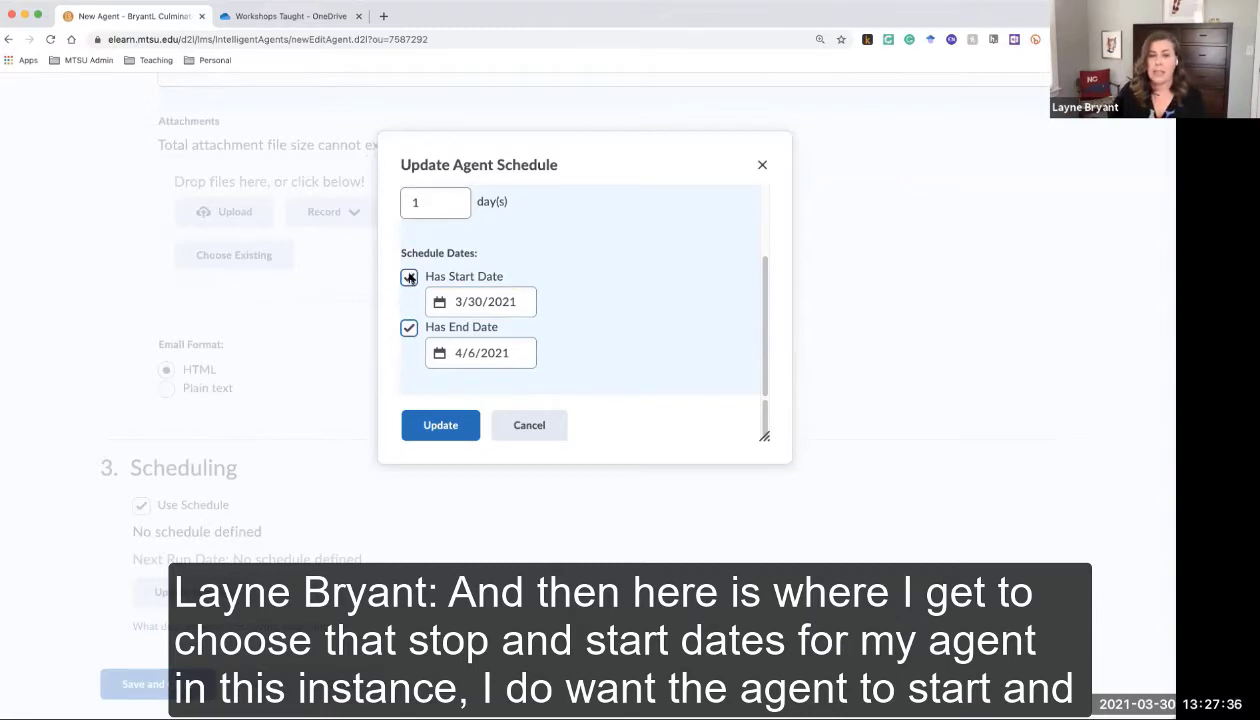
{"action": "left_click", "coordinate": [485, 301]}
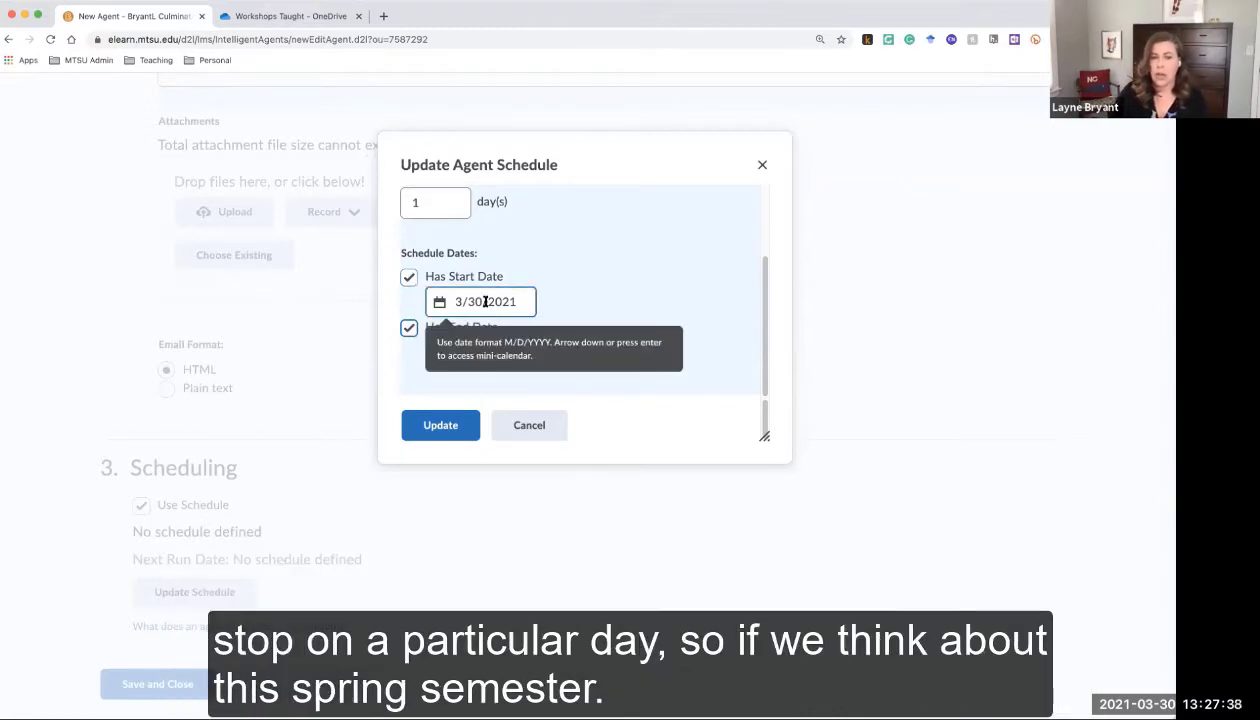
{"action": "left_click", "coordinate": [484, 302]}
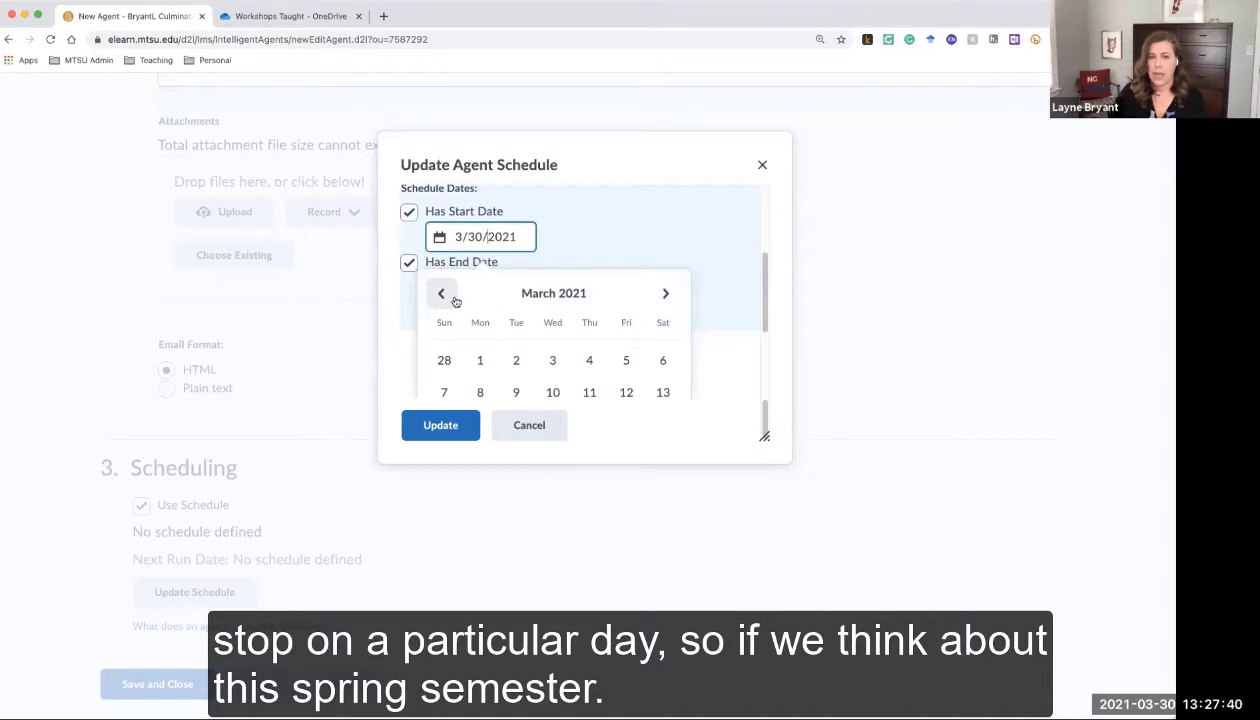
{"action": "left_click", "coordinate": [445, 297]}
{"action": "left_click", "coordinate": [441, 293]}
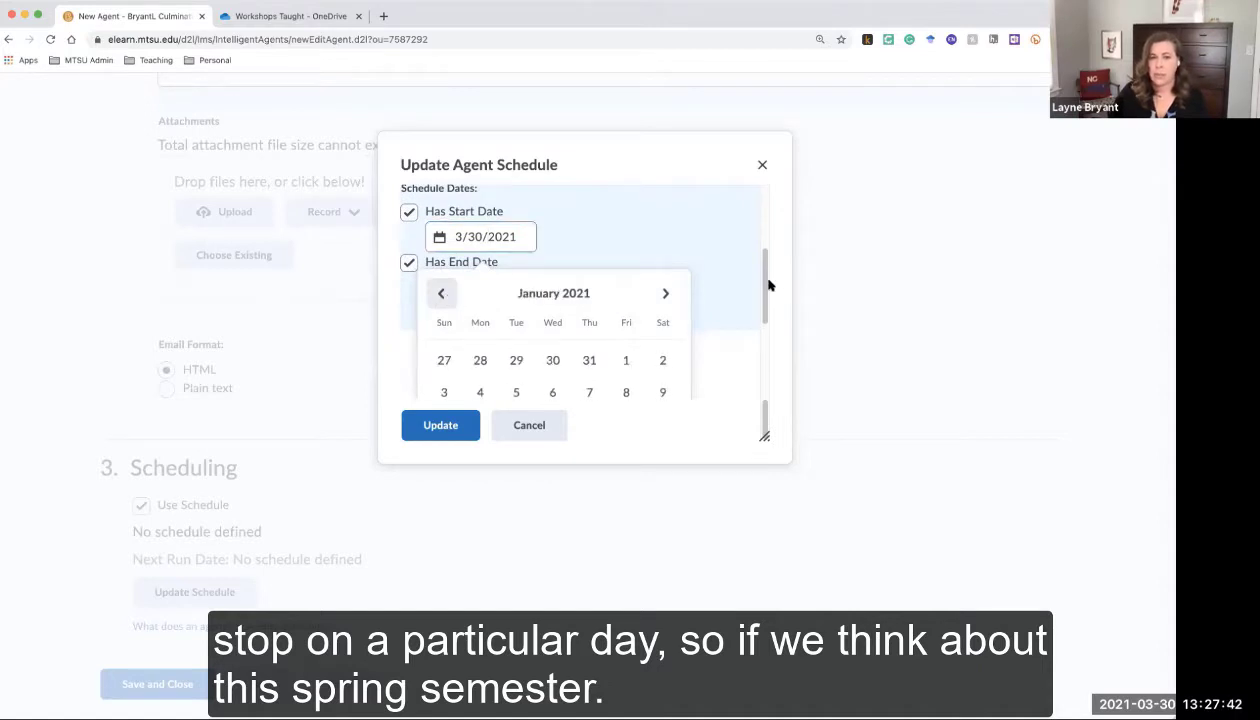
{"action": "left_click_drag", "start_coordinate": [765, 293], "coordinate": [776, 349]}
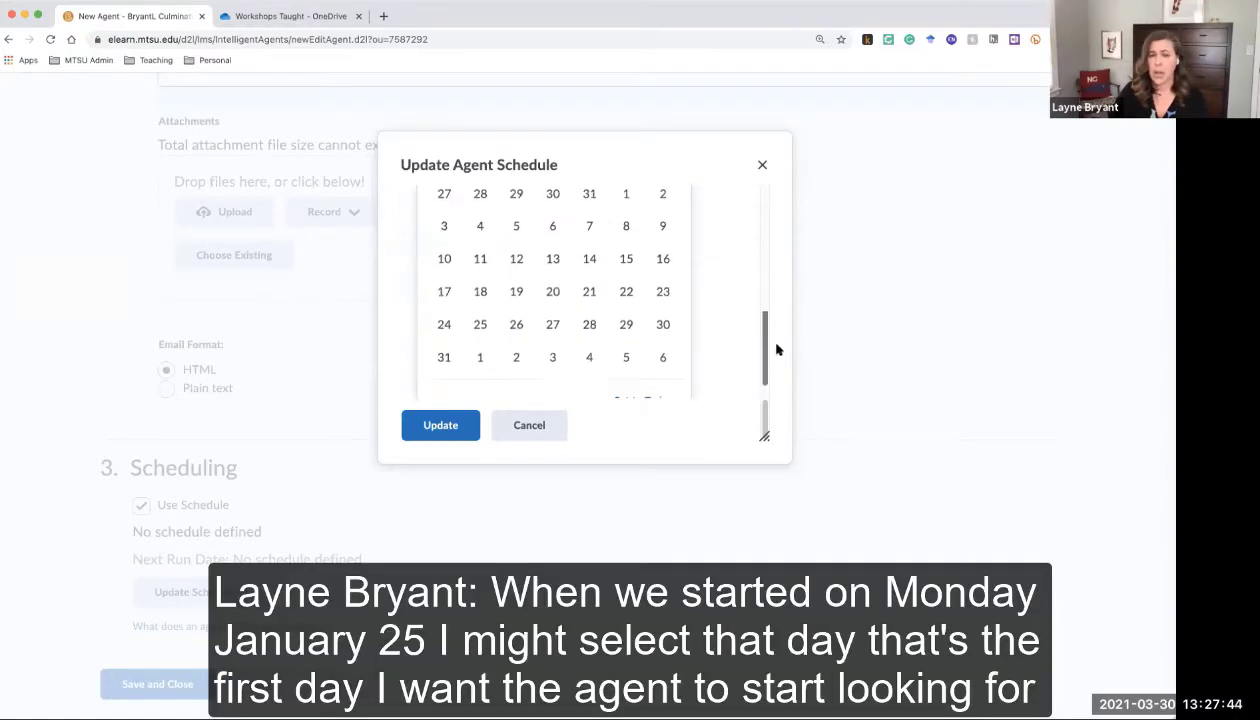
{"action": "left_click", "coordinate": [480, 328]}
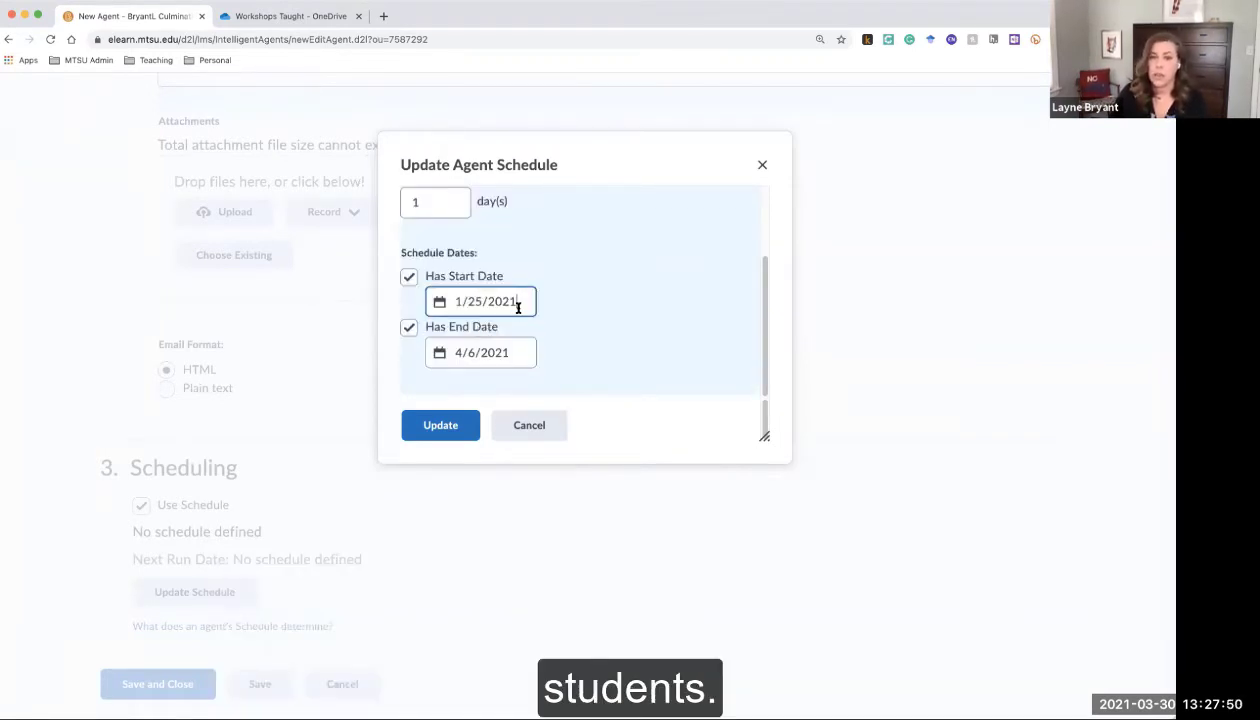
Pick February 6, 2021 as the schedule's end date
{"action": "left_click", "coordinate": [508, 350]}
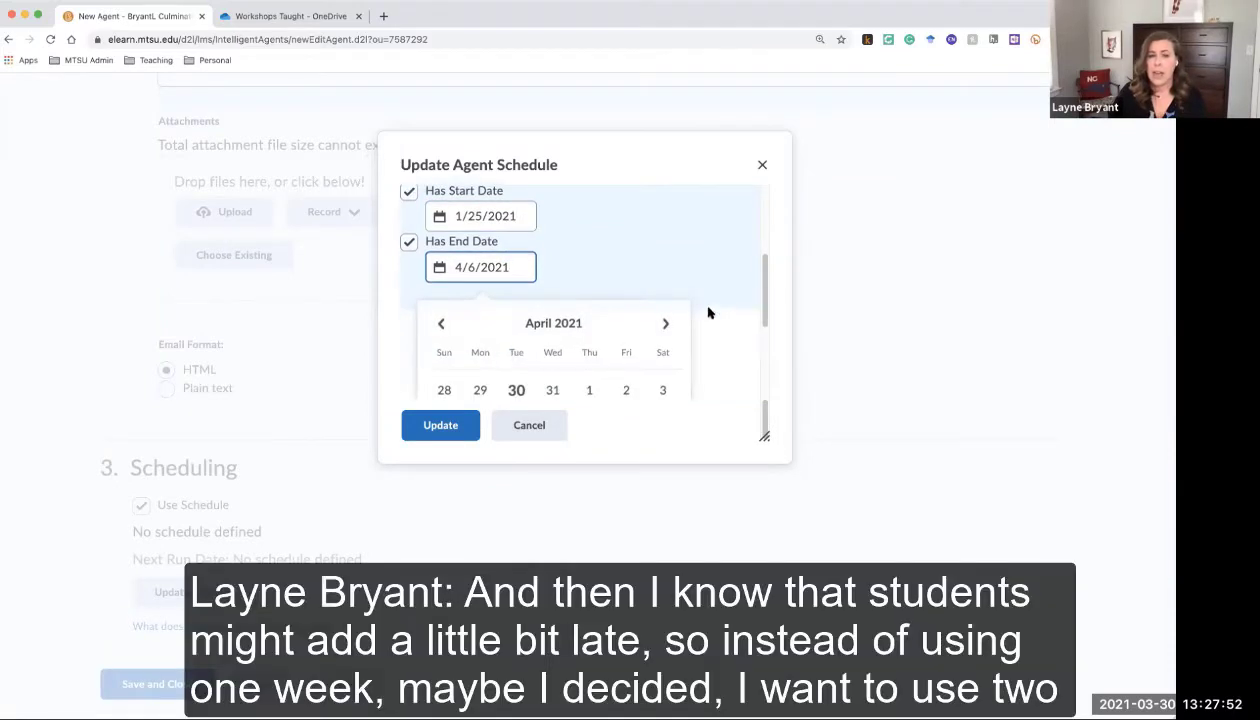
{"action": "left_click", "coordinate": [439, 324]}
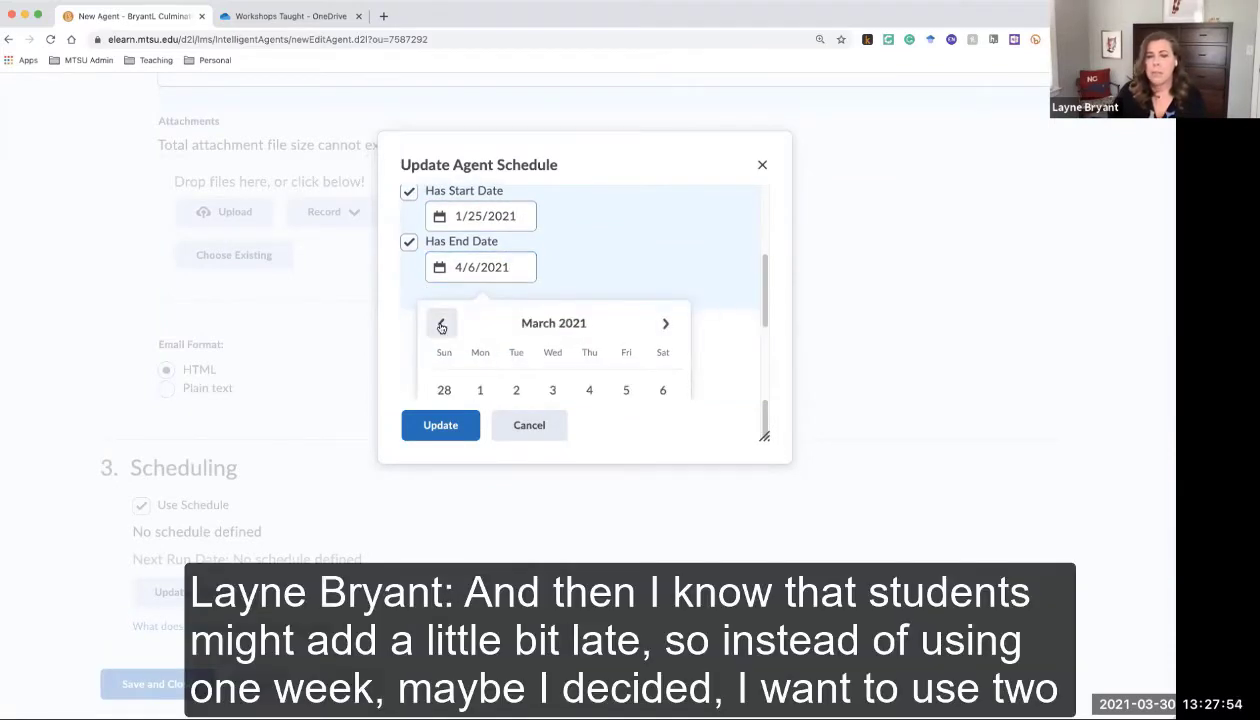
{"action": "left_click", "coordinate": [441, 325]}
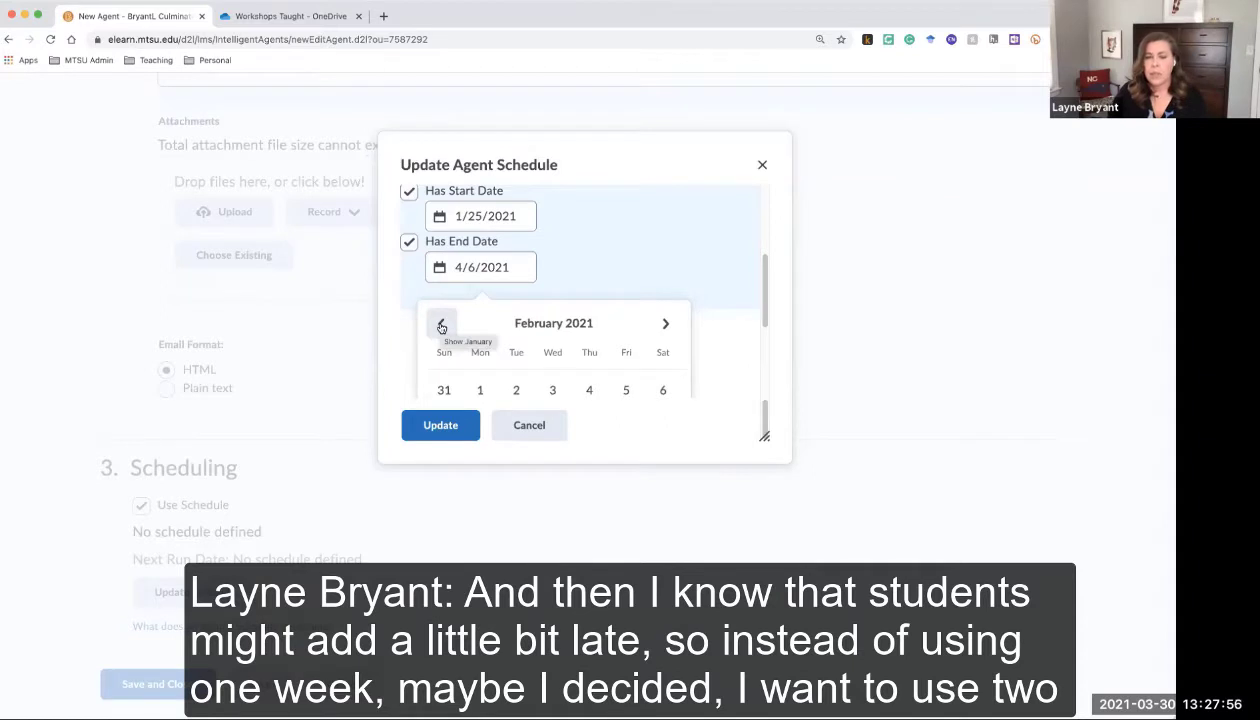
{"action": "left_click_drag", "start_coordinate": [765, 273], "coordinate": [764, 338]}
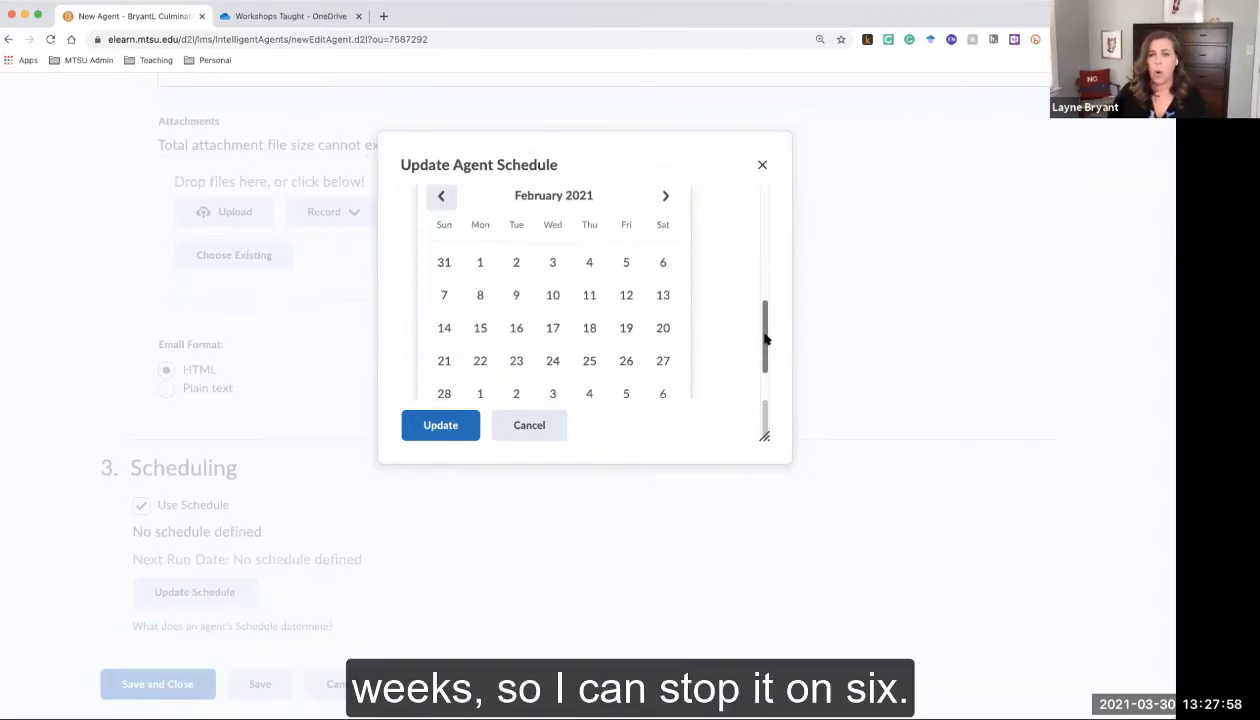
{"action": "left_click", "coordinate": [663, 278]}
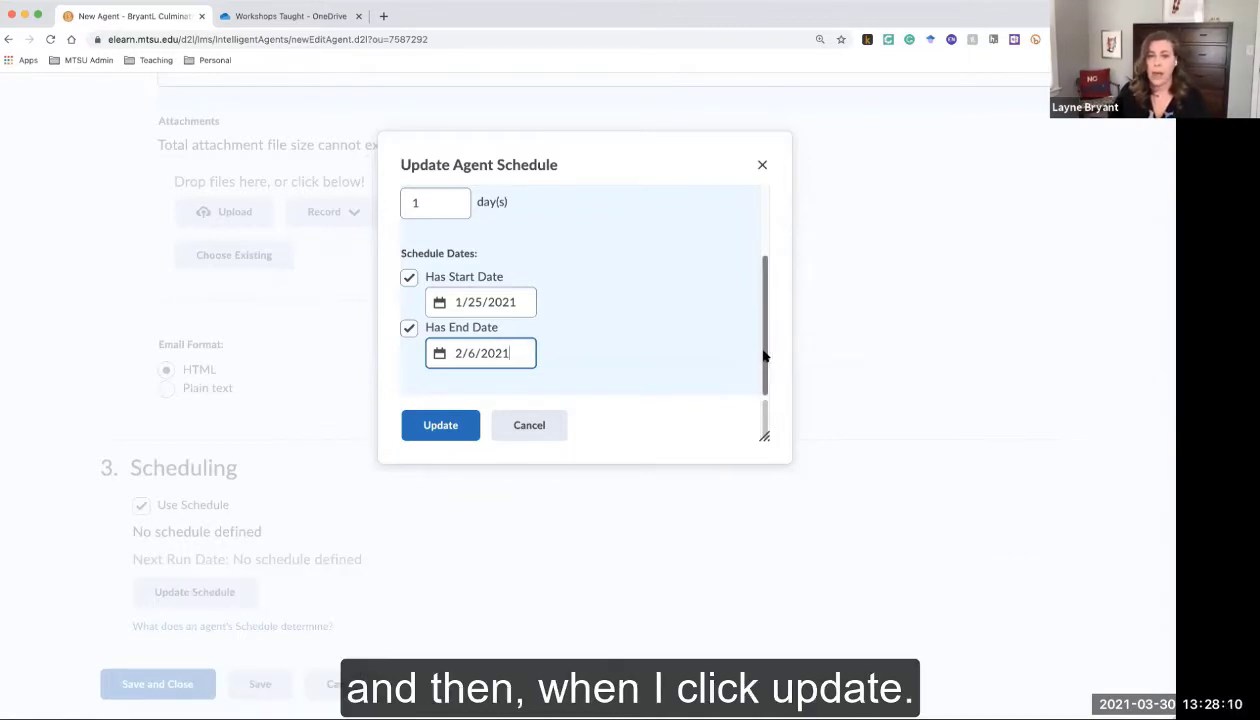
Apply the every-1-day schedule running 1/25/2021 to 2/6/2021
{"action": "left_click", "coordinate": [466, 436]}
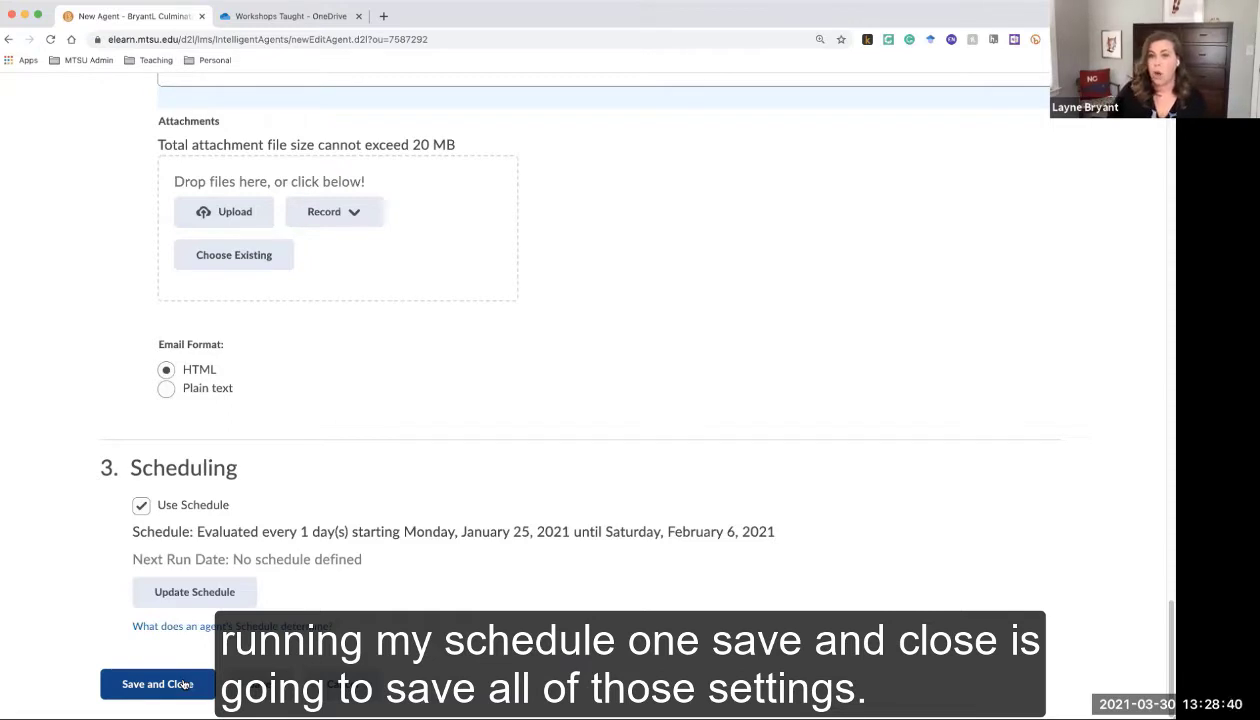
Save and close the agent, then bring up Welcome to Class Agent's actions menu
{"action": "left_click", "coordinate": [185, 684]}
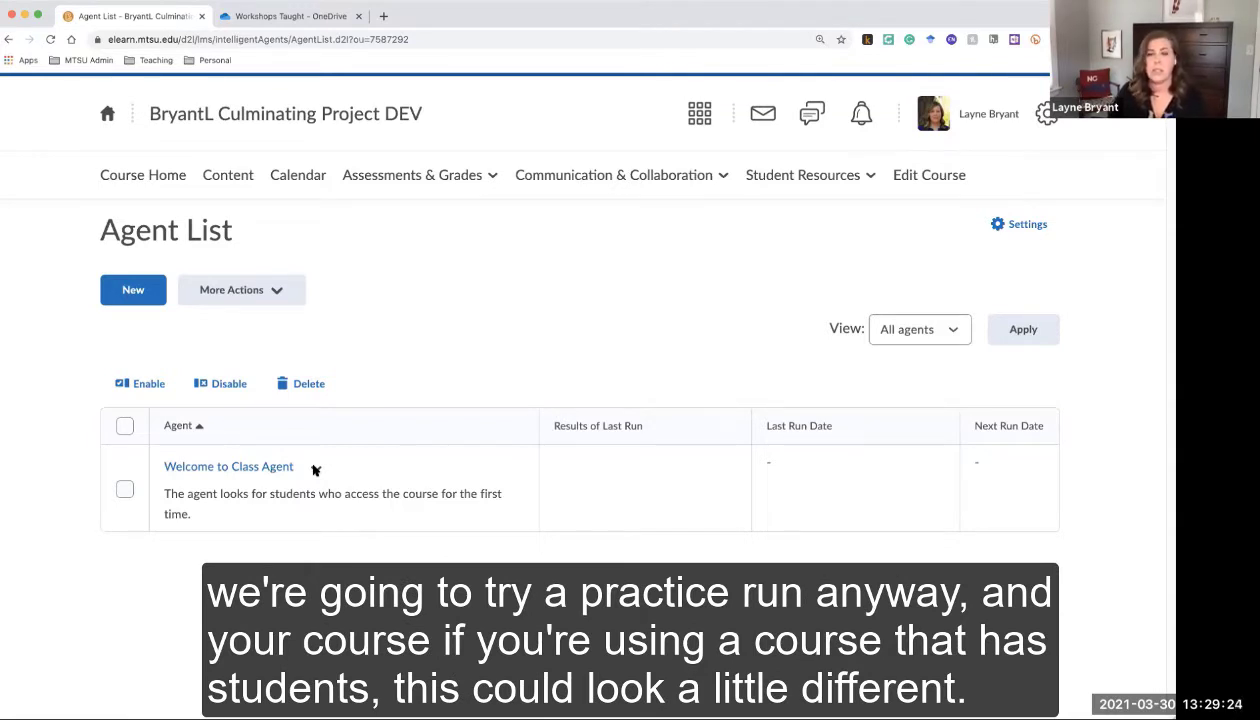
{"action": "left_click", "coordinate": [316, 469]}
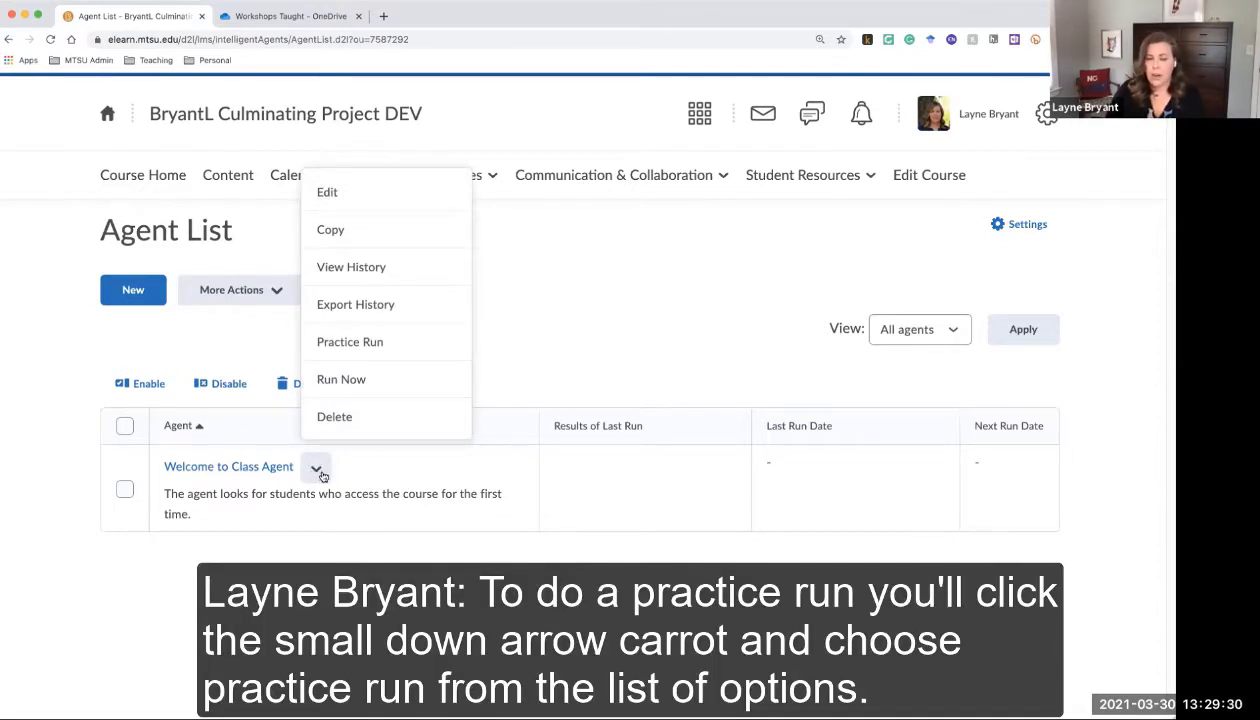
Choose Practice Run for Welcome to Class Agent and confirm it with Run
{"action": "left_click", "coordinate": [357, 343]}
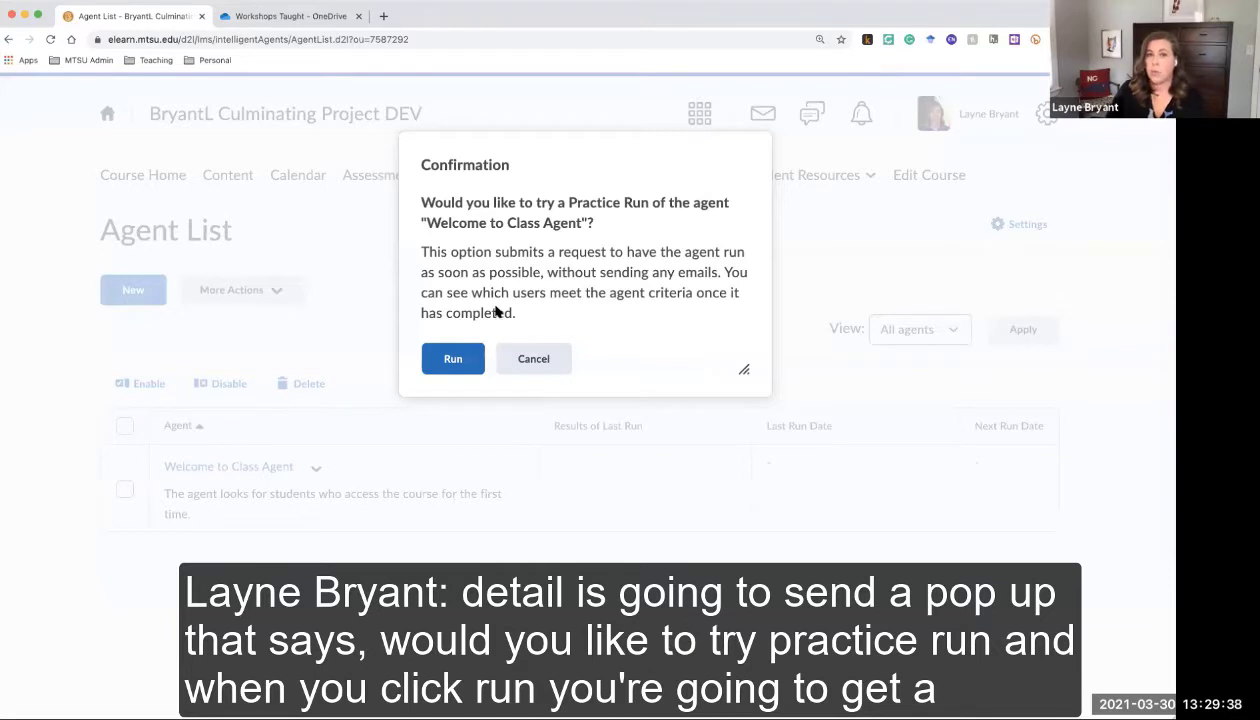
{"action": "left_click", "coordinate": [455, 362]}
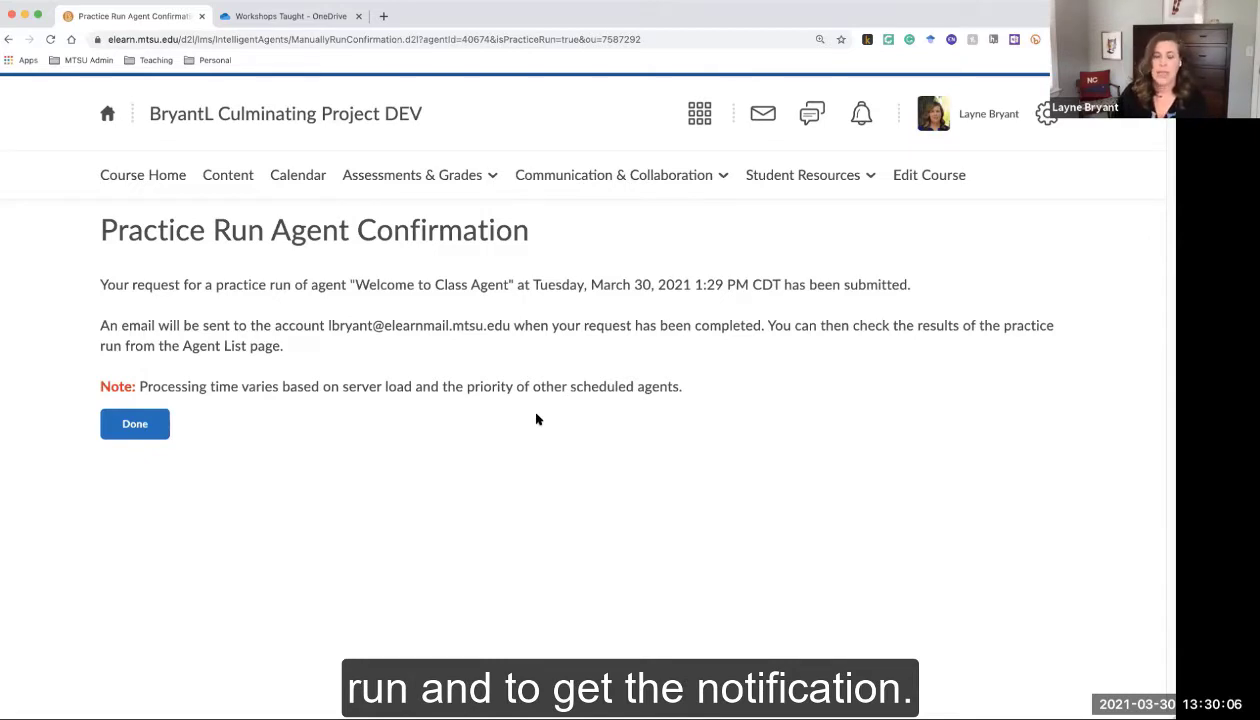
Return to the Agent List, check message alerts, and open the '0 users identified' results
{"action": "left_click", "coordinate": [146, 425]}
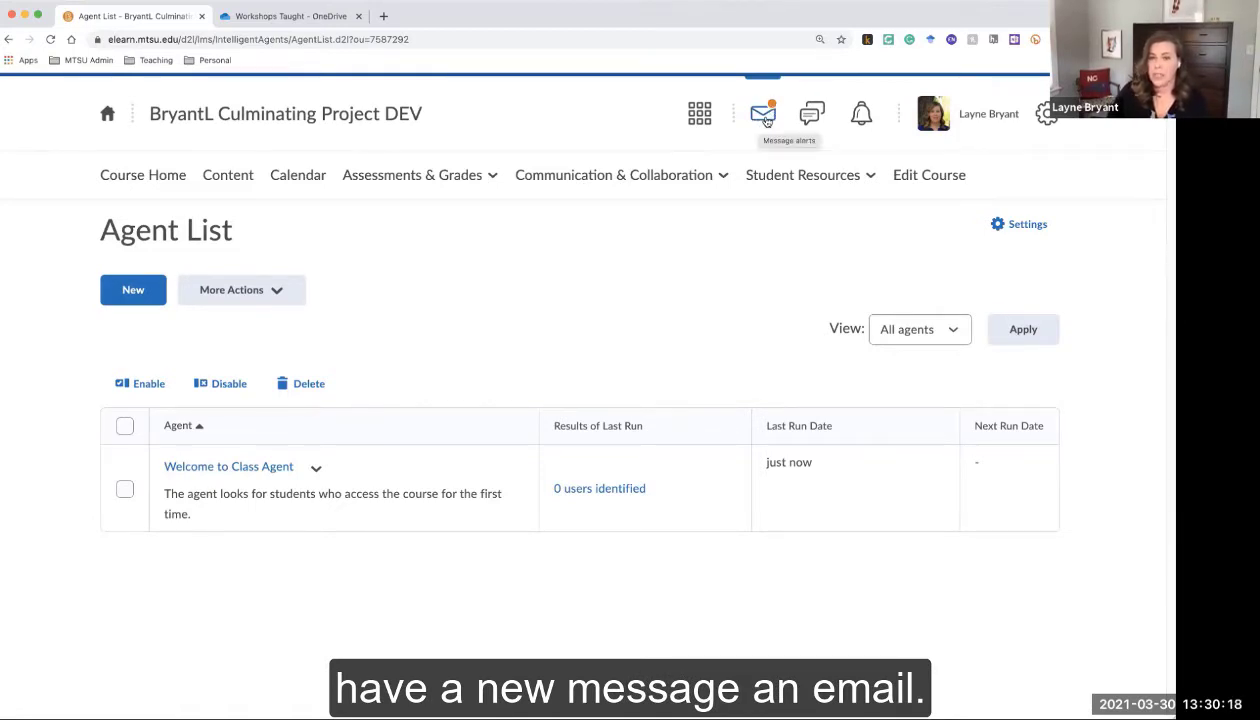
{"action": "left_click", "coordinate": [766, 120]}
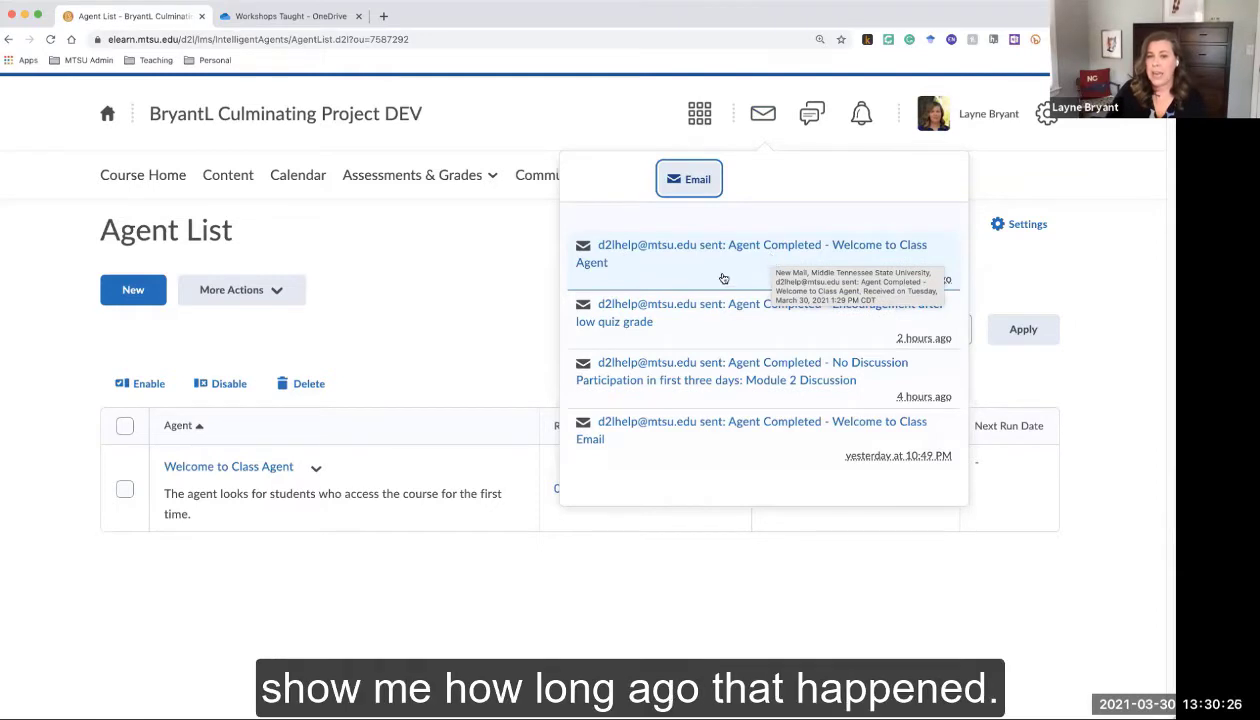
{"action": "mouse_move", "coordinate": [947, 288]}
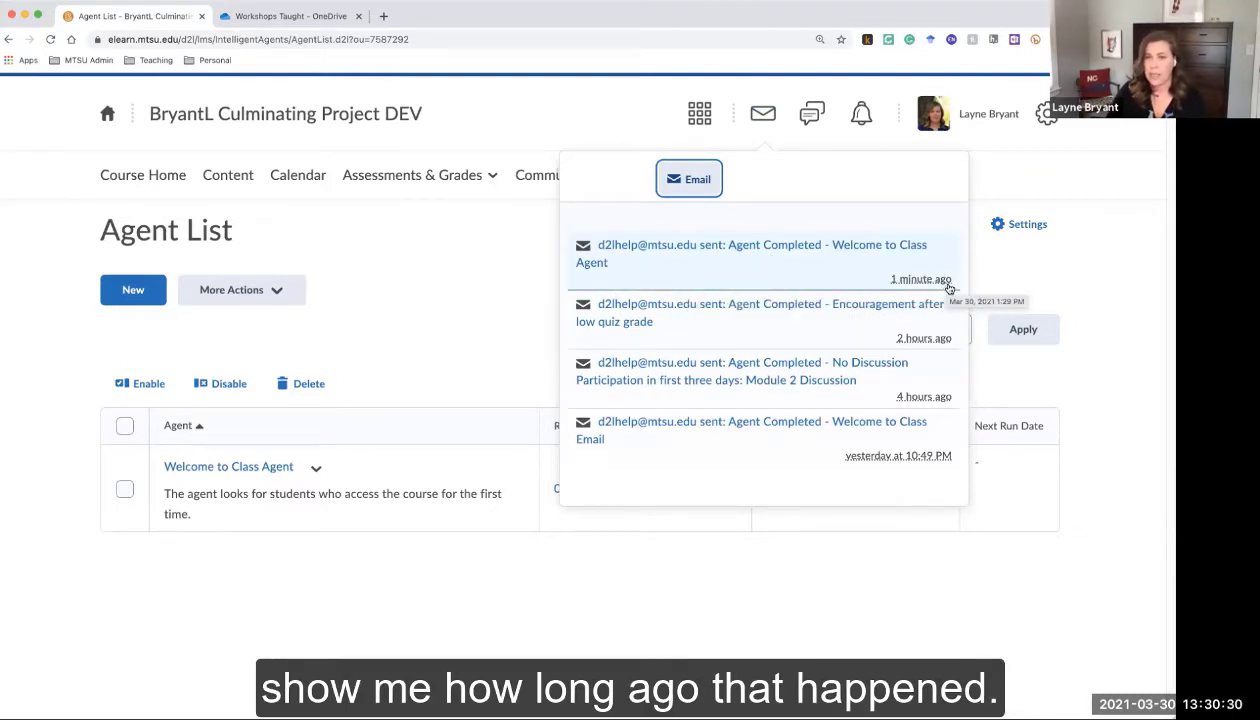
{"action": "left_click", "coordinate": [481, 303]}
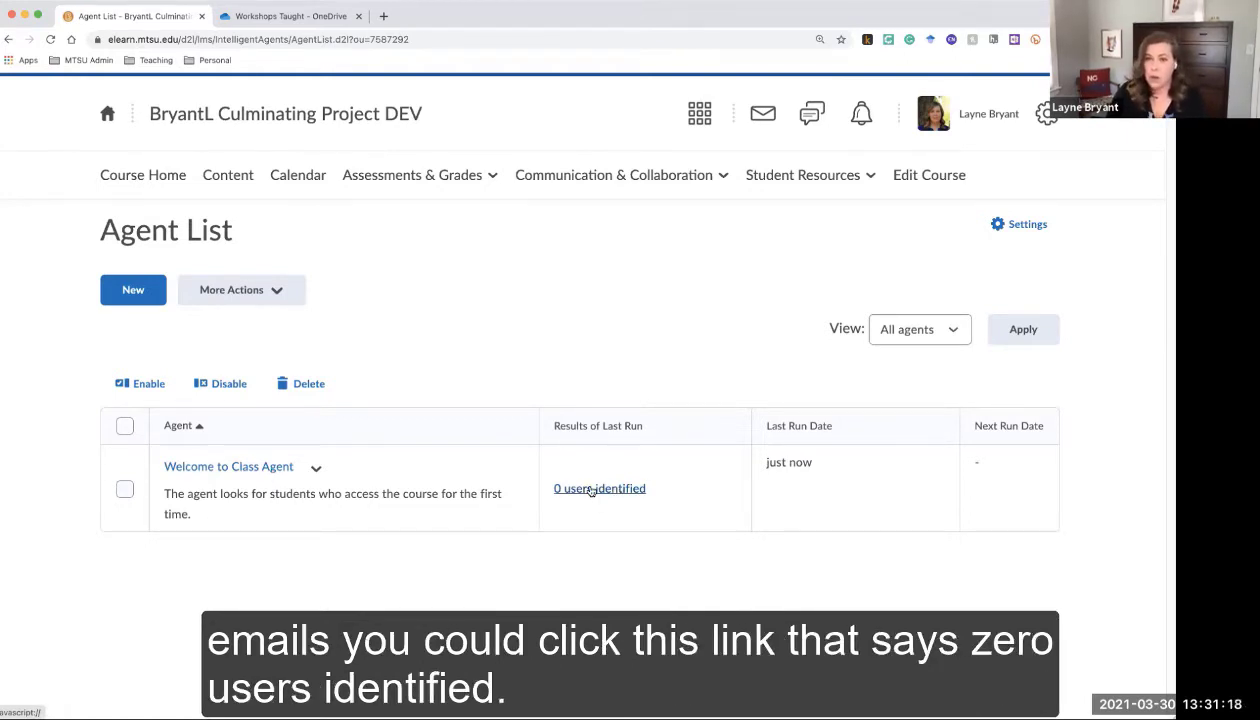
{"action": "left_click", "coordinate": [591, 490]}
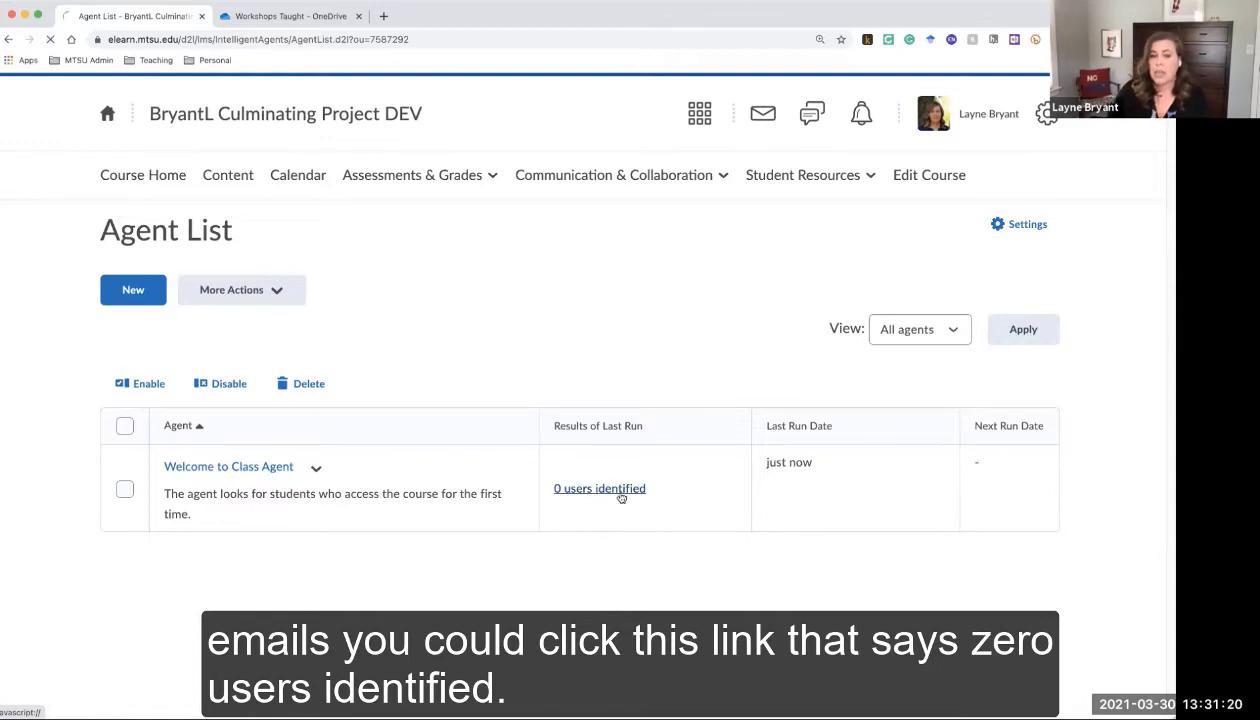
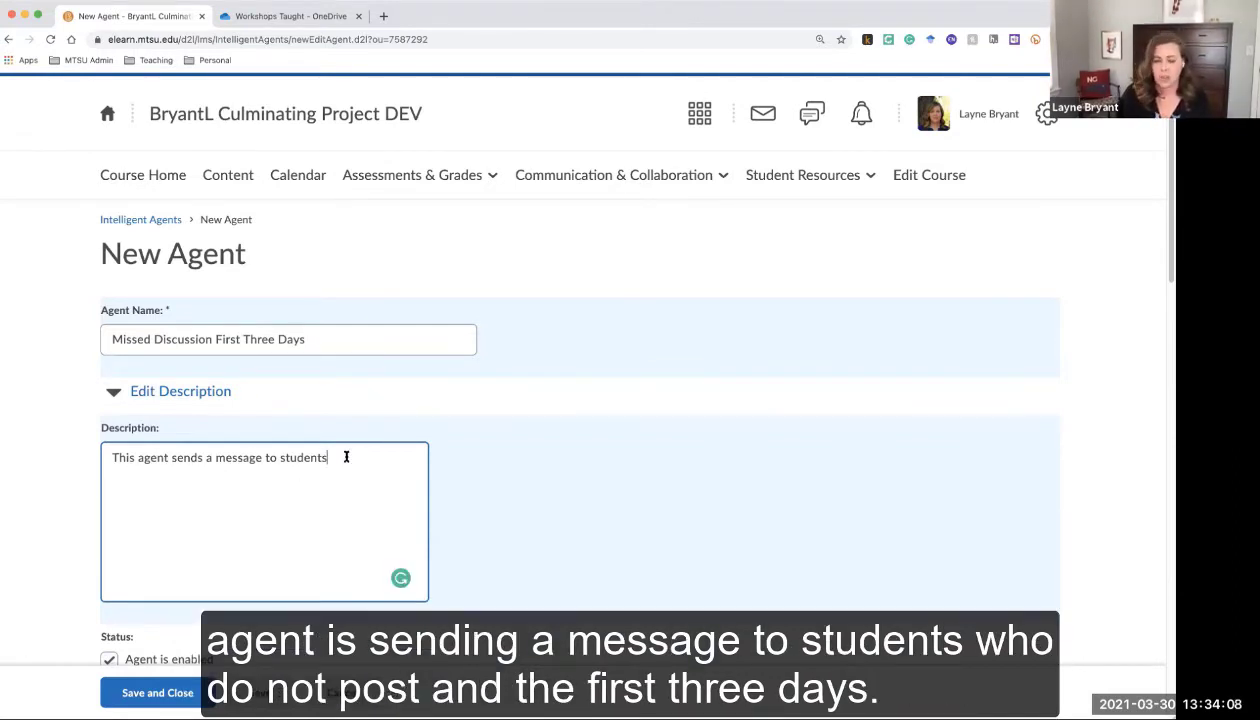
End the description with 'who do not post in the first three days of the discussion period' and keep the agent enabled
{"action": "type", "text": "who do not"}
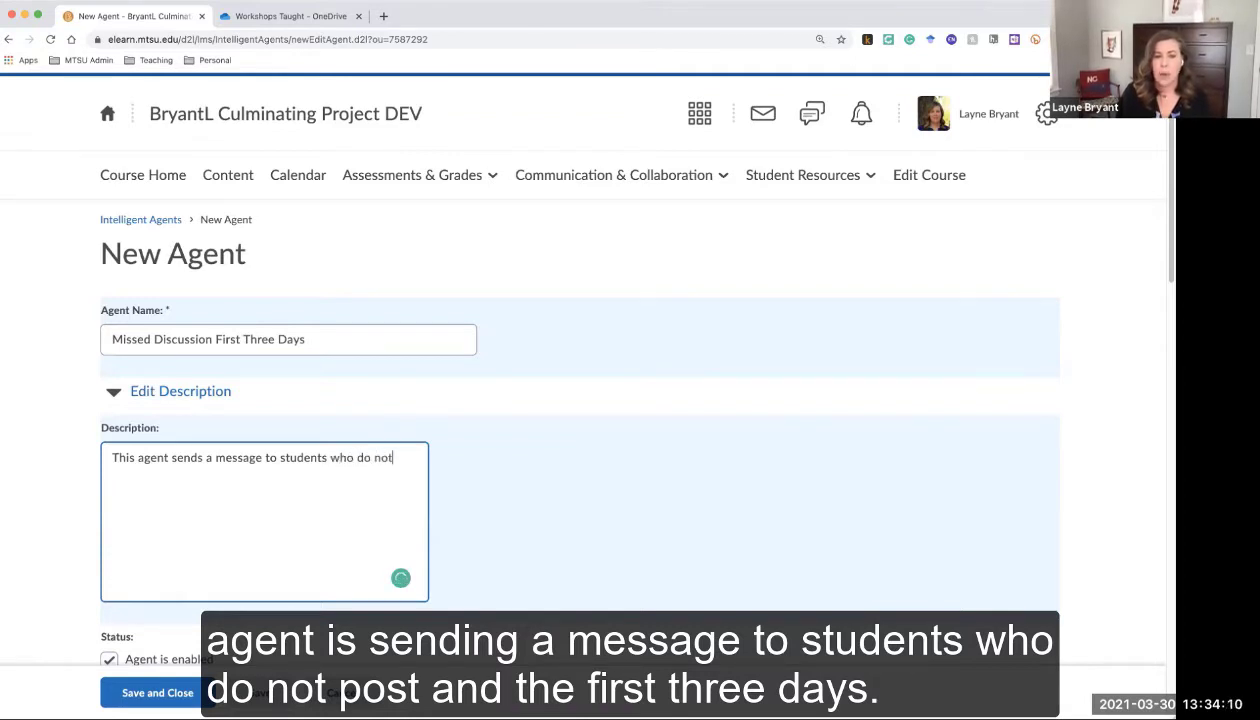
{"action": "type", "text": " post in the fir"}
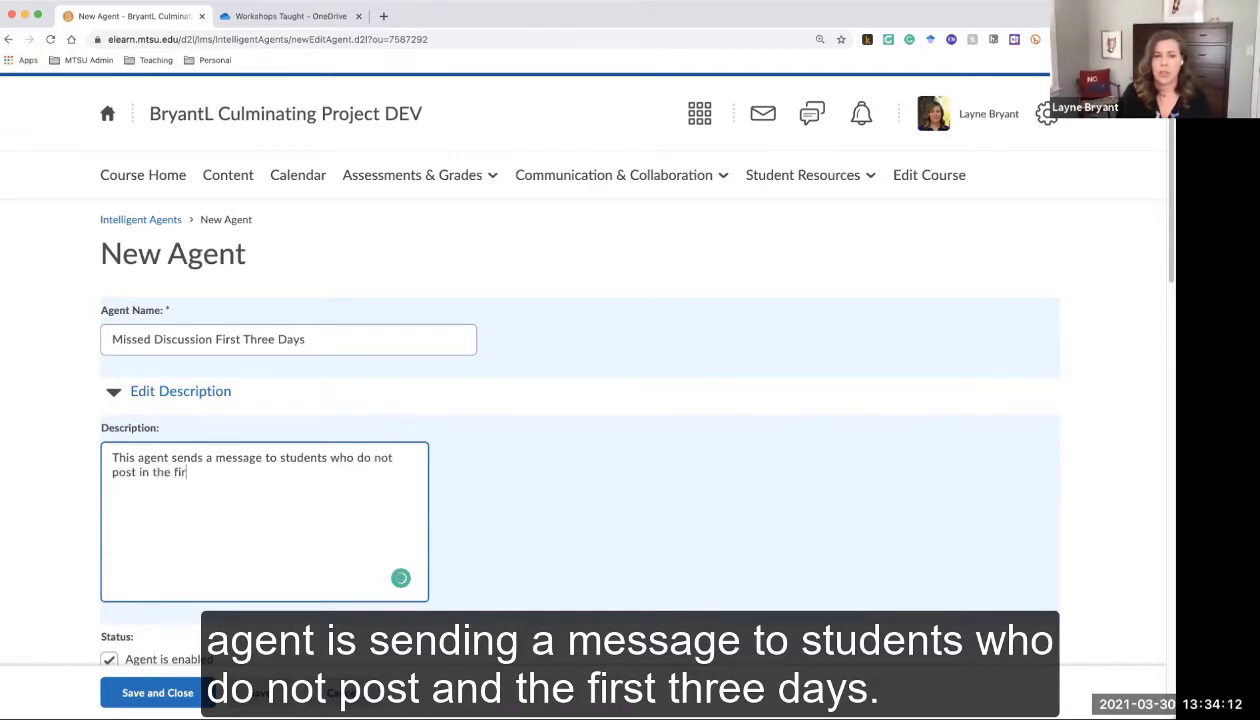
{"action": "type", "text": "st three days"}
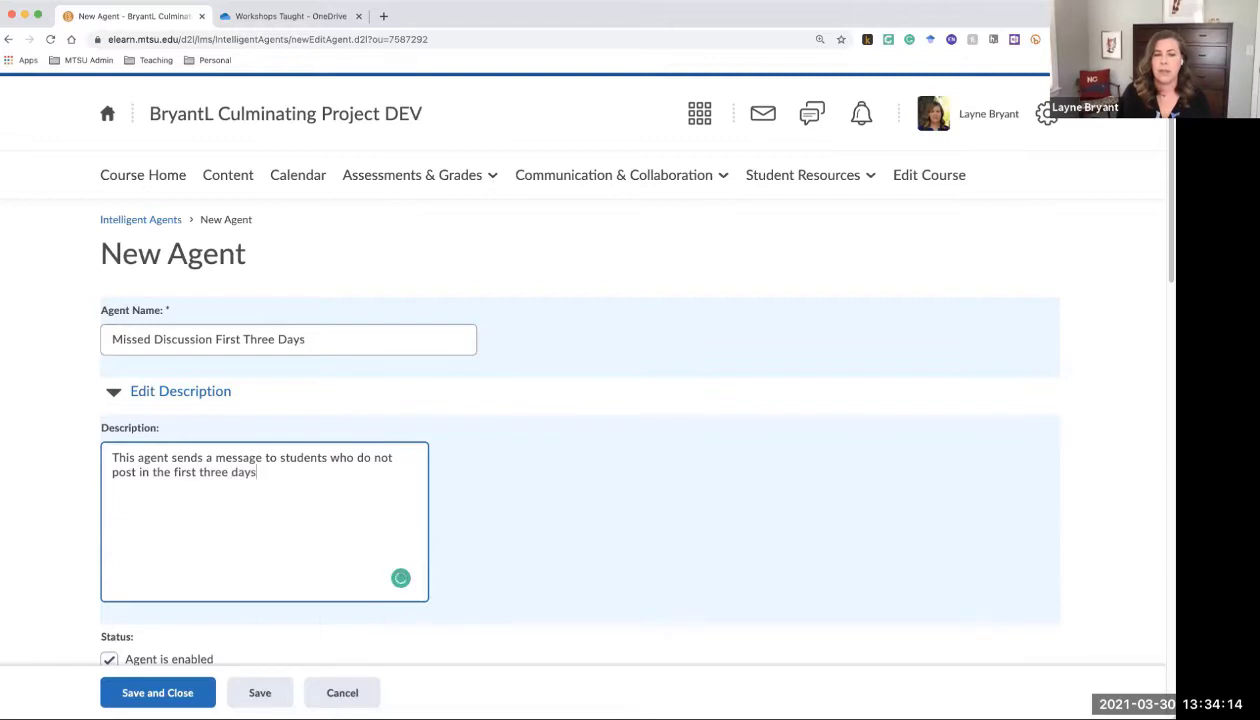
{"action": "type", "text": " of the discussion "}
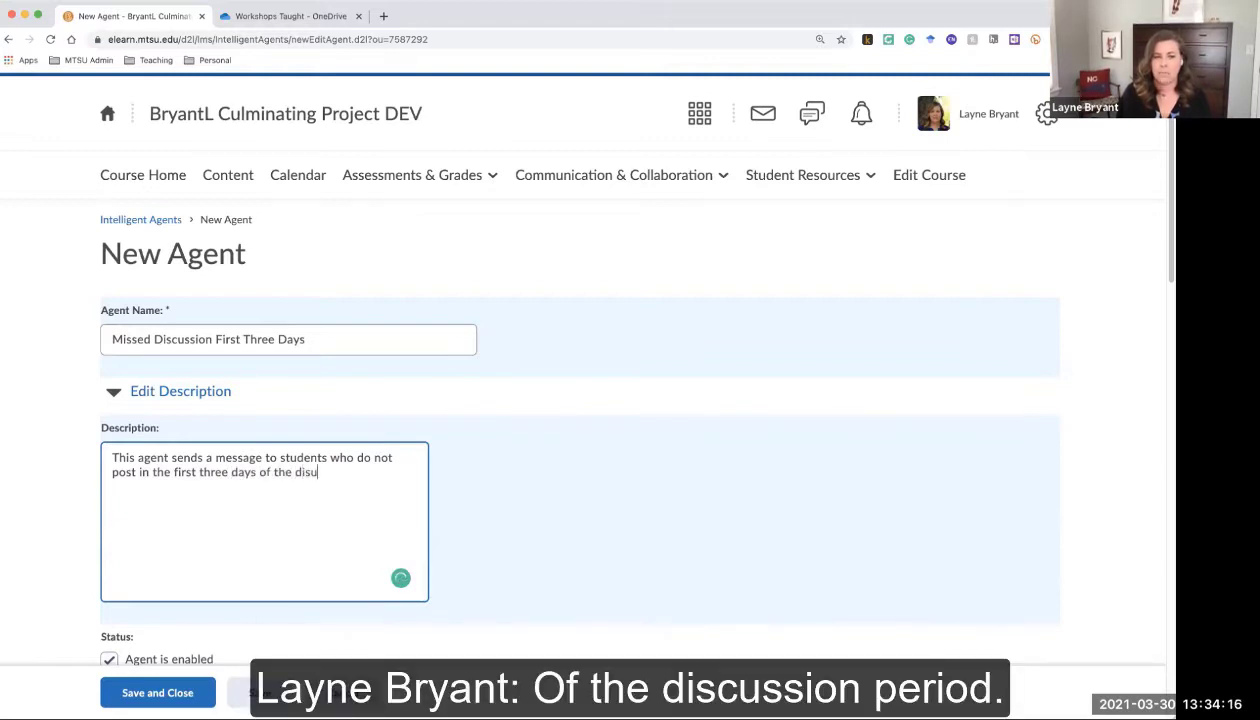
{"action": "type", "text": "period"}
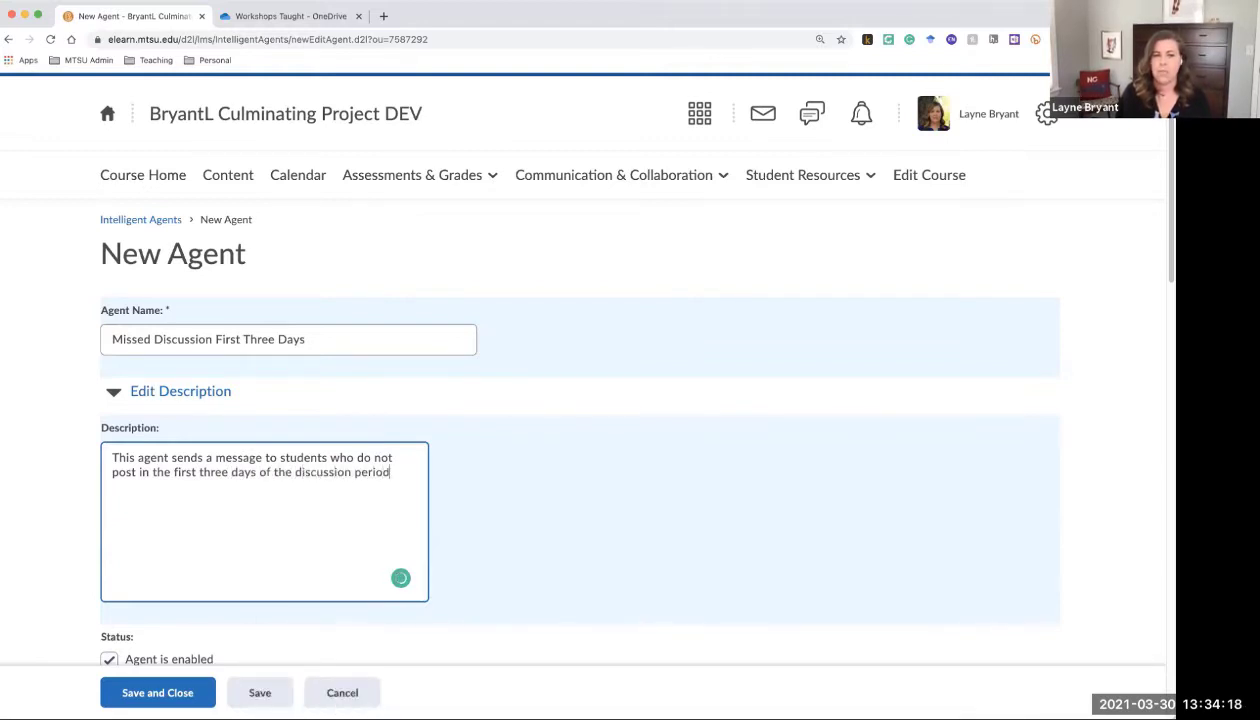
{"action": "scroll", "coordinate": [543, 490], "scroll_direction": "down", "scroll_amount": 3}
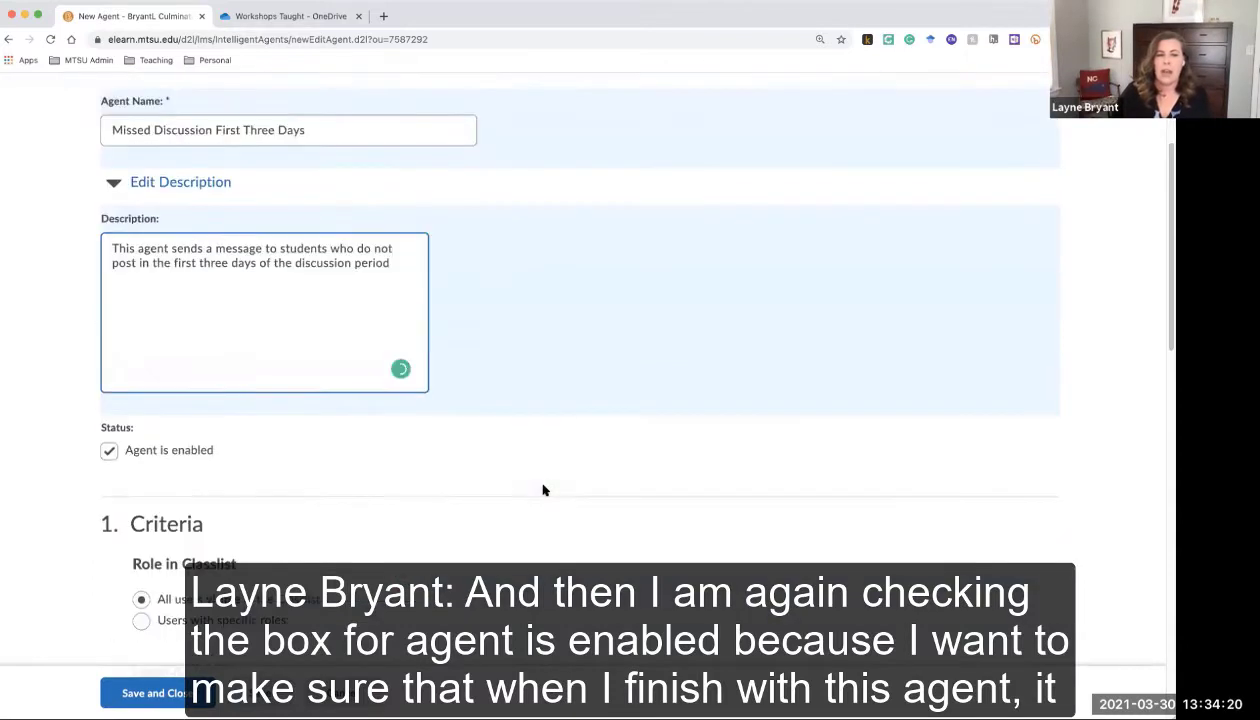
{"action": "left_click", "coordinate": [108, 448]}
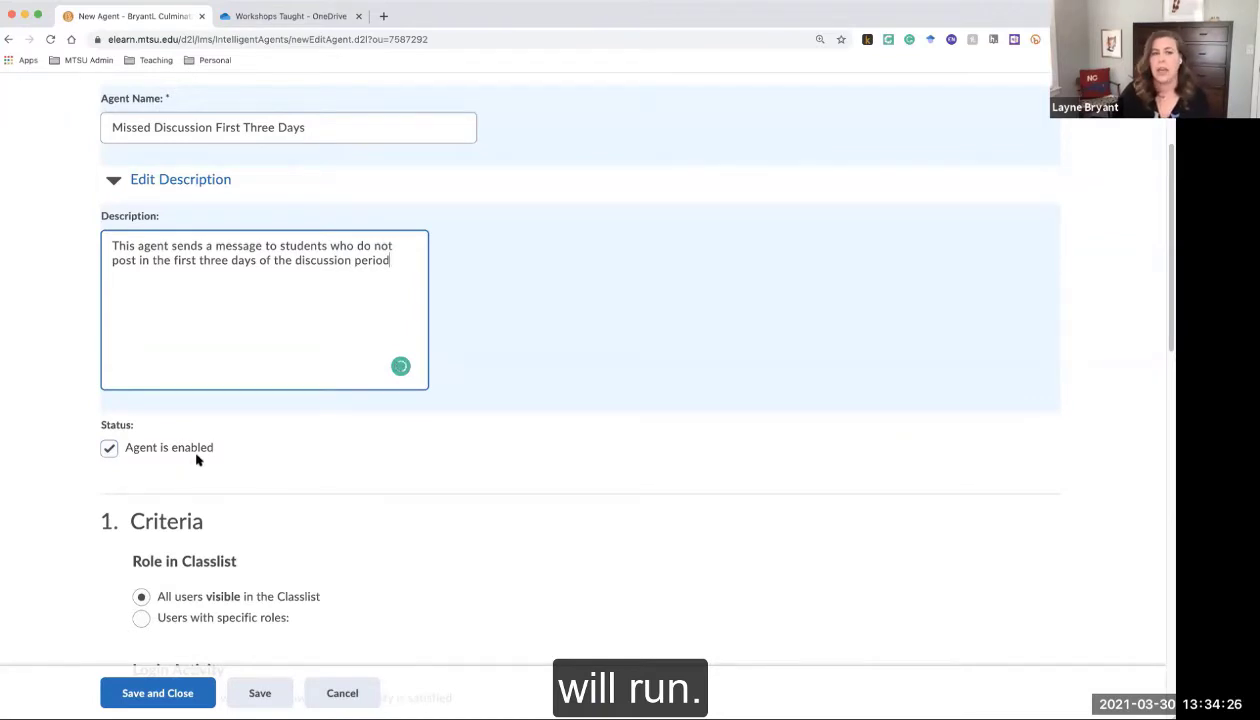
Set Role in Classlist to 'Users with specific roles' with only Student-Banner checked
{"action": "scroll", "coordinate": [417, 497], "scroll_direction": "down", "scroll_amount": 5}
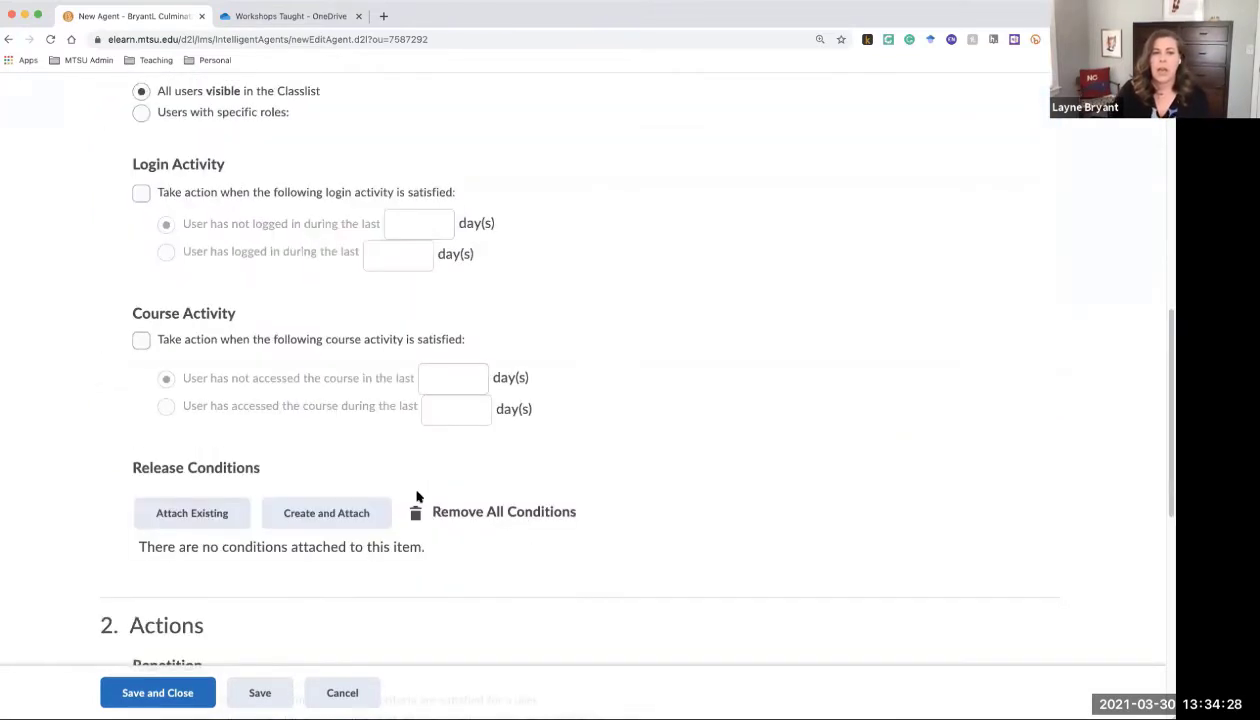
{"action": "scroll", "coordinate": [386, 465], "scroll_direction": "up", "scroll_amount": 2}
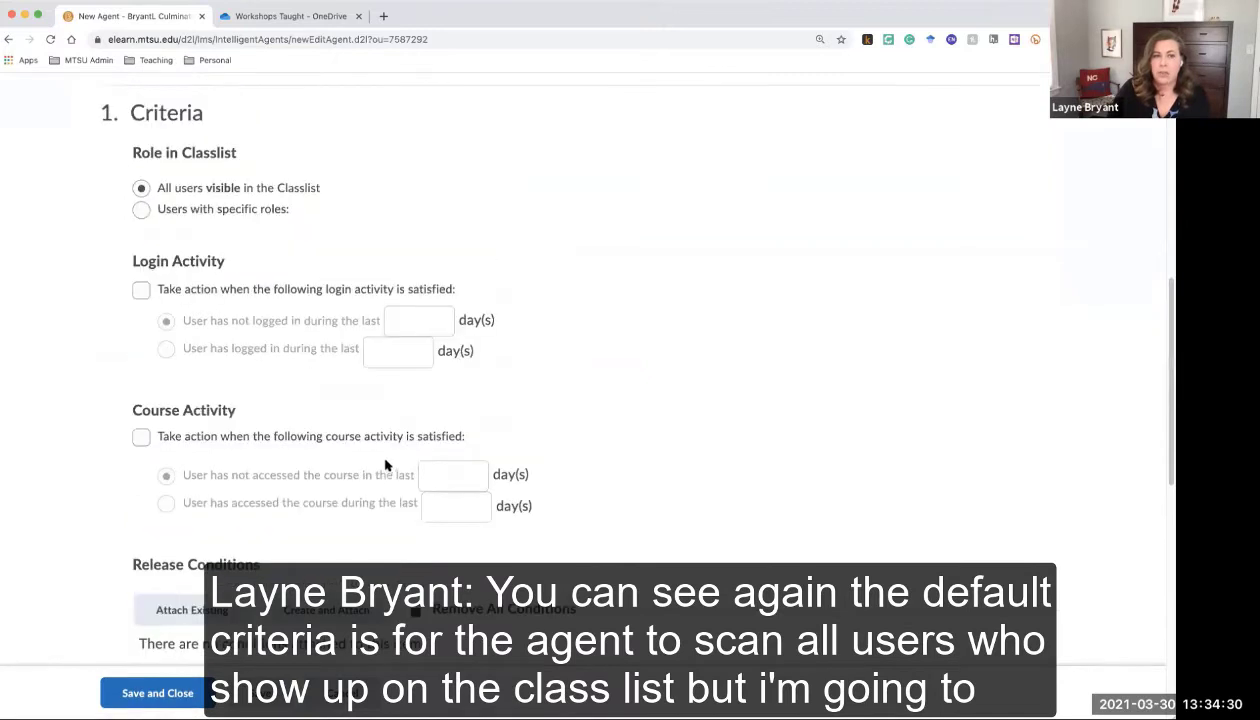
{"action": "scroll", "coordinate": [386, 465], "scroll_direction": "up", "scroll_amount": 1}
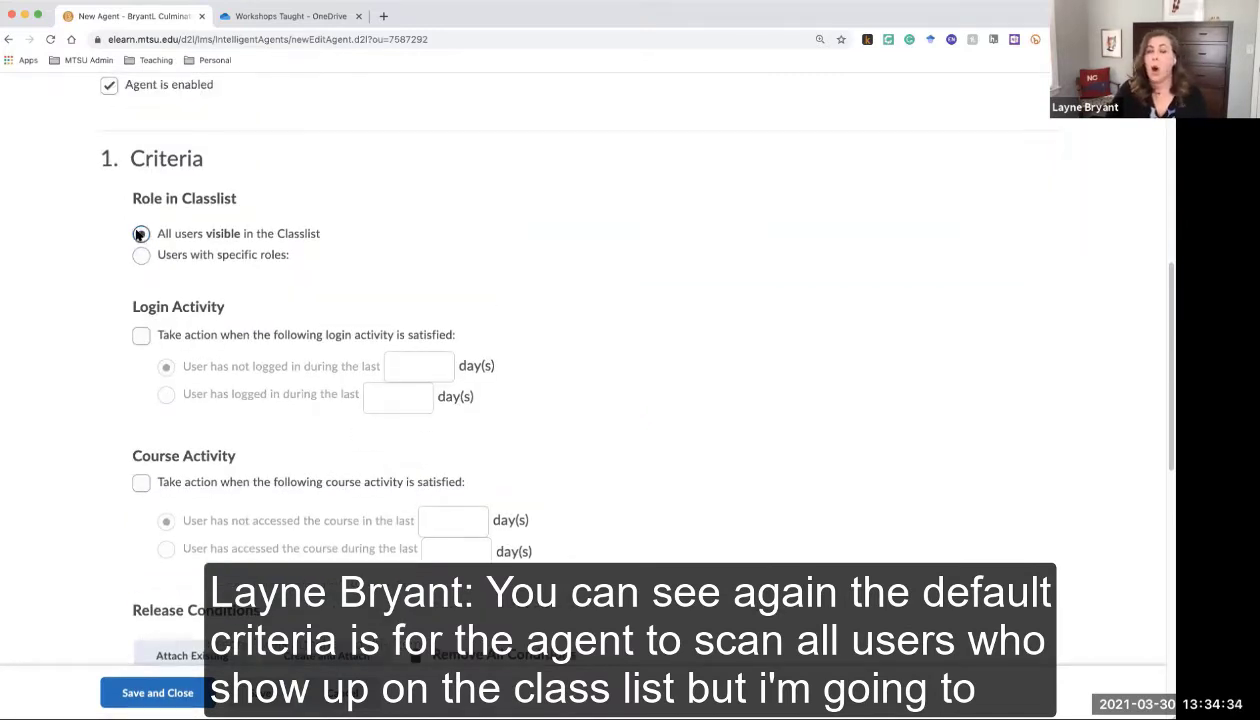
{"action": "left_click", "coordinate": [141, 255]}
{"action": "left_click", "coordinate": [166, 395]}
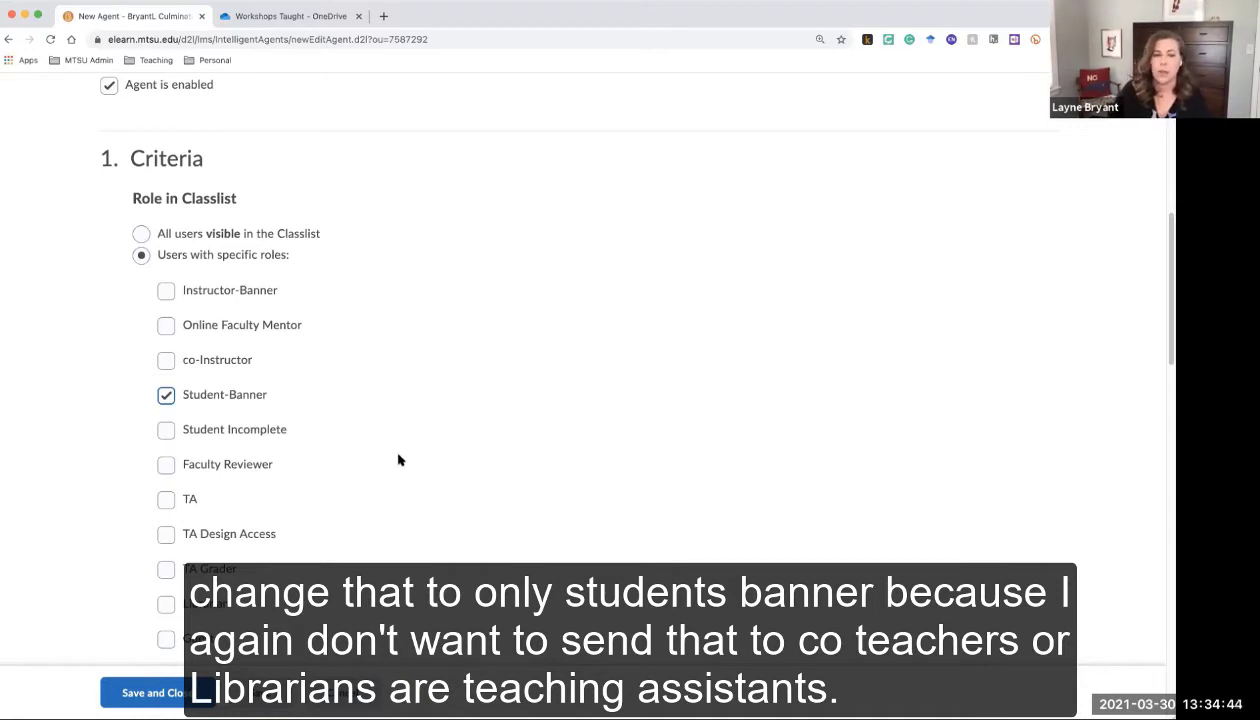
{"action": "scroll", "coordinate": [398, 460], "scroll_direction": "down", "scroll_amount": 5}
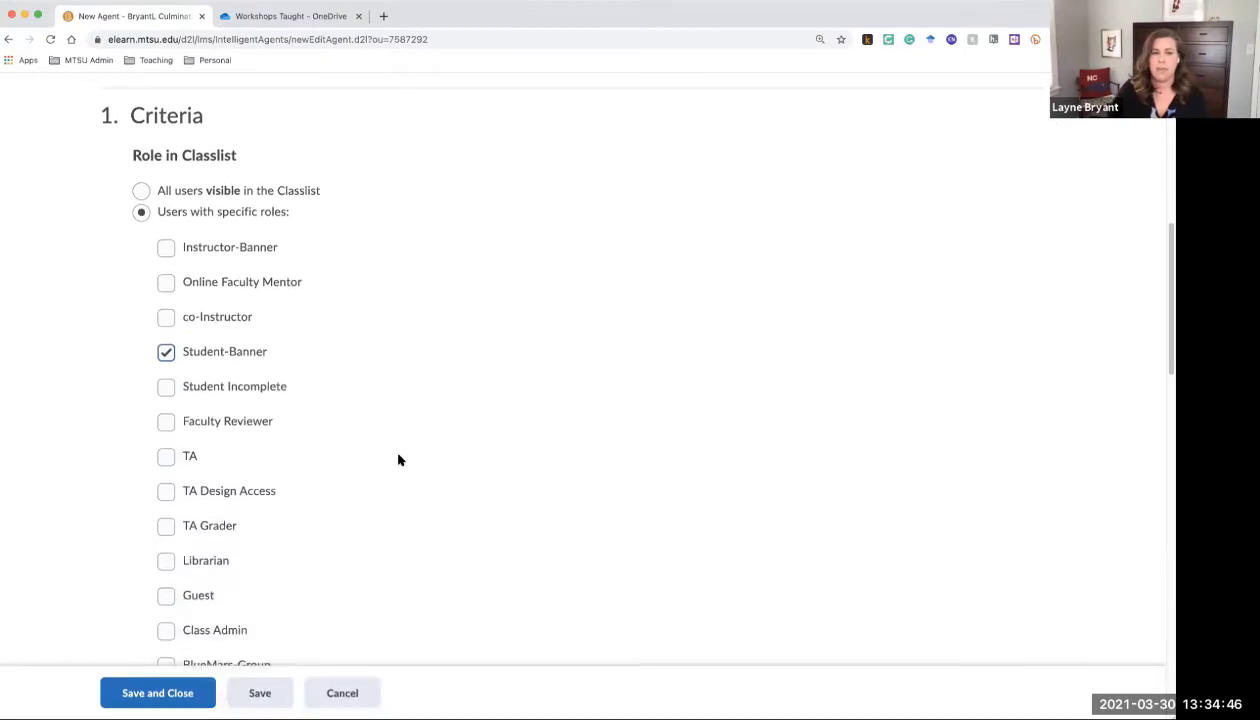
{"action": "scroll", "coordinate": [398, 460], "scroll_direction": "down", "scroll_amount": 5}
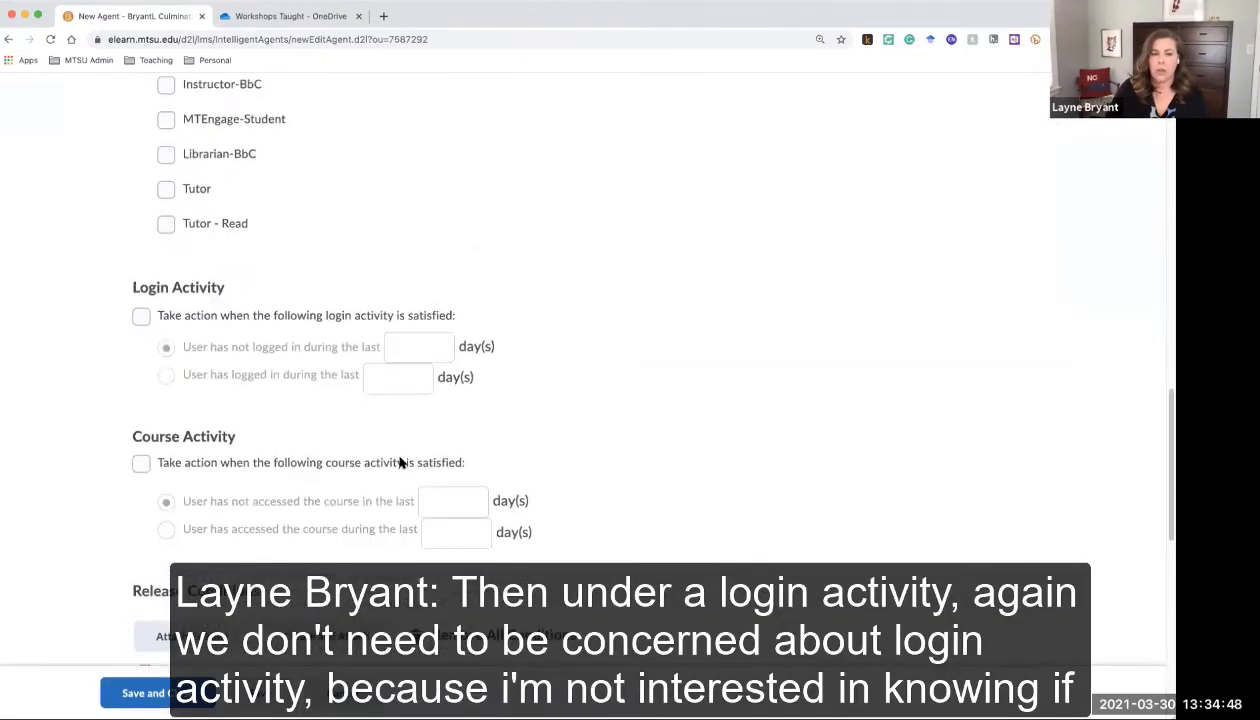
{"action": "scroll", "coordinate": [398, 462], "scroll_direction": "down", "scroll_amount": 1}
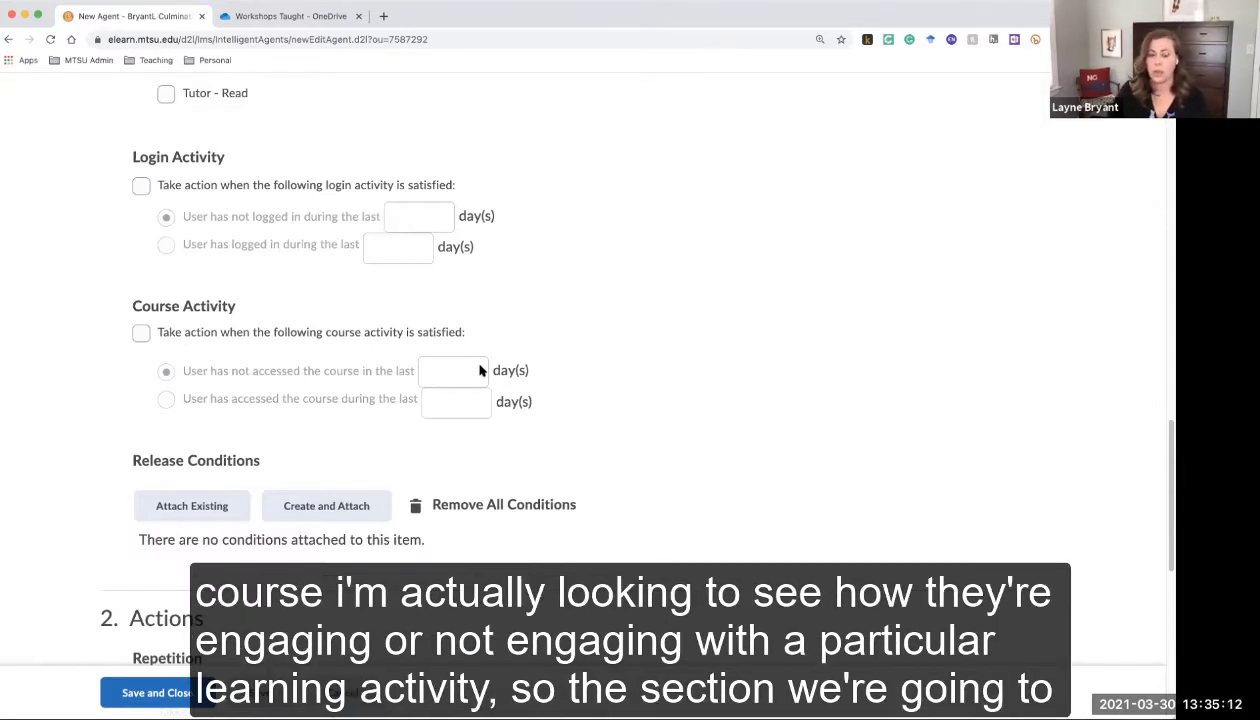
{"action": "scroll", "coordinate": [481, 380], "scroll_direction": "down", "scroll_amount": 5}
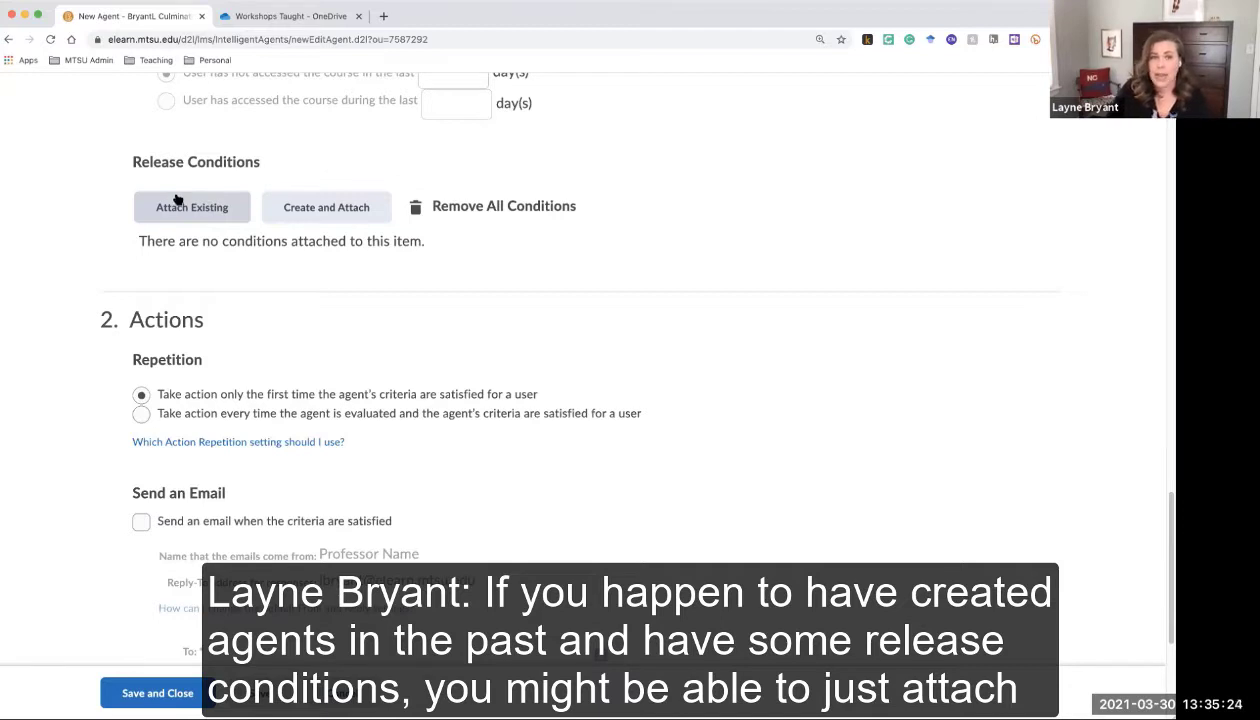
Create a new release condition and choose the 'No posts authored in topic' condition type
{"action": "left_click", "coordinate": [330, 210]}
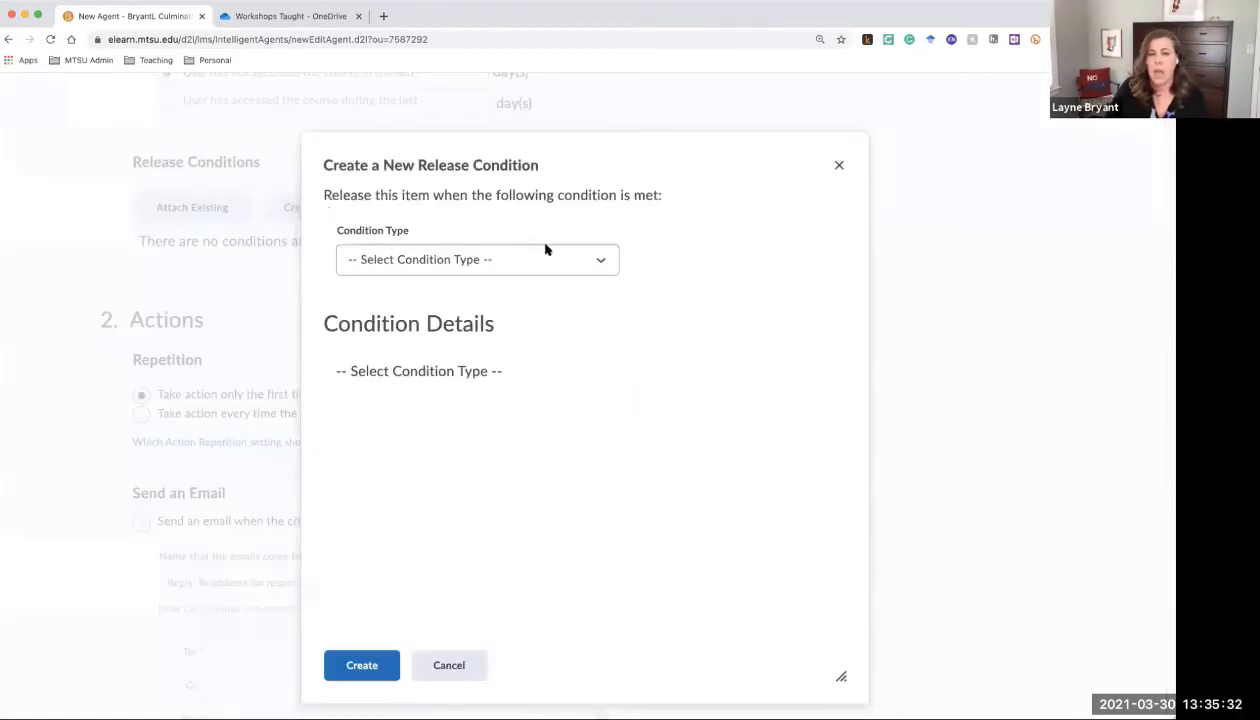
{"action": "left_click", "coordinate": [598, 261]}
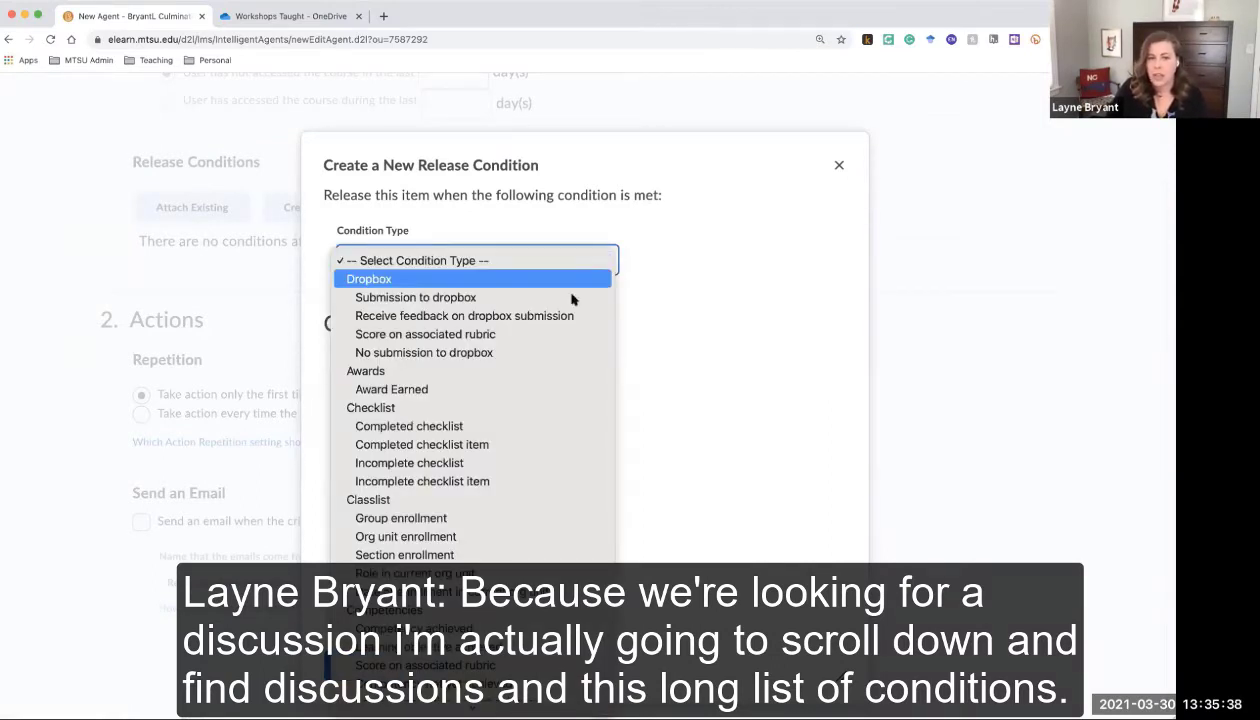
{"action": "scroll", "coordinate": [568, 320], "scroll_direction": "down", "scroll_amount": 1}
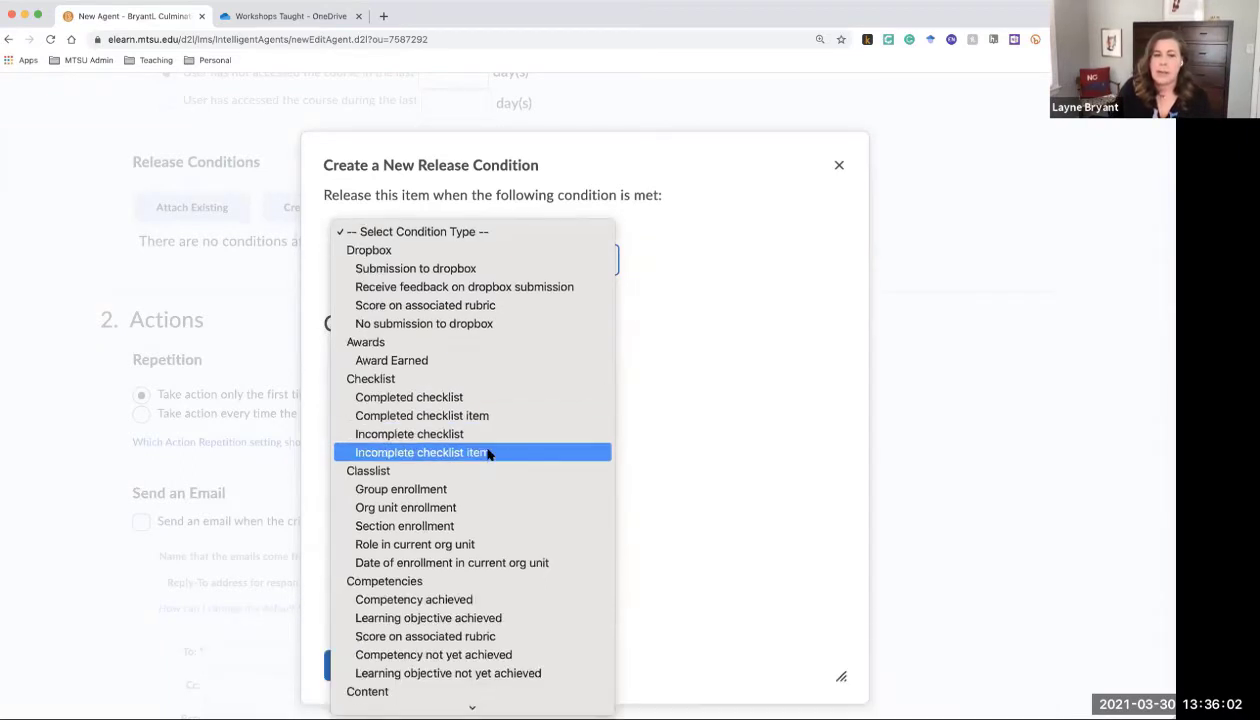
{"action": "scroll", "coordinate": [487, 448], "scroll_direction": "down", "scroll_amount": 3}
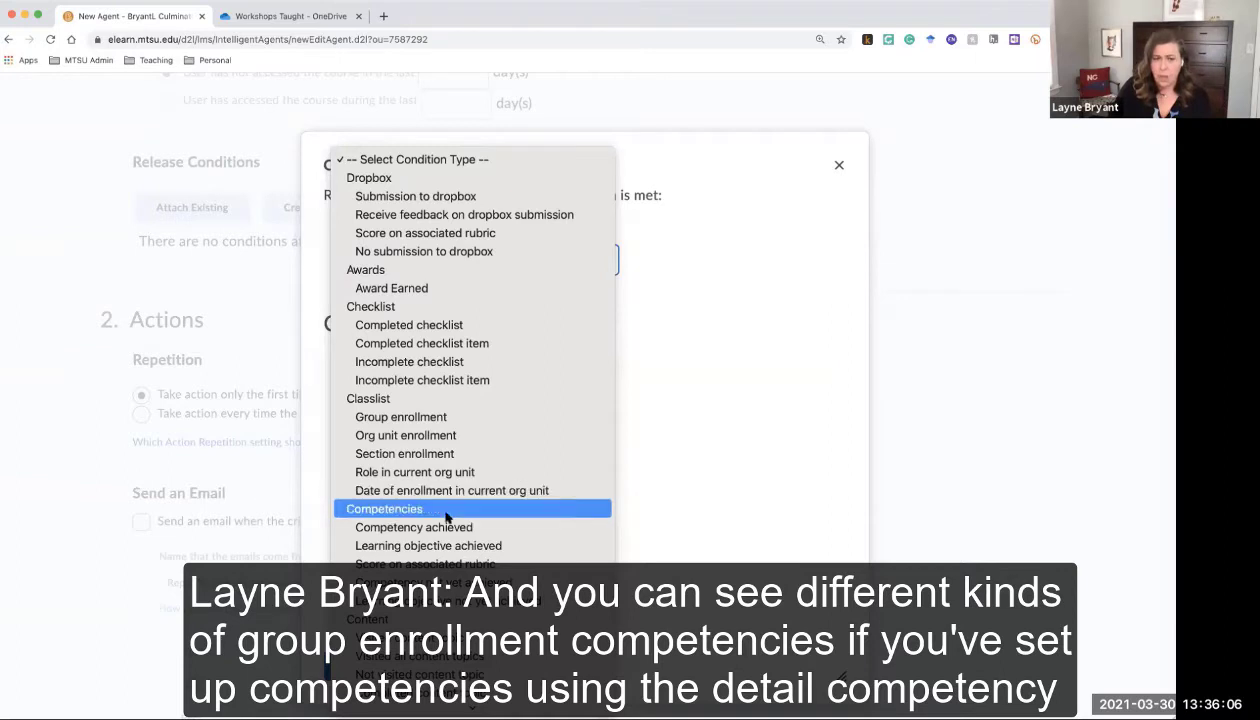
{"action": "scroll", "coordinate": [445, 518], "scroll_direction": "down", "scroll_amount": 6}
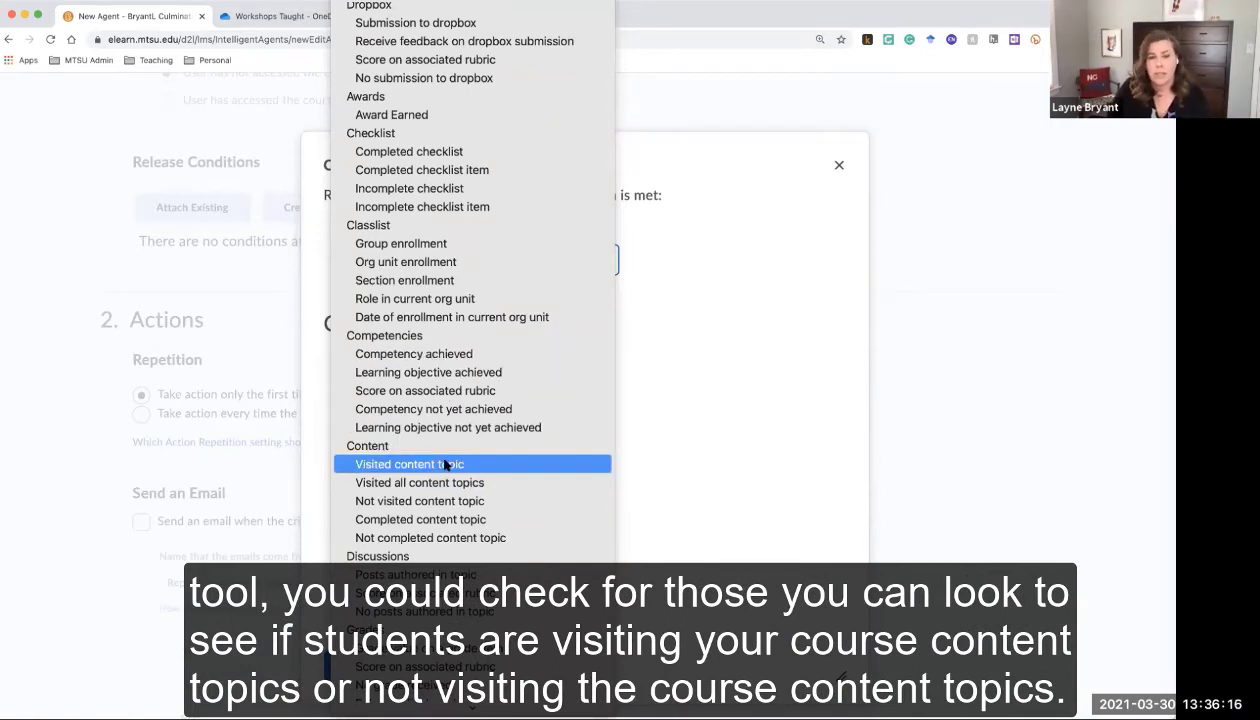
{"action": "scroll", "coordinate": [447, 464], "scroll_direction": "down", "scroll_amount": 3}
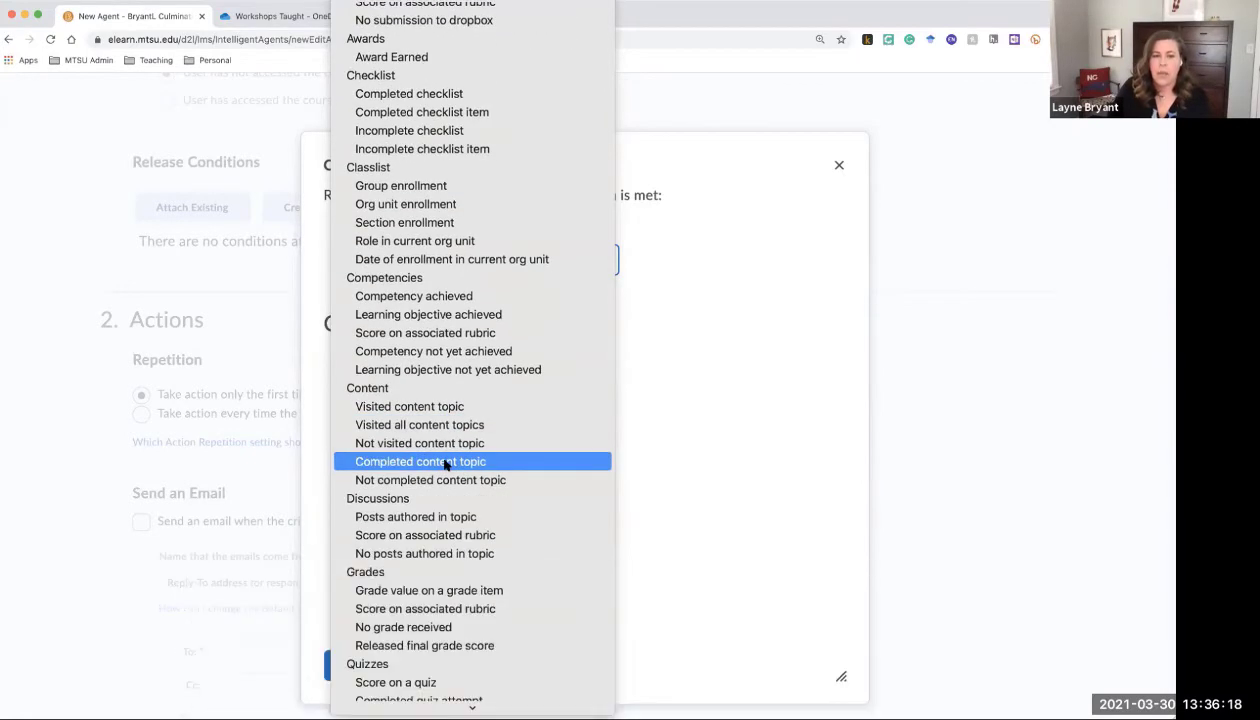
{"action": "scroll", "coordinate": [447, 464], "scroll_direction": "down", "scroll_amount": 5}
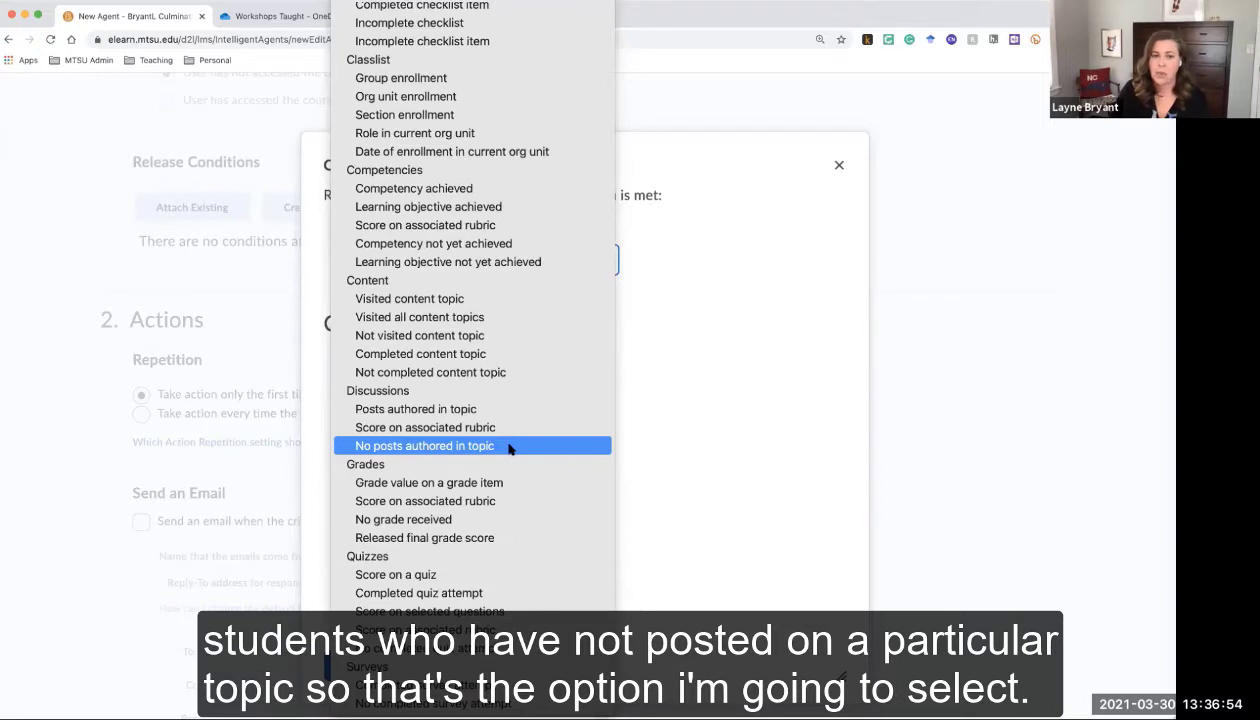
{"action": "left_click", "coordinate": [508, 446]}
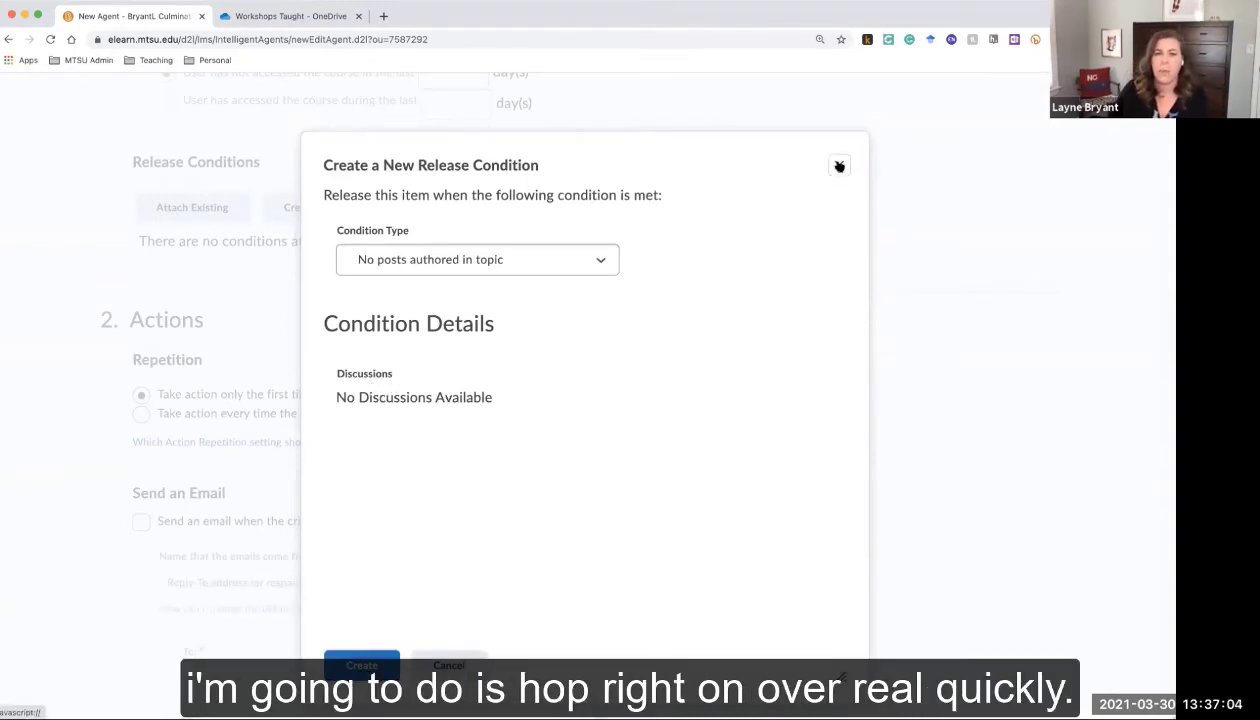
Cancel the unfinished release condition and open the homepage in a new tab
{"action": "left_click", "coordinate": [839, 166]}
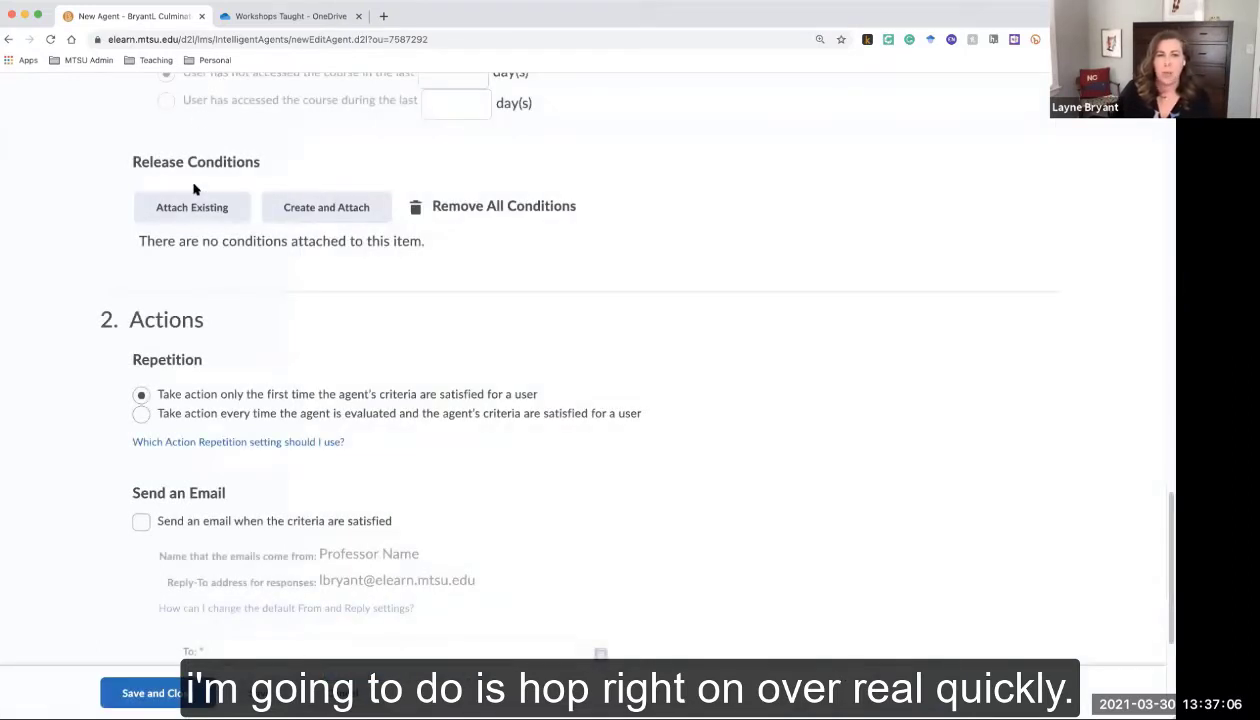
{"action": "right_click", "coordinate": [107, 112]}
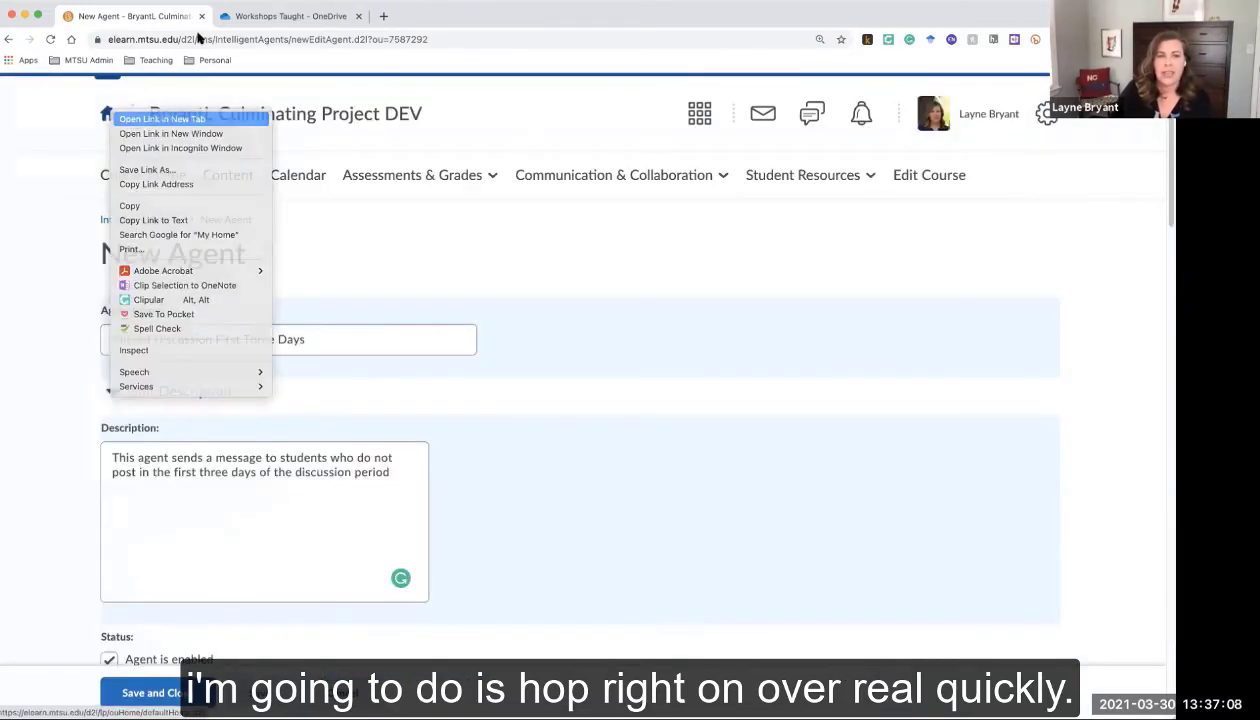
{"action": "left_click", "coordinate": [155, 117]}
{"action": "left_click", "coordinate": [228, 16]}
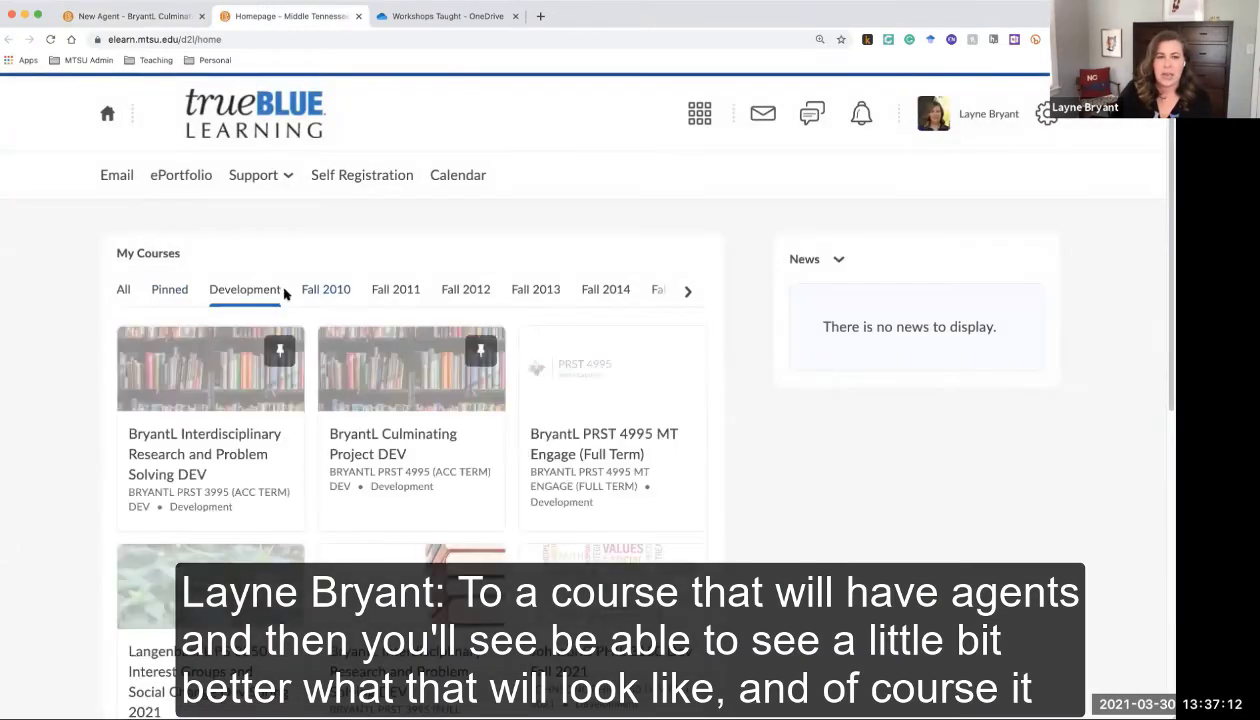
Go to the Interdisc Research & Prob Solv course's Edit Course page and its Intelligent Agents list
{"action": "left_click", "coordinate": [123, 289]}
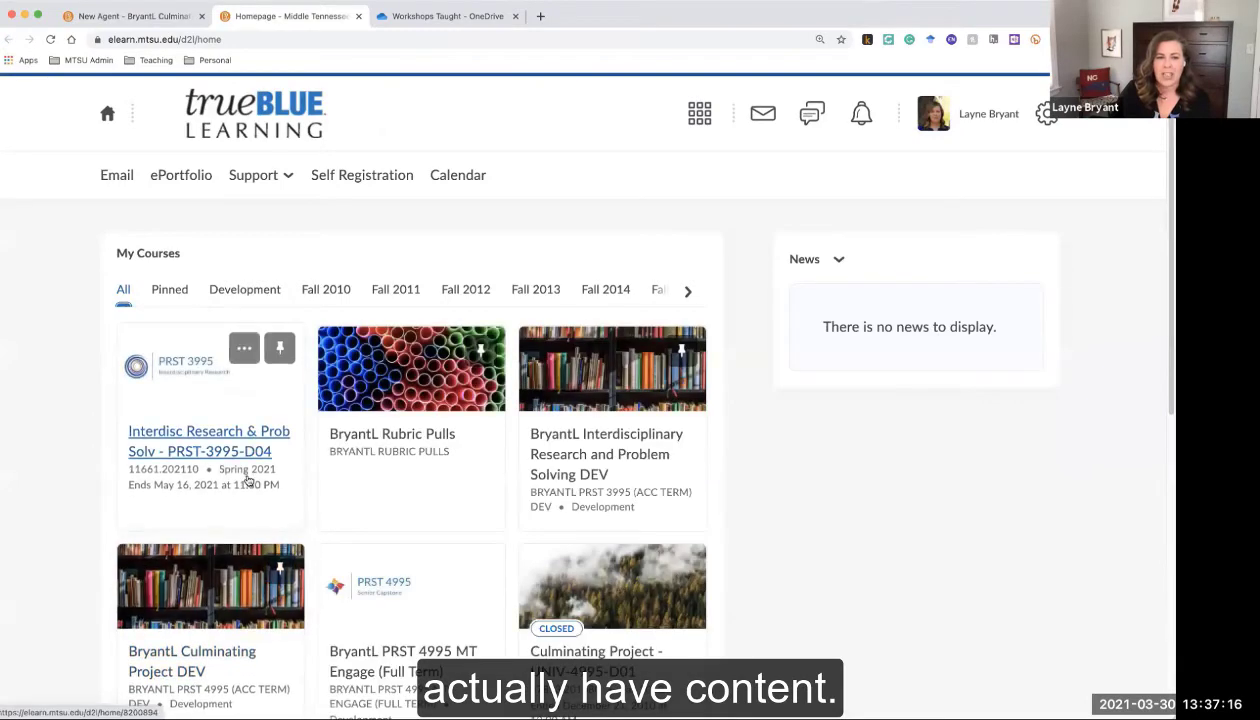
{"action": "left_click", "coordinate": [245, 475]}
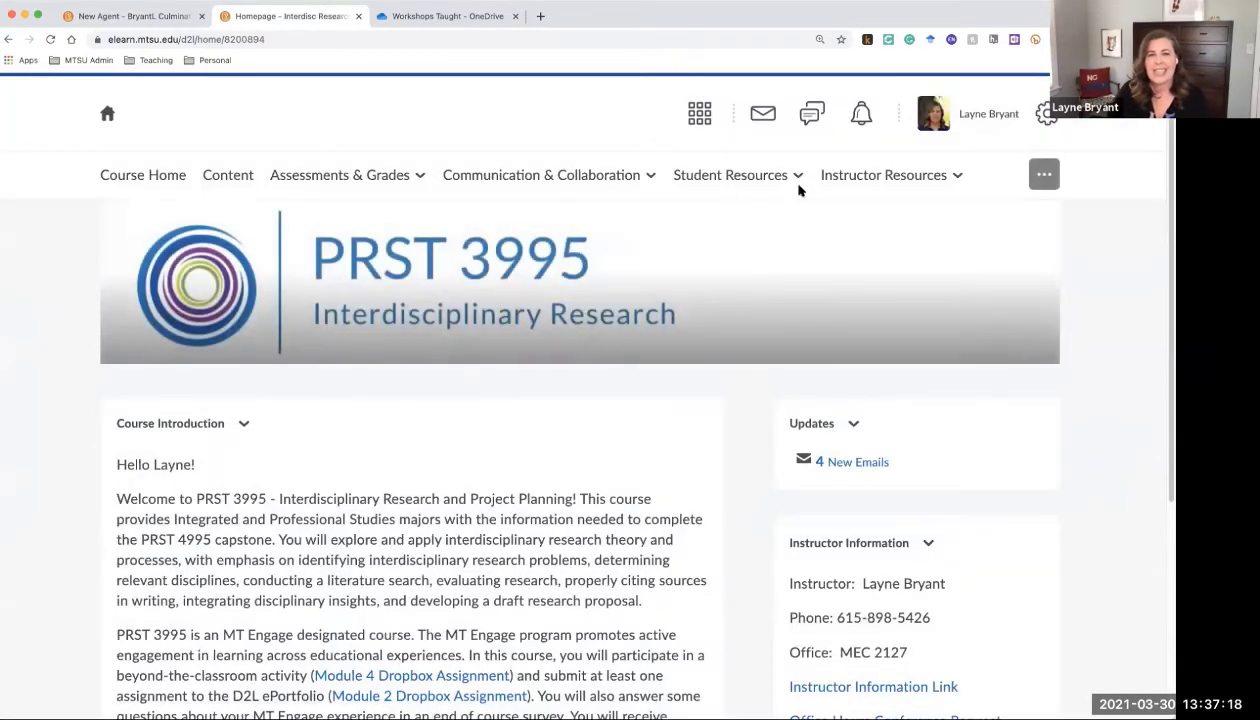
{"action": "left_click", "coordinate": [1044, 178]}
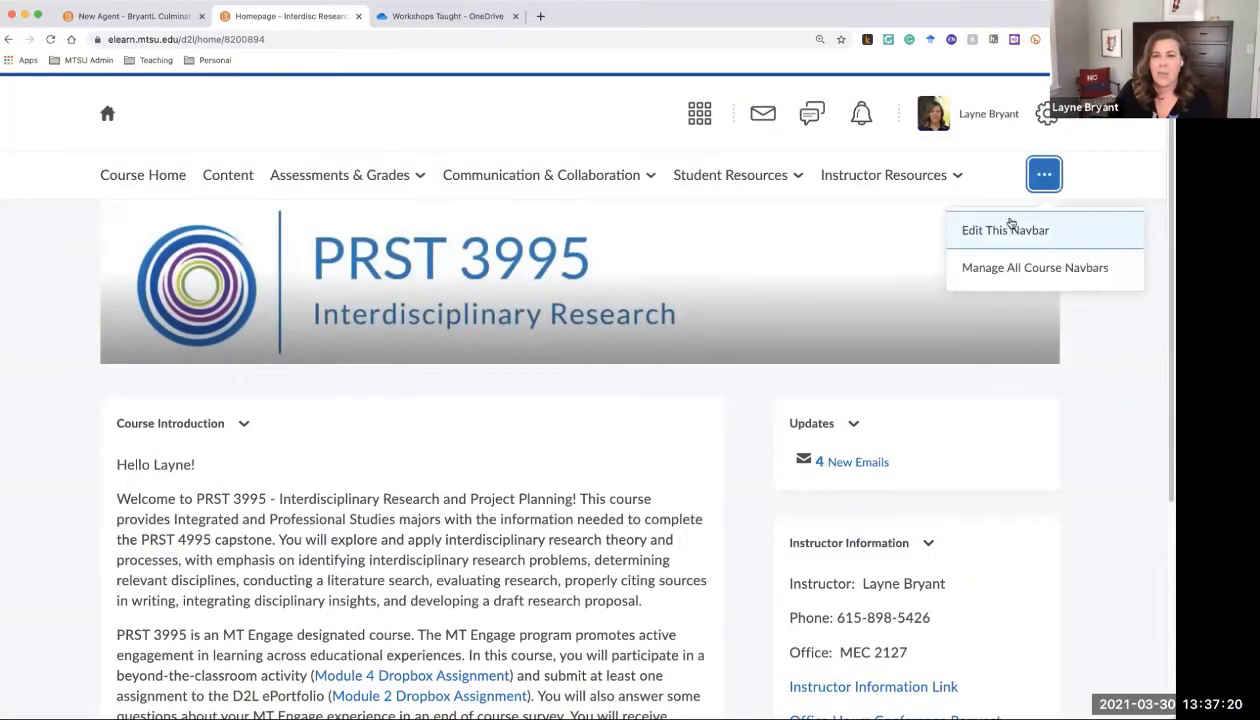
{"action": "left_click", "coordinate": [905, 176]}
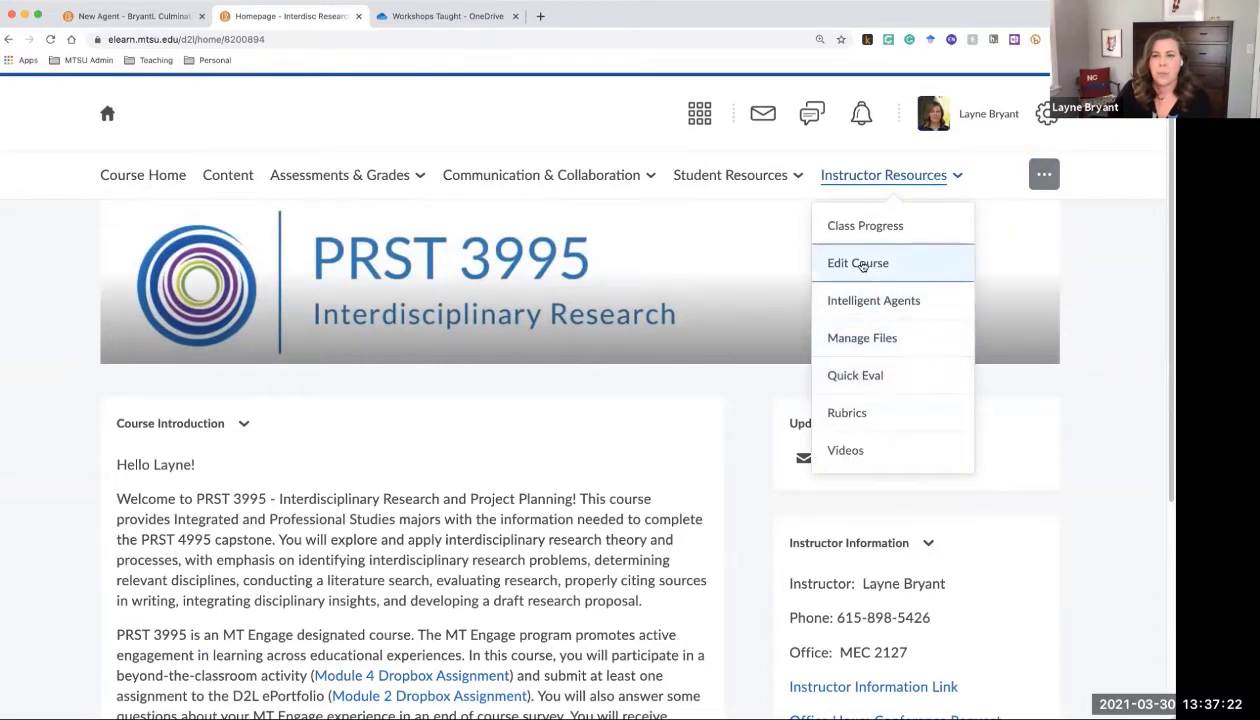
{"action": "left_click", "coordinate": [857, 262]}
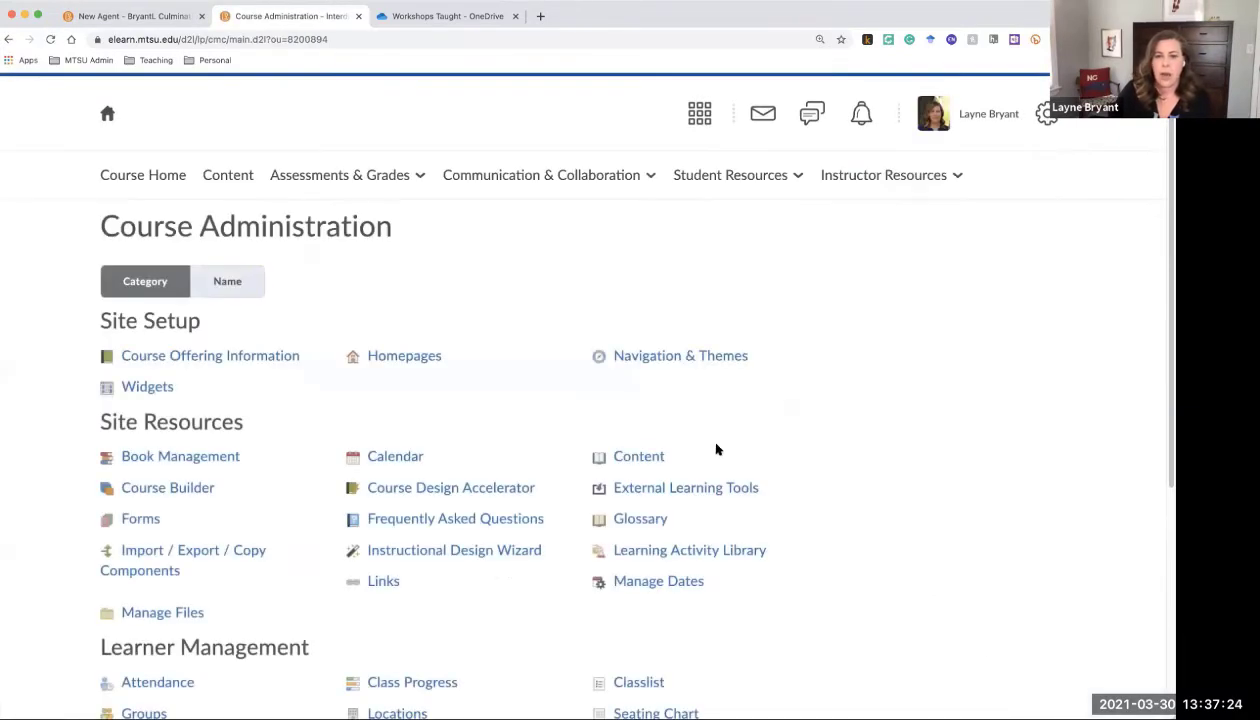
{"action": "scroll", "coordinate": [700, 500], "scroll_direction": "down", "scroll_amount": 4}
{"action": "left_click", "coordinate": [668, 590]}
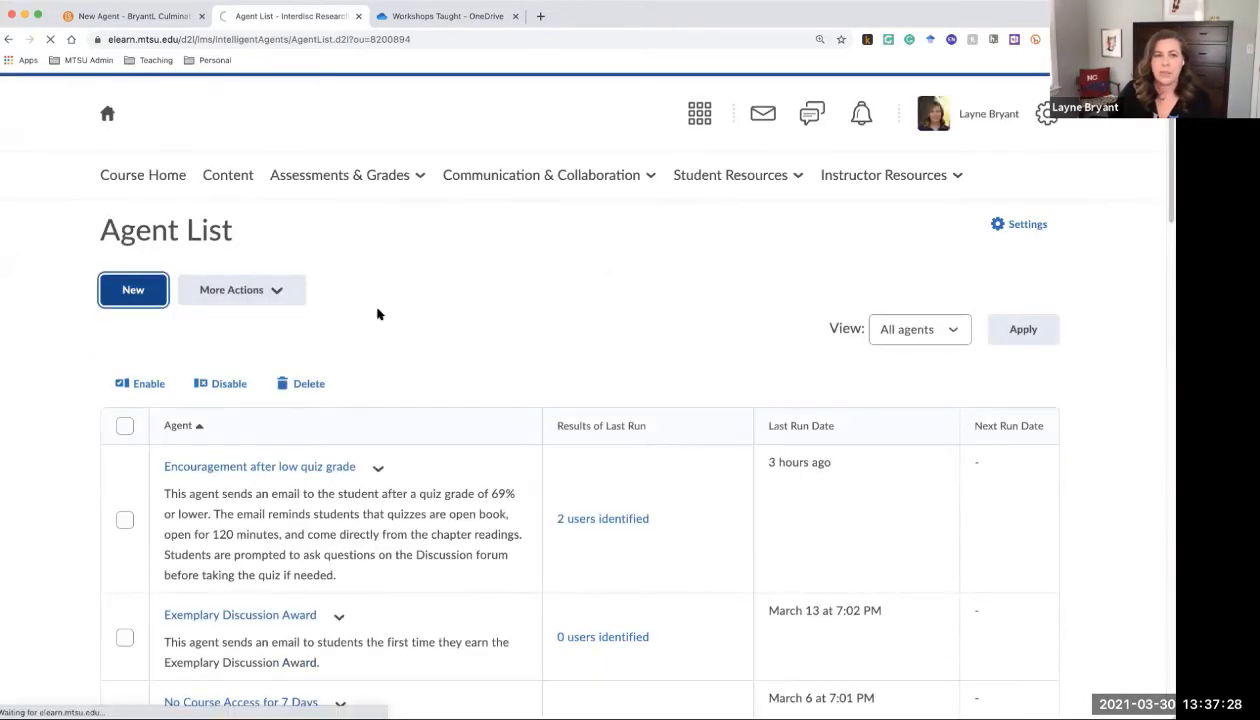
Create a new agent named 'Discussion' limited to Student-Banner users
{"action": "left_click", "coordinate": [258, 344]}
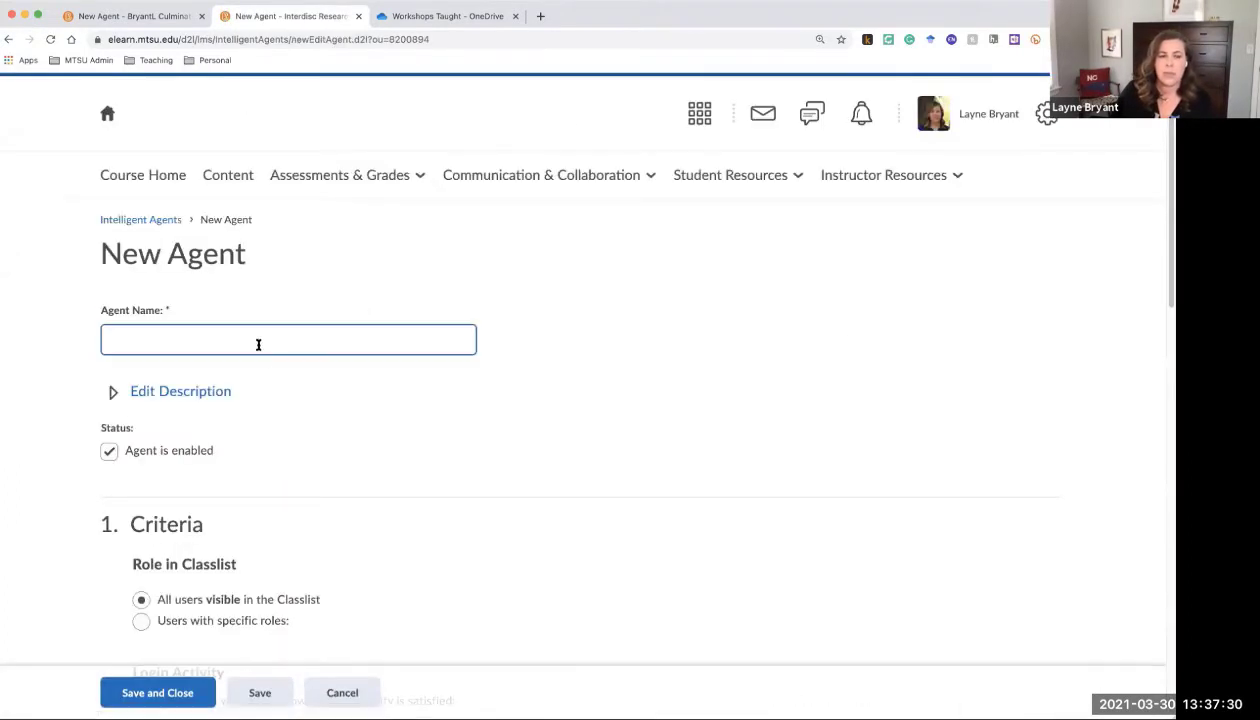
{"action": "type", "text": "Discussion"}
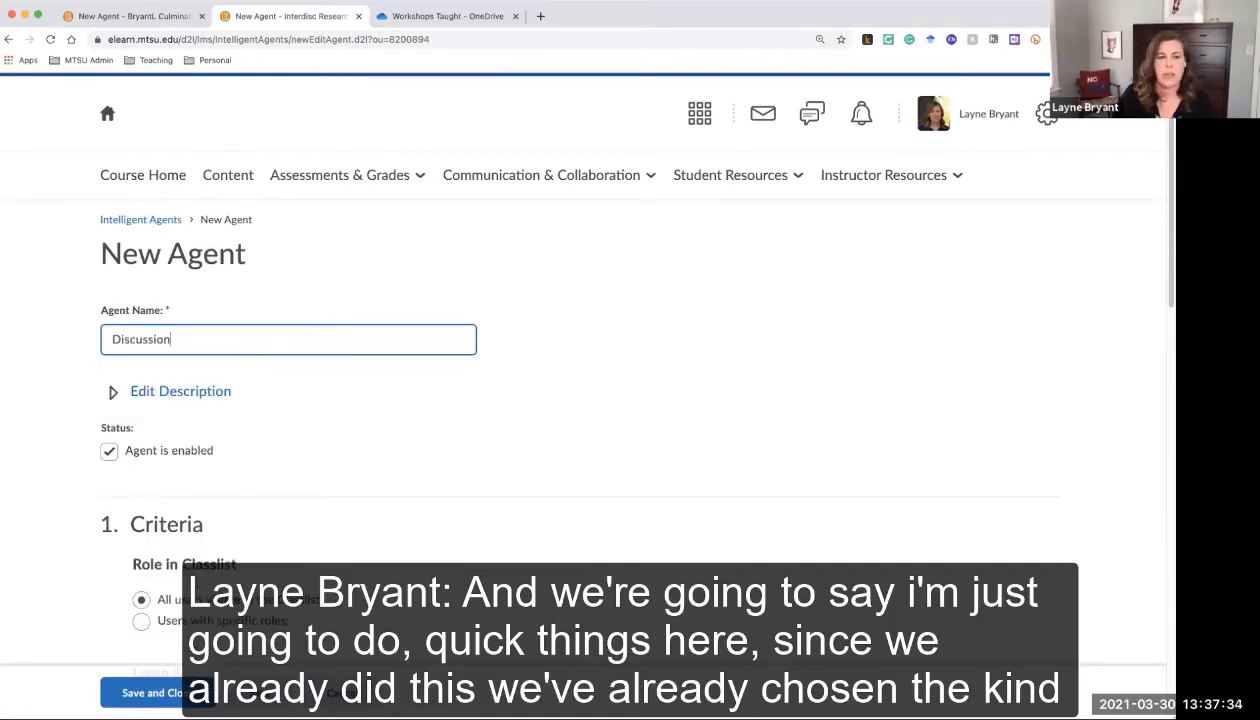
{"action": "scroll", "coordinate": [346, 411], "scroll_direction": "down", "scroll_amount": 5}
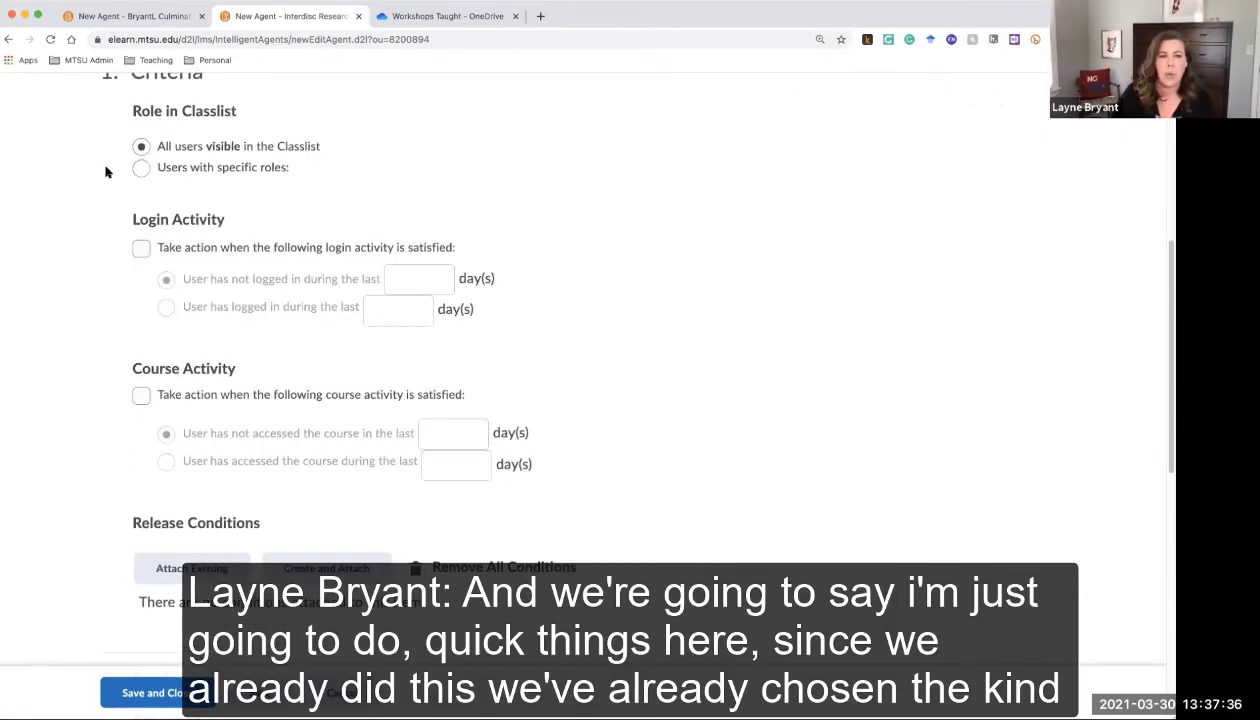
{"action": "left_click", "coordinate": [145, 168]}
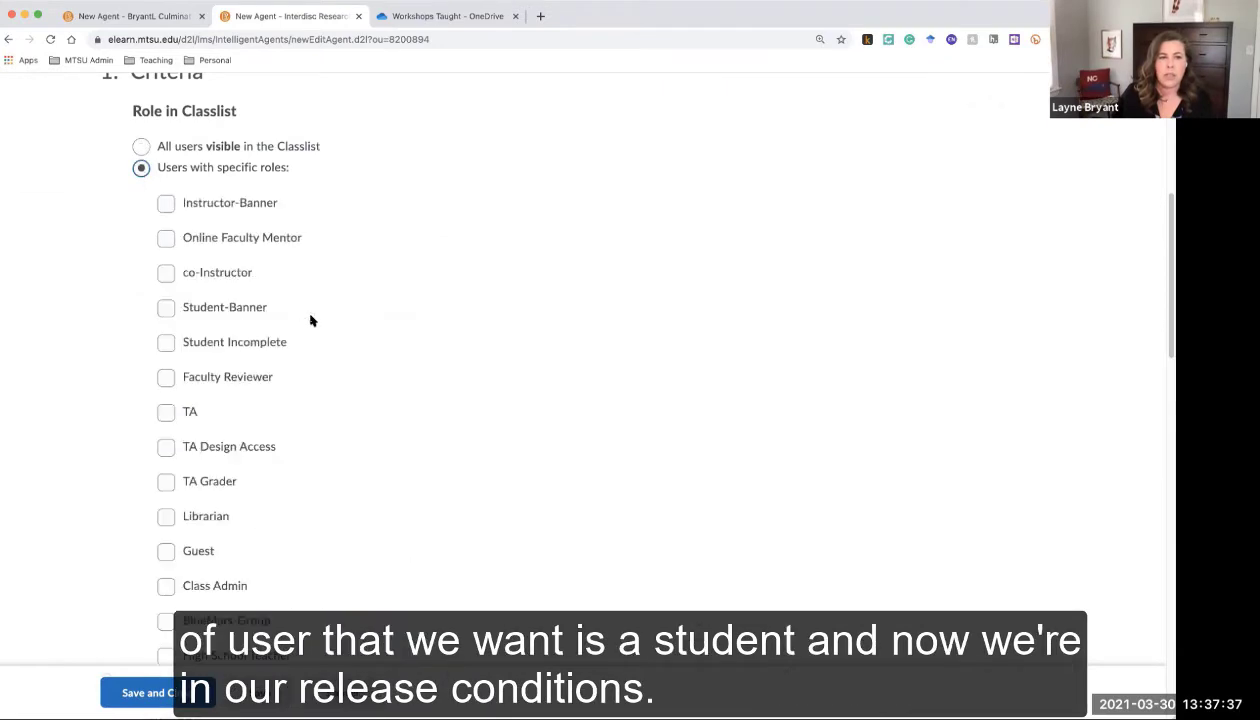
{"action": "left_click", "coordinate": [164, 306]}
Attach a 'No posts authored in topic' condition: no threads or replies in Module 2 Discussion
{"action": "scroll", "coordinate": [450, 405], "scroll_direction": "down", "scroll_amount": 6}
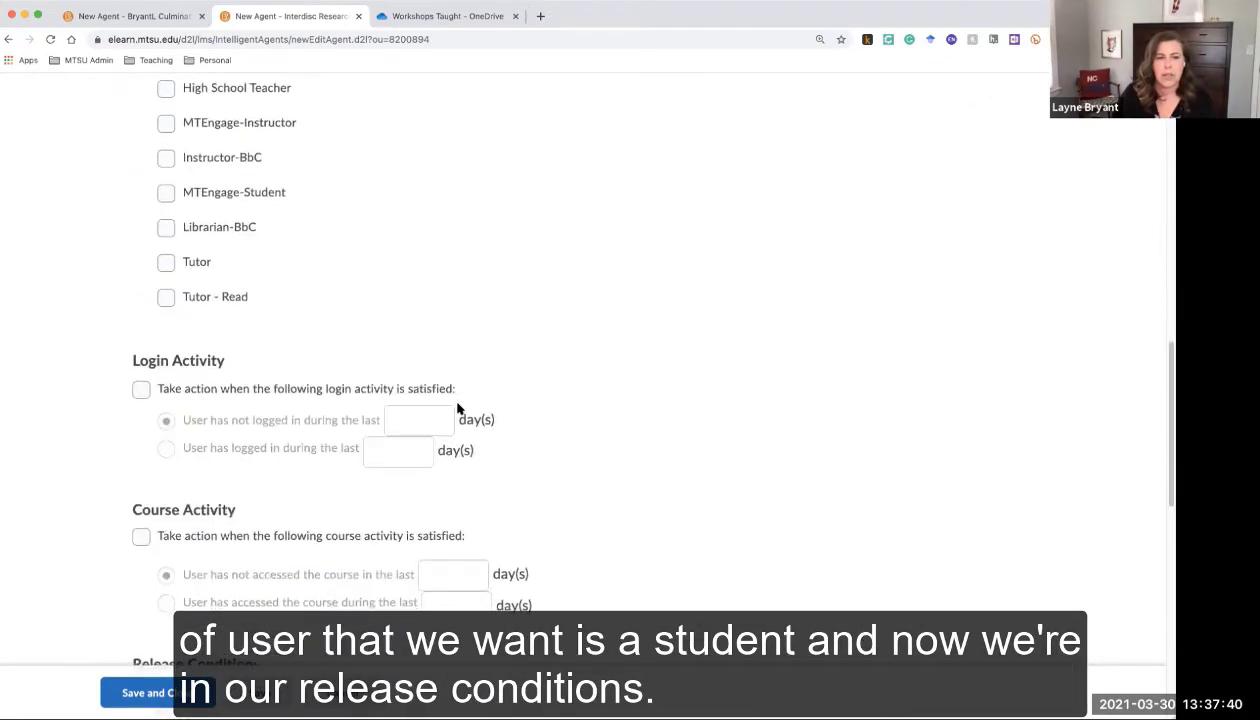
{"action": "scroll", "coordinate": [458, 408], "scroll_direction": "down", "scroll_amount": 4}
{"action": "left_click", "coordinate": [370, 320]}
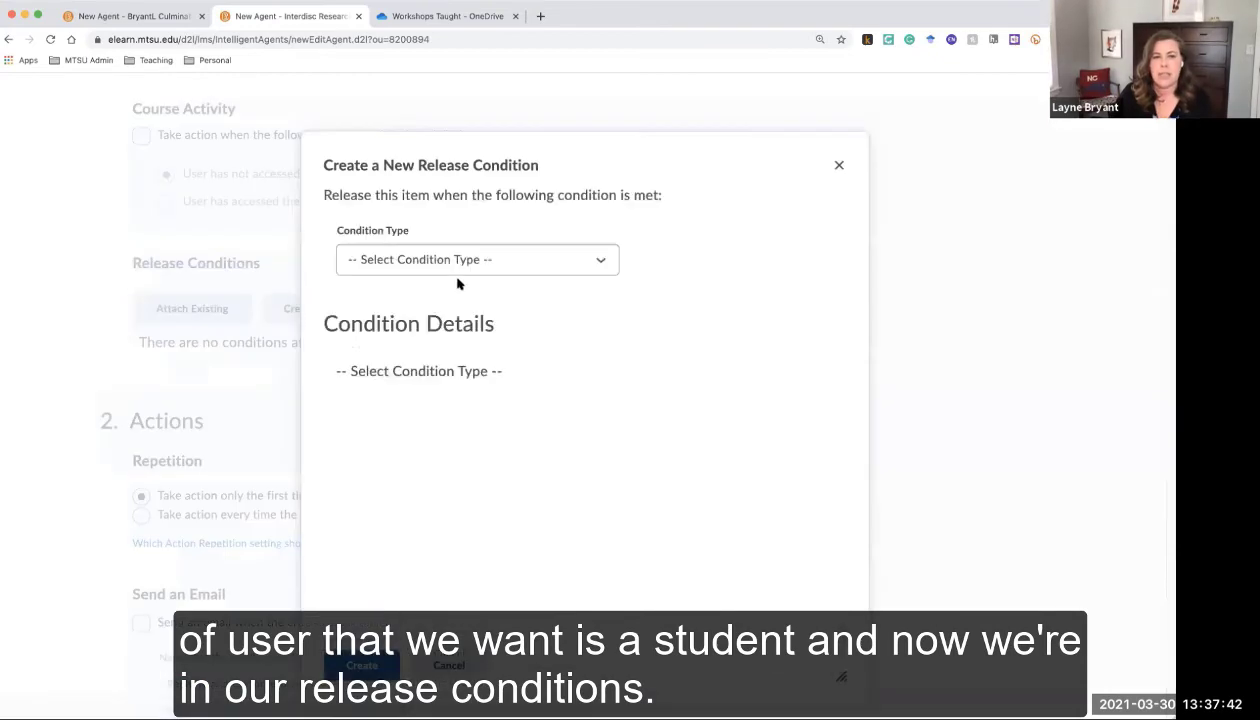
{"action": "left_click", "coordinate": [456, 264]}
{"action": "scroll", "coordinate": [481, 411], "scroll_direction": "down", "scroll_amount": 5}
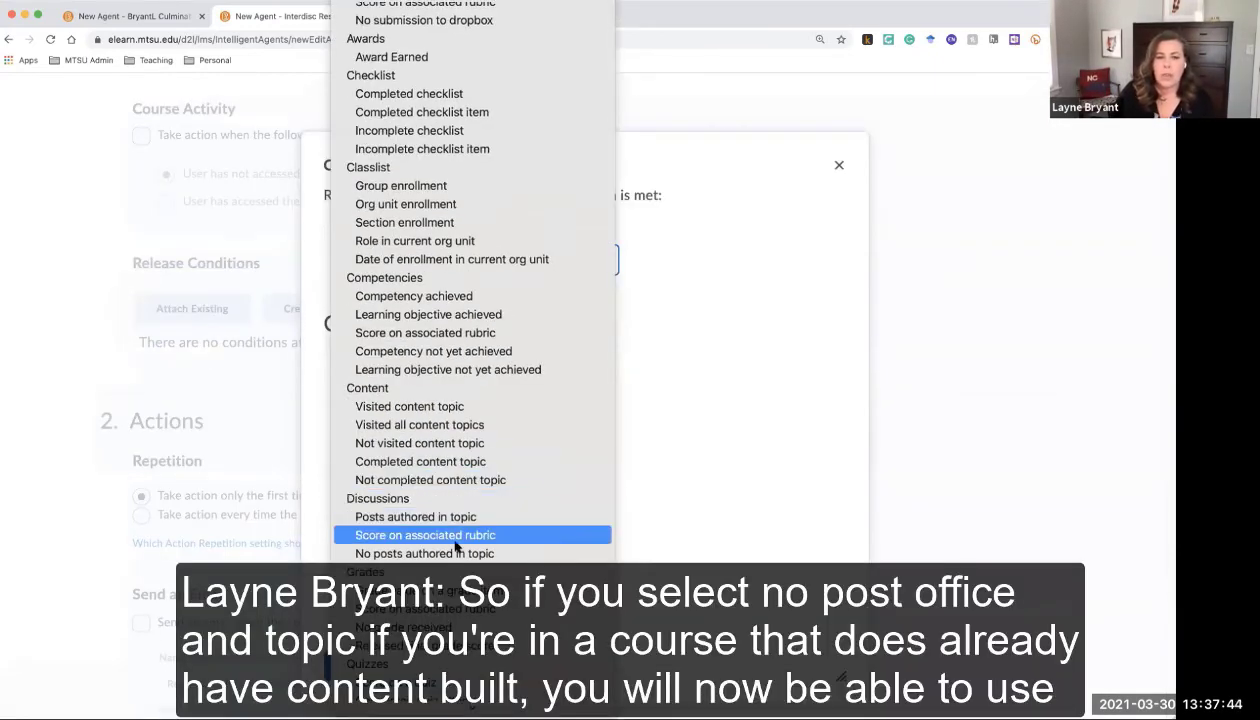
{"action": "left_click", "coordinate": [457, 553]}
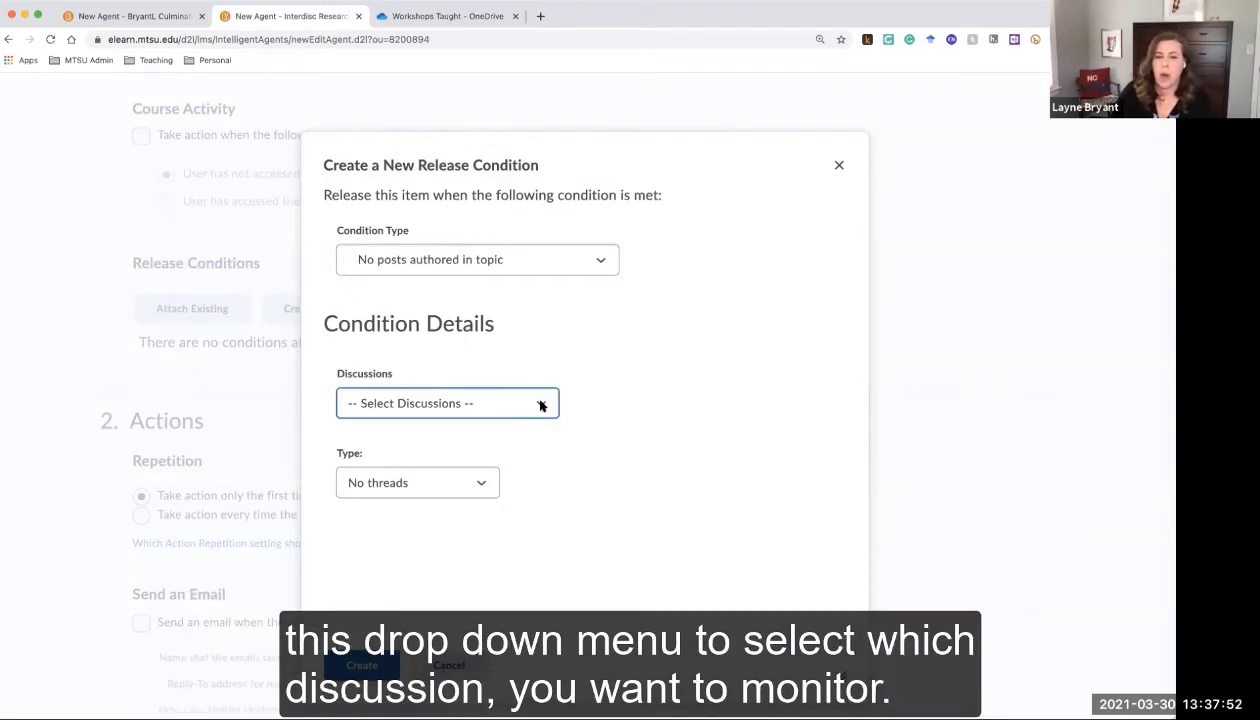
{"action": "left_click", "coordinate": [543, 404]}
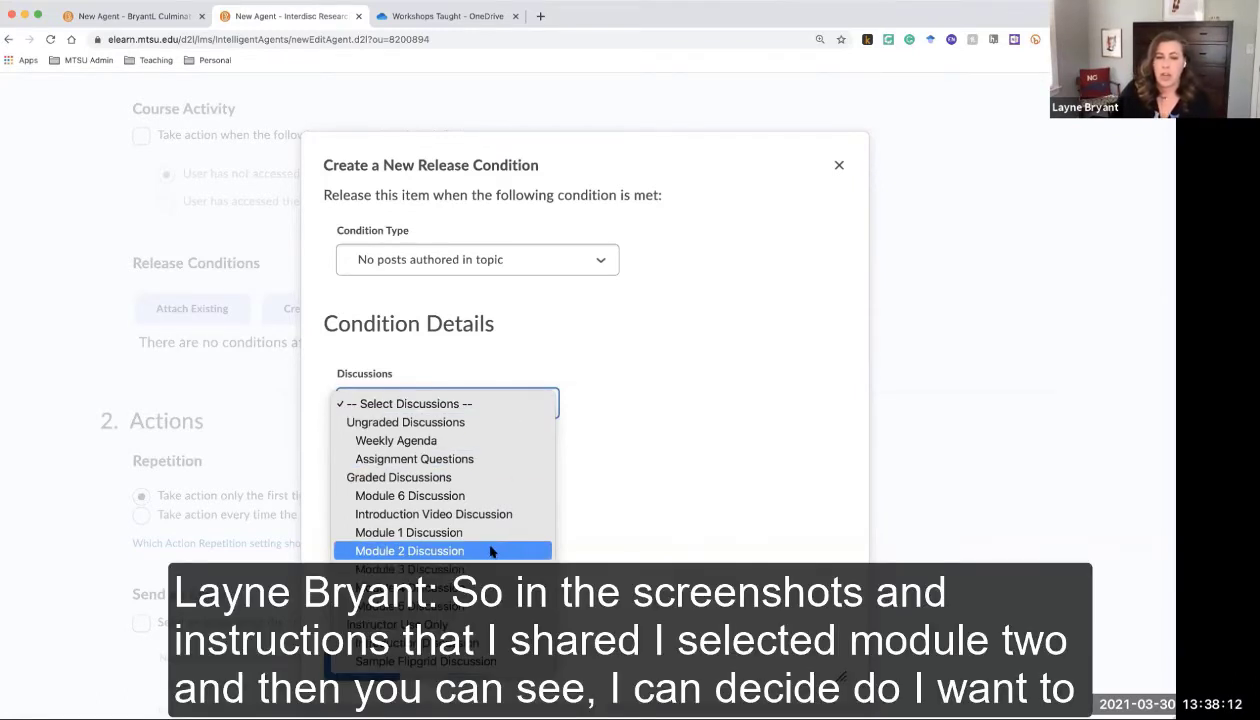
{"action": "left_click", "coordinate": [490, 550]}
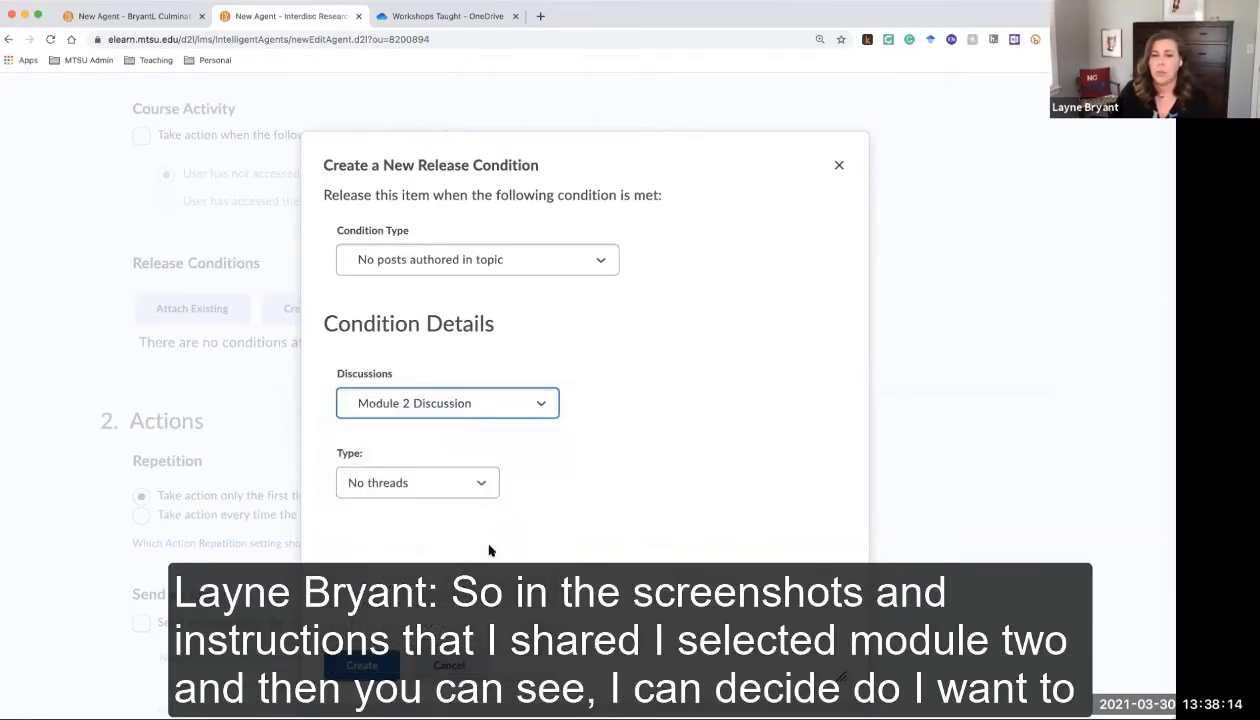
{"action": "left_click", "coordinate": [485, 487]}
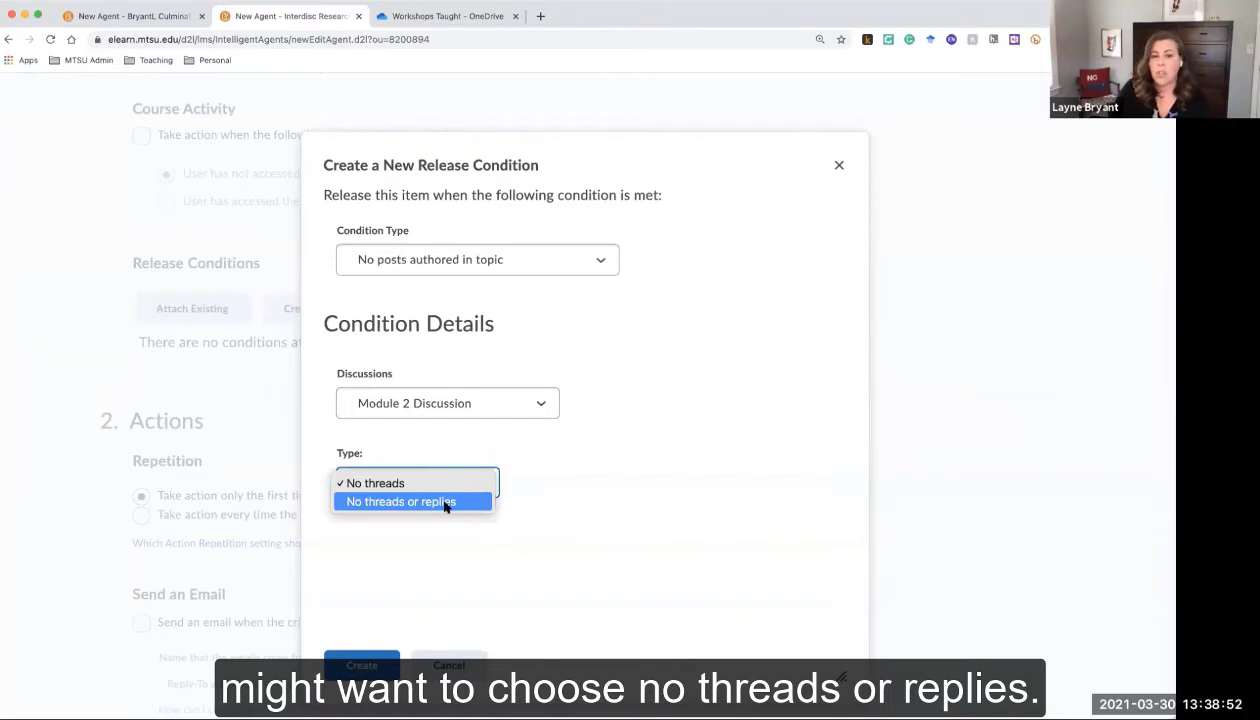
{"action": "left_click", "coordinate": [446, 503]}
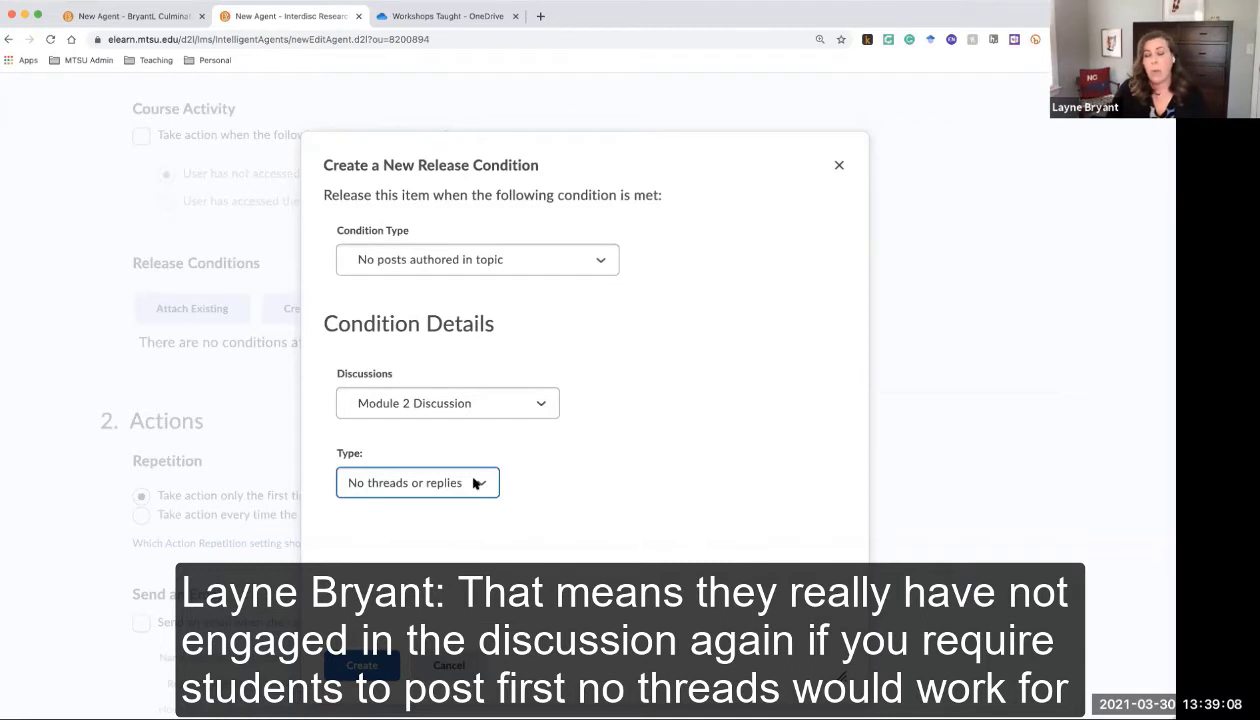
{"action": "left_click", "coordinate": [474, 483]}
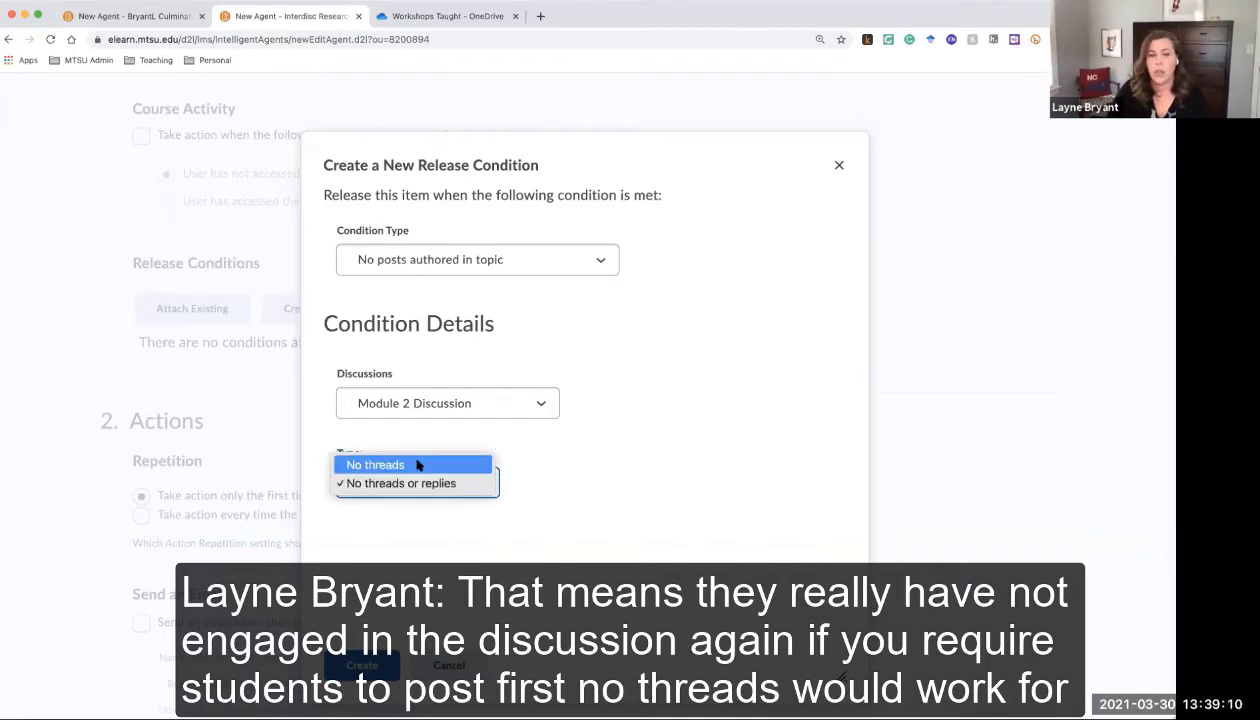
{"action": "left_click", "coordinate": [537, 497]}
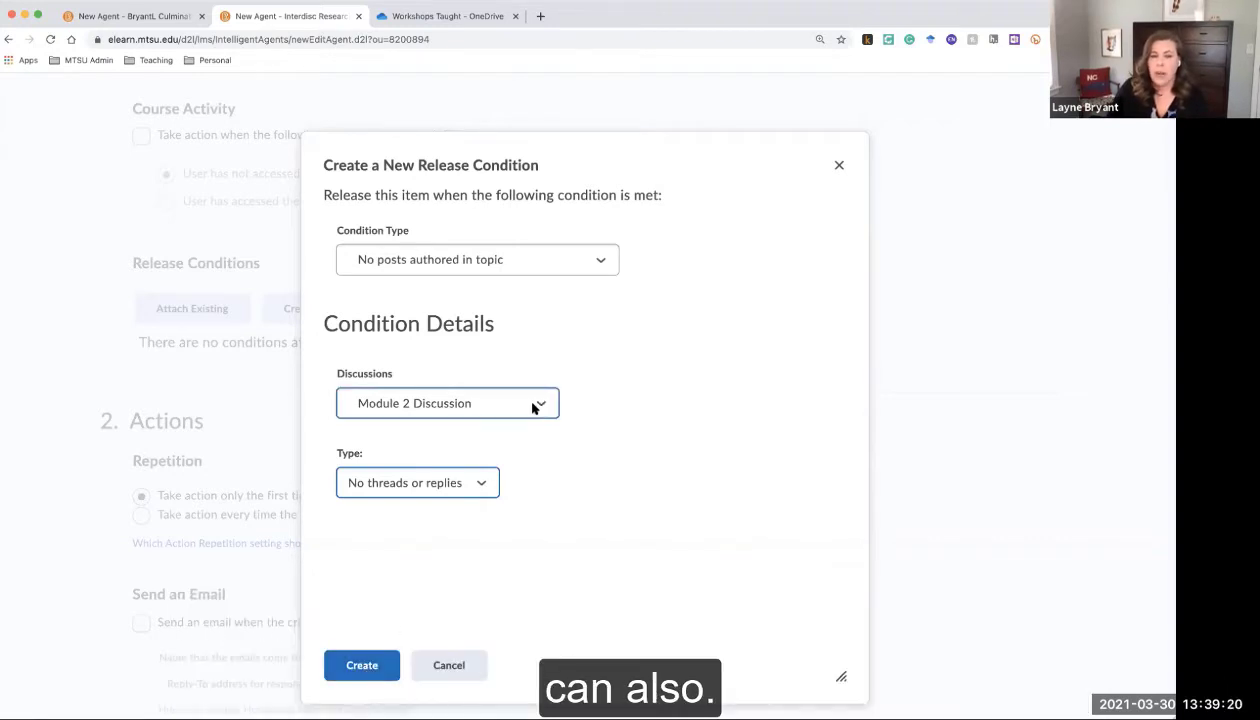
{"action": "left_click", "coordinate": [366, 667]}
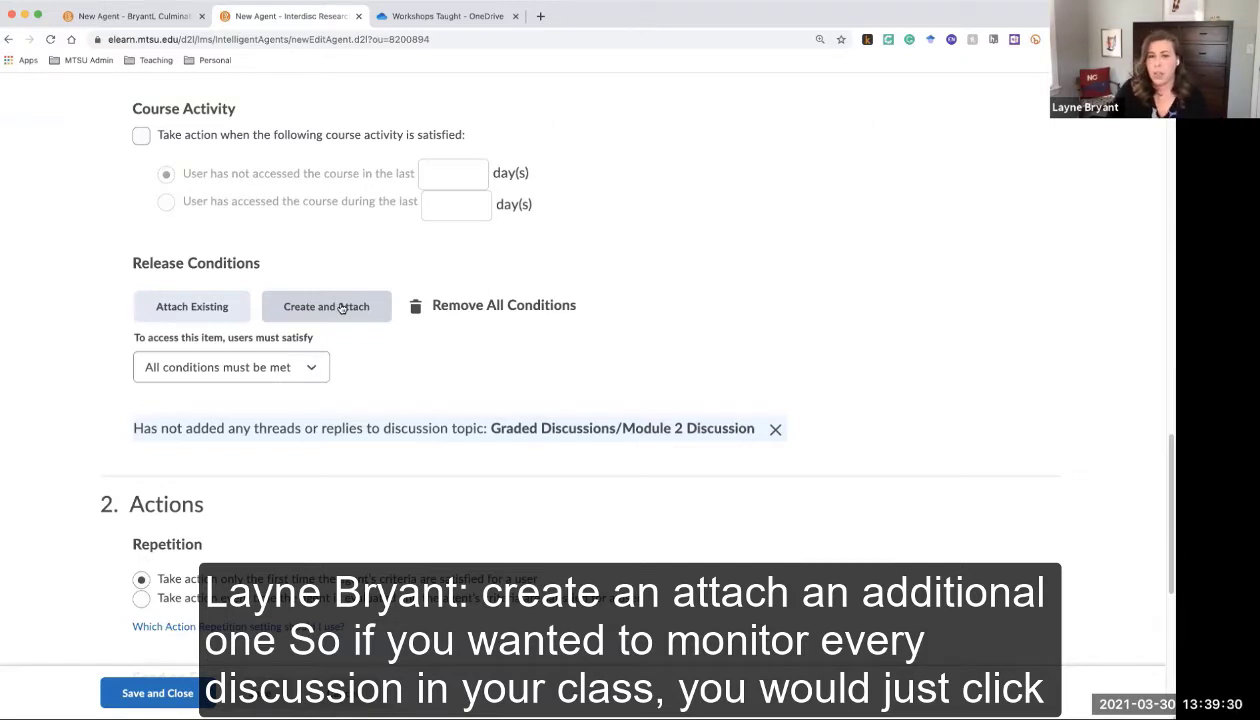
Attach a 'No posts authored in topic' condition for Module 3 Discussion with No threads or replies
{"action": "left_click", "coordinate": [340, 308]}
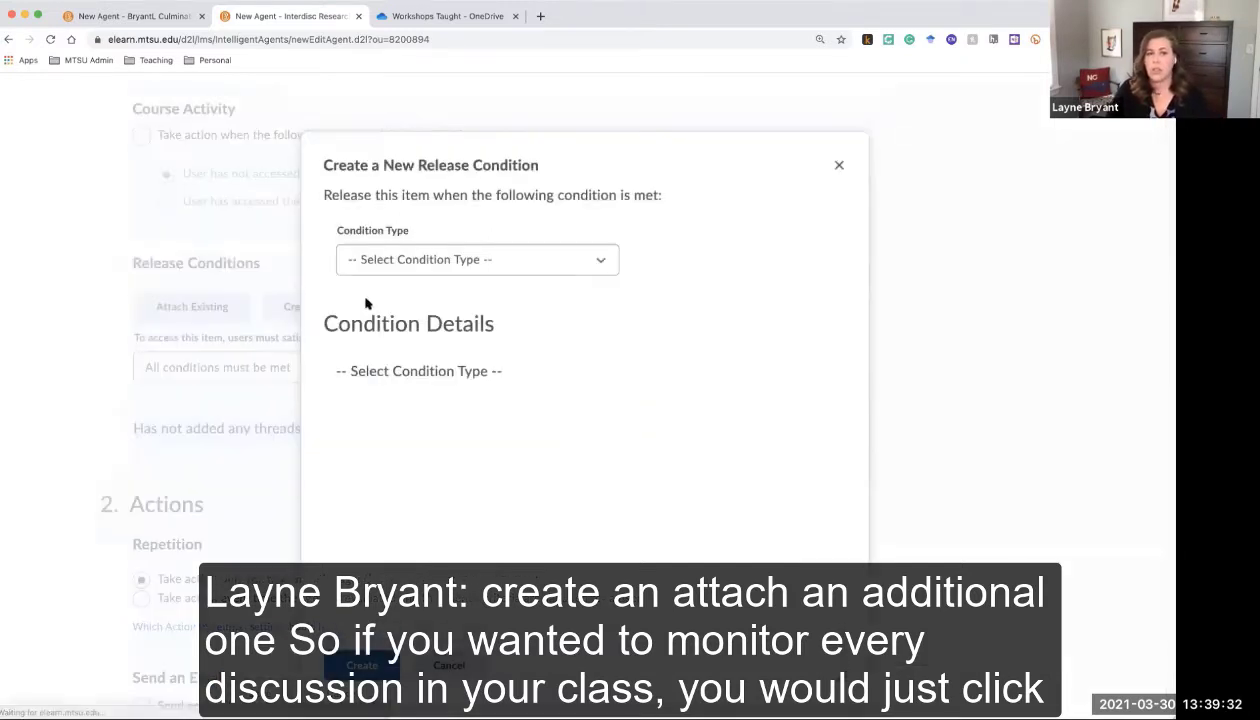
{"action": "left_click", "coordinate": [452, 262]}
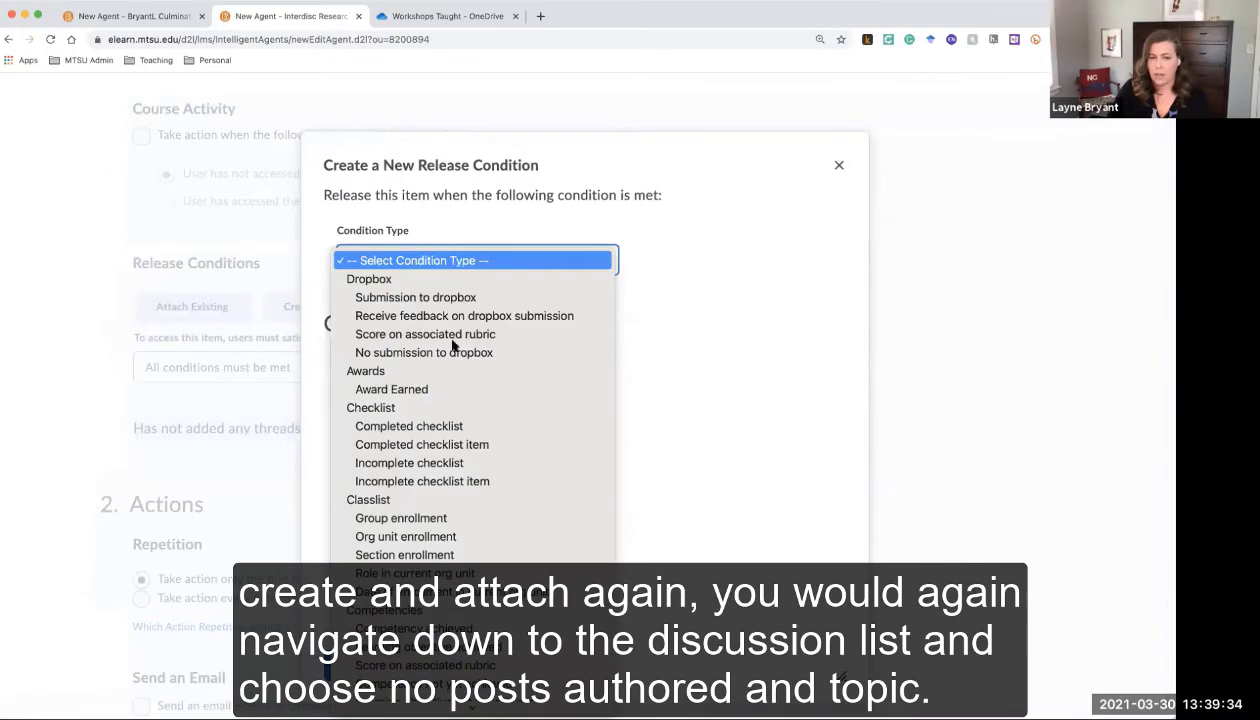
{"action": "scroll", "coordinate": [469, 457], "scroll_direction": "down", "scroll_amount": 3}
{"action": "scroll", "coordinate": [469, 457], "scroll_direction": "down", "scroll_amount": 5}
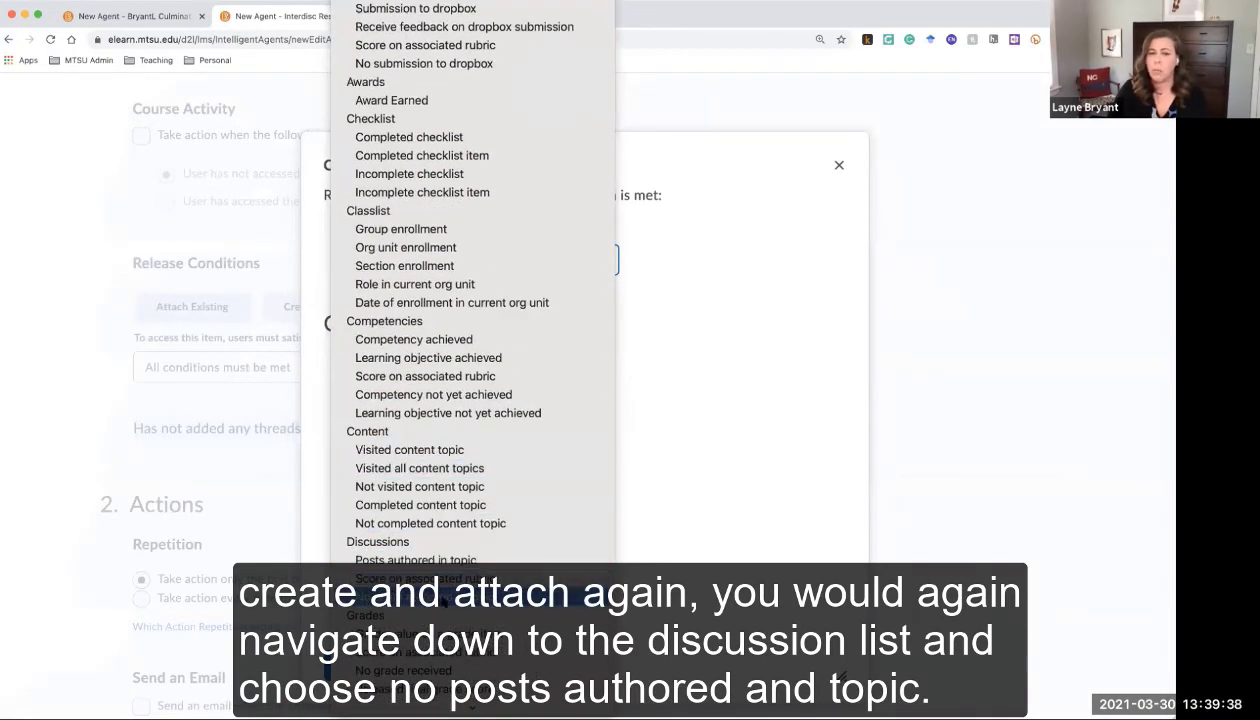
{"action": "left_click", "coordinate": [430, 596]}
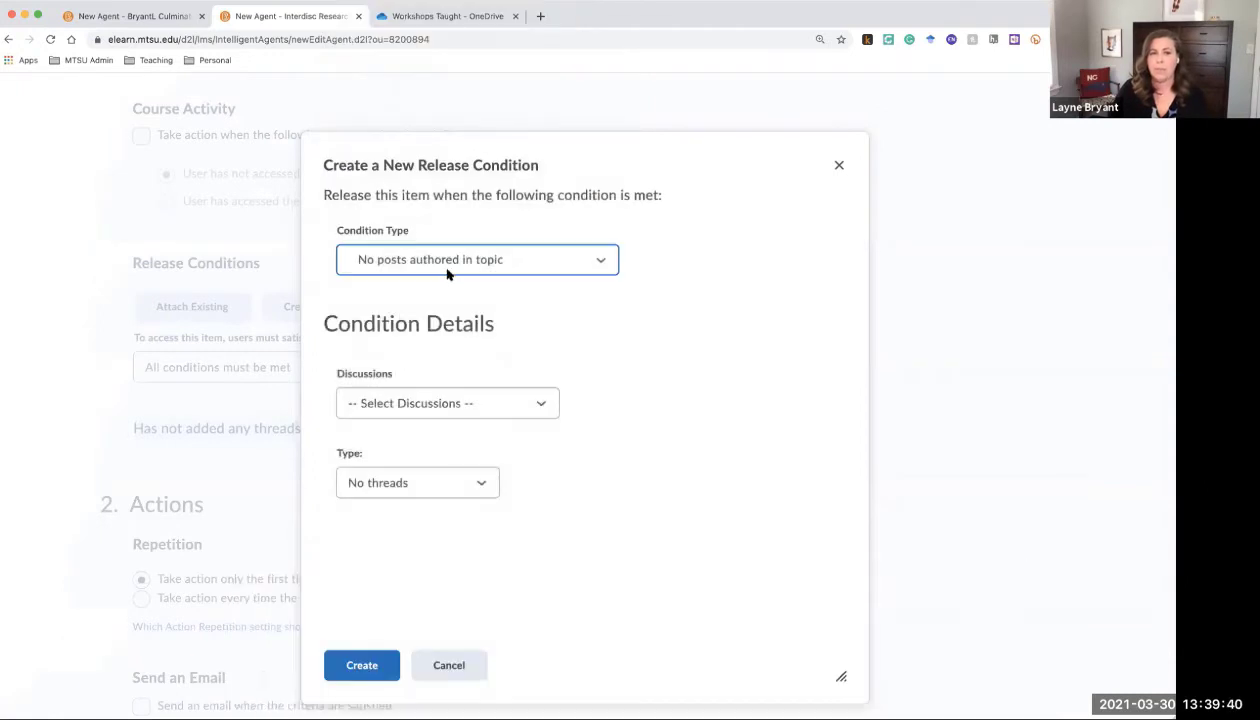
{"action": "left_click", "coordinate": [450, 404]}
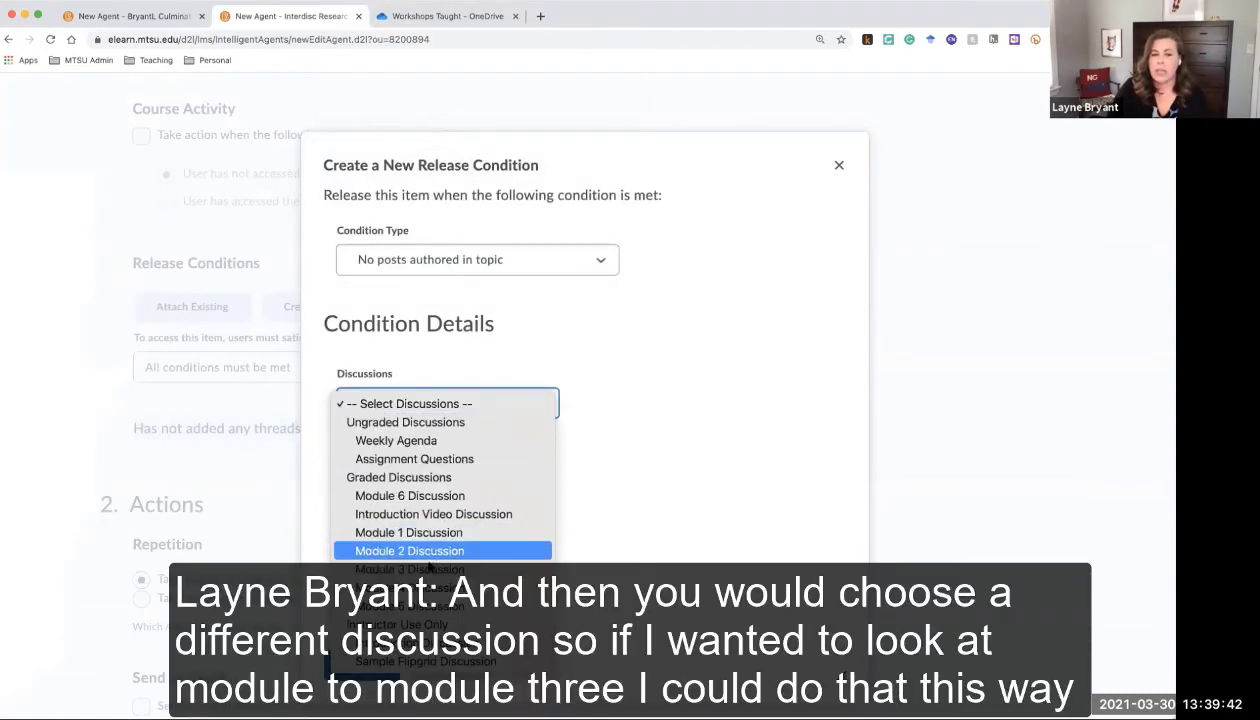
{"action": "left_click", "coordinate": [433, 566]}
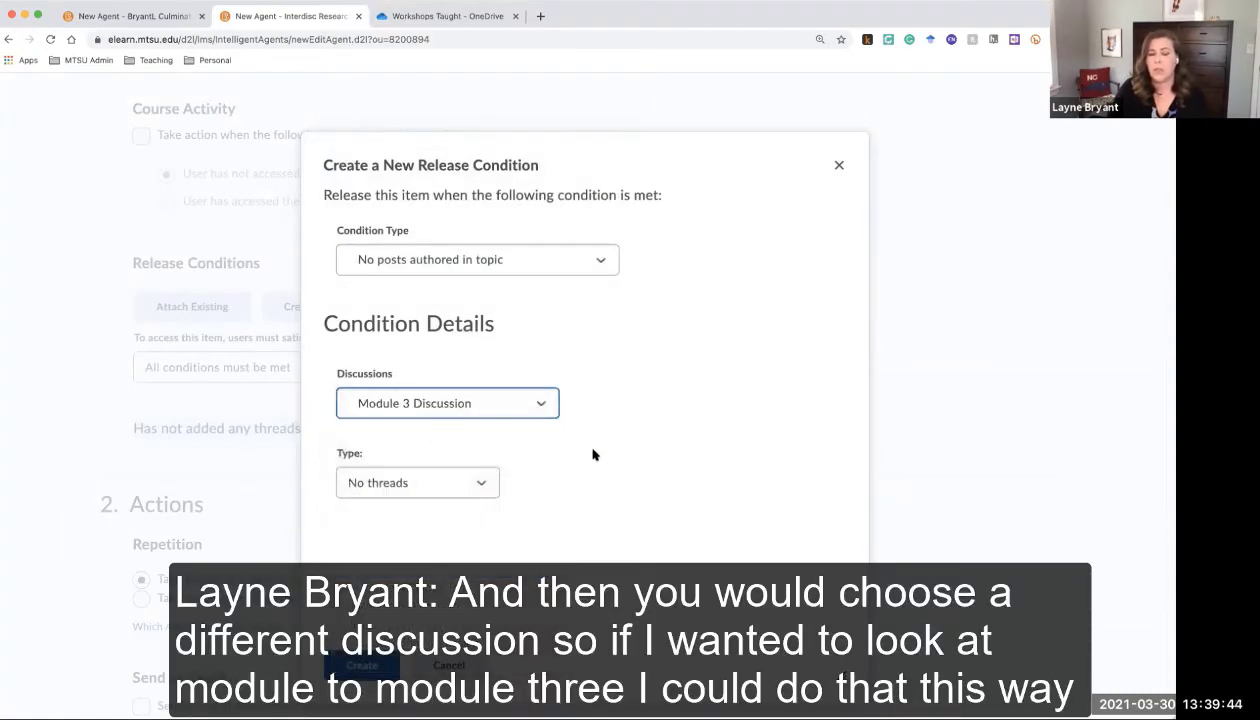
{"action": "left_click", "coordinate": [484, 482]}
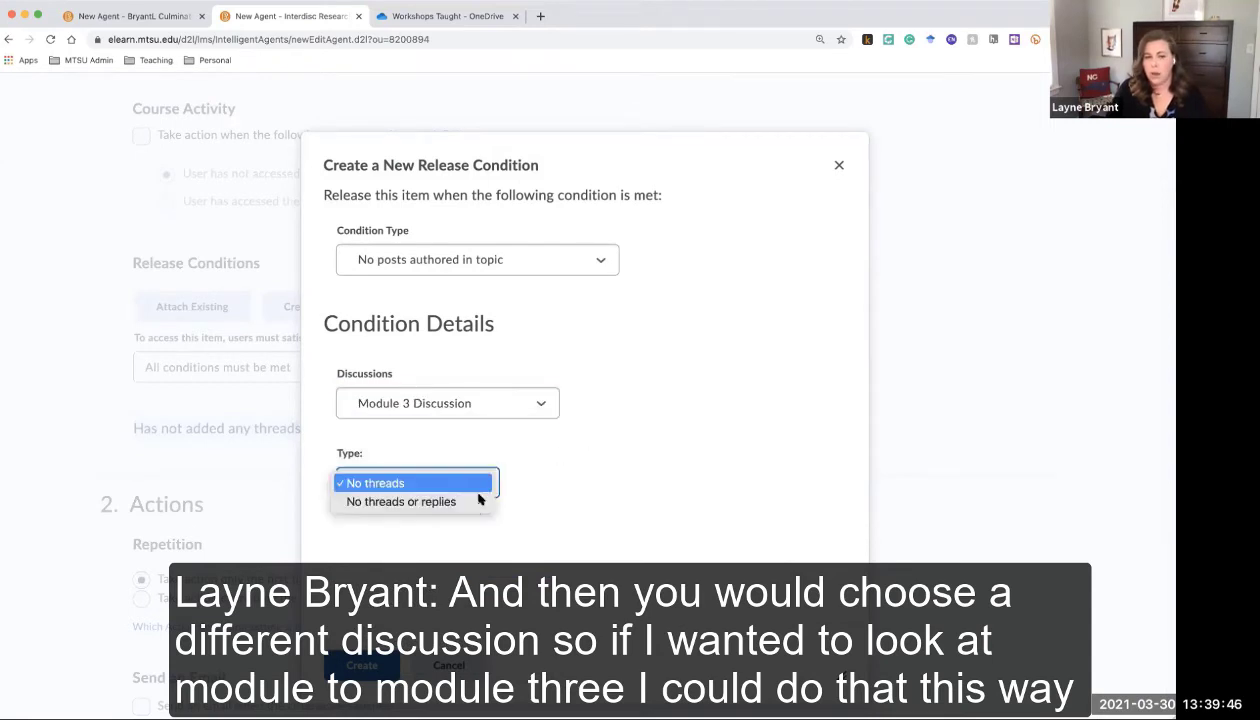
{"action": "left_click", "coordinate": [472, 502]}
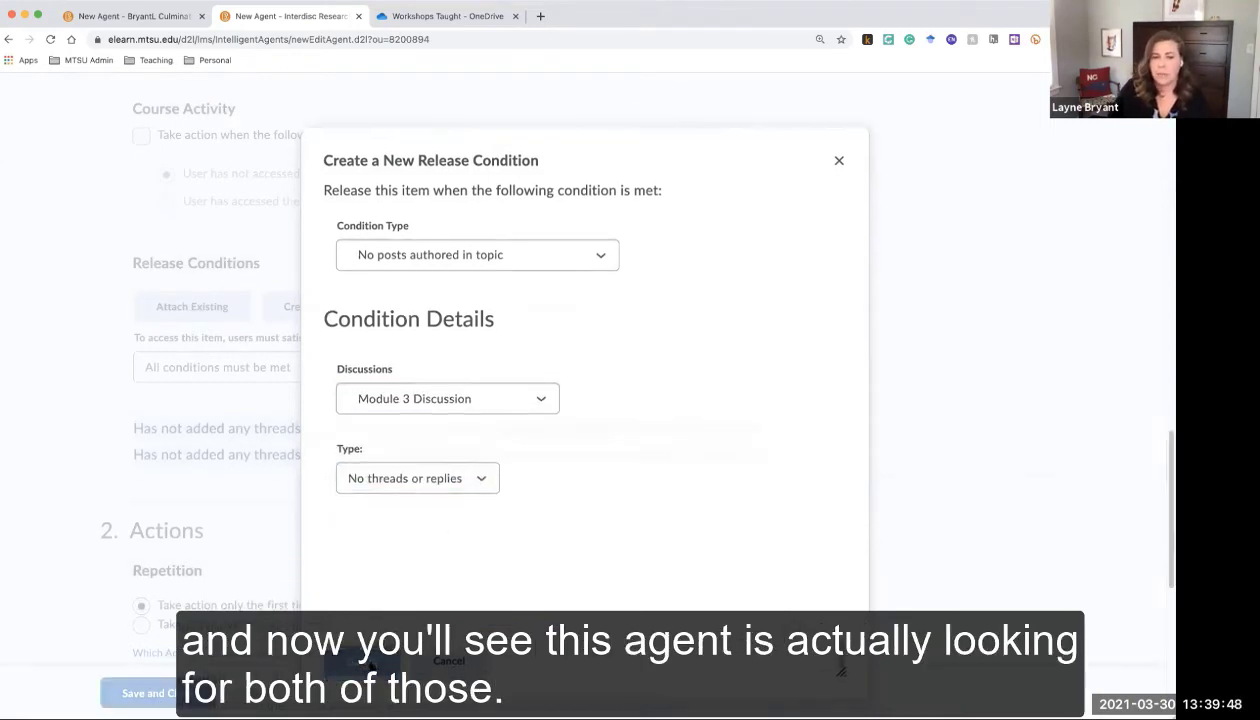
{"action": "left_click", "coordinate": [362, 666]}
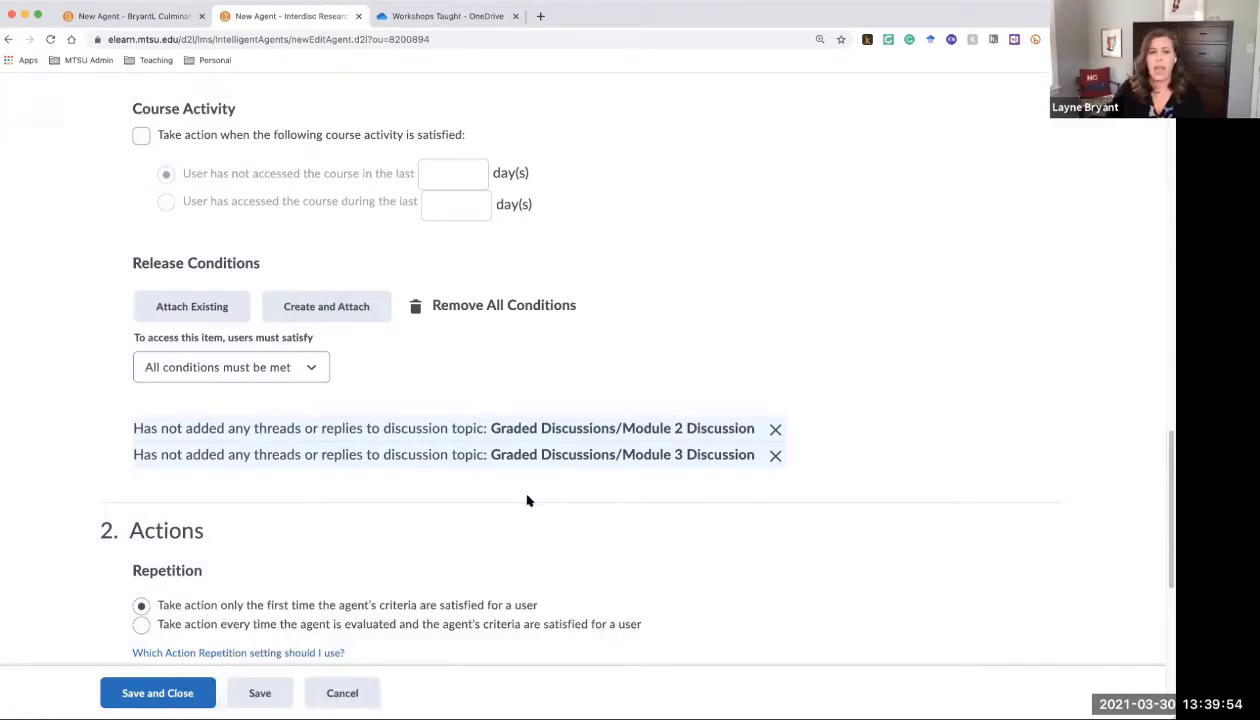
Remove the Module 3 Discussion condition and set access to 'All conditions must be met'
{"action": "left_click", "coordinate": [311, 370]}
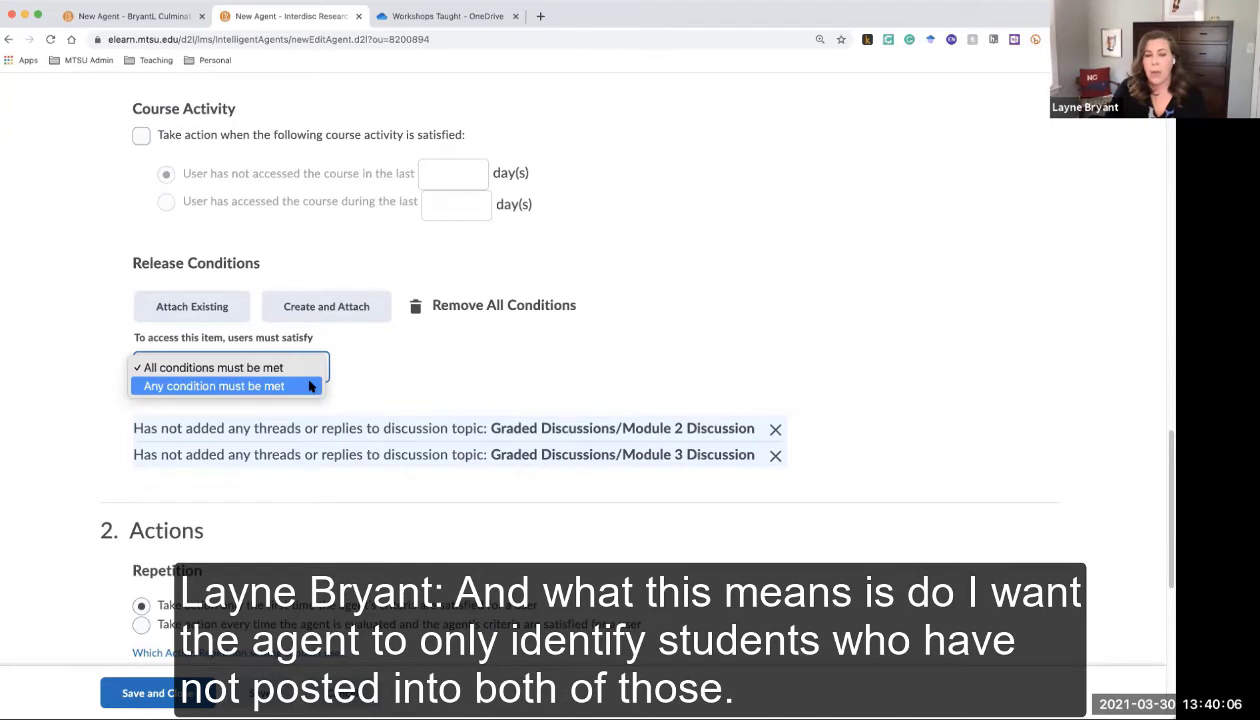
{"action": "left_click", "coordinate": [309, 386]}
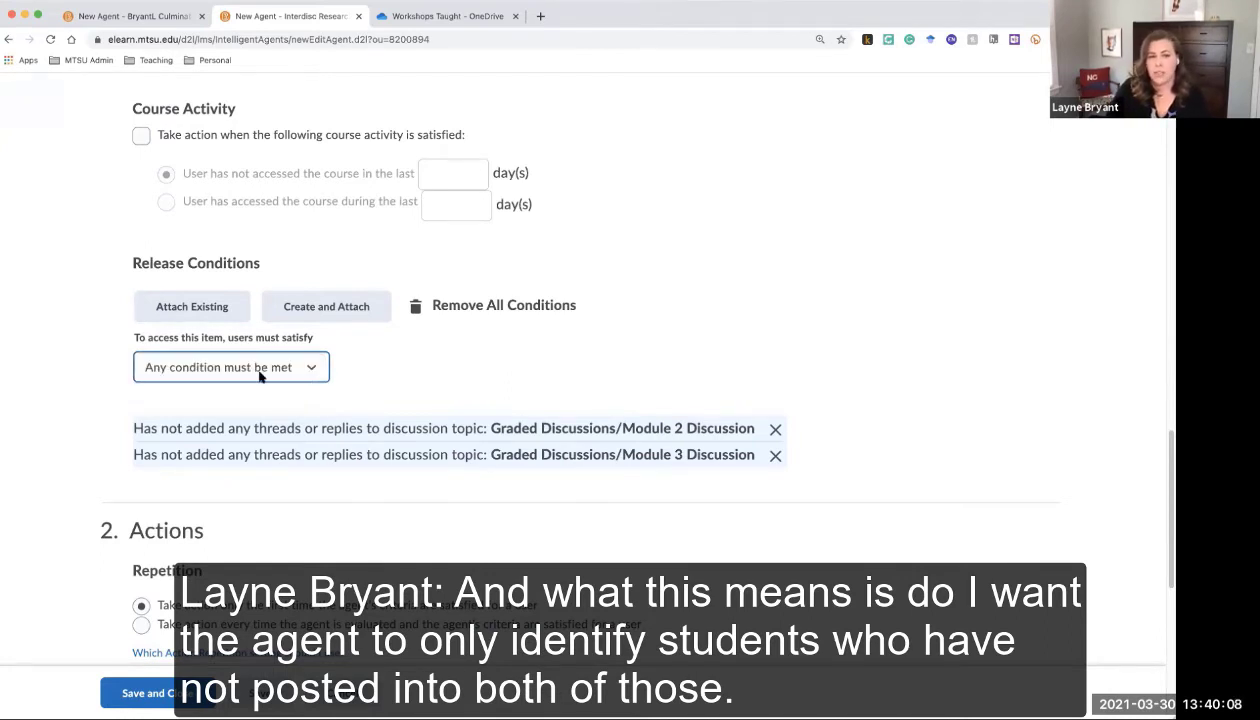
{"action": "left_click", "coordinate": [309, 370]}
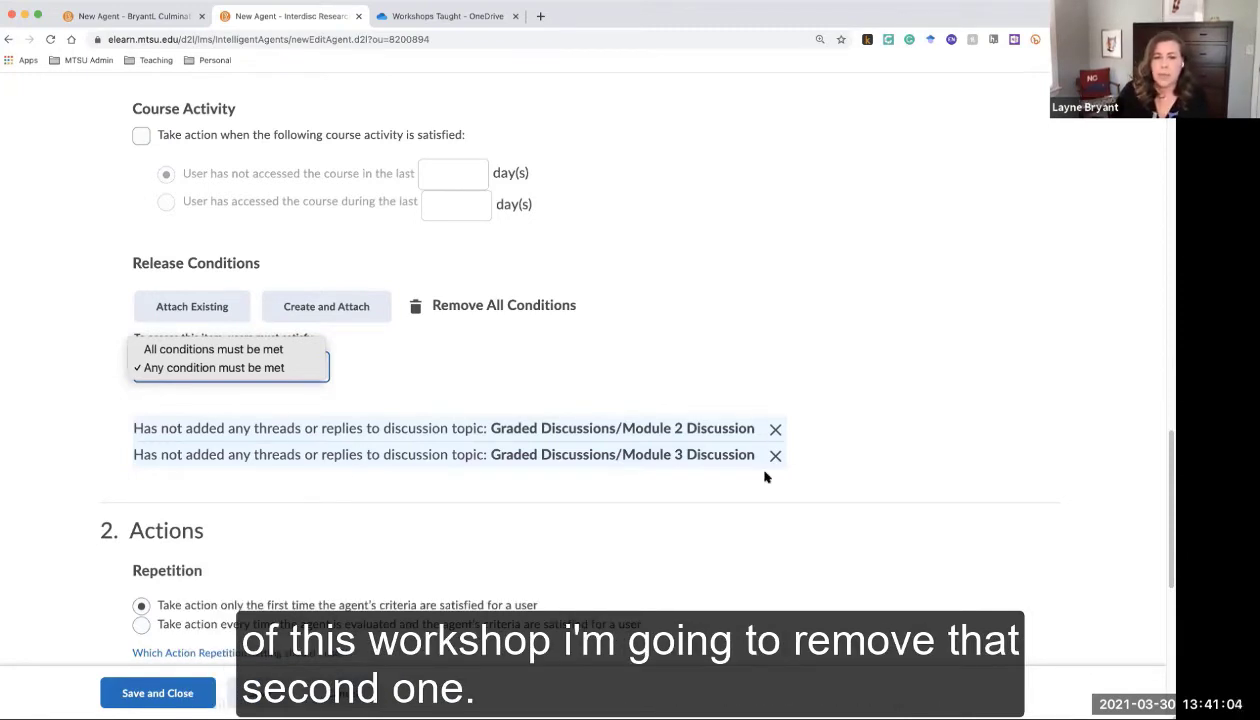
{"action": "left_click", "coordinate": [775, 457]}
{"action": "left_click", "coordinate": [775, 457]}
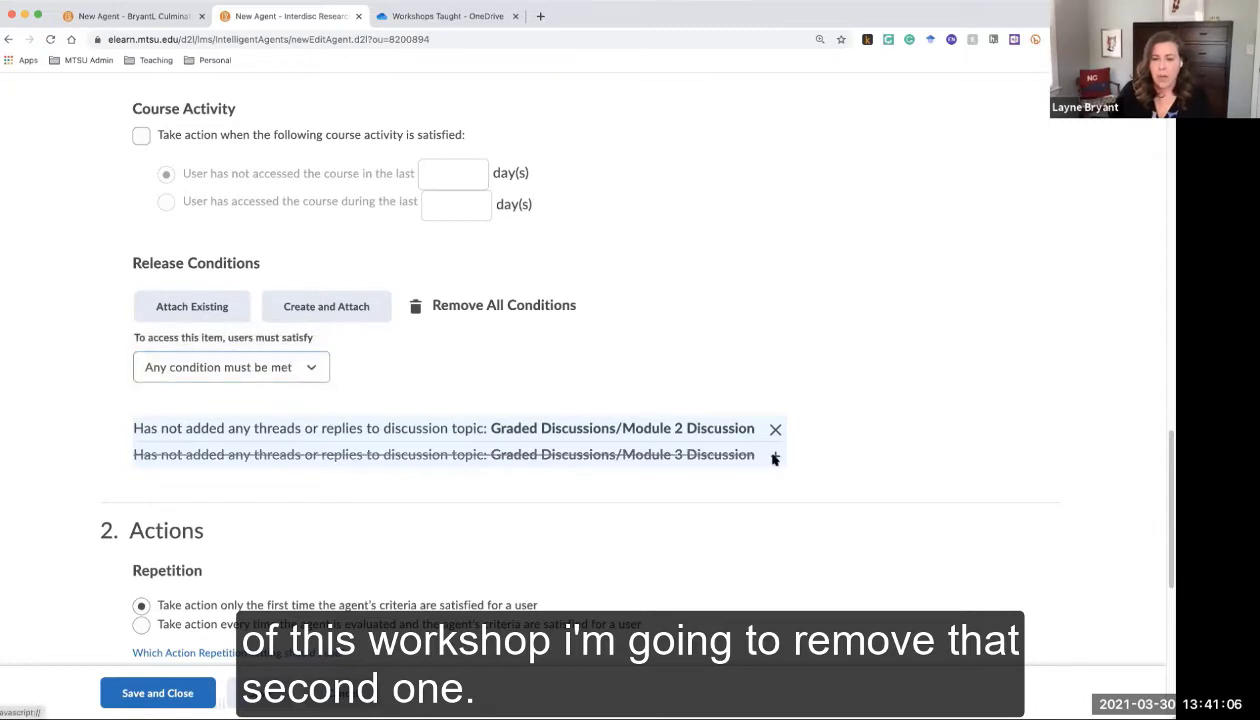
{"action": "left_click", "coordinate": [302, 366]}
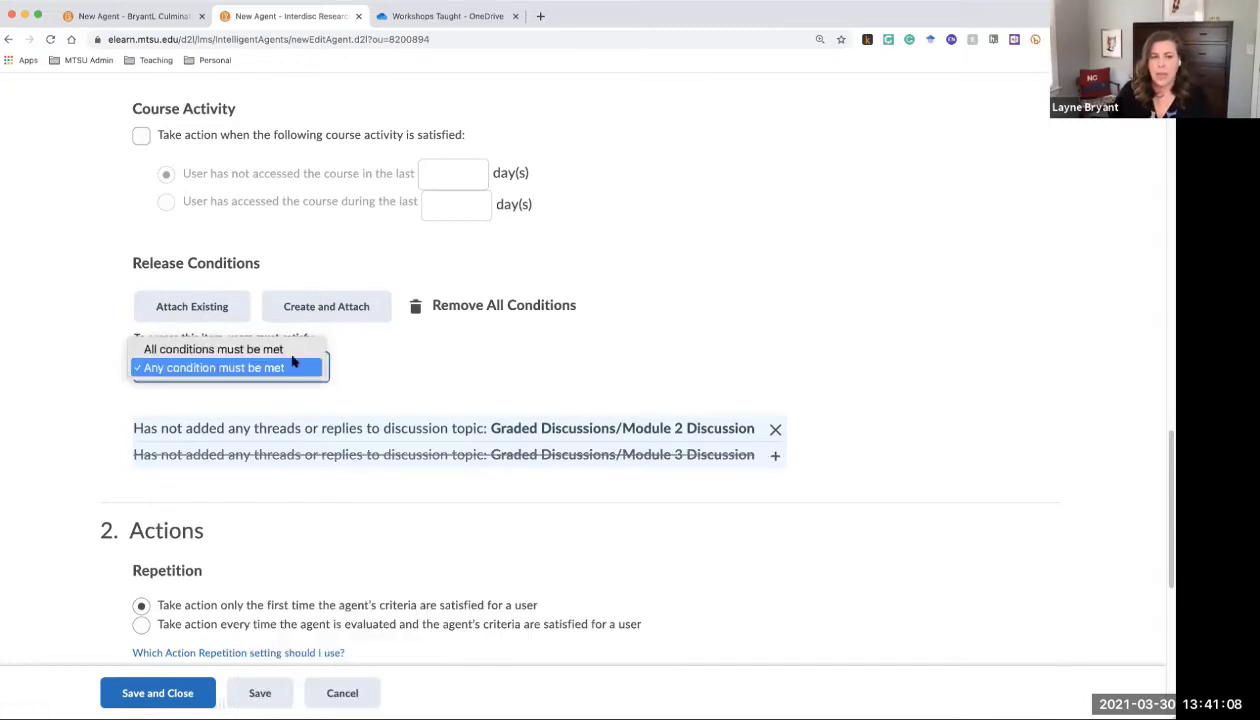
{"action": "left_click", "coordinate": [291, 351]}
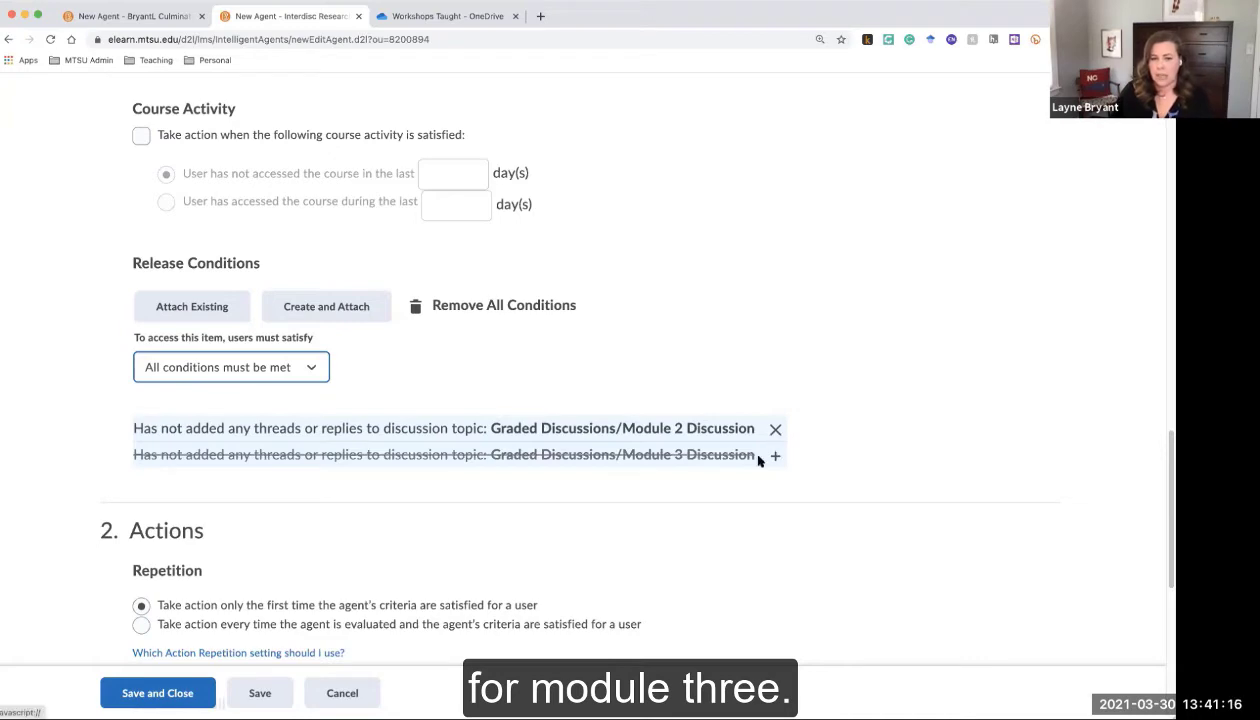
{"action": "scroll", "coordinate": [835, 456], "scroll_direction": "down", "scroll_amount": 2}
Set repetition to act only the first time criteria are met and enable sending an email
{"action": "scroll", "coordinate": [836, 456], "scroll_direction": "down", "scroll_amount": 2}
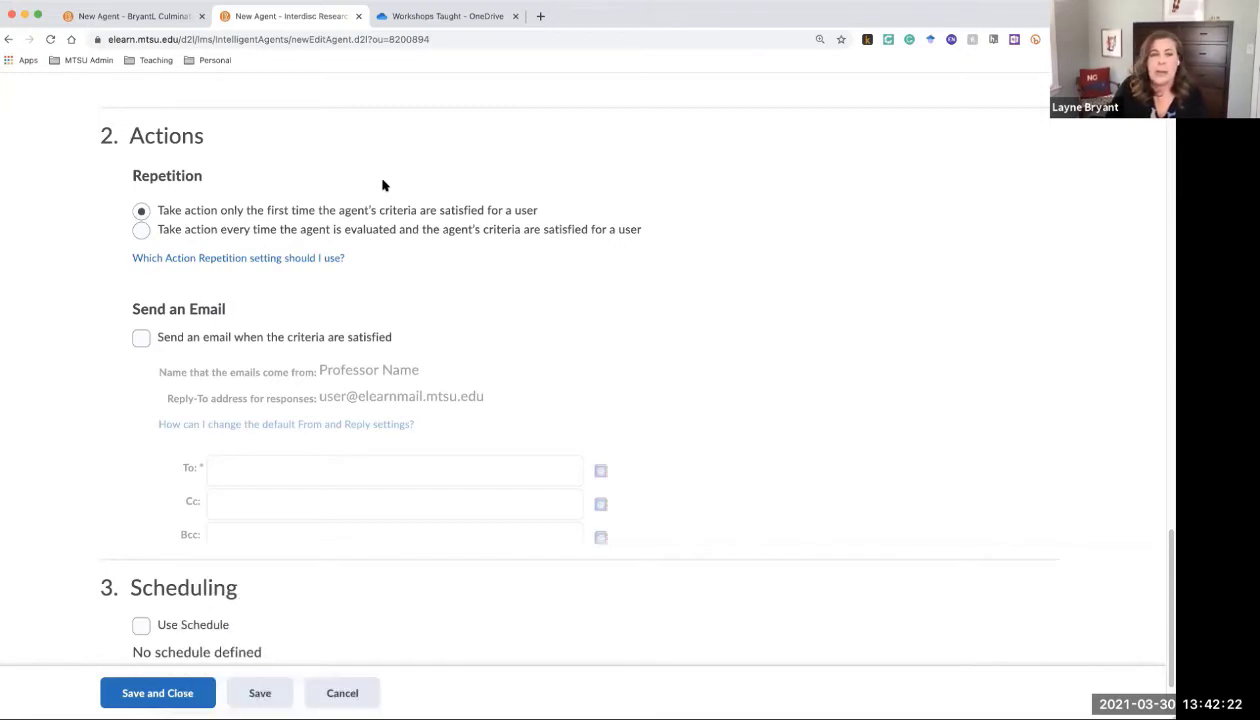
{"action": "left_click", "coordinate": [219, 212]}
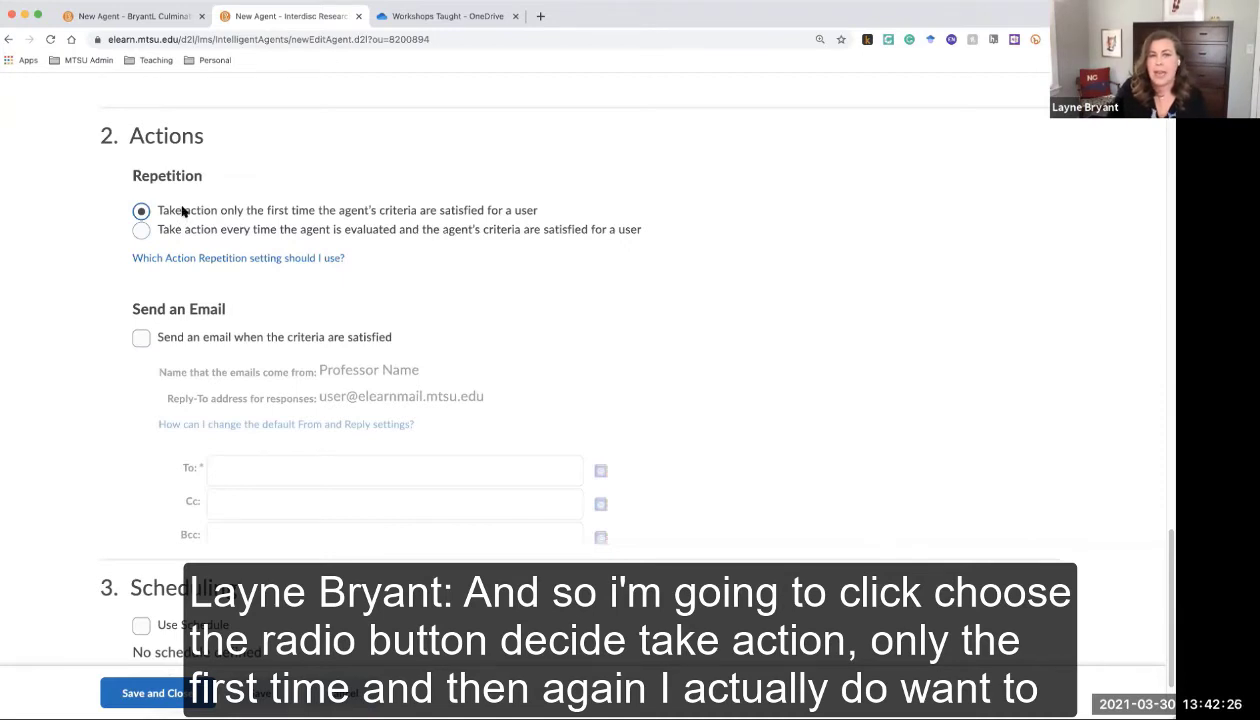
{"action": "left_click", "coordinate": [141, 338]}
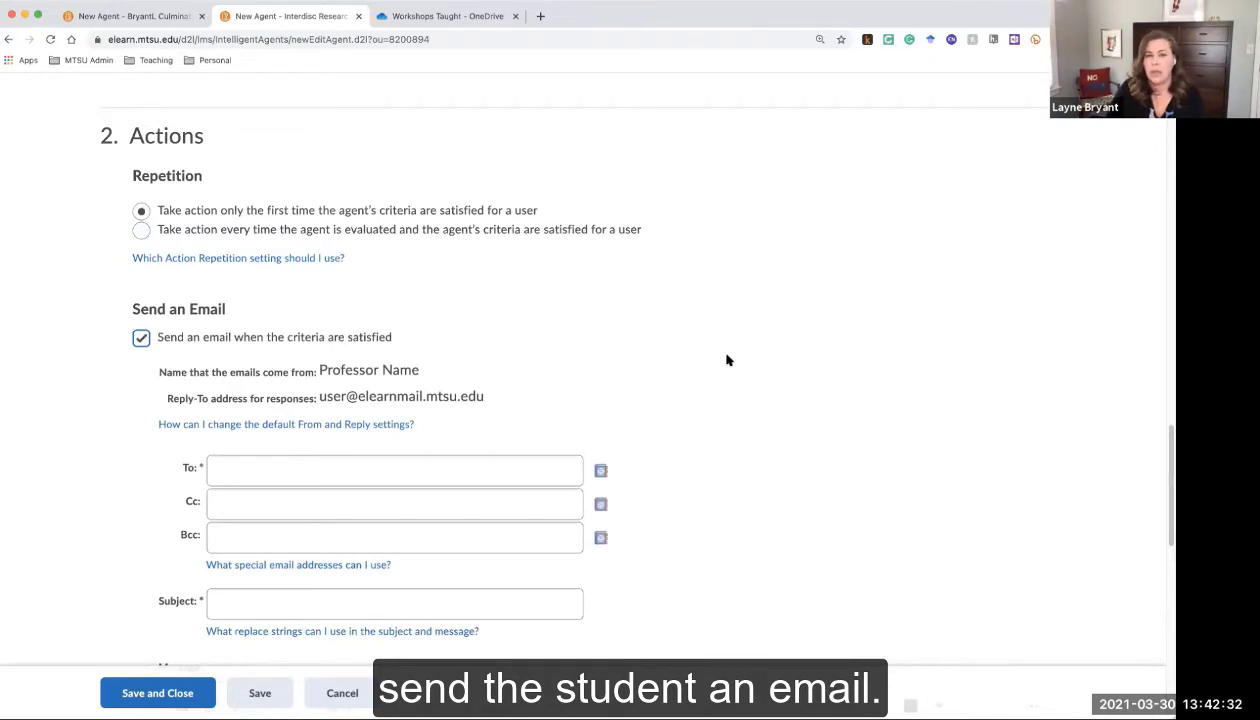
{"action": "scroll", "coordinate": [727, 360], "scroll_direction": "down", "scroll_amount": 3}
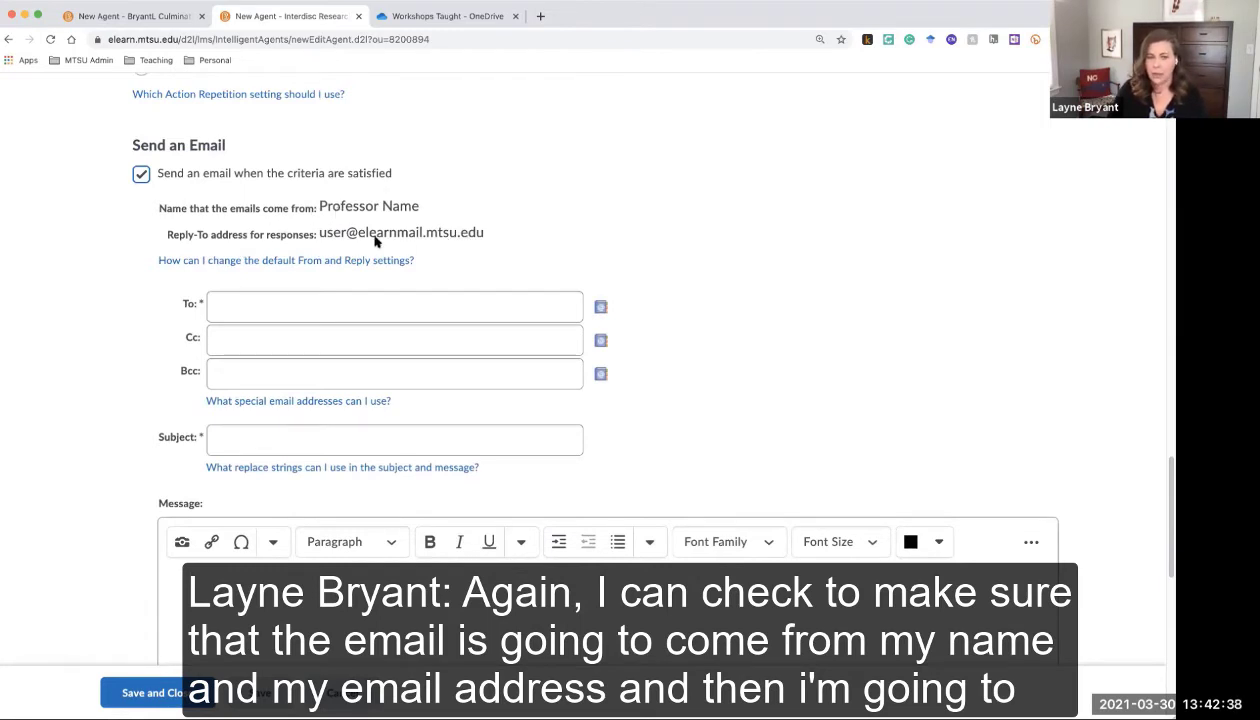
Address the email To {InitiatingUser}
{"action": "left_click", "coordinate": [363, 301]}
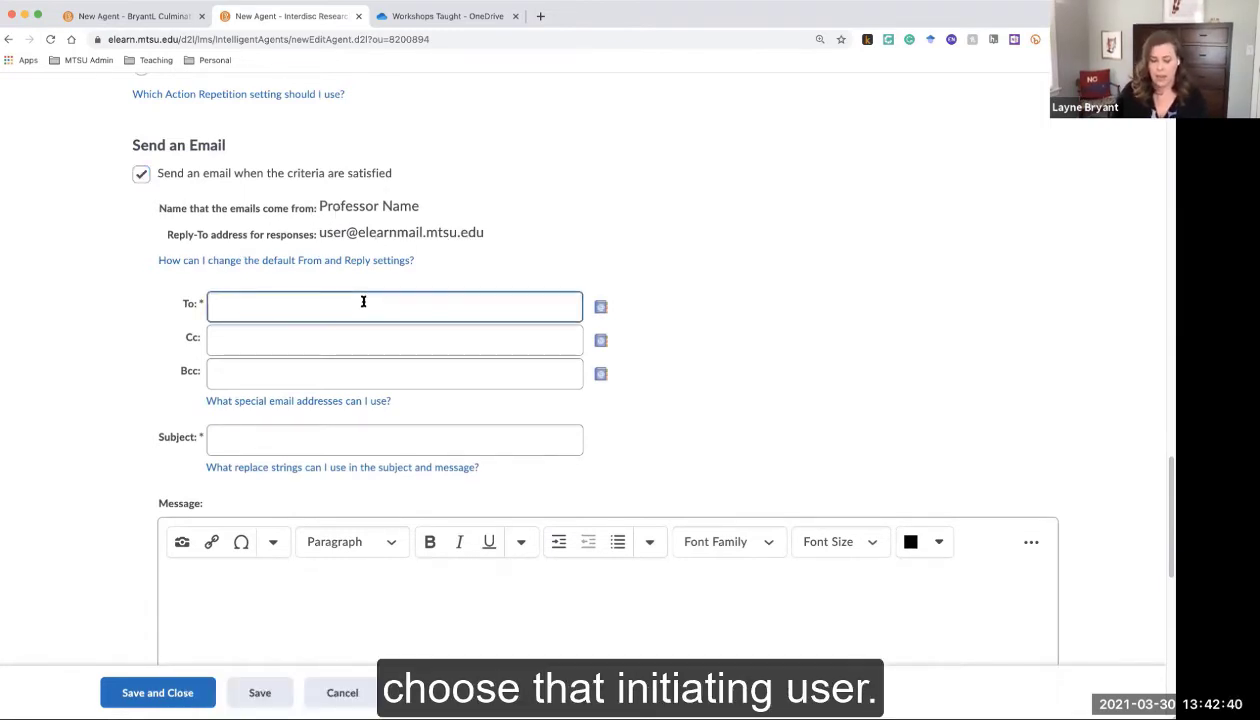
{"action": "type", "text": "{InitiatingUser}"}
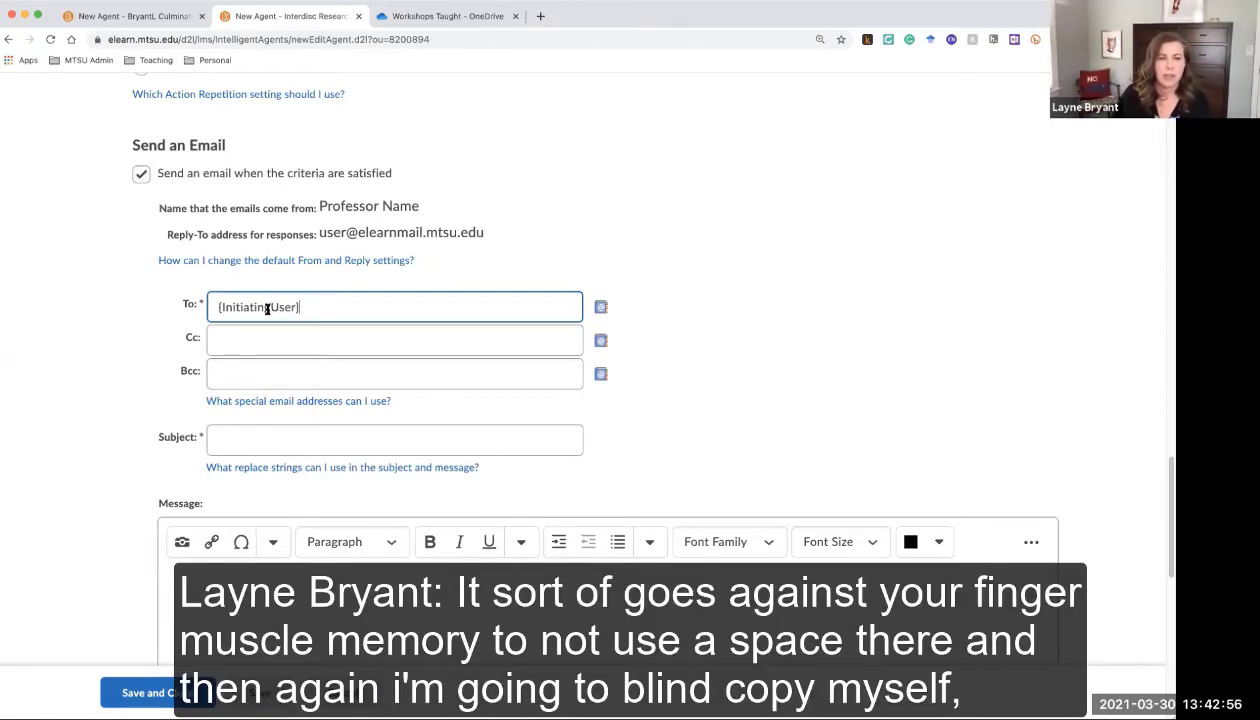
Put the instructor's own elearn email address in Bcc
{"action": "left_click", "coordinate": [256, 370]}
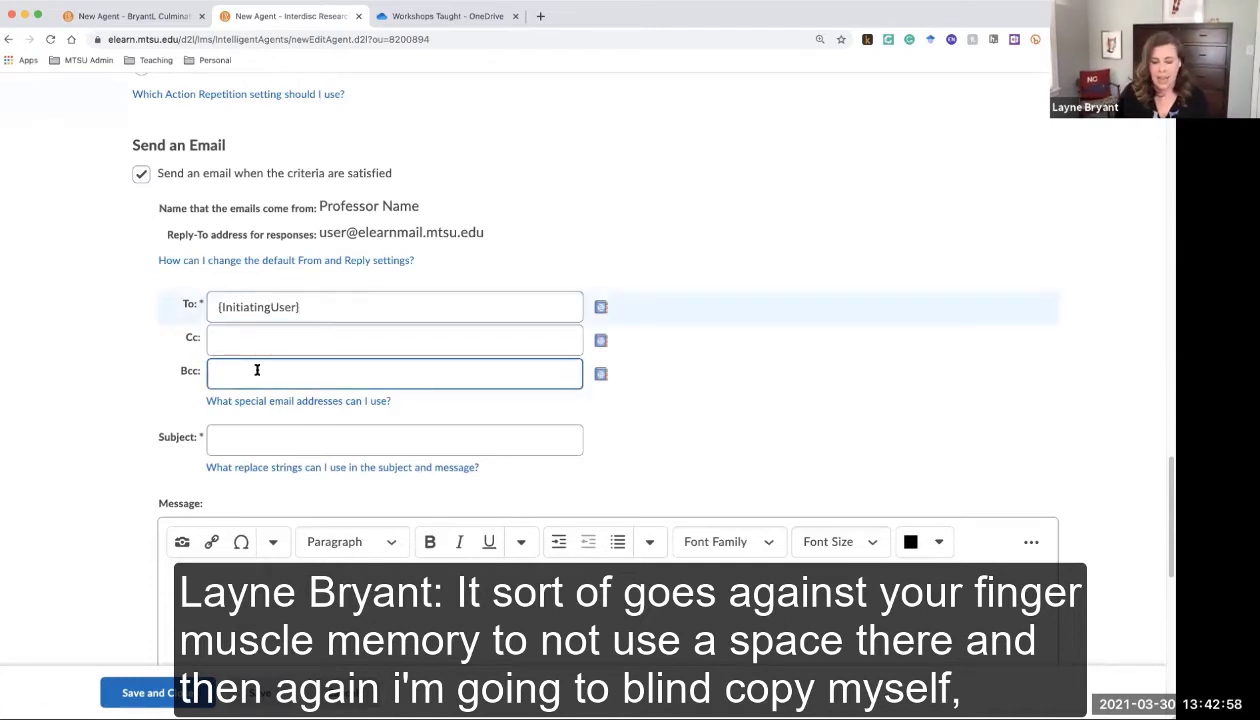
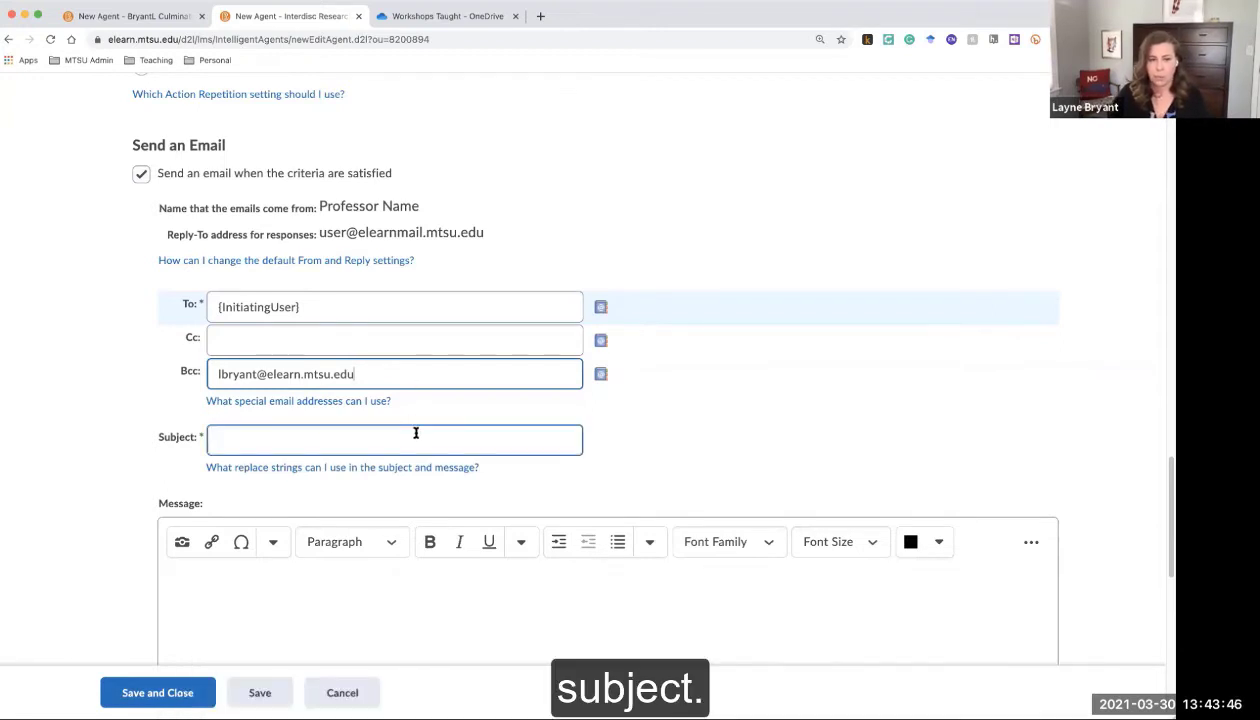
Set the email subject to 'Reminder: Discussion 3 Underway'
{"action": "left_click", "coordinate": [416, 433]}
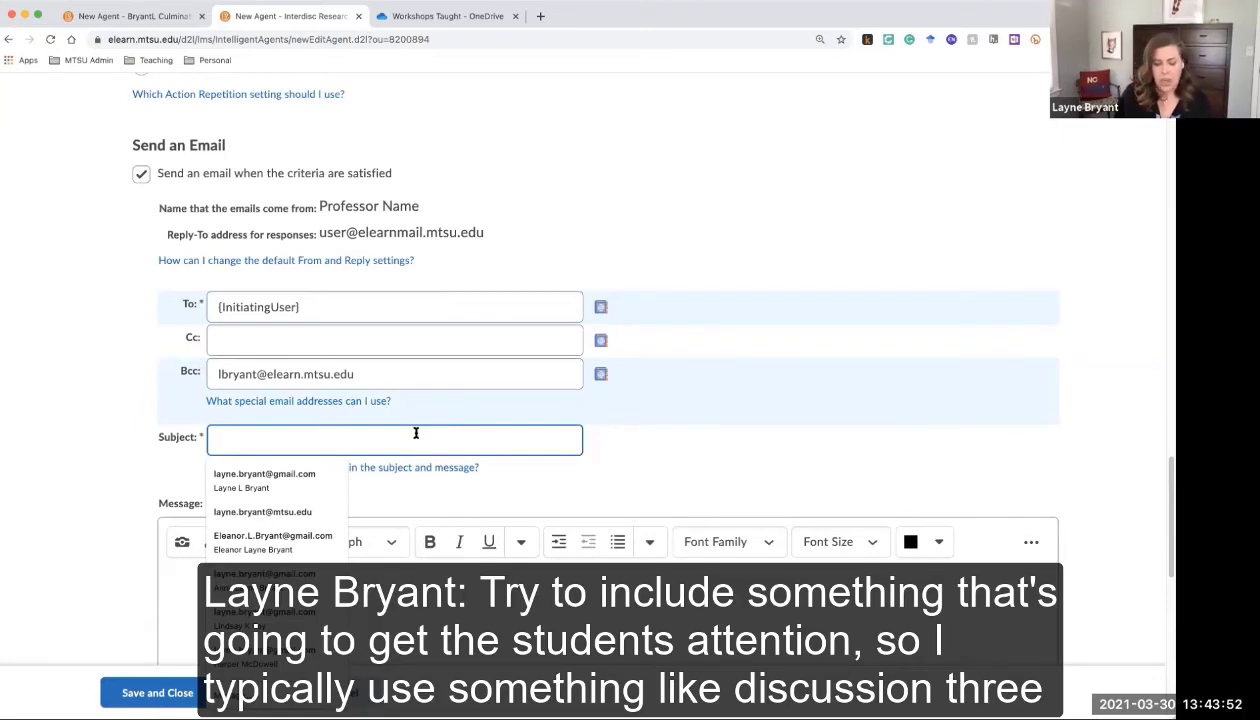
{"action": "type", "text": "Discussion 3 U"}
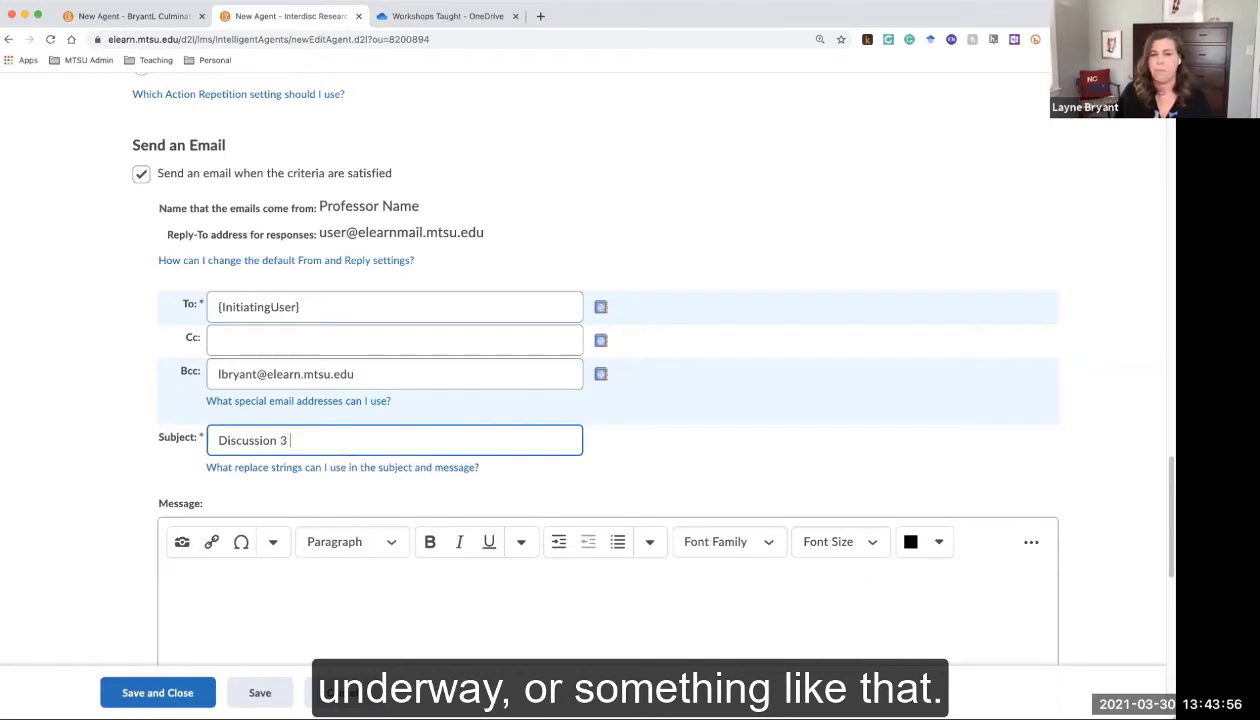
{"action": "type", "text": "erway"}
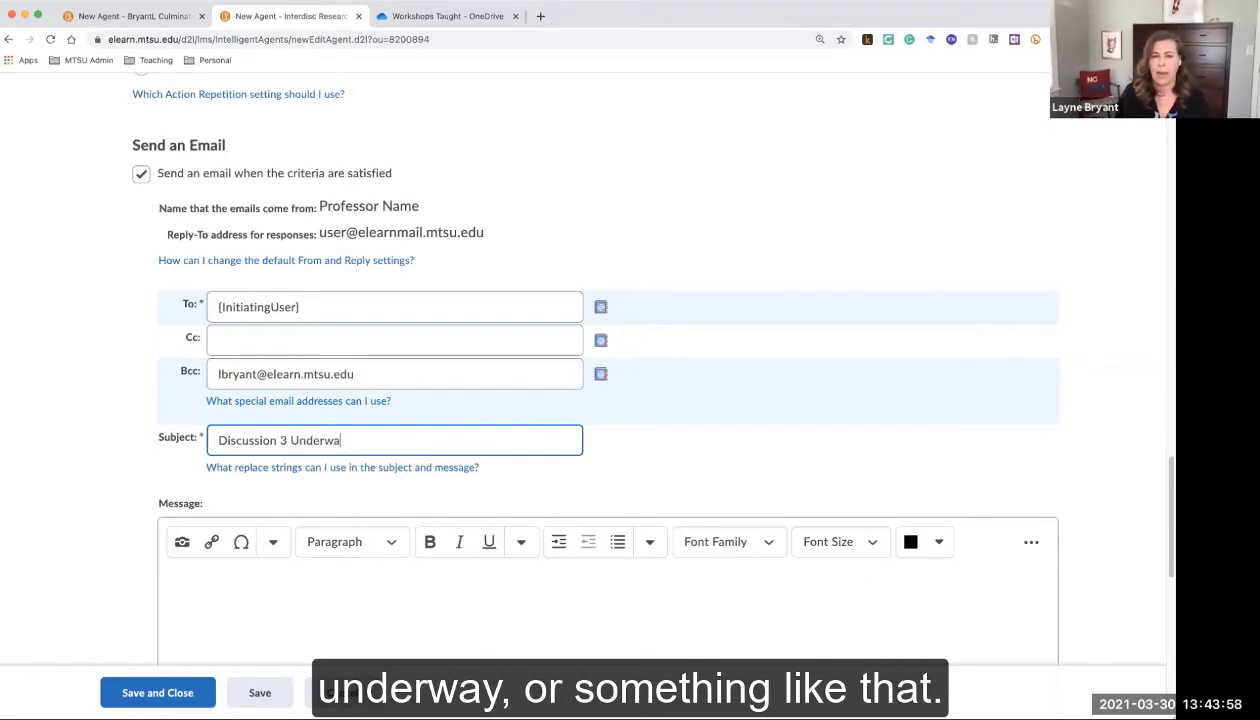
{"action": "left_click", "coordinate": [216, 437]}
{"action": "type", "text": "Reminder:"}
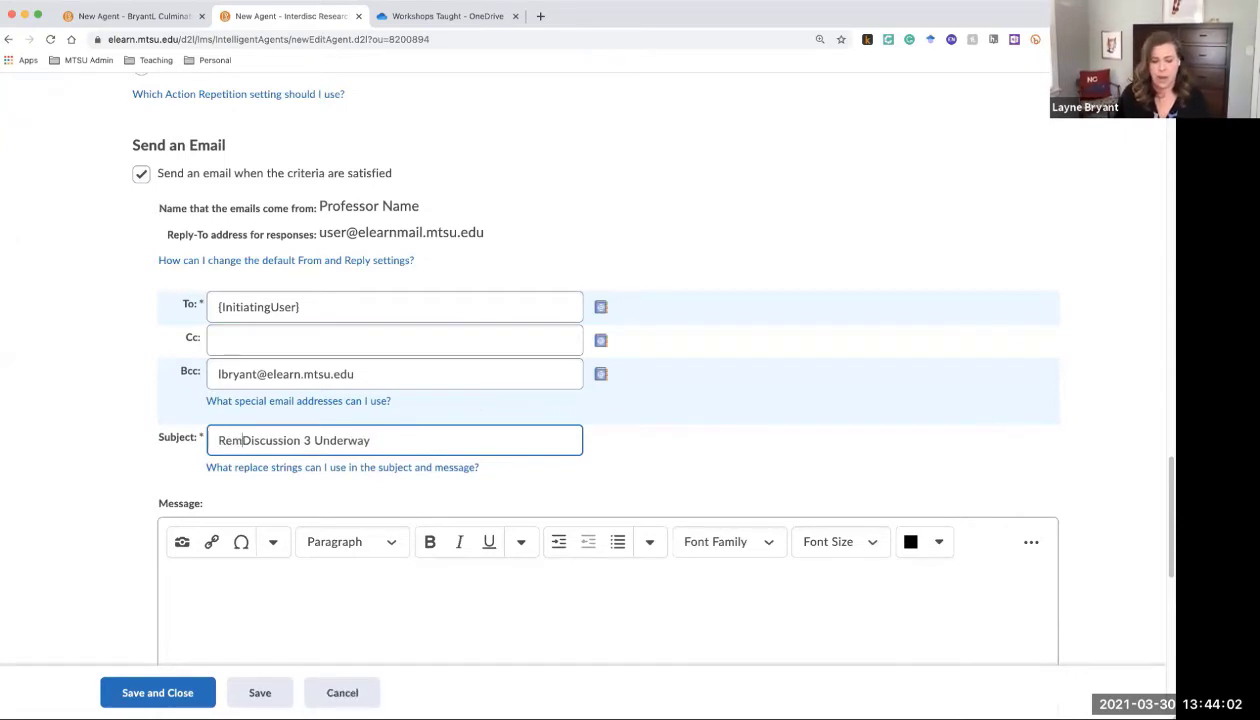
Begin the message body with the greeting 'Hello {InitiatingUser},' followed by a new line
{"action": "left_click", "coordinate": [294, 568]}
{"action": "scroll", "coordinate": [448, 489], "scroll_direction": "down", "scroll_amount": 2}
{"action": "scroll", "coordinate": [448, 489], "scroll_direction": "down", "scroll_amount": 1}
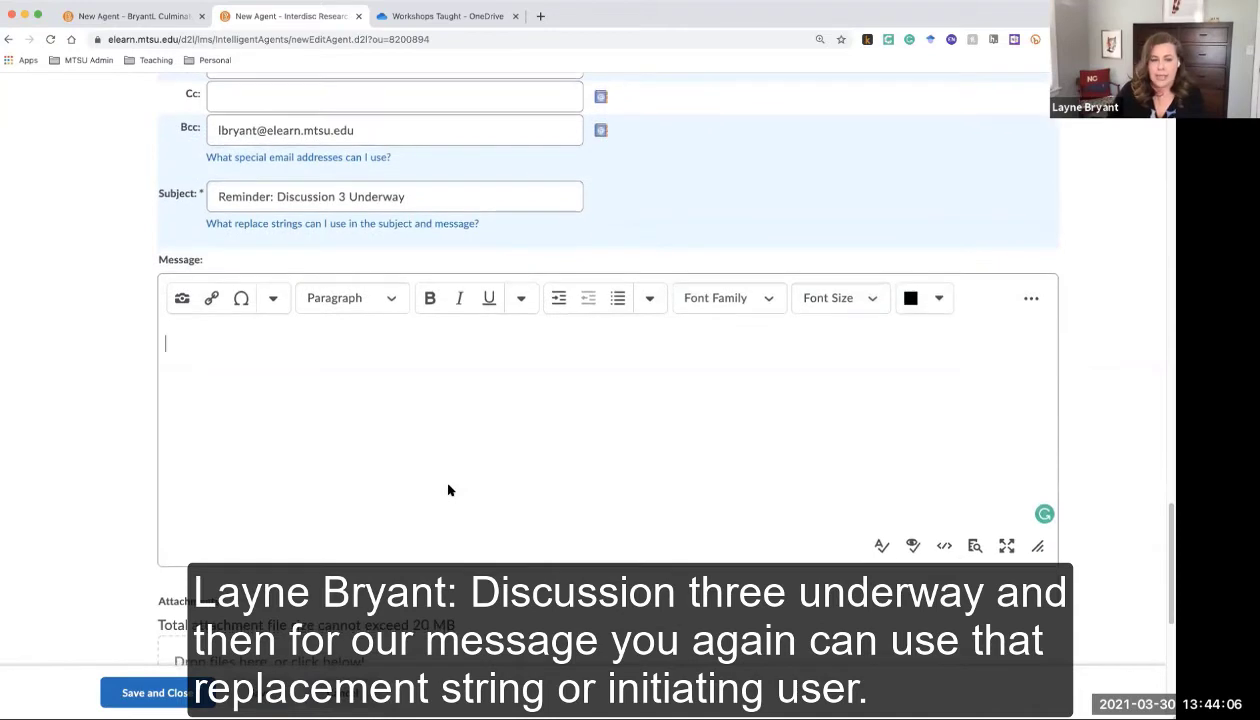
{"action": "type", "text": "Hello {"}
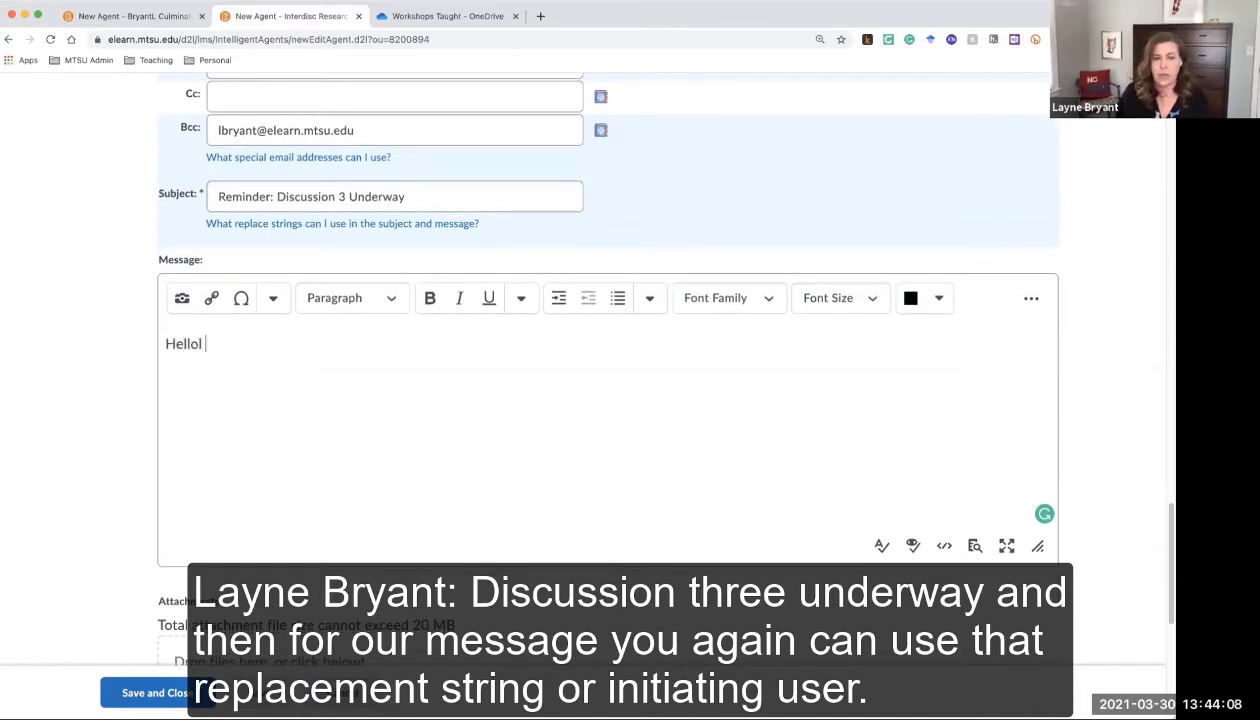
{"action": "type", "text": "I"}
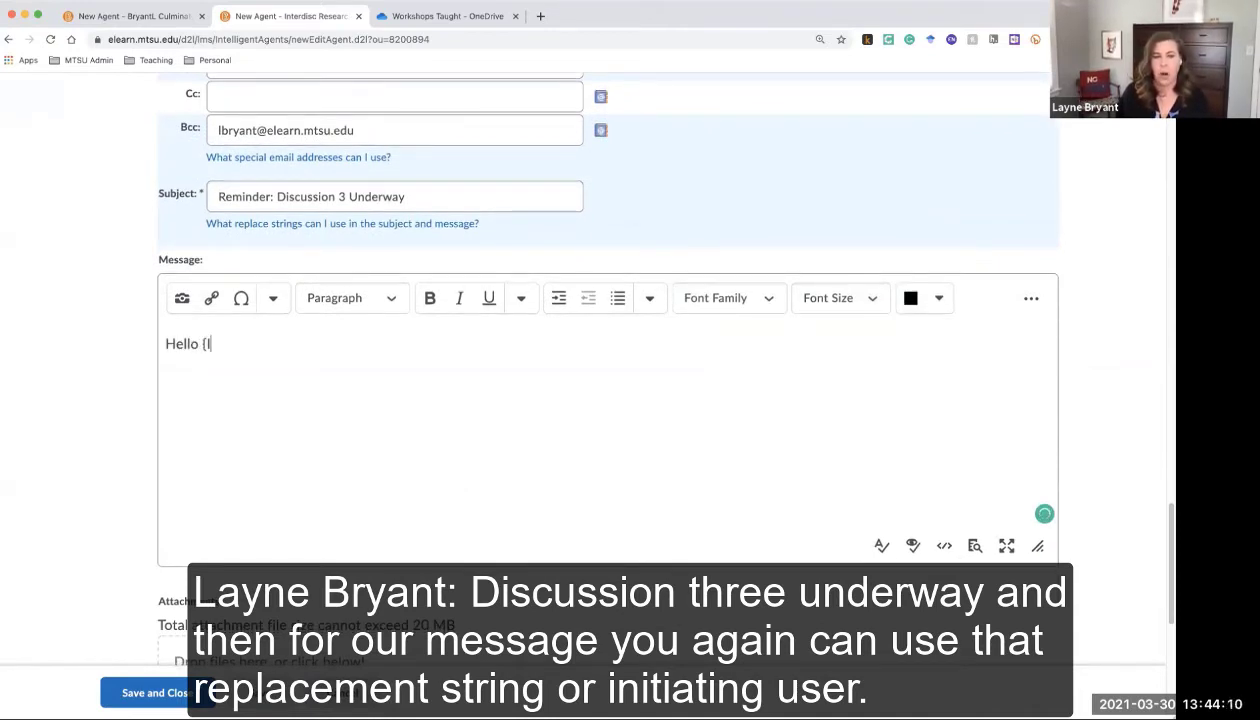
{"action": "type", "text": "nitiating"}
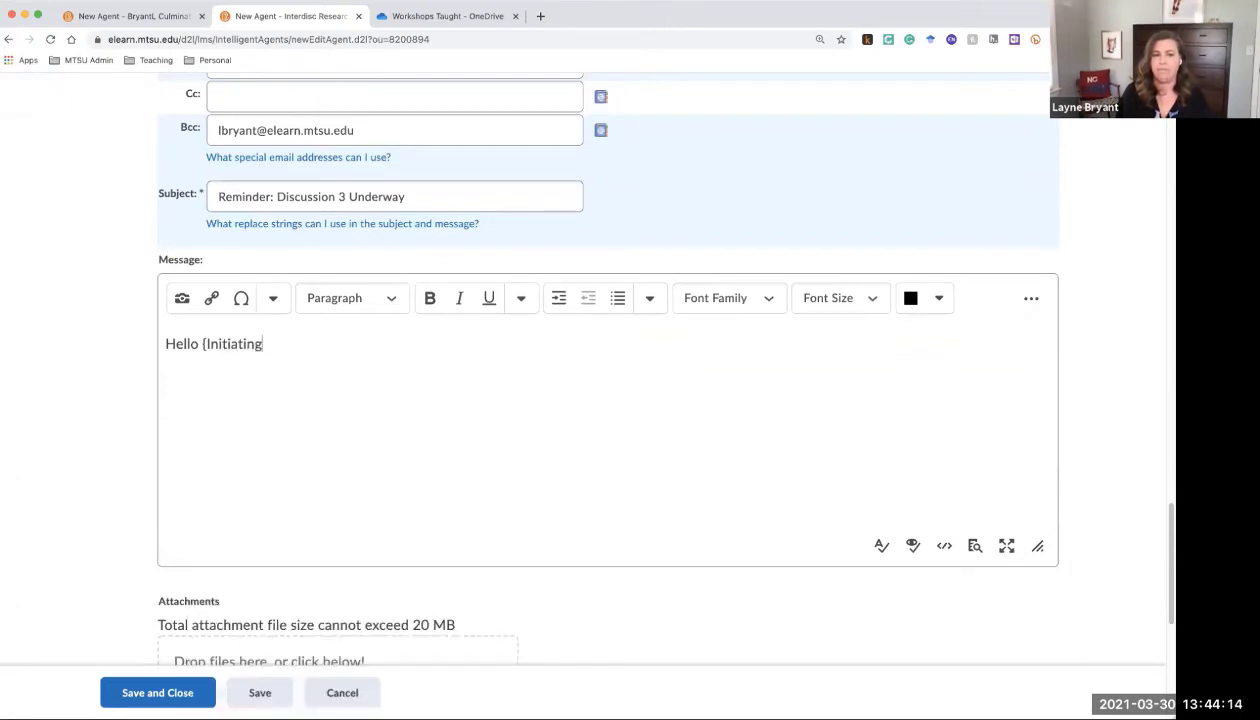
{"action": "type", "text": "User},"}
{"action": "key", "text": "Return"}
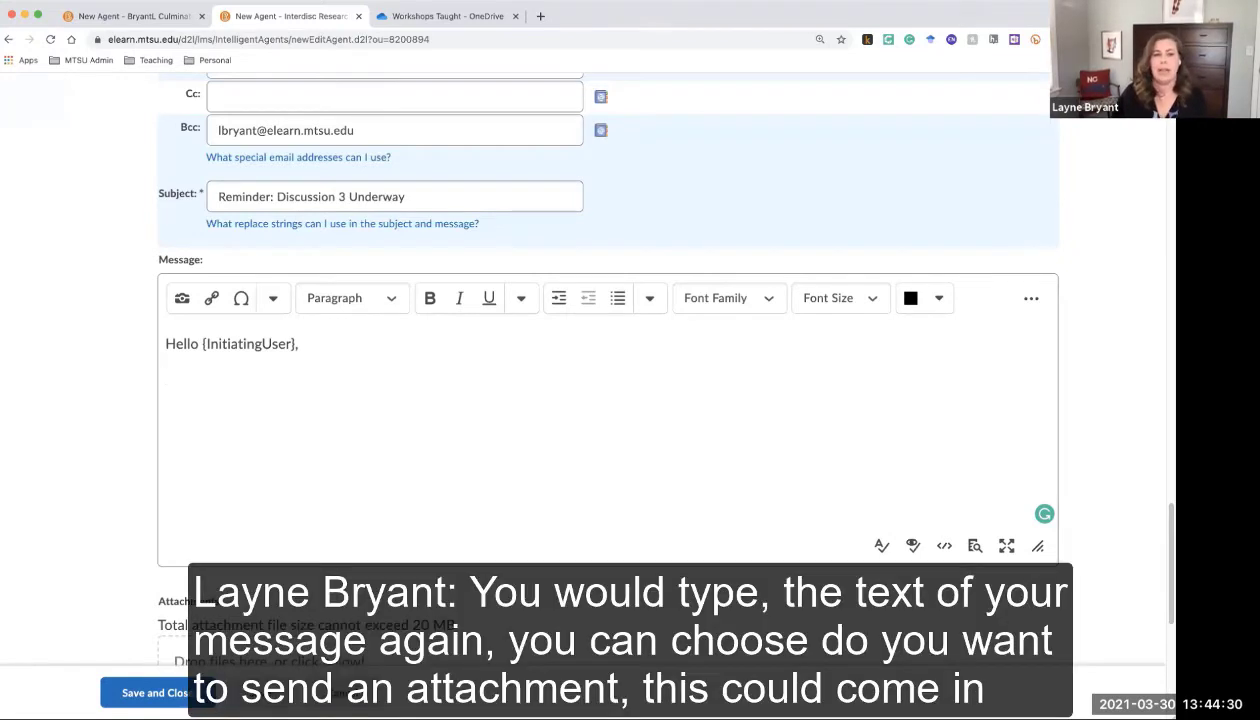
{"action": "scroll", "coordinate": [100, 272], "scroll_direction": "down", "scroll_amount": 5}
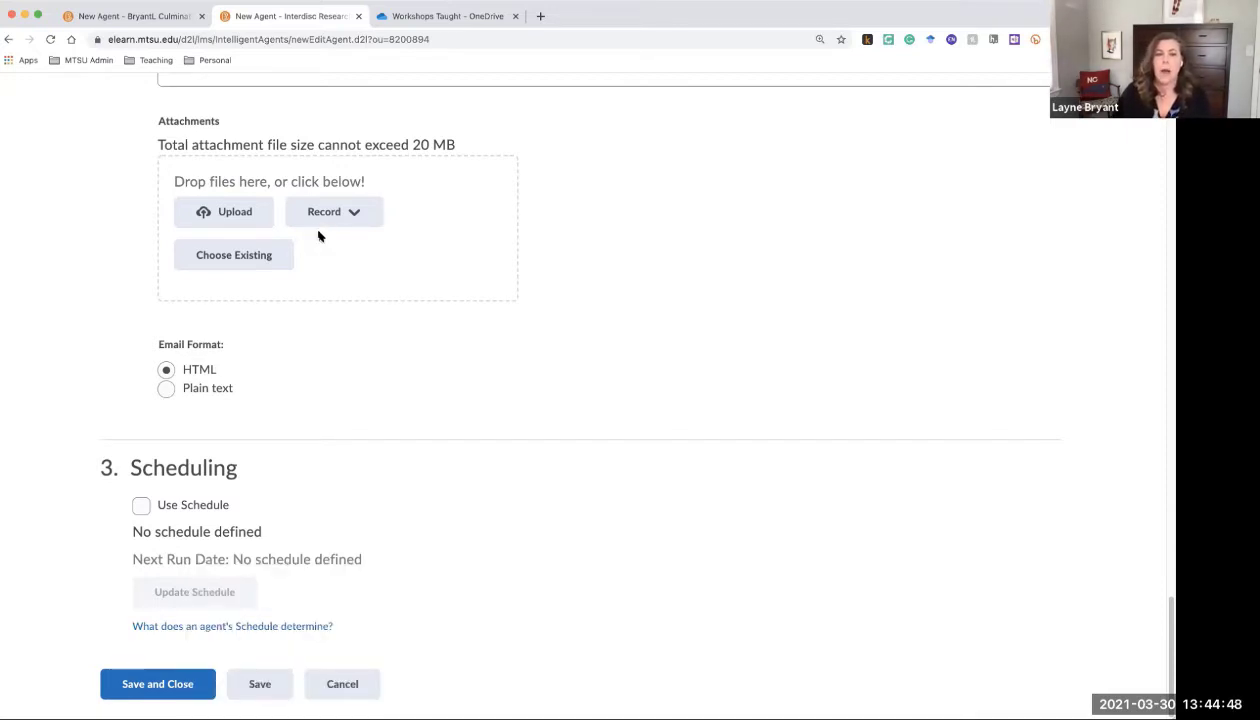
{"action": "scroll", "coordinate": [350, 194], "scroll_direction": "up", "scroll_amount": 3}
{"action": "scroll", "coordinate": [350, 194], "scroll_direction": "up", "scroll_amount": 2}
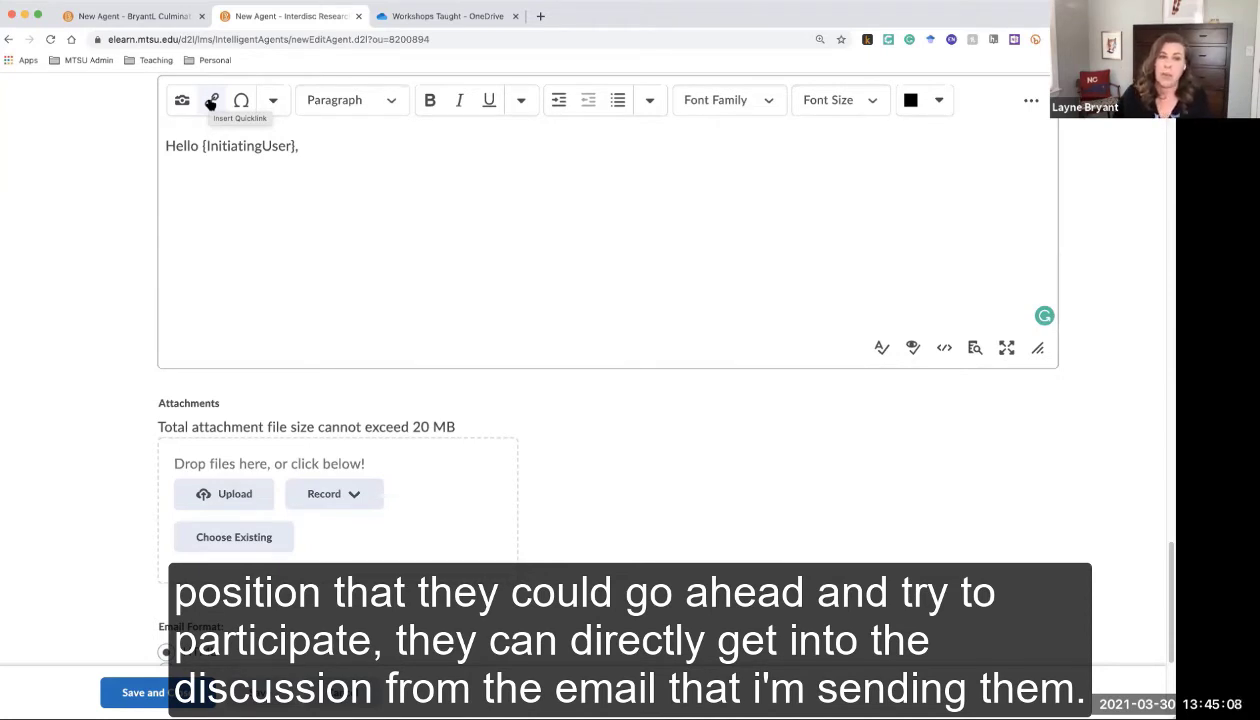
Scroll down to the Scheduling section and enable the Use Schedule option for the agent
{"action": "scroll", "coordinate": [388, 353], "scroll_direction": "down", "scroll_amount": 4}
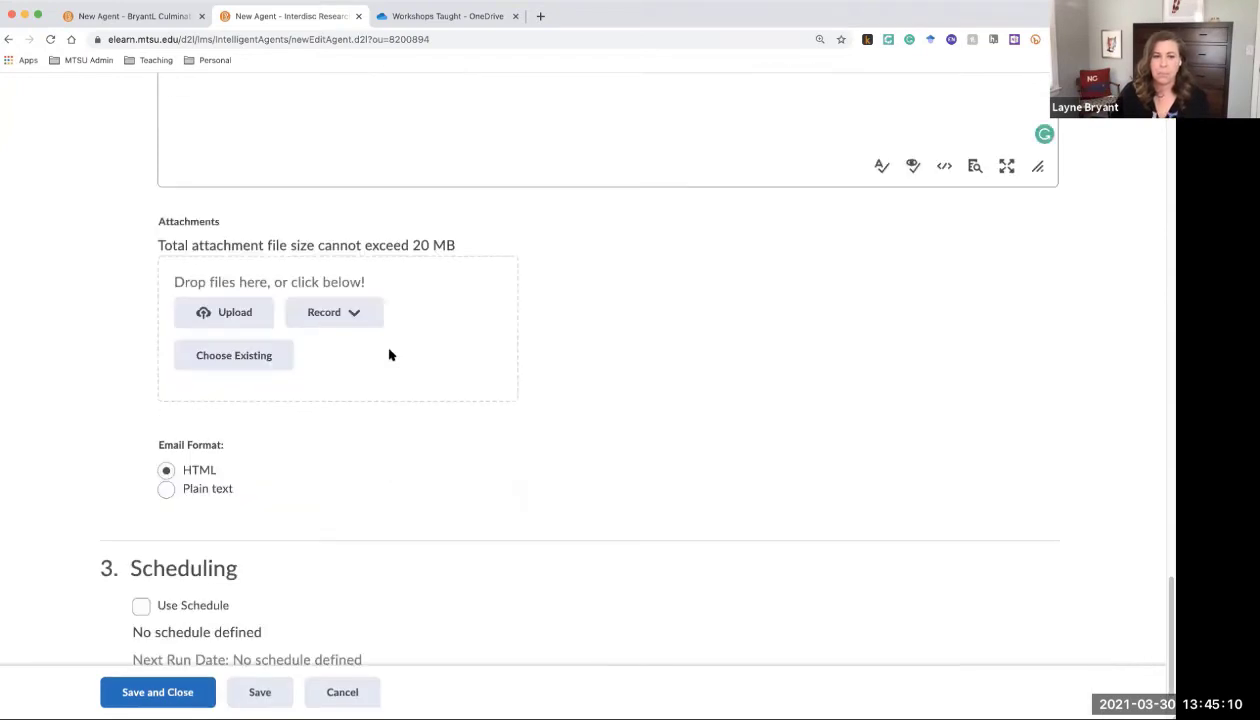
{"action": "scroll", "coordinate": [354, 383], "scroll_direction": "down", "scroll_amount": 2}
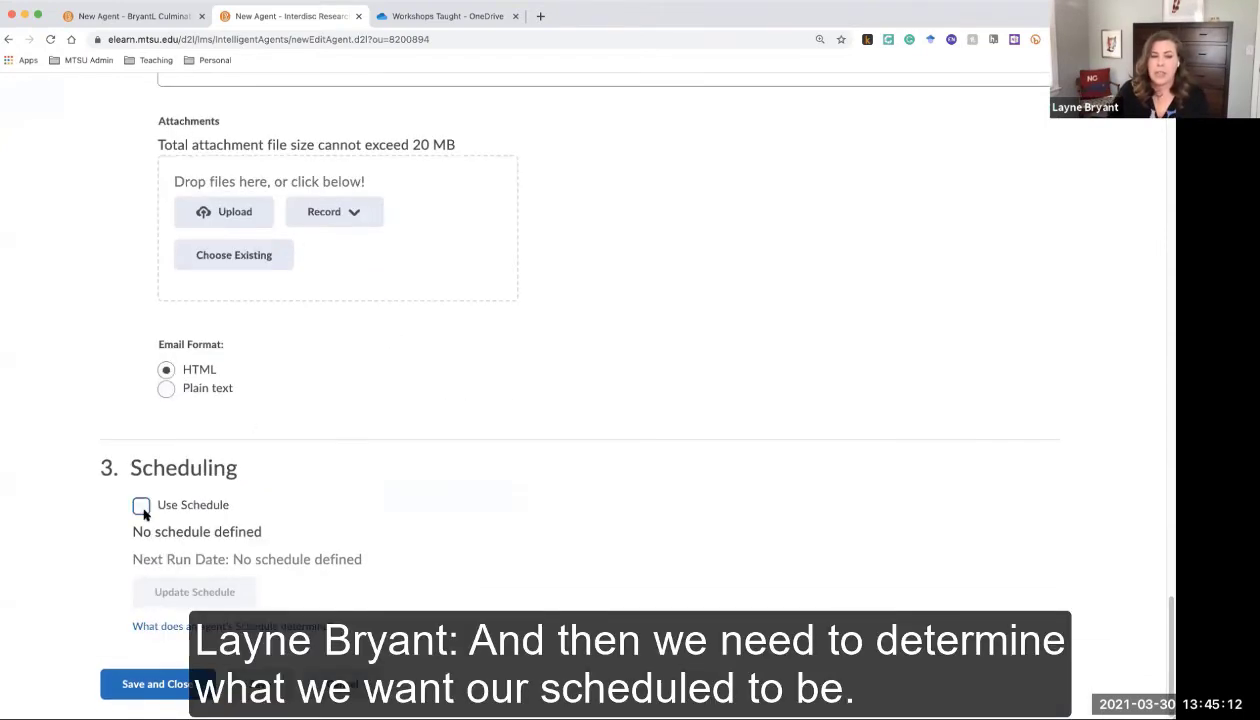
{"action": "left_click", "coordinate": [141, 505]}
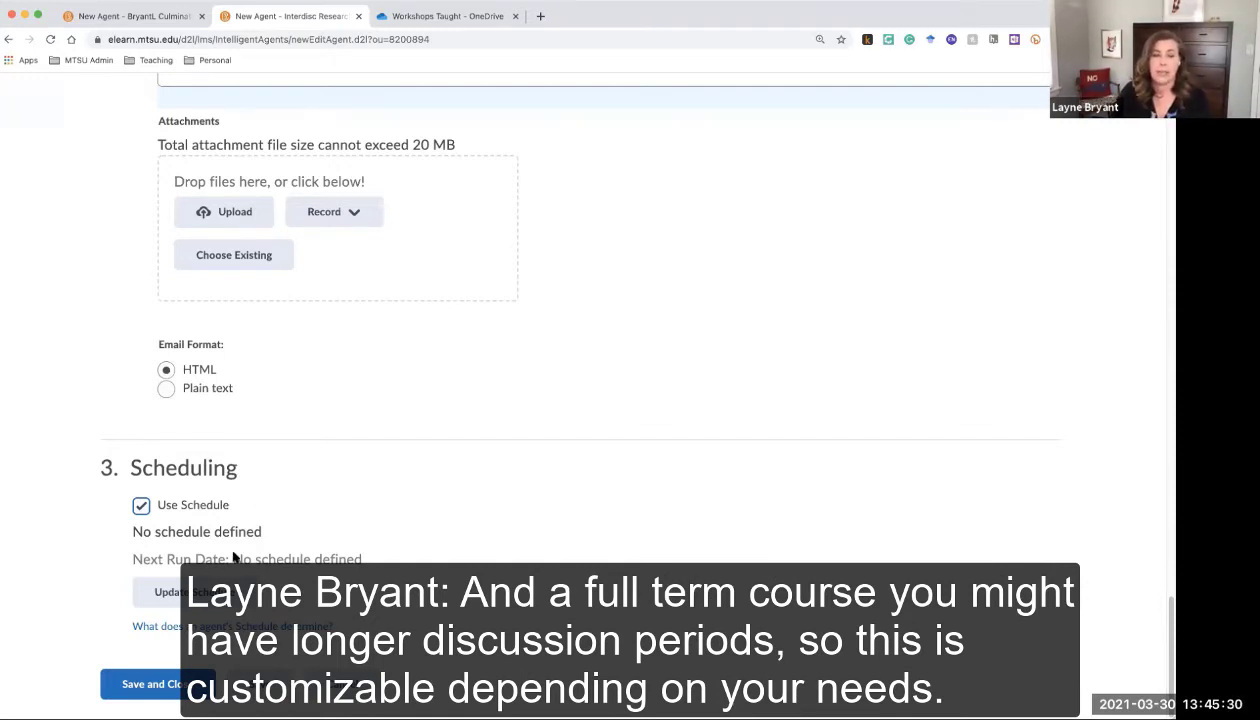
In the enlarged schedule dialog, set Repeats Every to 1 day and enable Has Start Date and Has End Date
{"action": "left_click", "coordinate": [222, 593]}
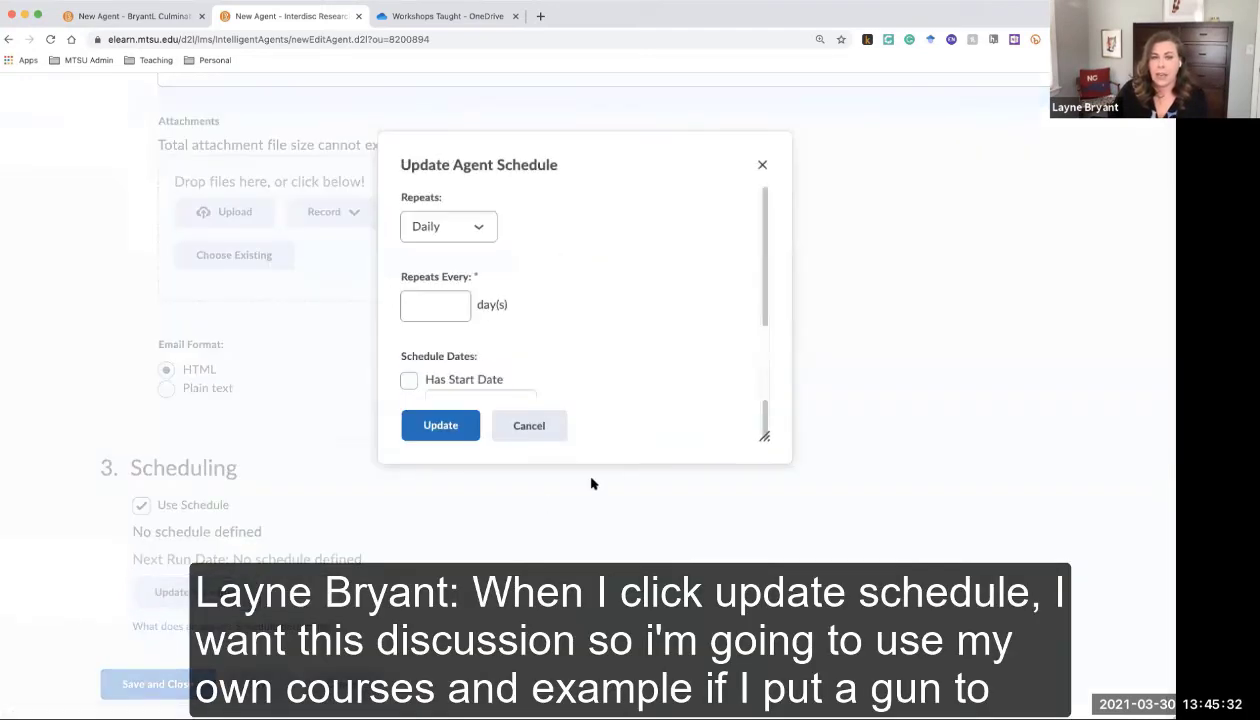
{"action": "left_click_drag", "start_coordinate": [759, 436], "coordinate": [930, 575]}
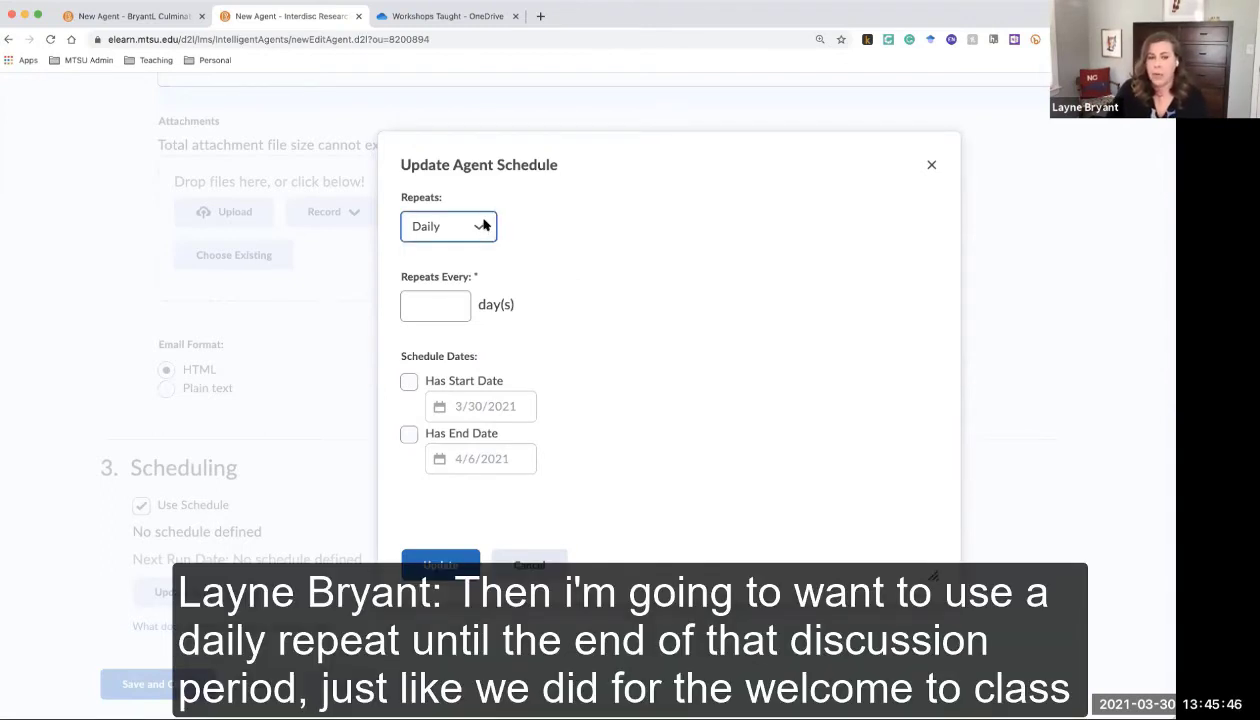
{"action": "left_click", "coordinate": [436, 298]}
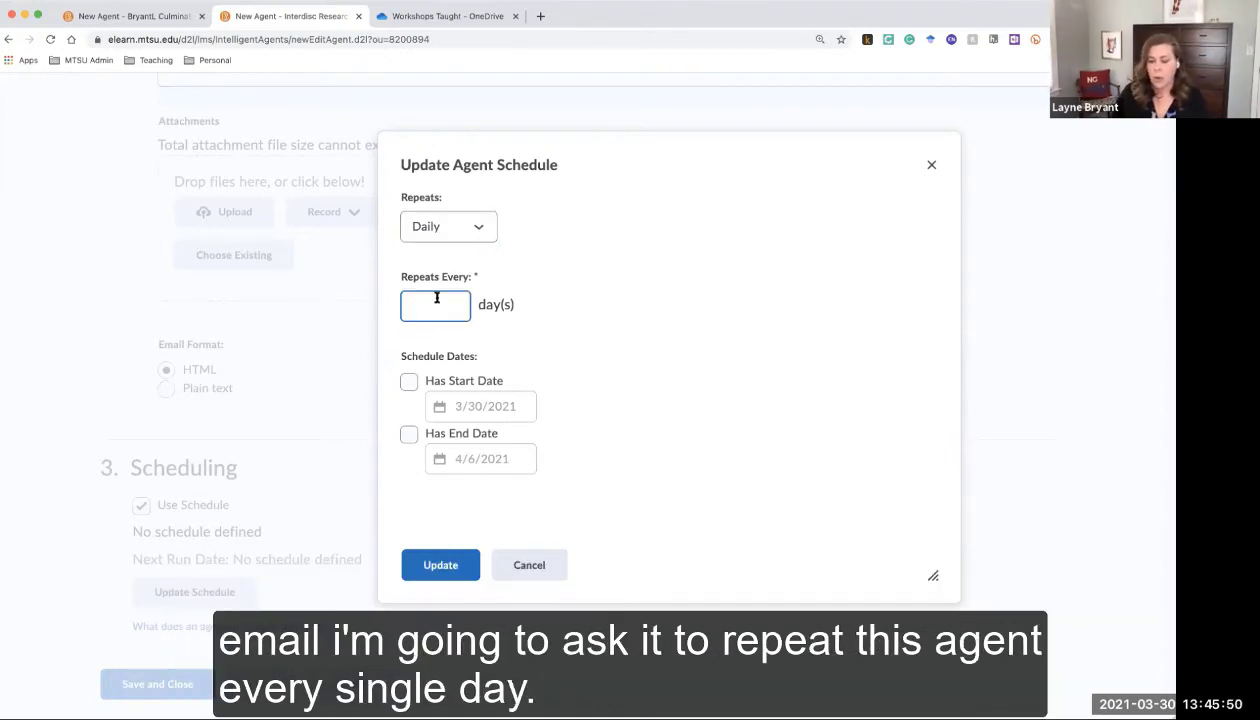
{"action": "type", "text": "1"}
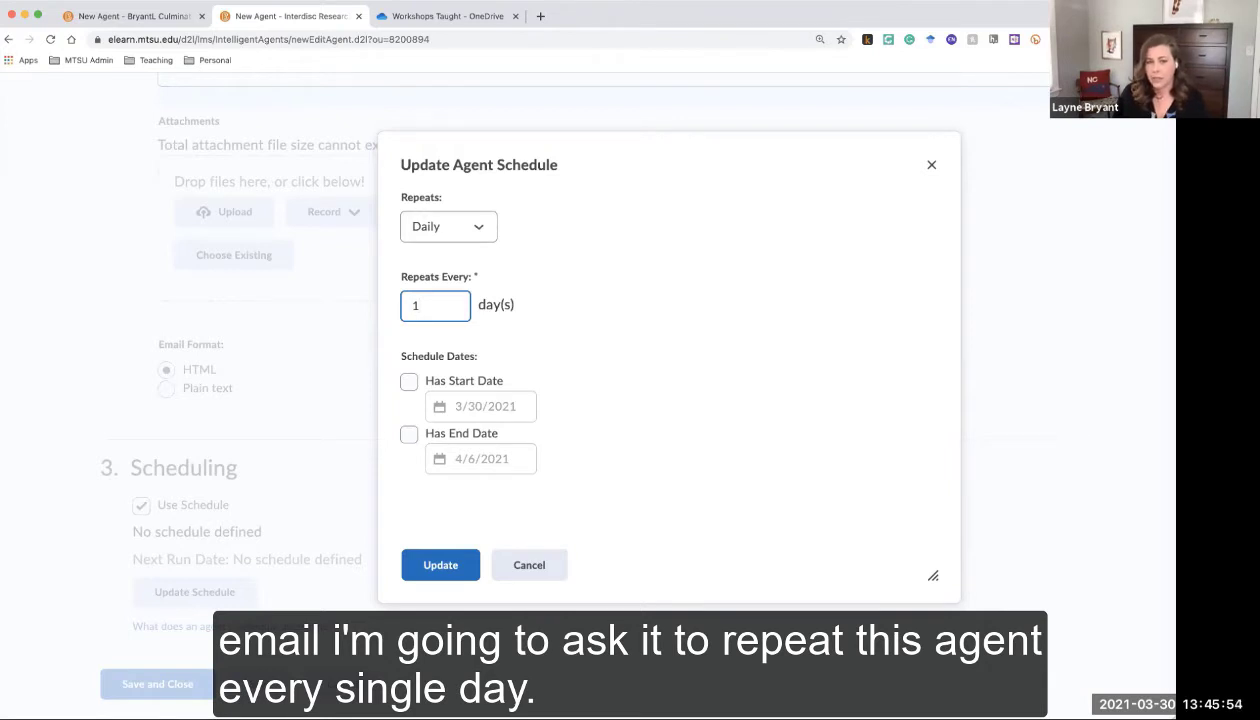
{"action": "left_click", "coordinate": [409, 383]}
{"action": "left_click", "coordinate": [408, 434]}
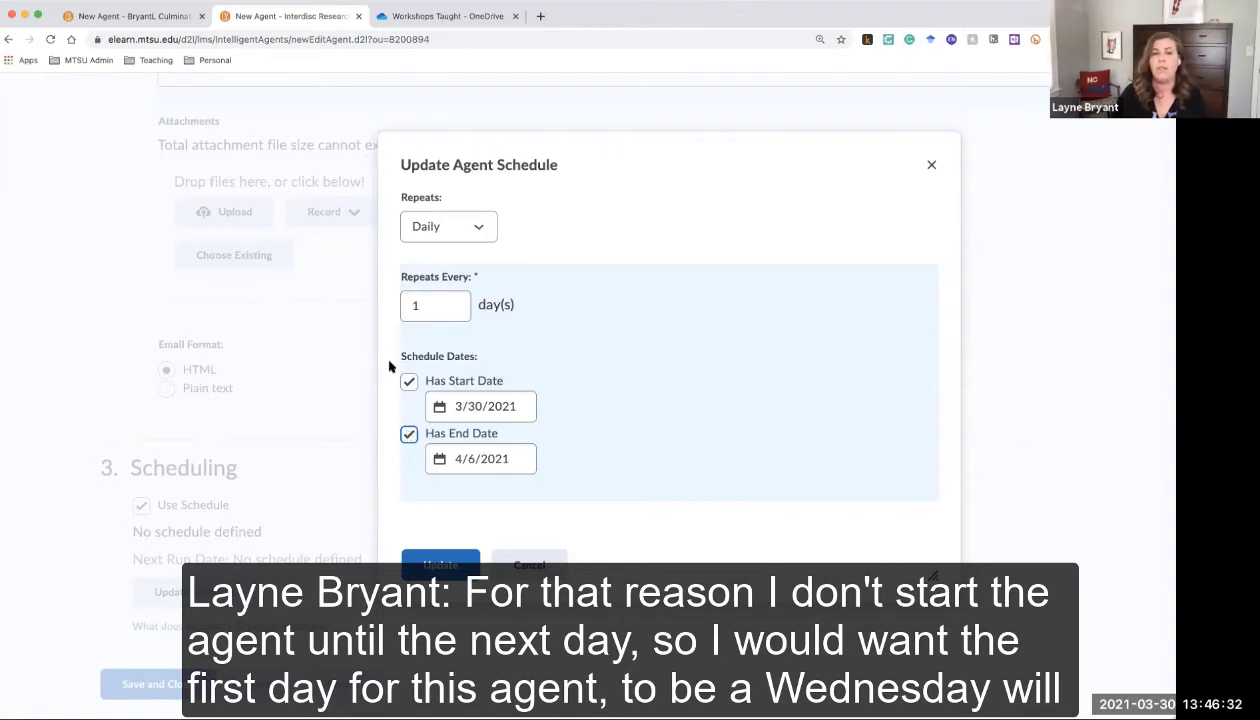
Pick March 3, 2021 as the start date and March 6 as the end date, then apply the schedule
{"action": "left_click", "coordinate": [483, 406]}
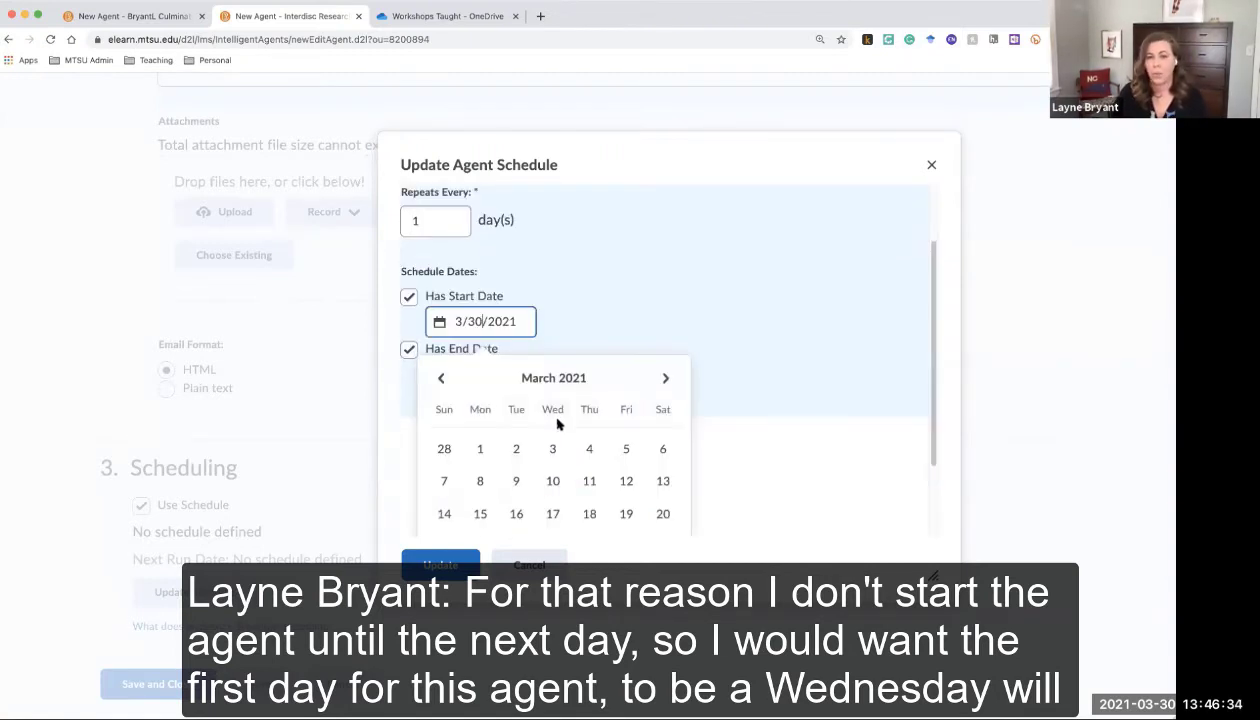
{"action": "left_click", "coordinate": [552, 449]}
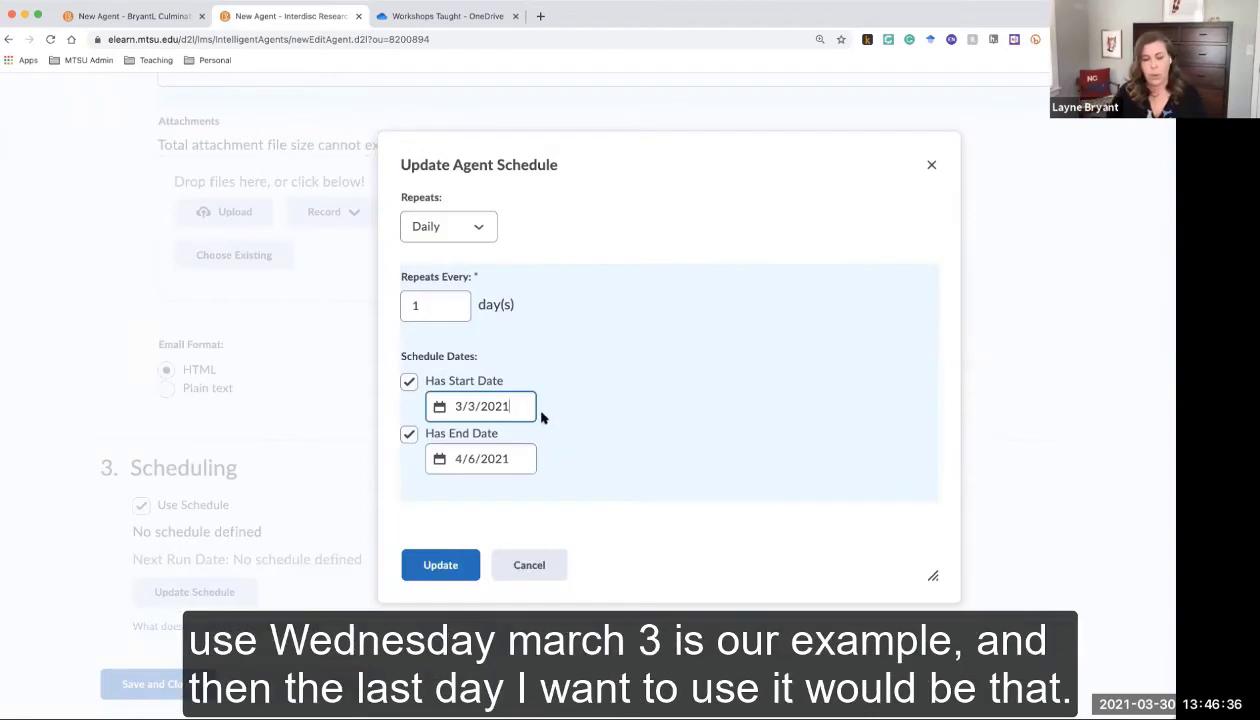
{"action": "left_click", "coordinate": [516, 460]}
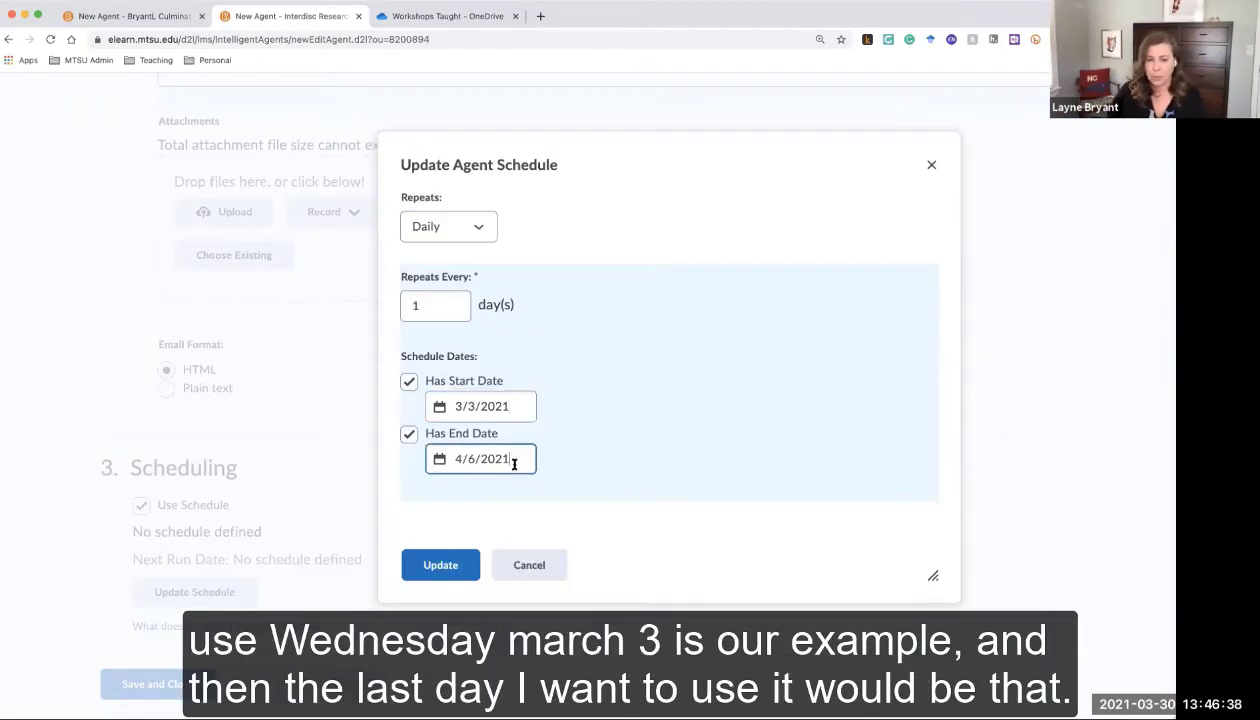
{"action": "left_click_drag", "start_coordinate": [934, 343], "coordinate": [936, 425]}
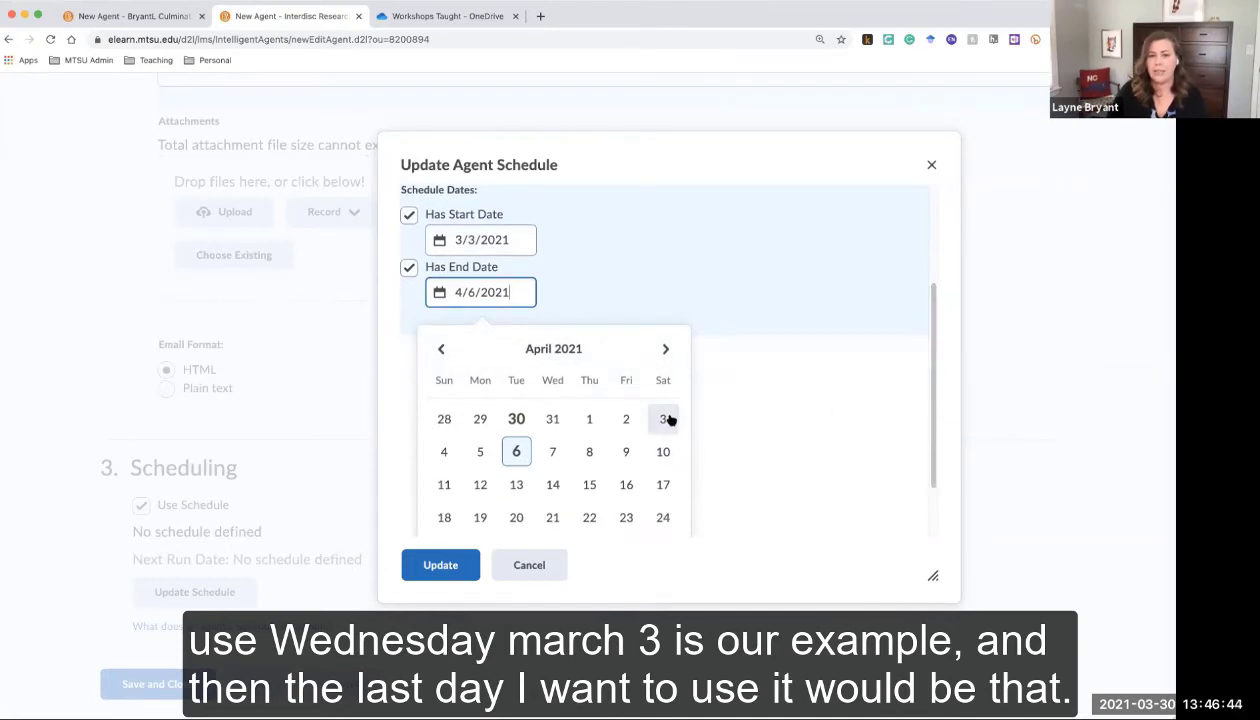
{"action": "left_click", "coordinate": [439, 350]}
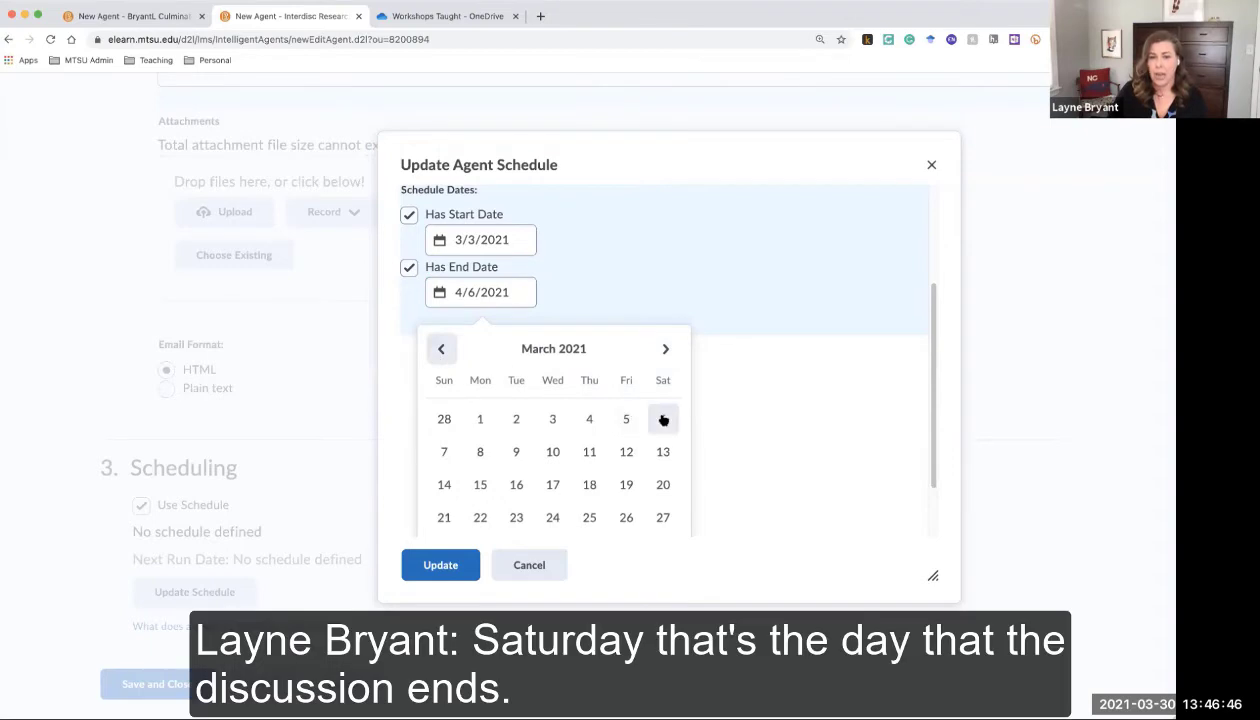
{"action": "left_click", "coordinate": [663, 420]}
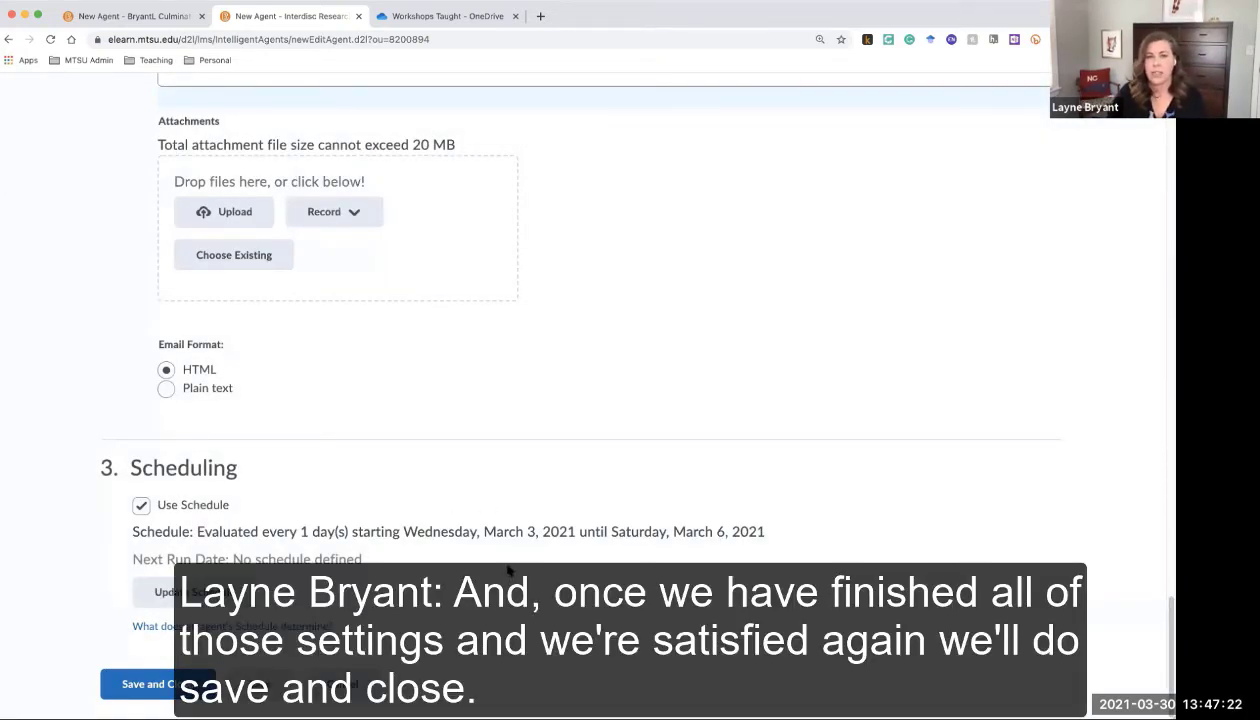
{"action": "left_click", "coordinate": [165, 675]}
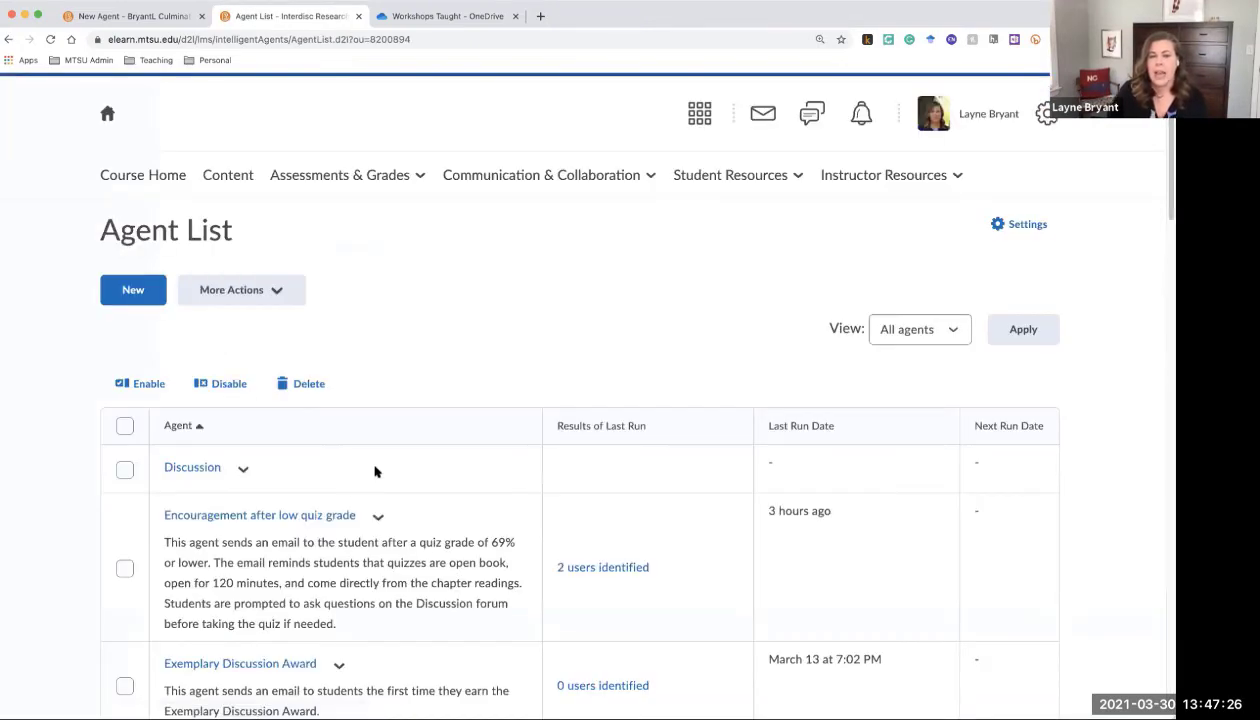
Scroll back to the top of the Agent List and open the action menu for the Discussion agent
{"action": "scroll", "coordinate": [407, 445], "scroll_direction": "down", "scroll_amount": 15}
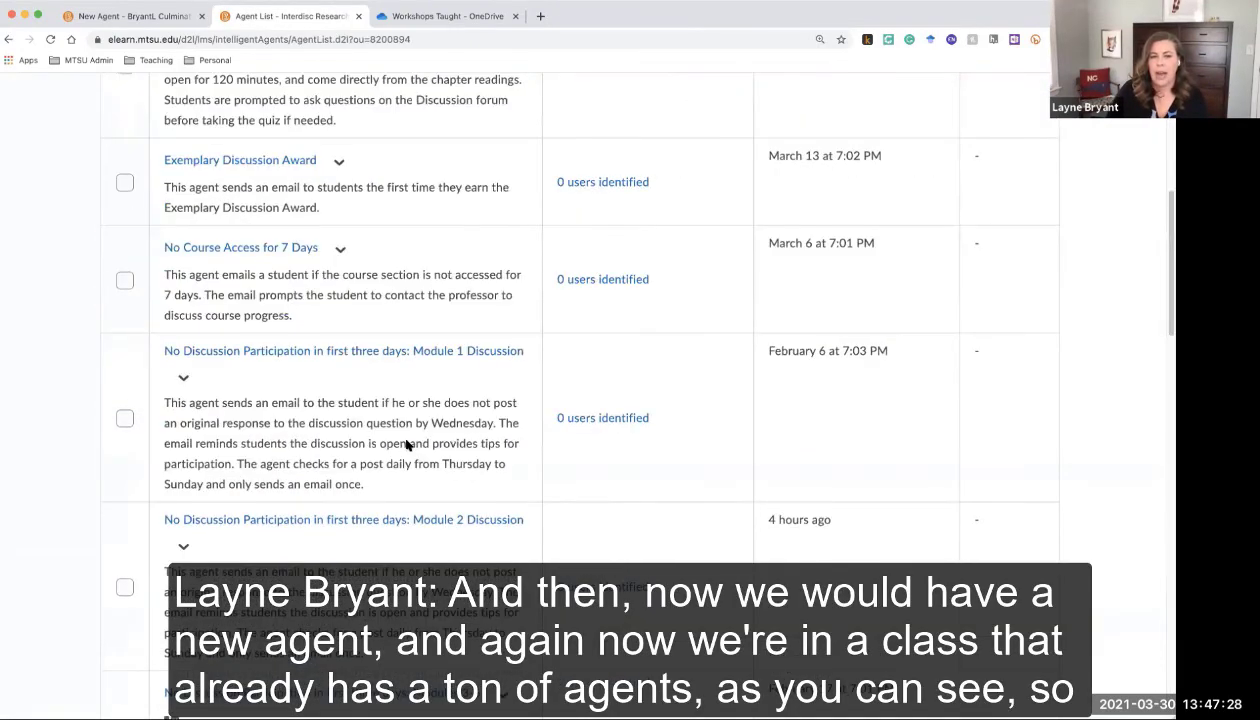
{"action": "scroll", "coordinate": [407, 445], "scroll_direction": "down", "scroll_amount": 5}
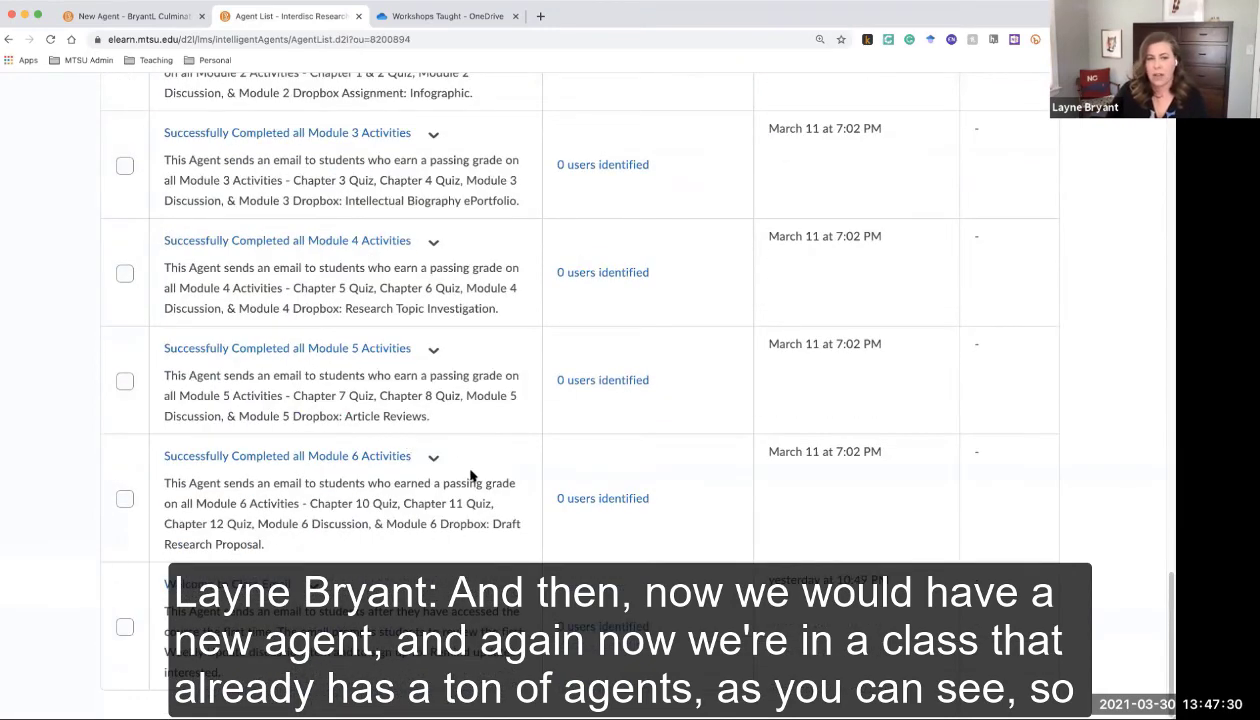
{"action": "scroll", "coordinate": [470, 482], "scroll_direction": "up", "scroll_amount": 1}
{"action": "scroll", "coordinate": [470, 480], "scroll_direction": "up", "scroll_amount": 5}
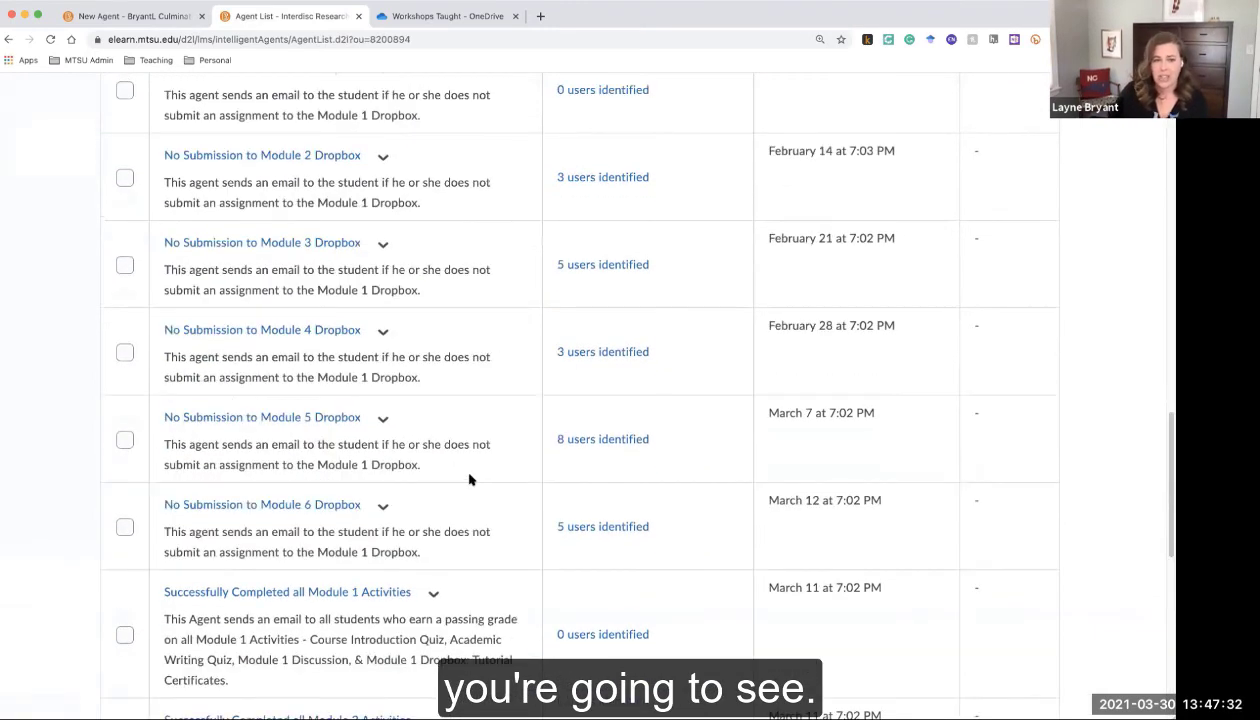
{"action": "scroll", "coordinate": [470, 480], "scroll_direction": "up", "scroll_amount": 3}
{"action": "scroll", "coordinate": [470, 480], "scroll_direction": "up", "scroll_amount": 3}
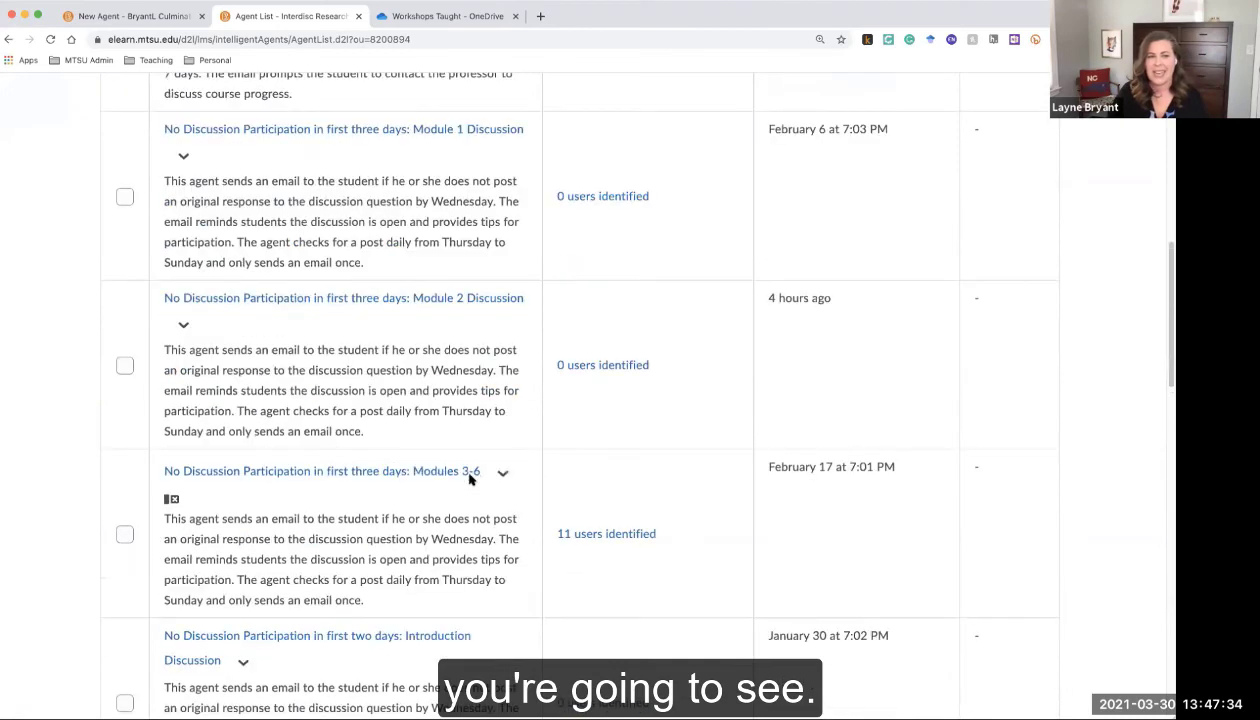
{"action": "scroll", "coordinate": [470, 480], "scroll_direction": "up", "scroll_amount": 4}
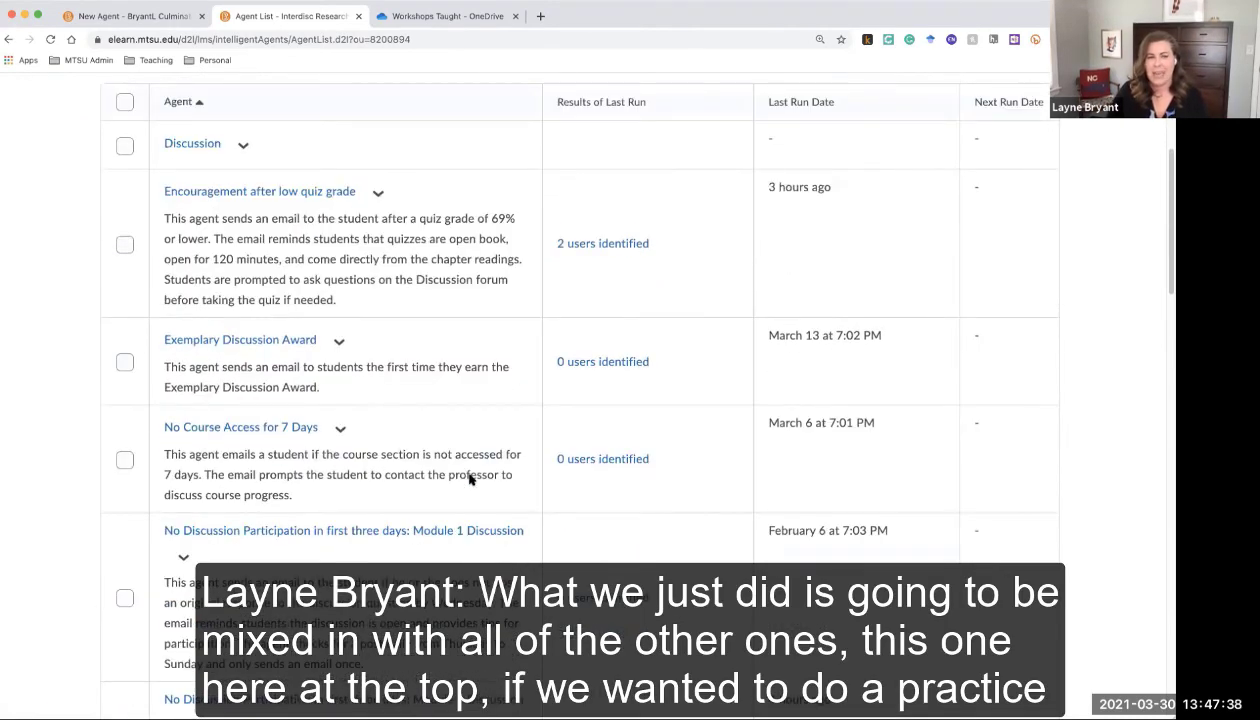
{"action": "scroll", "coordinate": [470, 480], "scroll_direction": "up", "scroll_amount": 2}
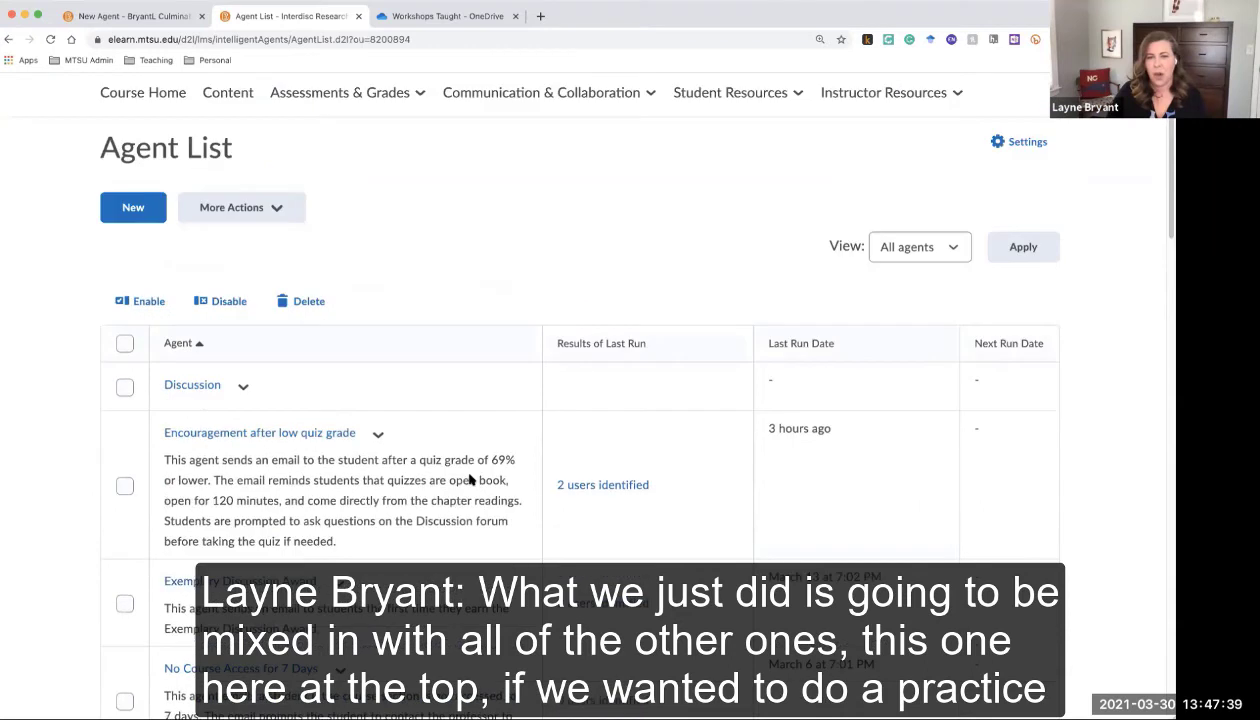
{"action": "left_click", "coordinate": [243, 387]}
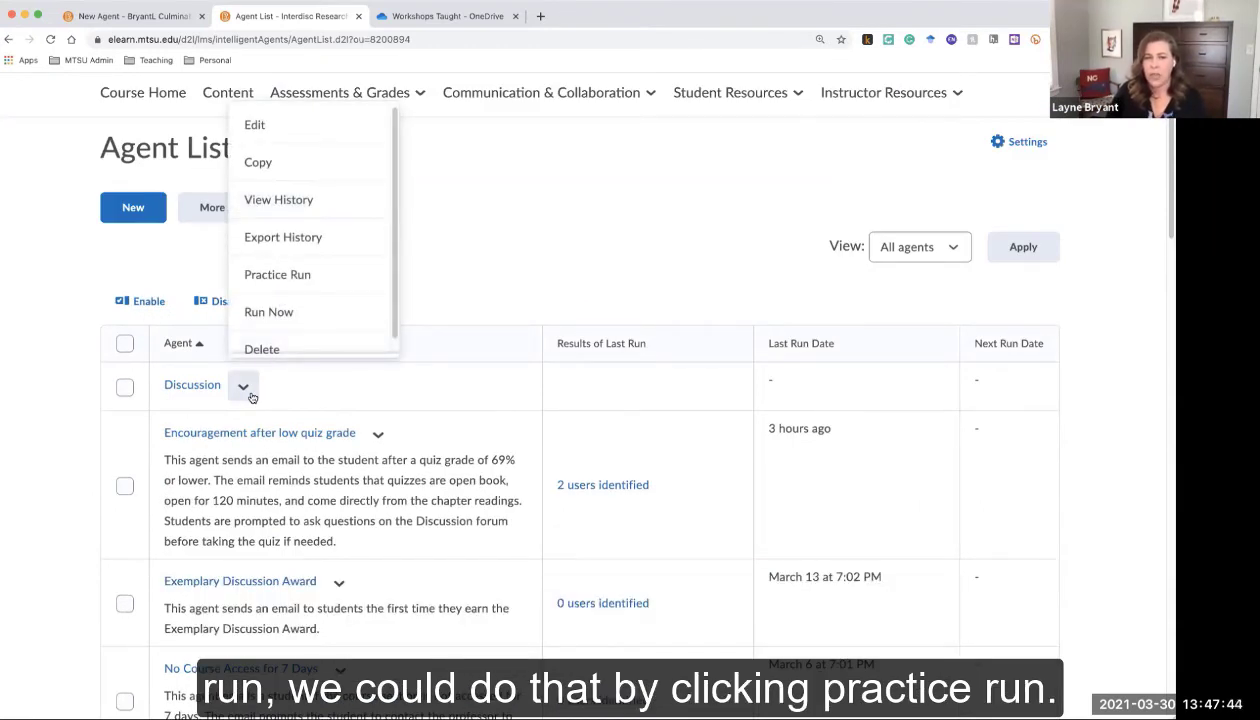
Submit a Practice Run of the Discussion agent, then return to and reload the Agent List
{"action": "left_click", "coordinate": [320, 280]}
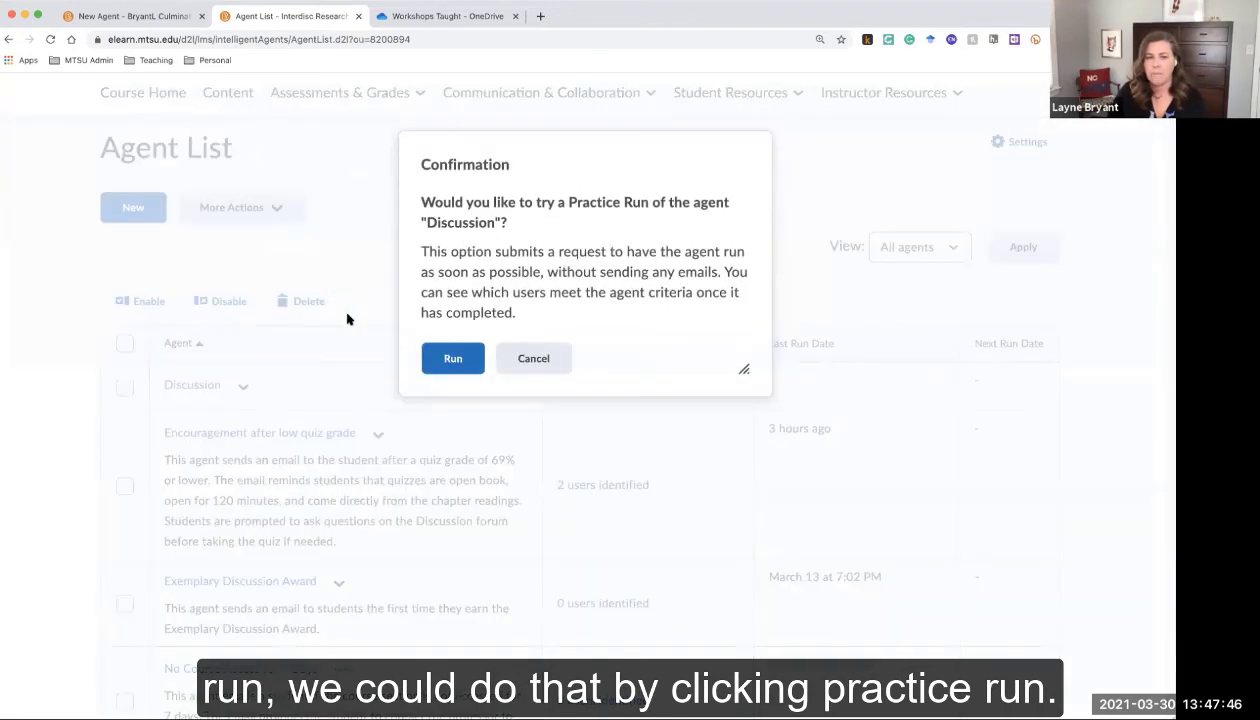
{"action": "left_click", "coordinate": [452, 360]}
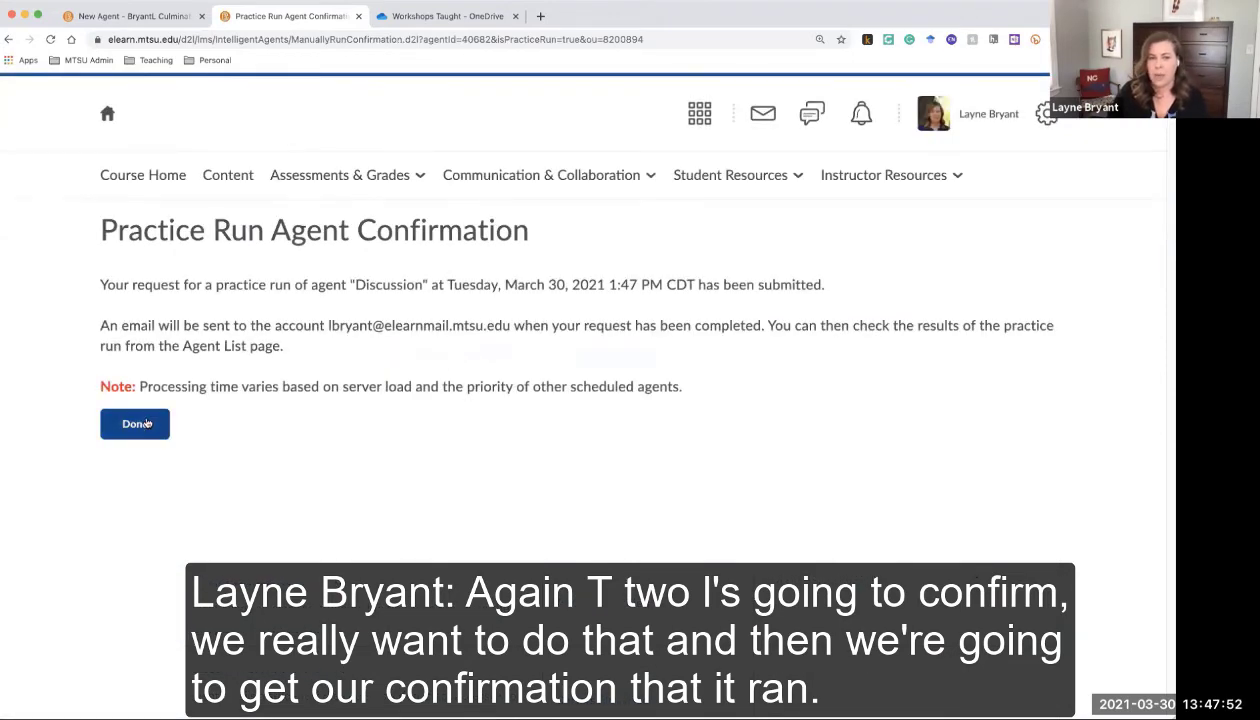
{"action": "left_click", "coordinate": [147, 425]}
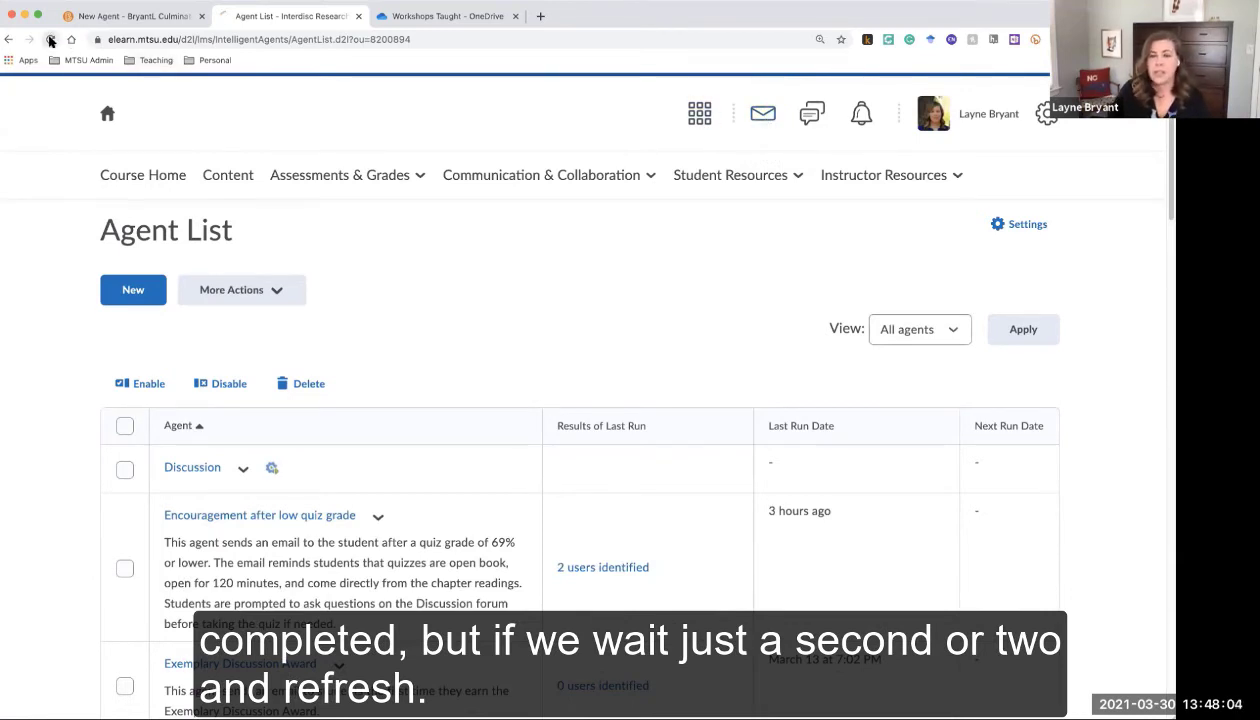
{"action": "left_click", "coordinate": [50, 40]}
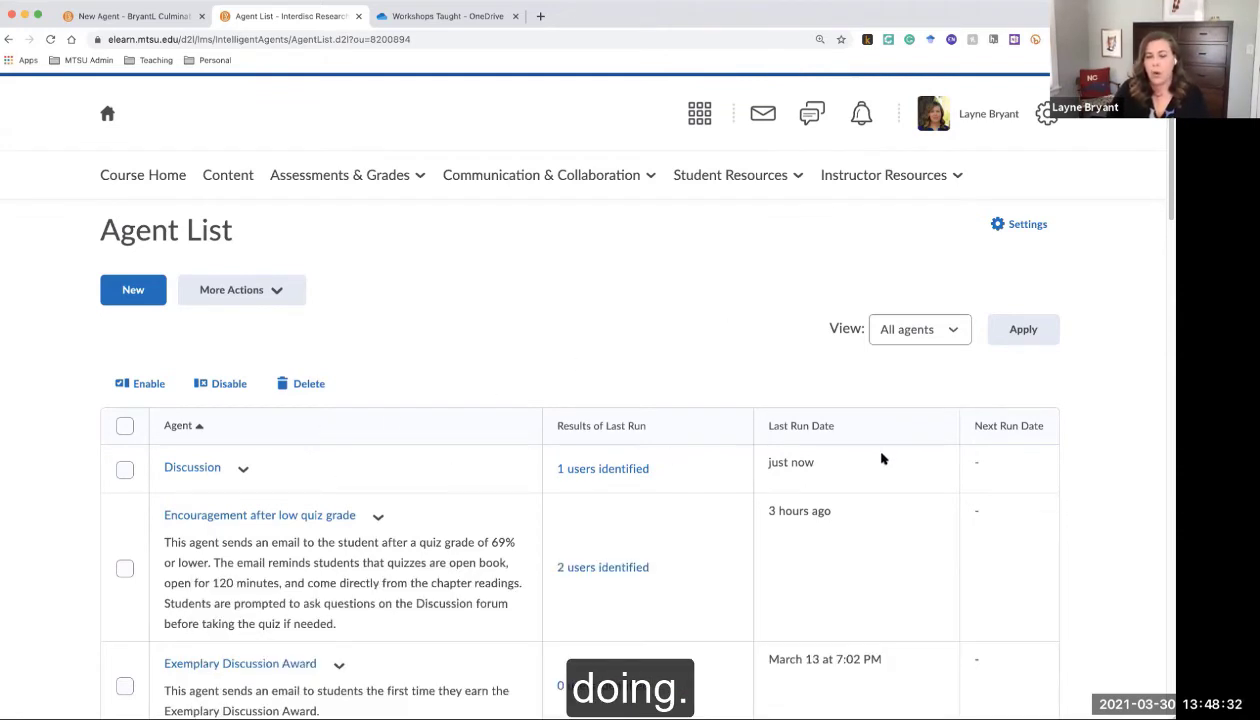
Check the Discussion agent's last-run result of 1 users identified and scroll down the list
{"action": "scroll", "coordinate": [870, 470], "scroll_direction": "down", "scroll_amount": 3}
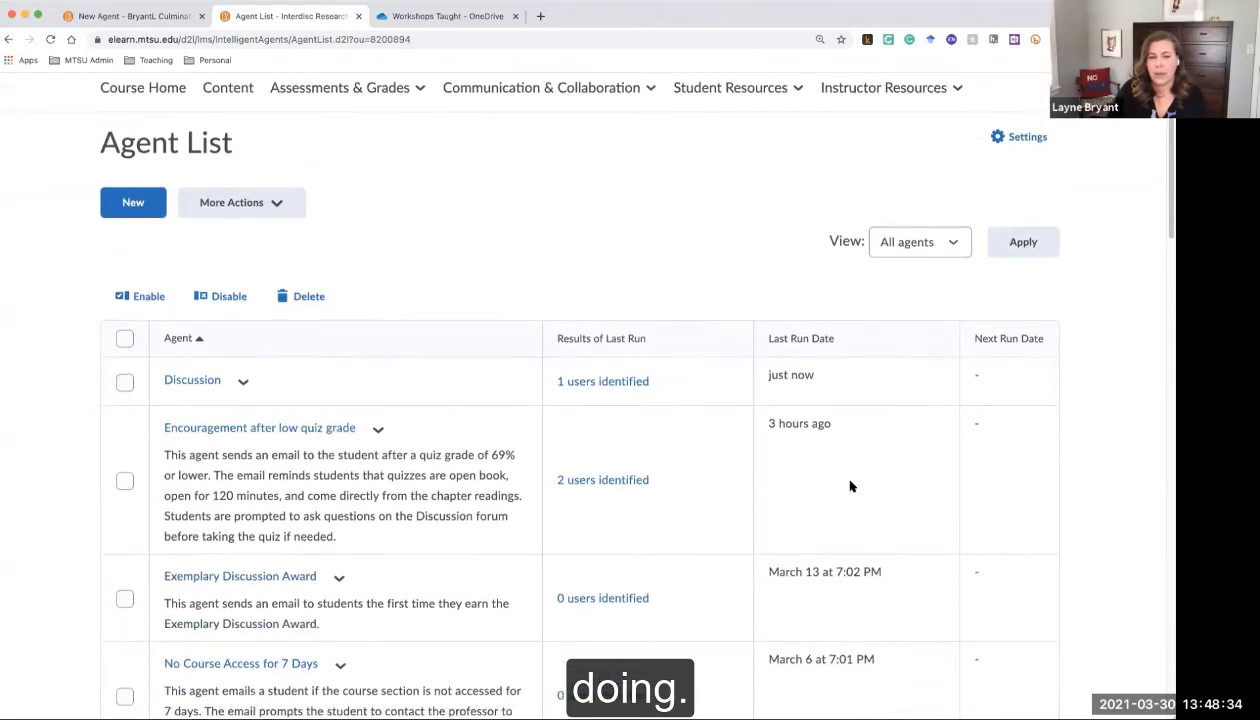
{"action": "scroll", "coordinate": [850, 486], "scroll_direction": "down", "scroll_amount": 10}
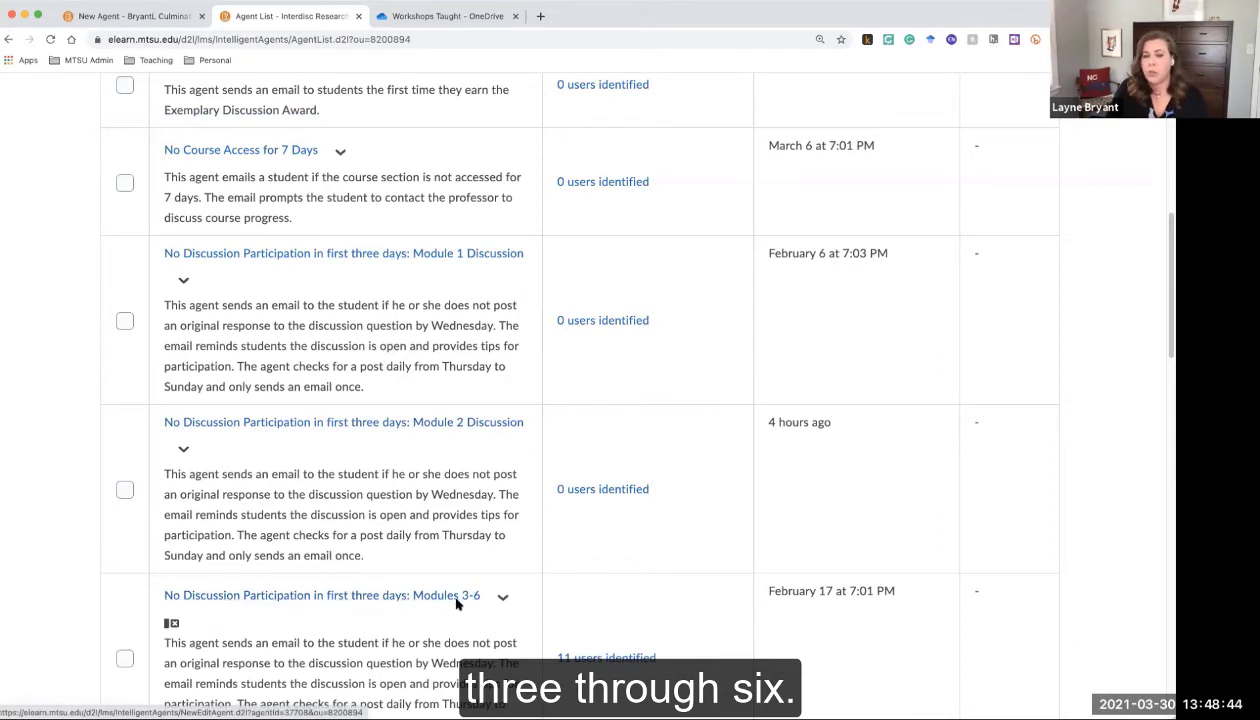
{"action": "scroll", "coordinate": [475, 558], "scroll_direction": "up", "scroll_amount": 1}
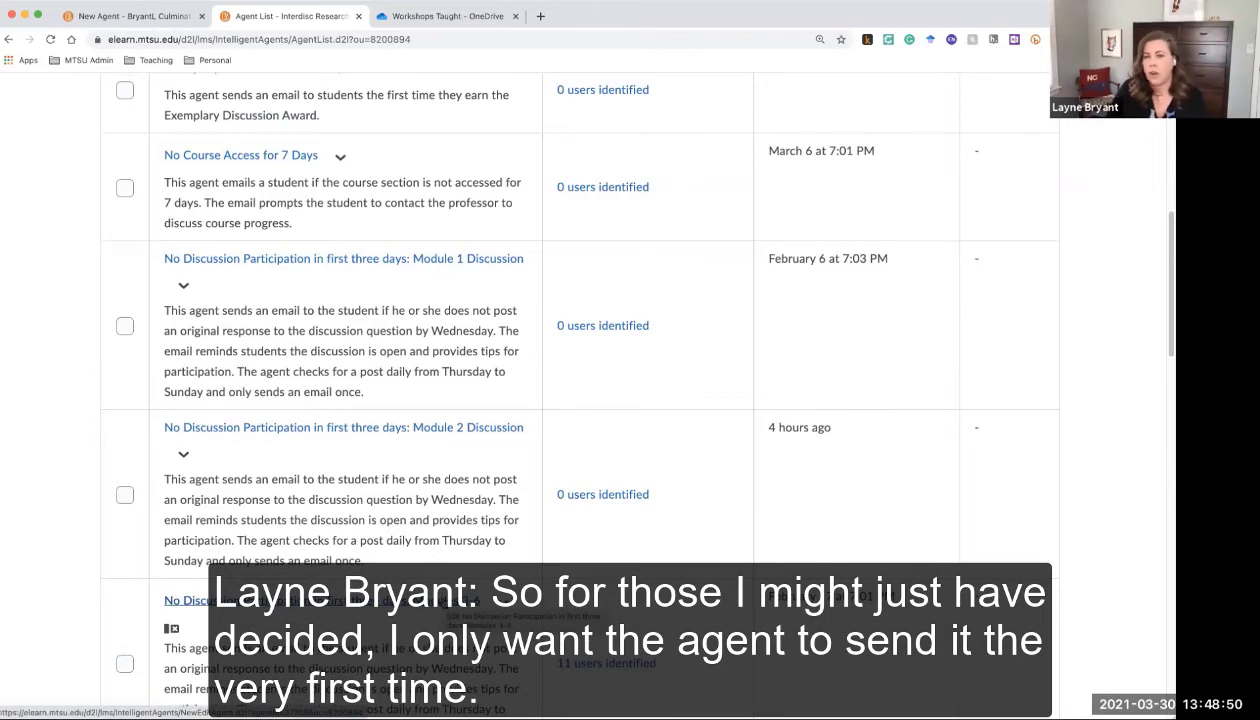
{"action": "scroll", "coordinate": [443, 600], "scroll_direction": "up", "scroll_amount": 5}
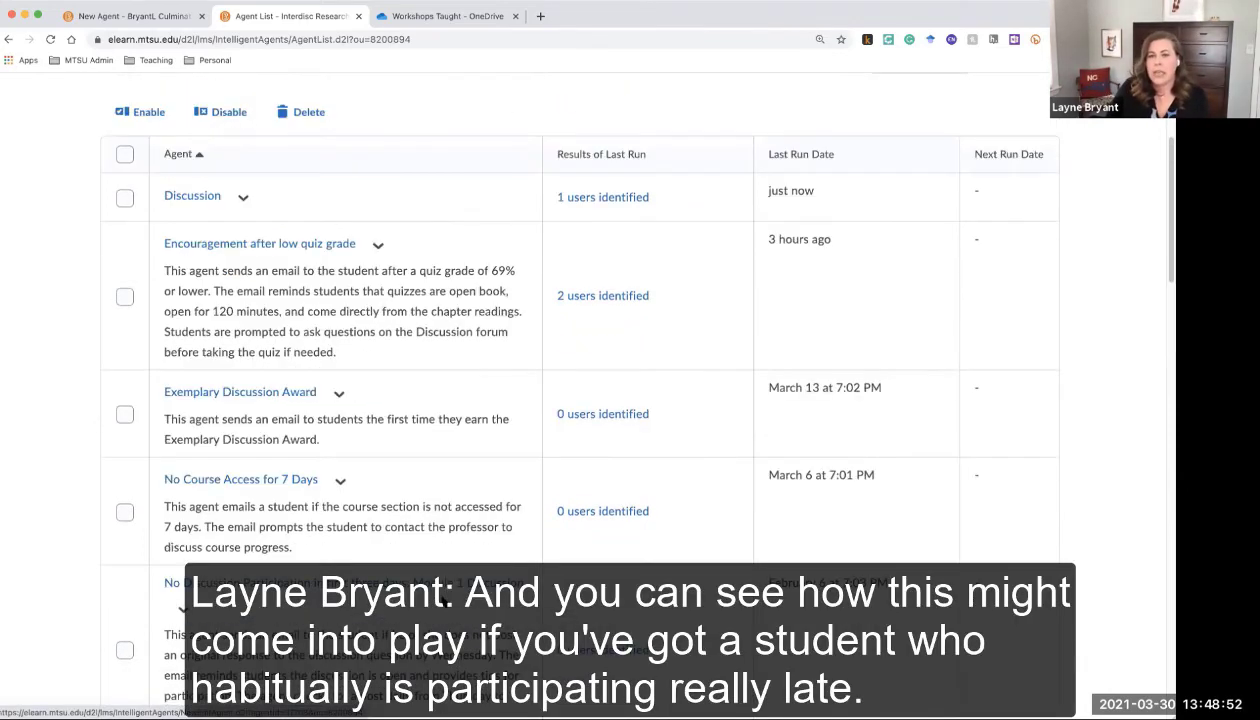
{"action": "scroll", "coordinate": [440, 598], "scroll_direction": "up", "scroll_amount": 3}
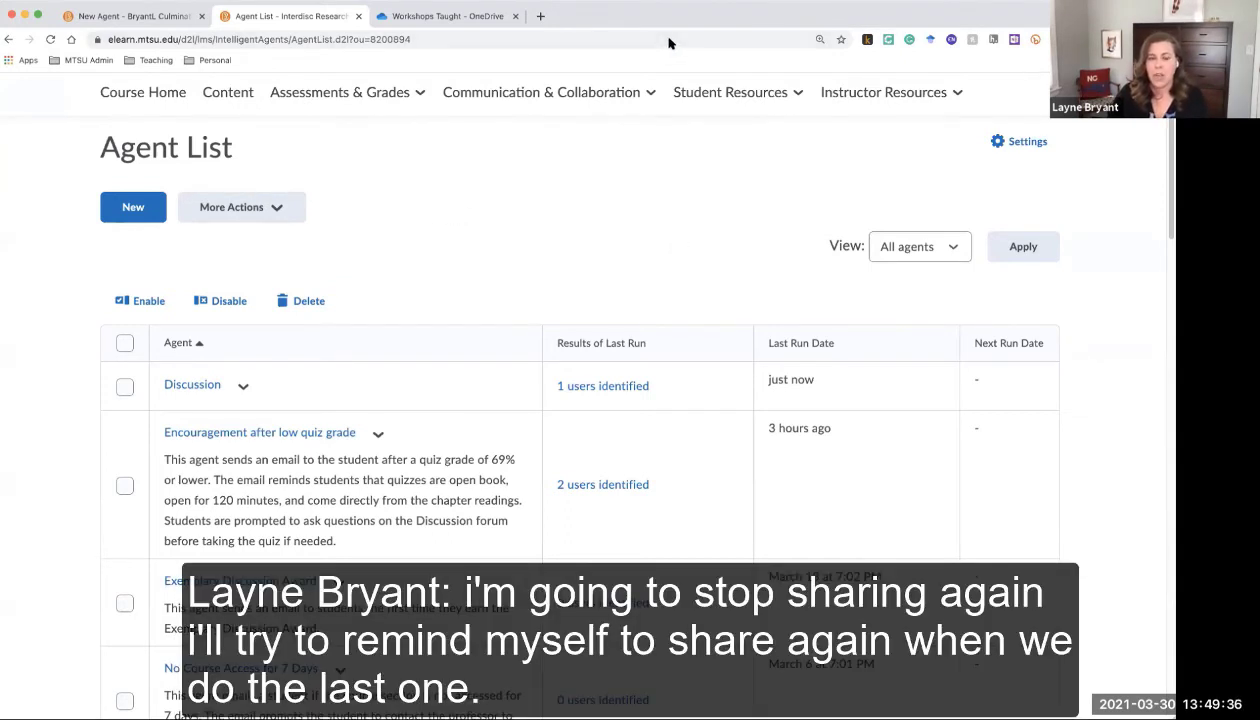
Open the Edit page for the 'Encouragement after low quiz grade' agent from its action menu
{"action": "left_click", "coordinate": [662, 46]}
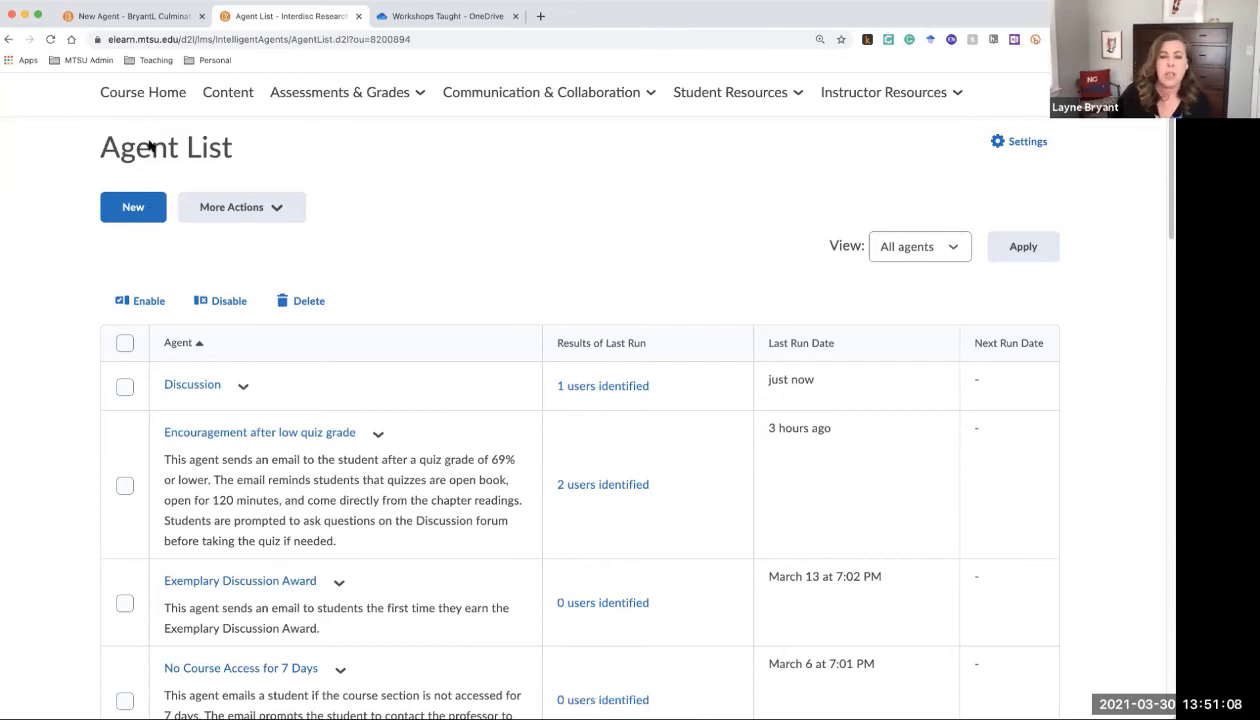
{"action": "left_click", "coordinate": [377, 435]}
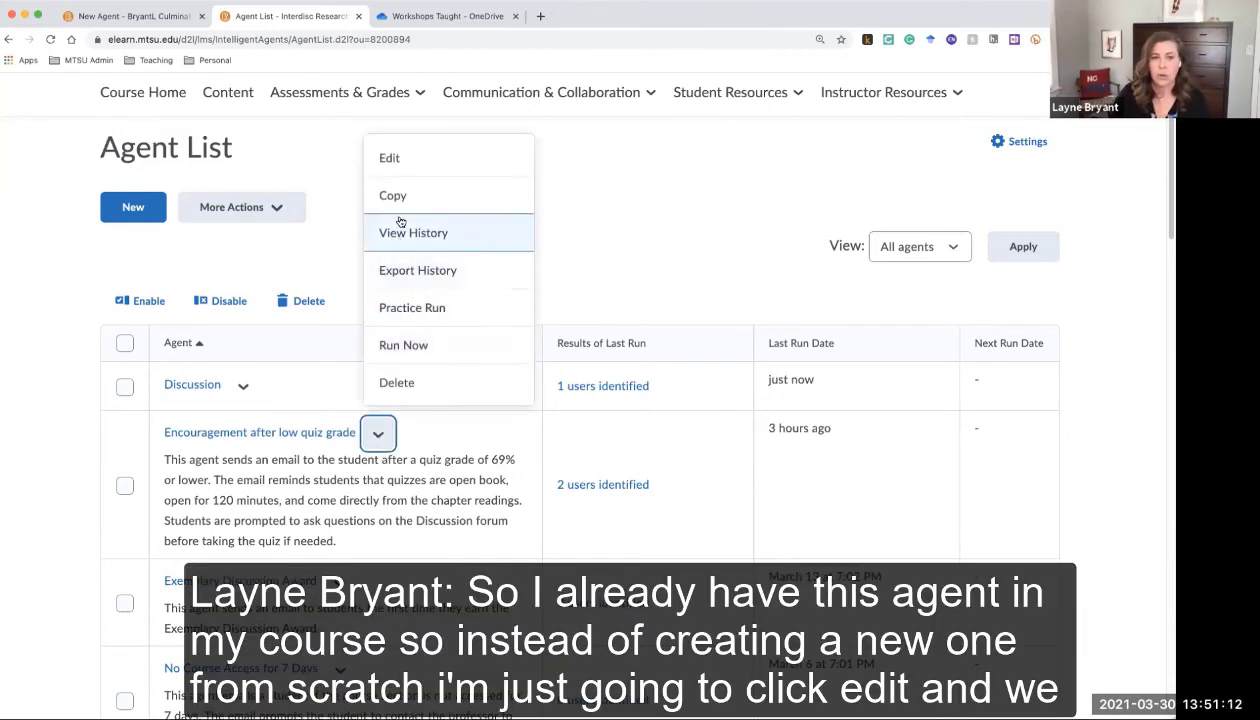
{"action": "left_click", "coordinate": [397, 162]}
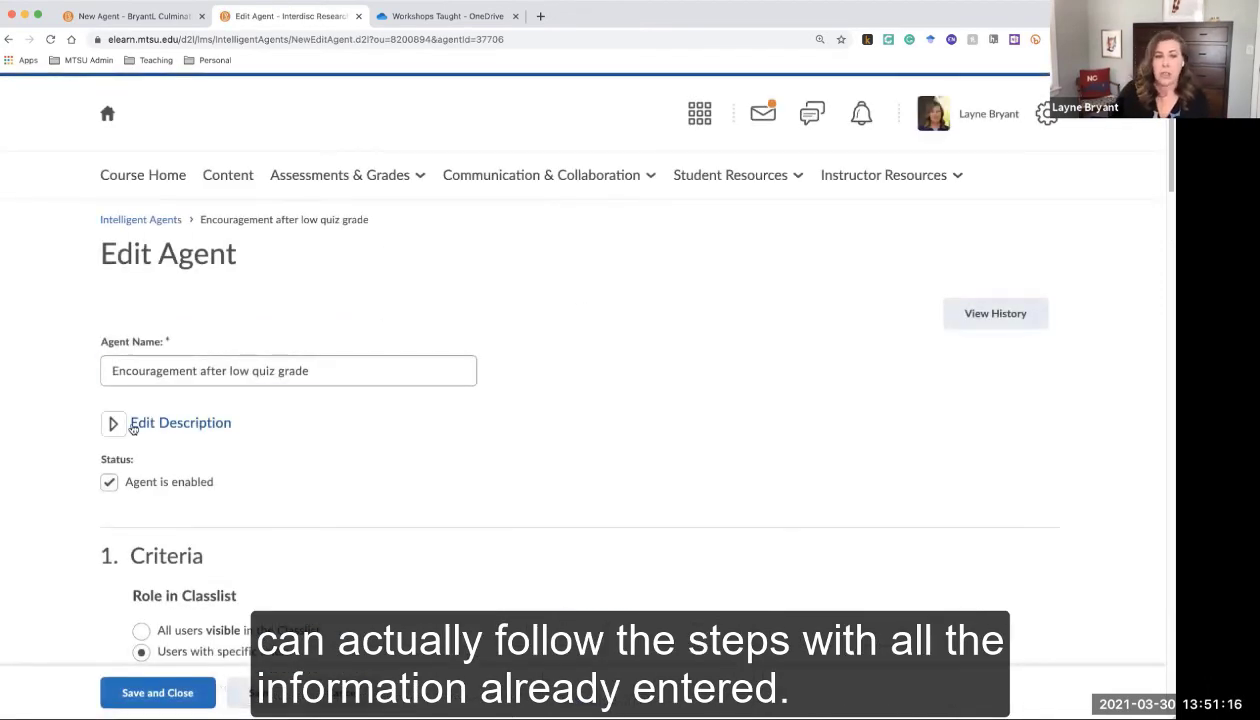
Expand and review the agent's name and its description about emailing students scoring 69% or lower
{"action": "left_click", "coordinate": [114, 423]}
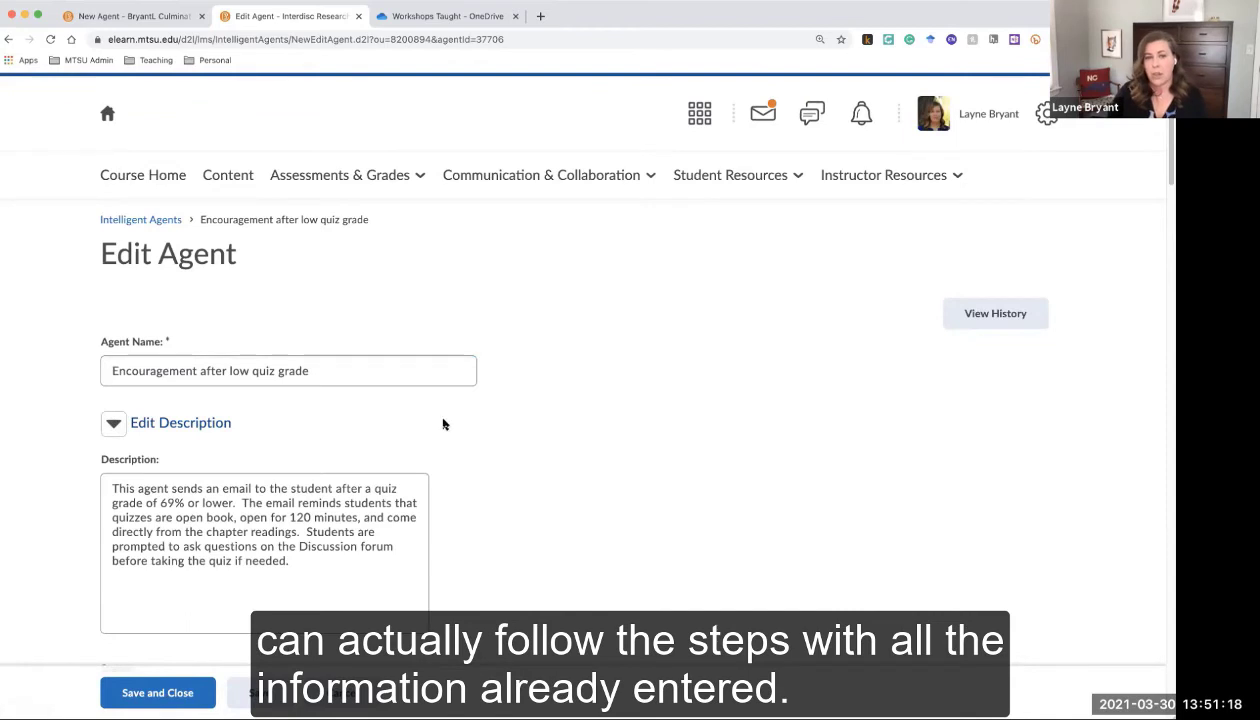
{"action": "scroll", "coordinate": [527, 437], "scroll_direction": "down", "scroll_amount": 5}
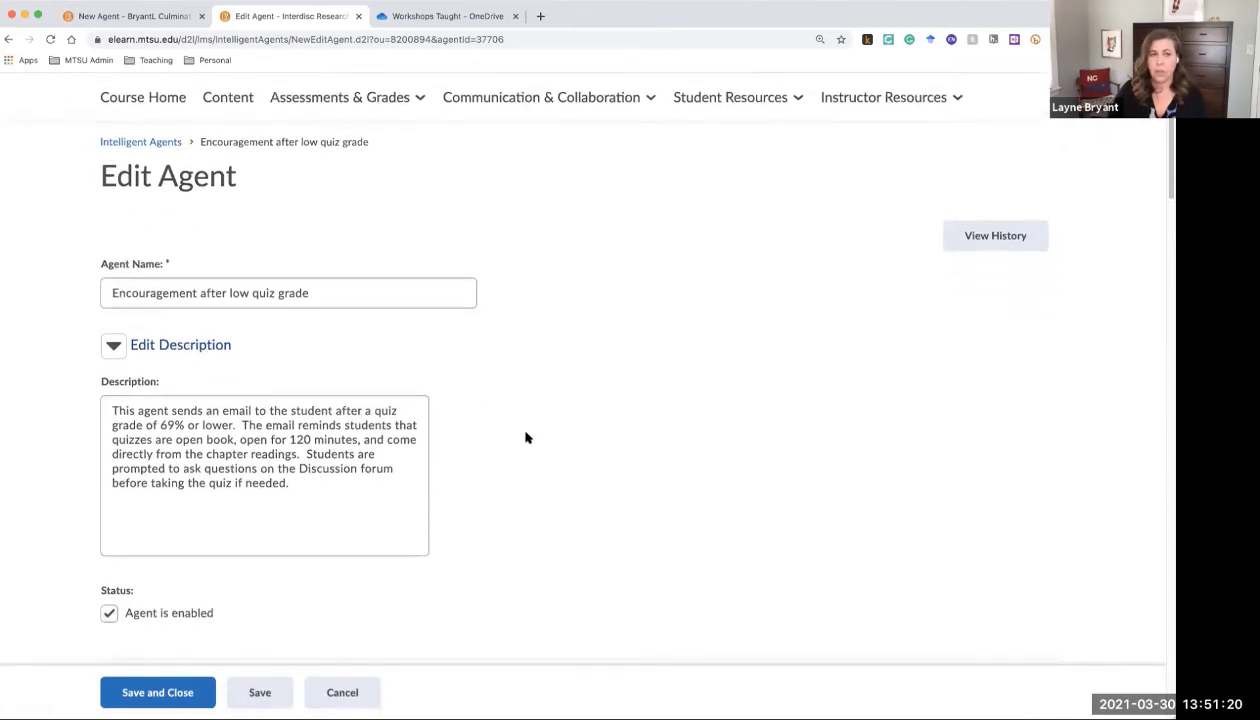
{"action": "left_click", "coordinate": [212, 127]}
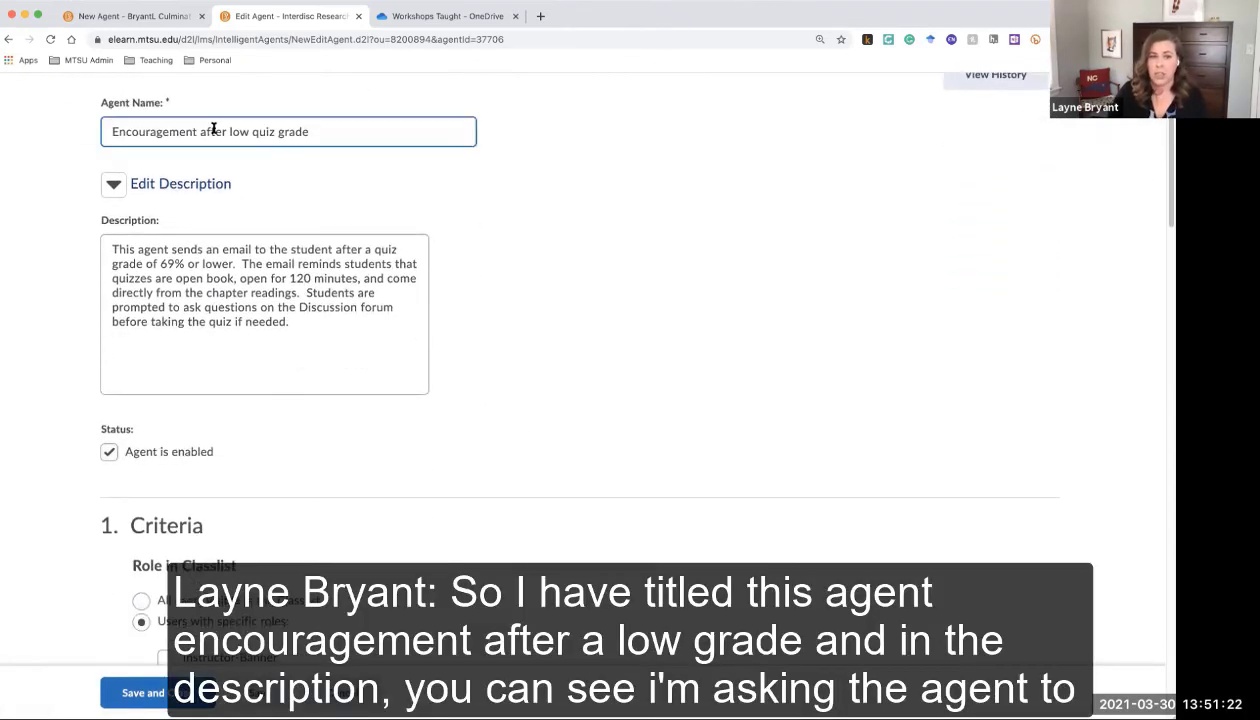
{"action": "left_click", "coordinate": [344, 165]}
{"action": "left_click", "coordinate": [213, 262]}
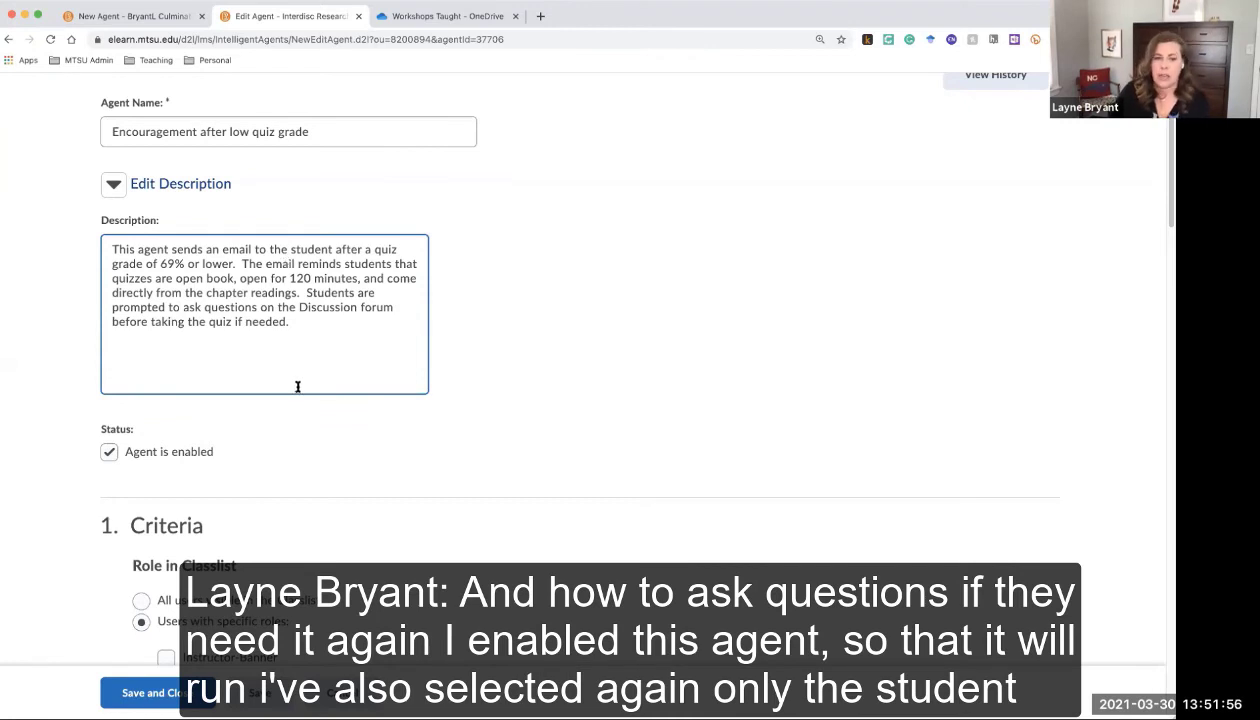
{"action": "scroll", "coordinate": [297, 390], "scroll_direction": "down", "scroll_amount": 3}
Scroll past the Criteria roles to Release Conditions and start a new condition with Create and Attach
{"action": "scroll", "coordinate": [297, 390], "scroll_direction": "down", "scroll_amount": 1}
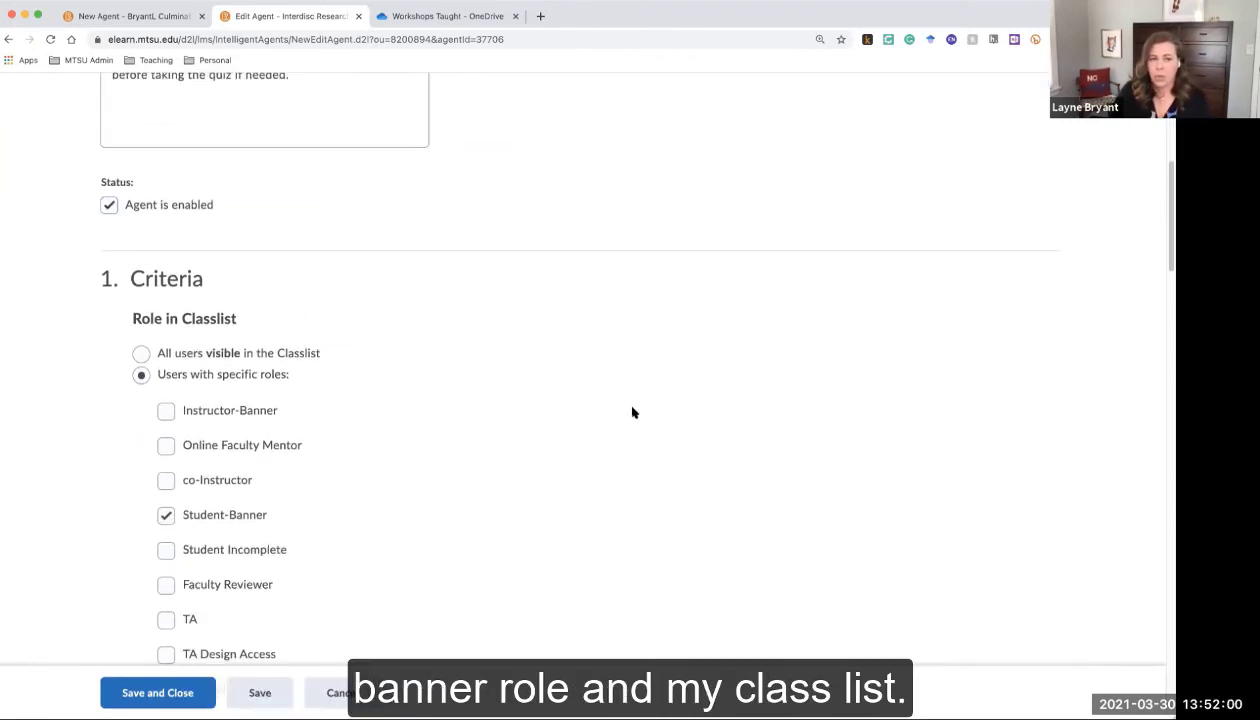
{"action": "scroll", "coordinate": [630, 410], "scroll_direction": "down", "scroll_amount": 3}
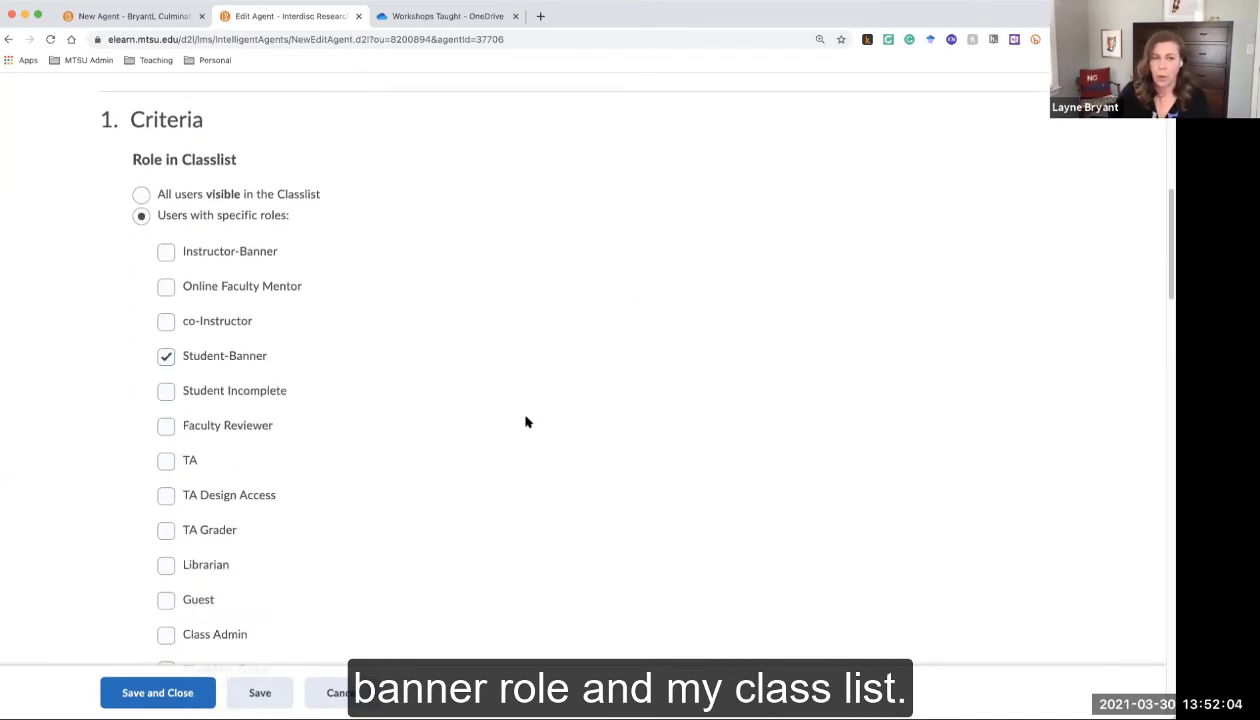
{"action": "scroll", "coordinate": [528, 422], "scroll_direction": "down", "scroll_amount": 3}
{"action": "scroll", "coordinate": [527, 422], "scroll_direction": "down", "scroll_amount": 10}
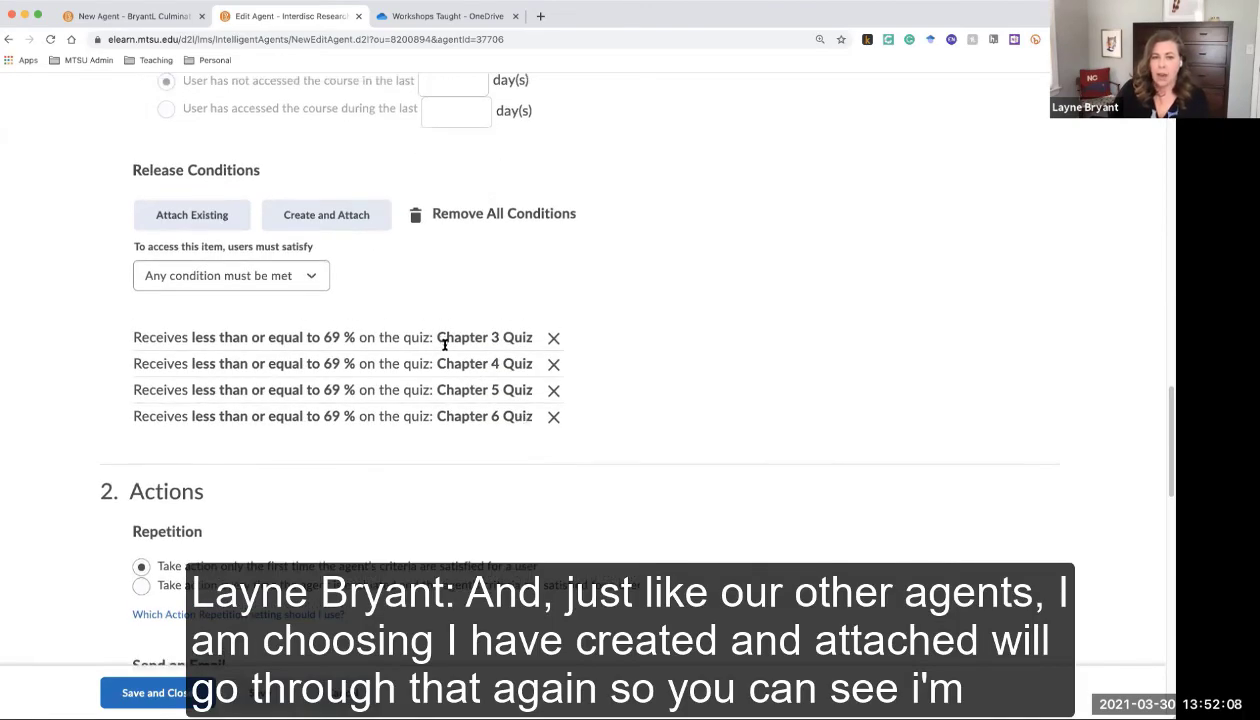
{"action": "scroll", "coordinate": [438, 337], "scroll_direction": "up", "scroll_amount": 1}
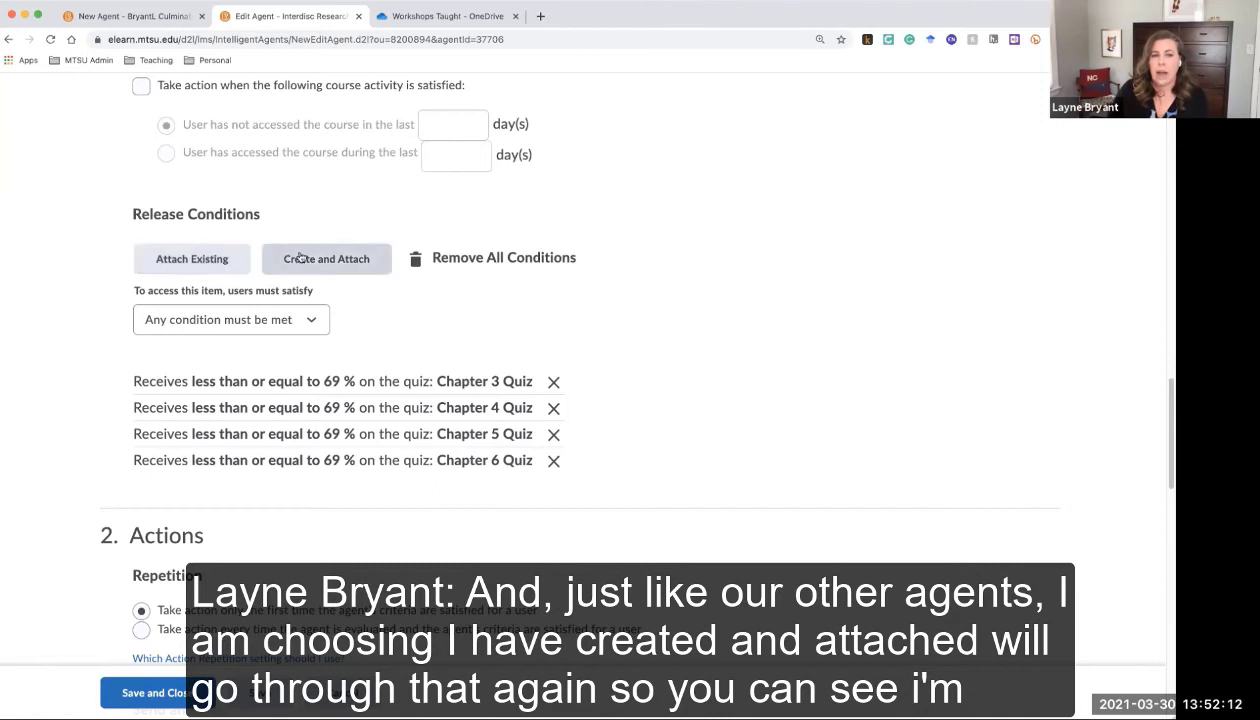
{"action": "left_click", "coordinate": [300, 257]}
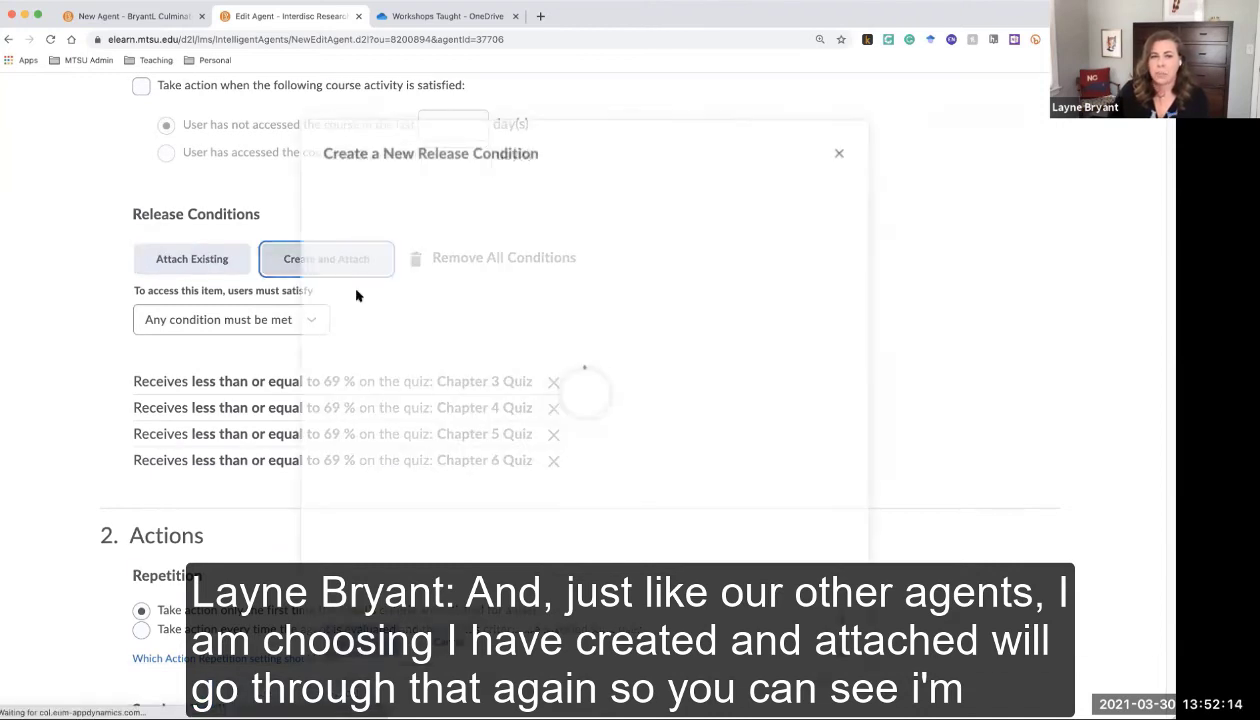
Create a 'Score on a quiz' condition for Chapter 7 Quiz with criteria <= 69
{"action": "left_click", "coordinate": [453, 258]}
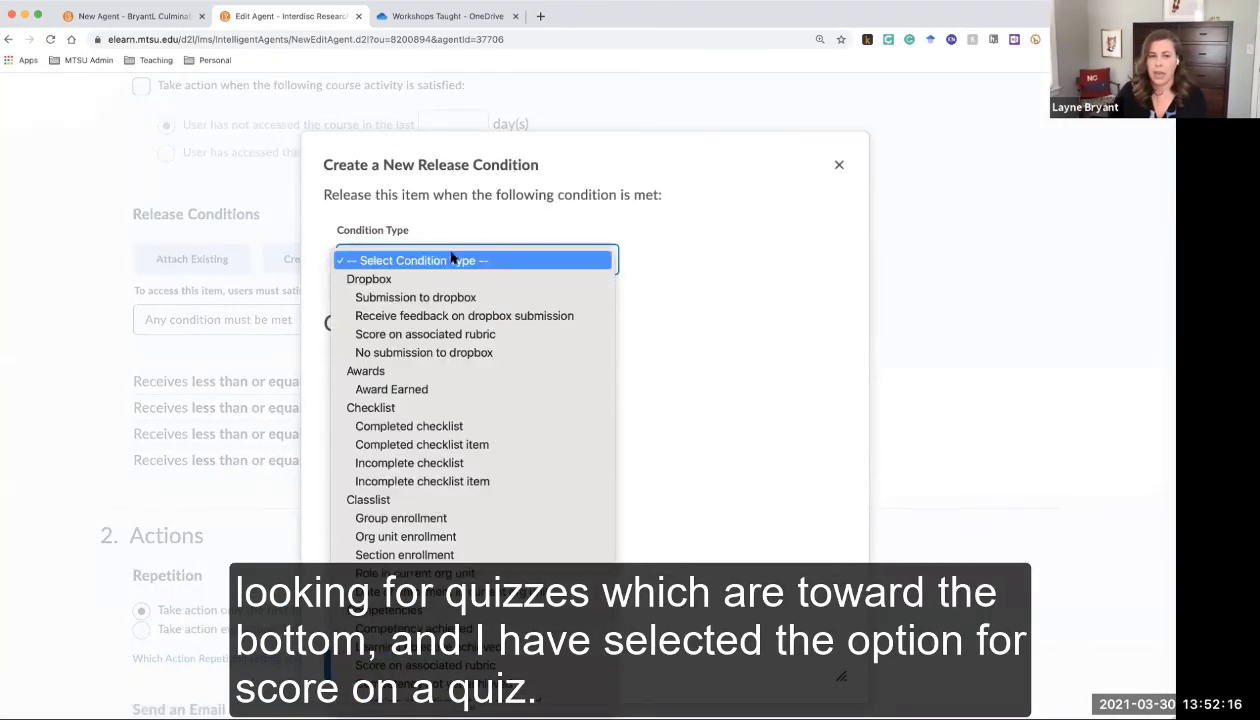
{"action": "scroll", "coordinate": [472, 366], "scroll_direction": "down", "scroll_amount": 10}
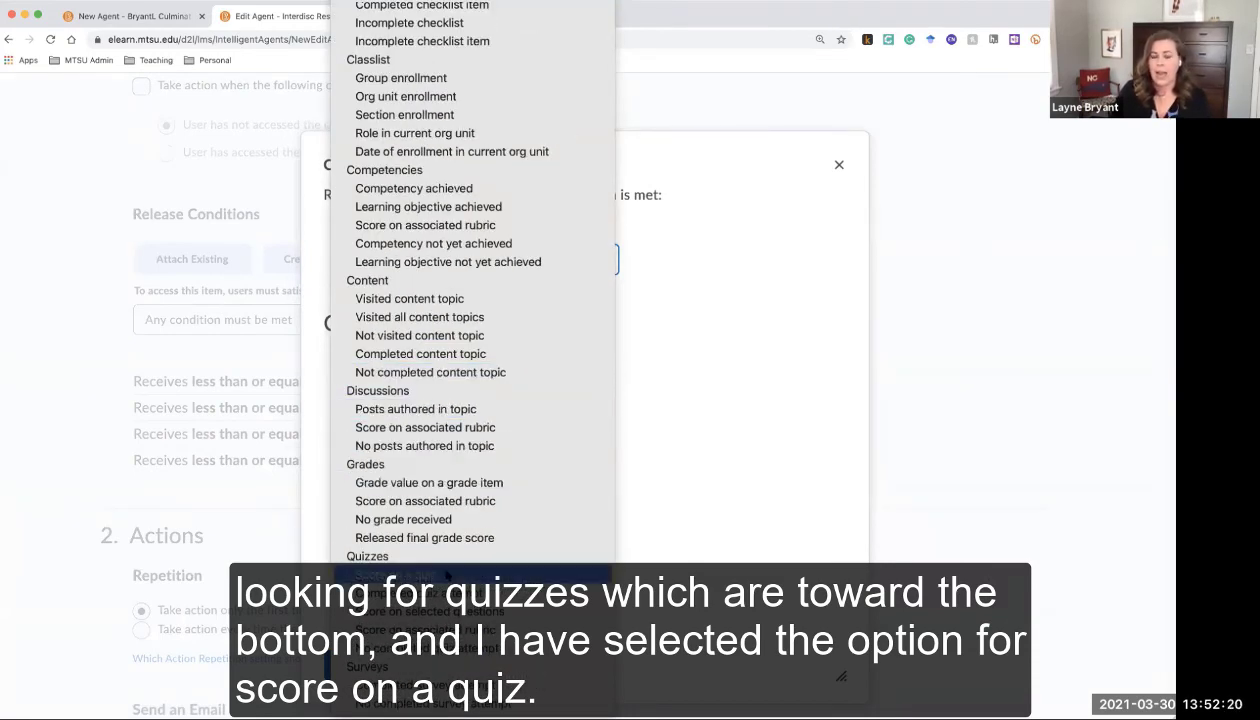
{"action": "left_click", "coordinate": [447, 576]}
{"action": "left_click", "coordinate": [461, 403]}
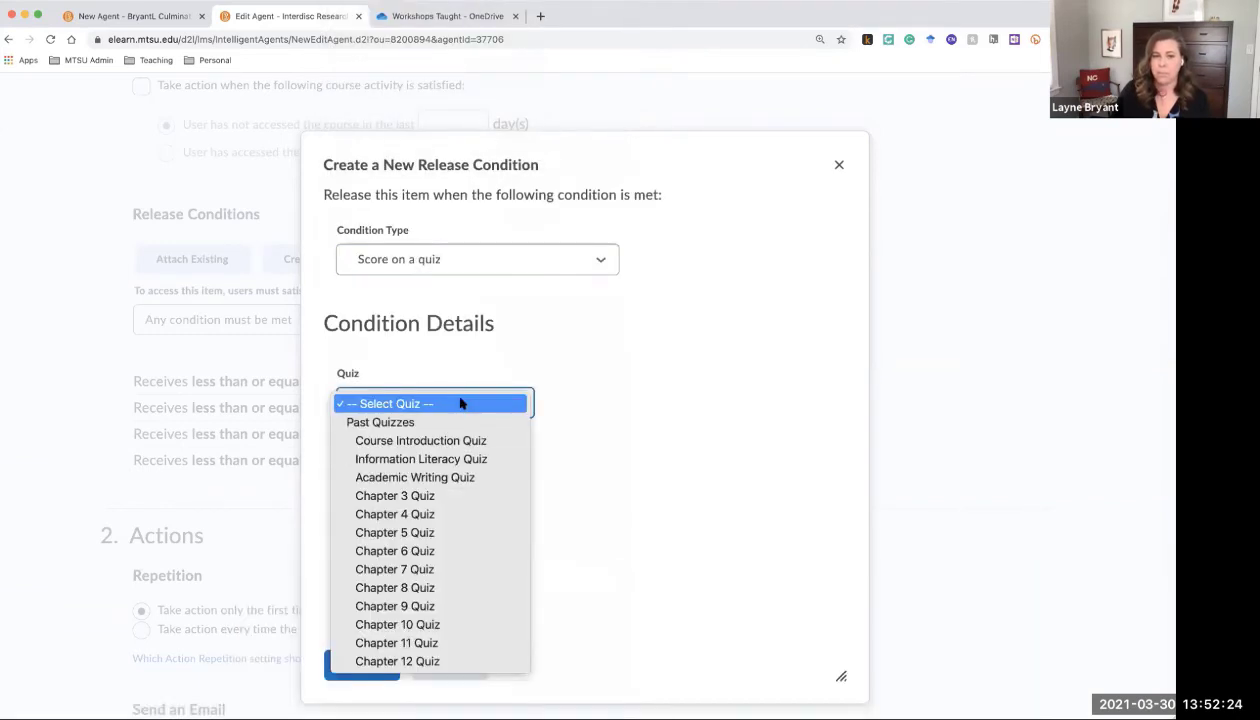
{"action": "left_click", "coordinate": [449, 569]}
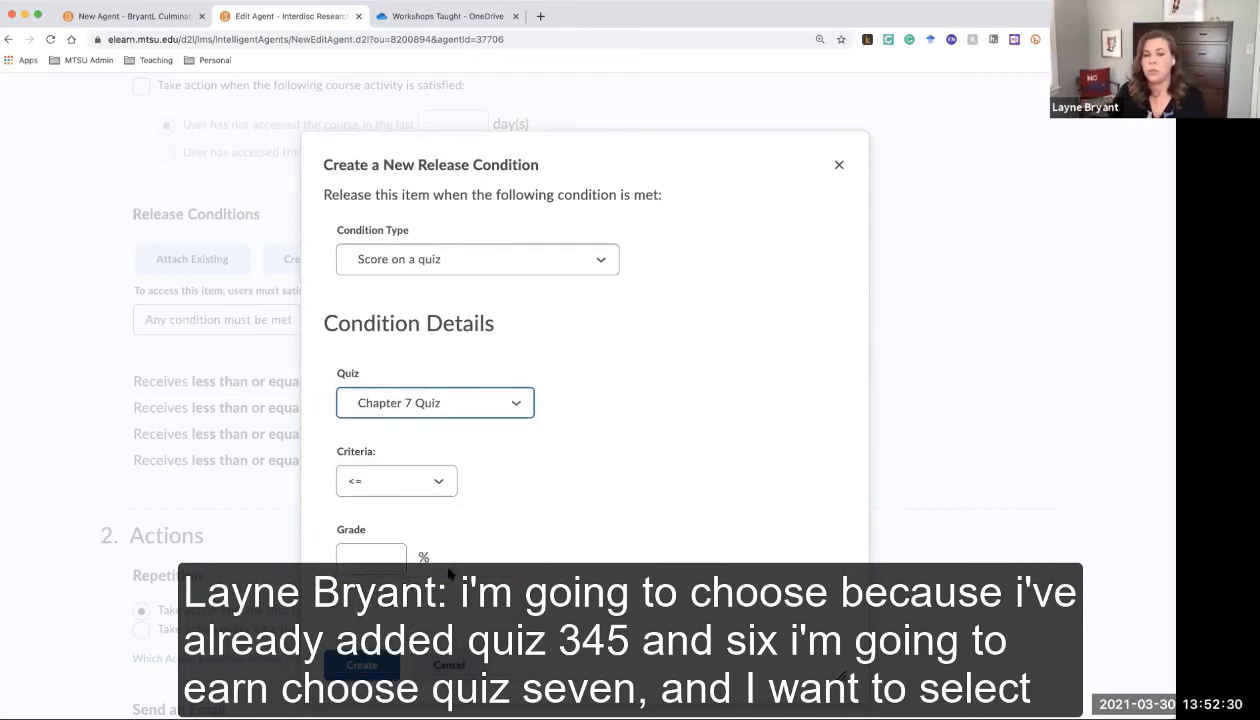
{"action": "left_click", "coordinate": [446, 484]}
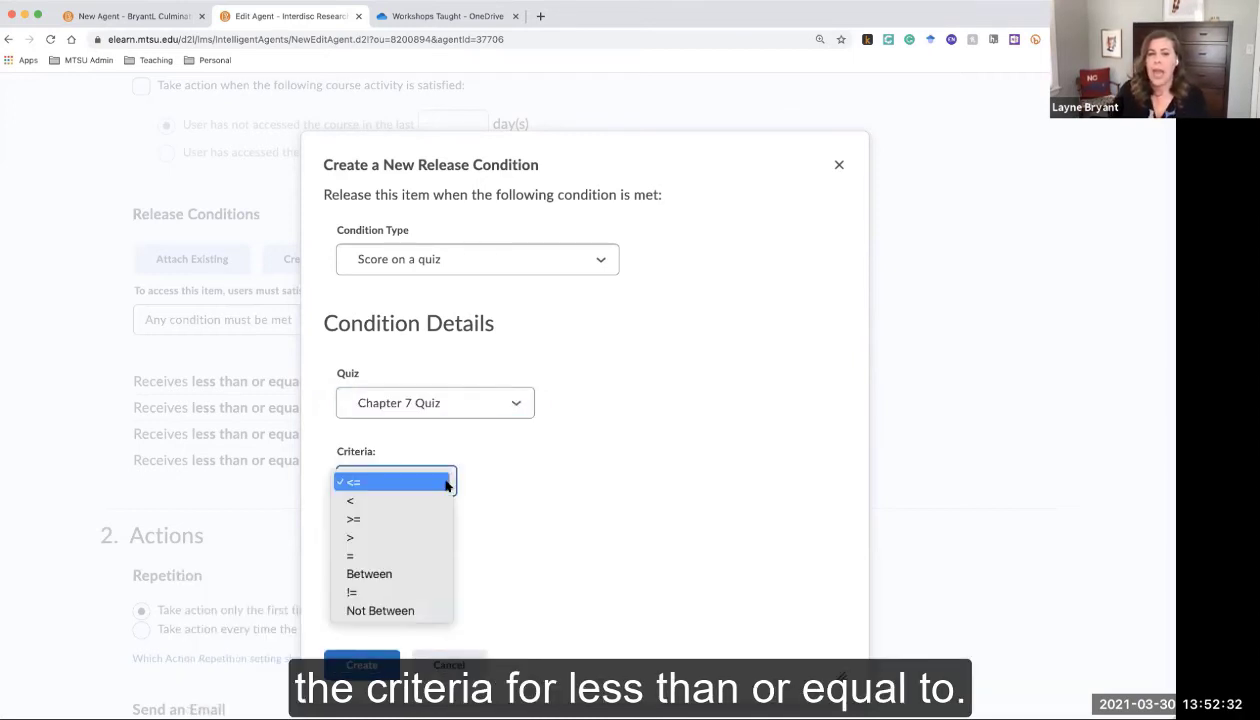
{"action": "left_click", "coordinate": [367, 485]}
{"action": "left_click", "coordinate": [368, 558]}
{"action": "type", "text": "69"}
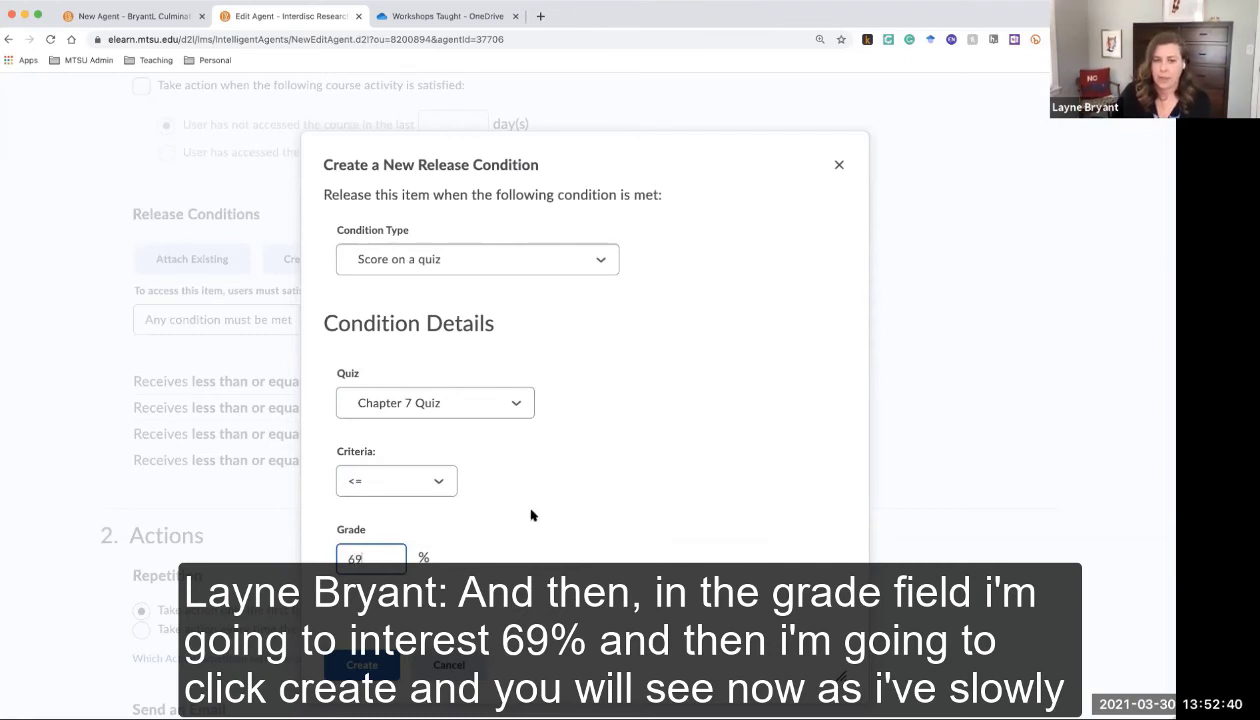
{"action": "left_click", "coordinate": [362, 665]}
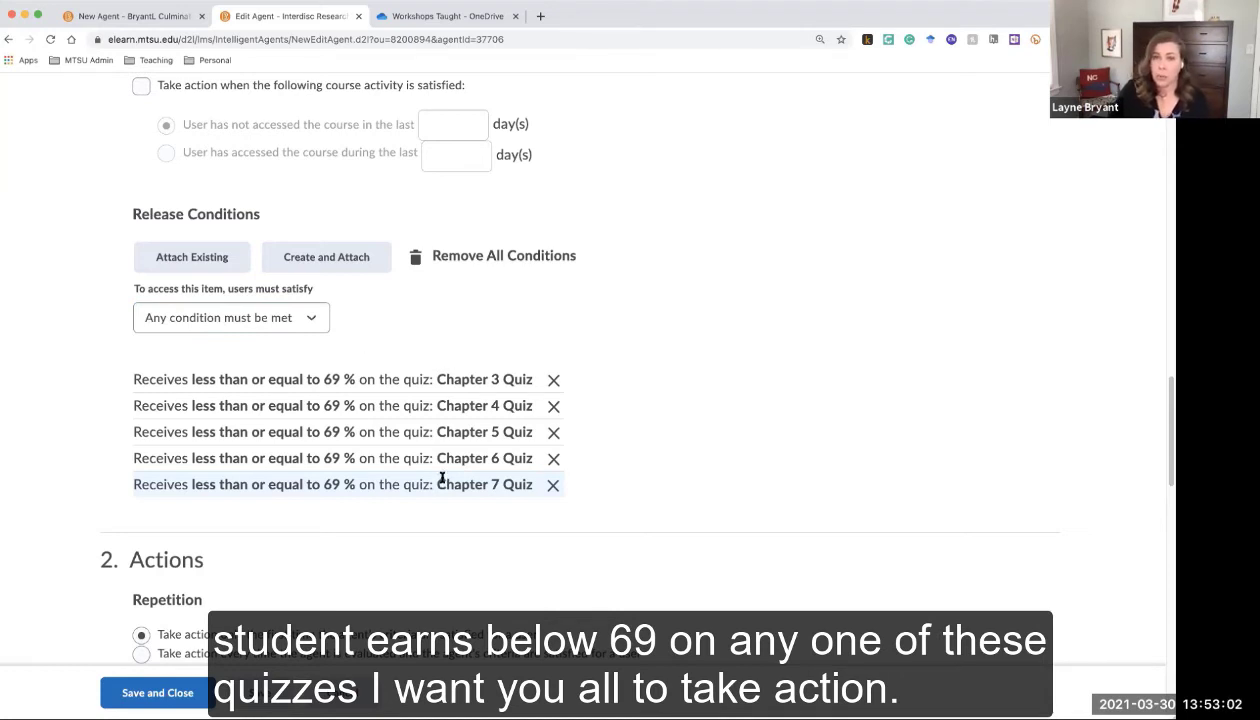
{"action": "left_click", "coordinate": [252, 318]}
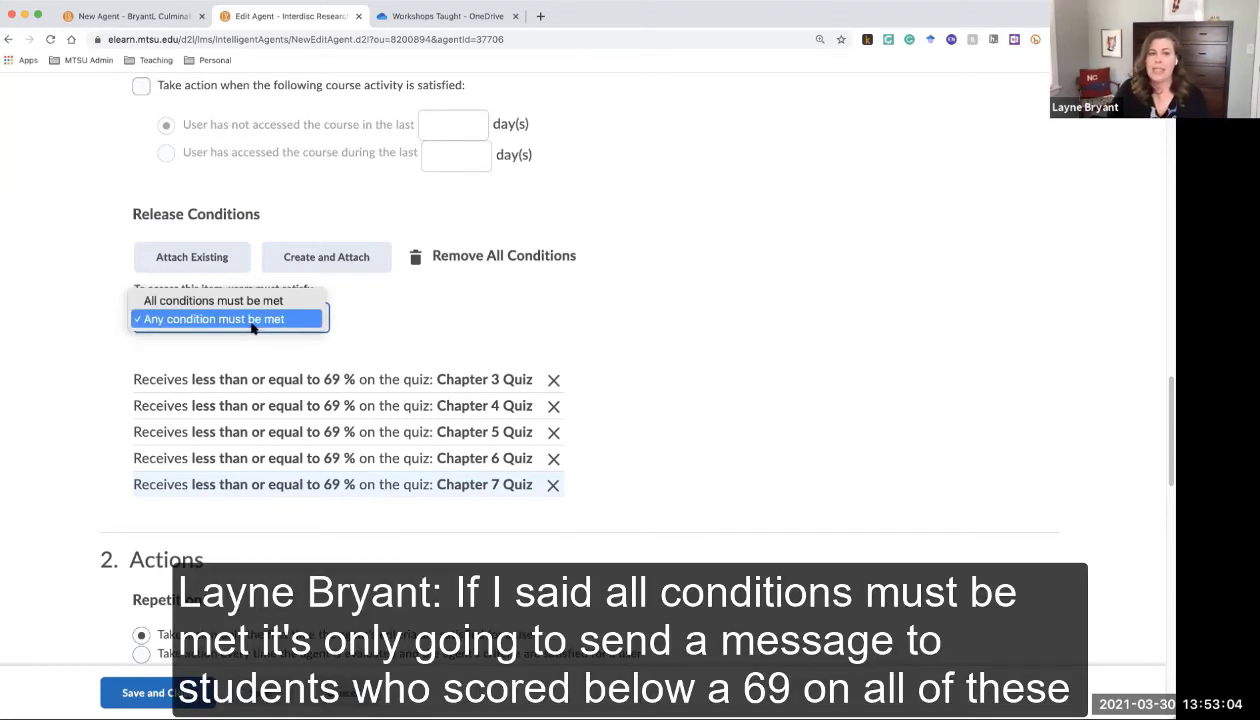
{"action": "left_click", "coordinate": [253, 301]}
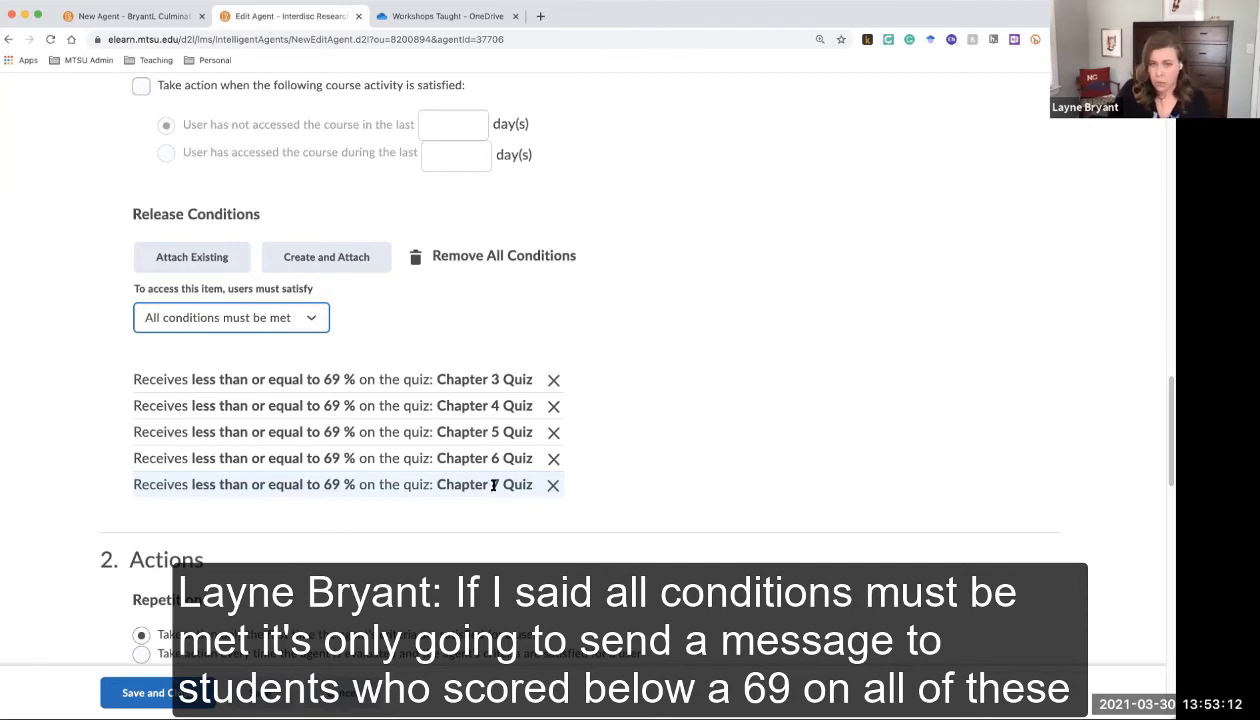
{"action": "left_click", "coordinate": [316, 328]}
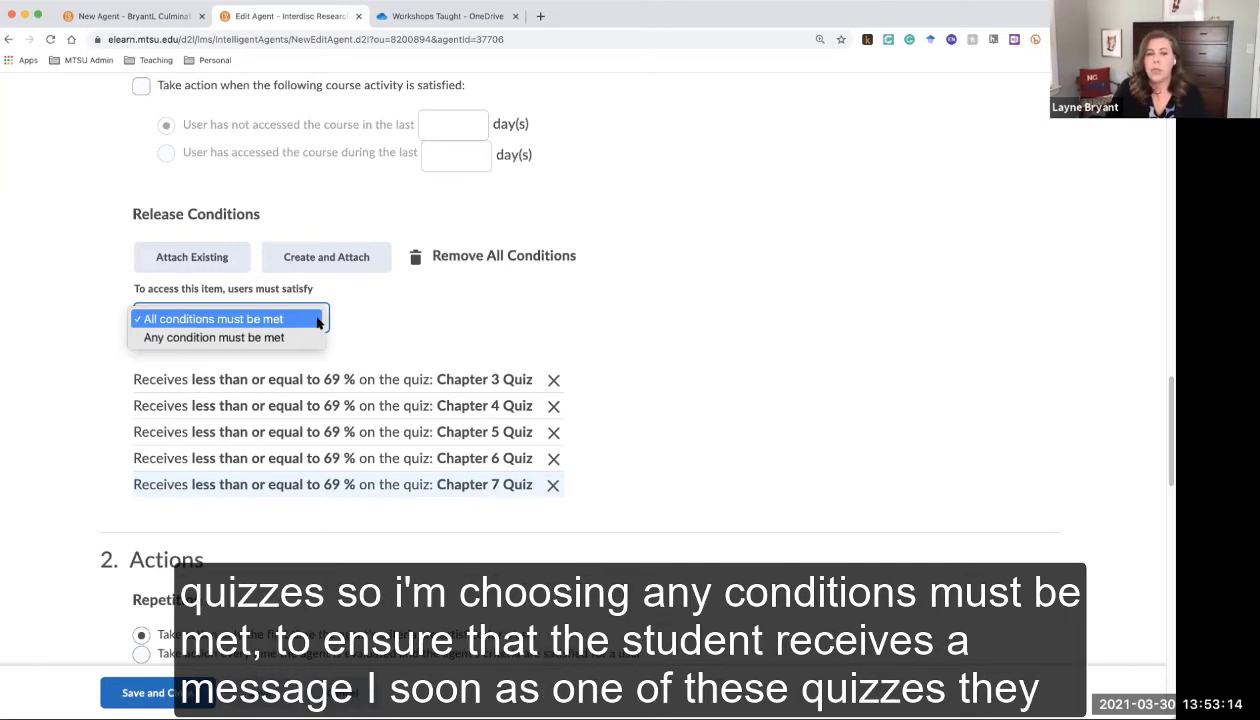
{"action": "left_click", "coordinate": [313, 338]}
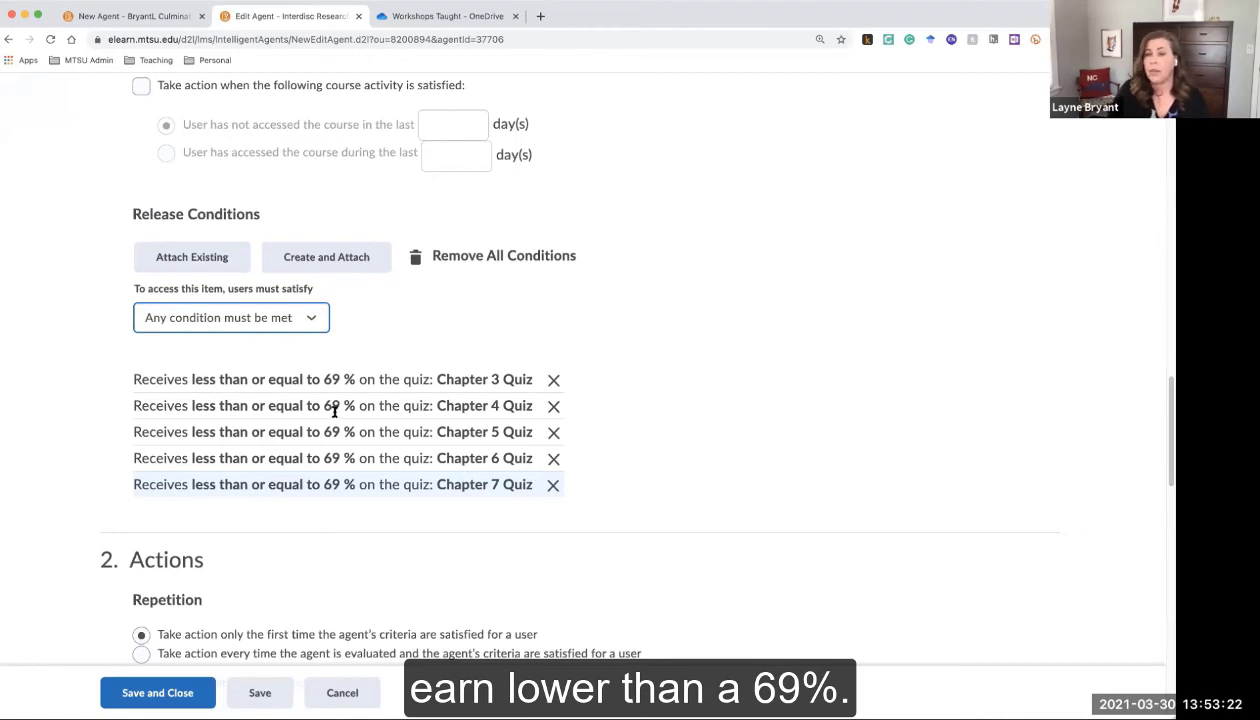
{"action": "scroll", "coordinate": [614, 484], "scroll_direction": "down", "scroll_amount": 5}
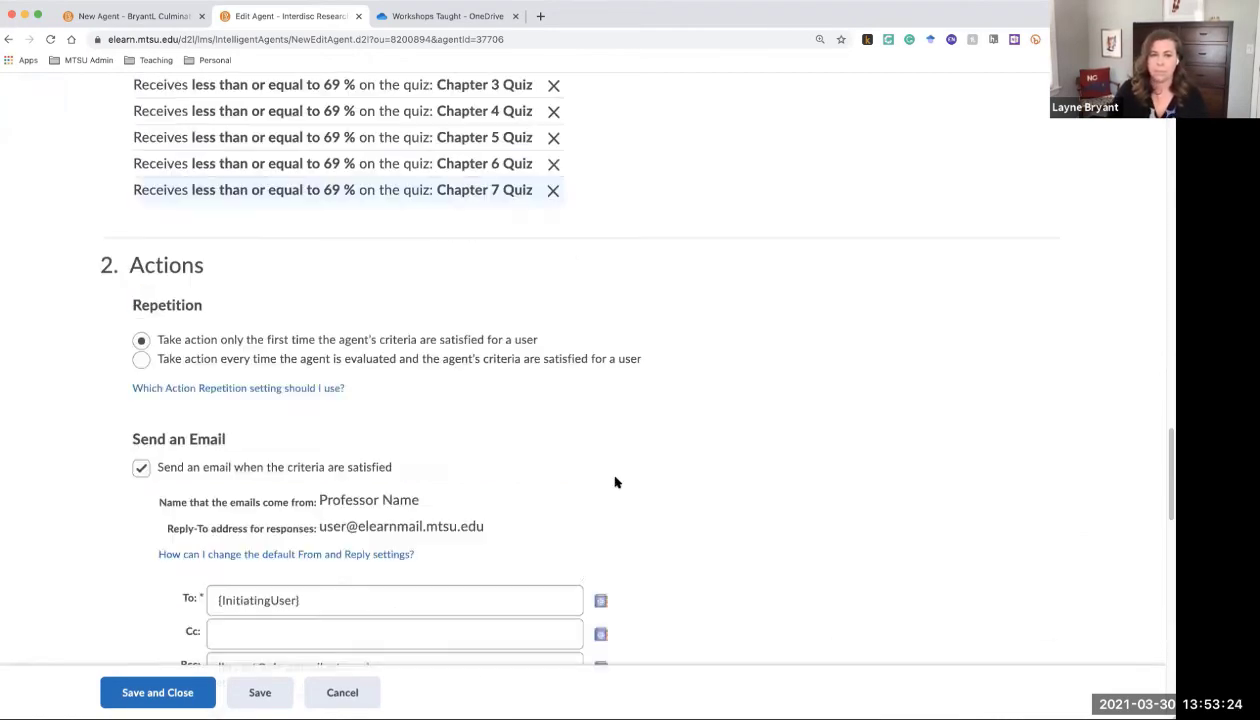
{"action": "scroll", "coordinate": [614, 484], "scroll_direction": "down", "scroll_amount": 1}
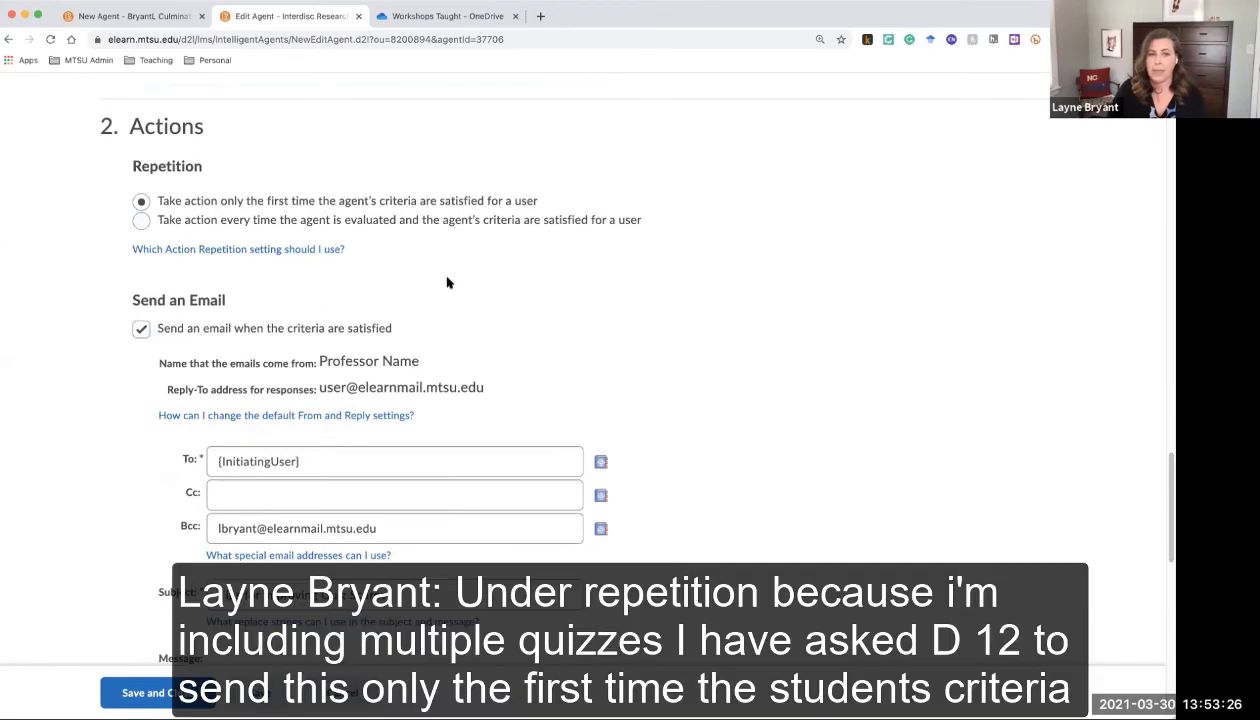
{"action": "scroll", "coordinate": [295, 262], "scroll_direction": "up", "scroll_amount": 4}
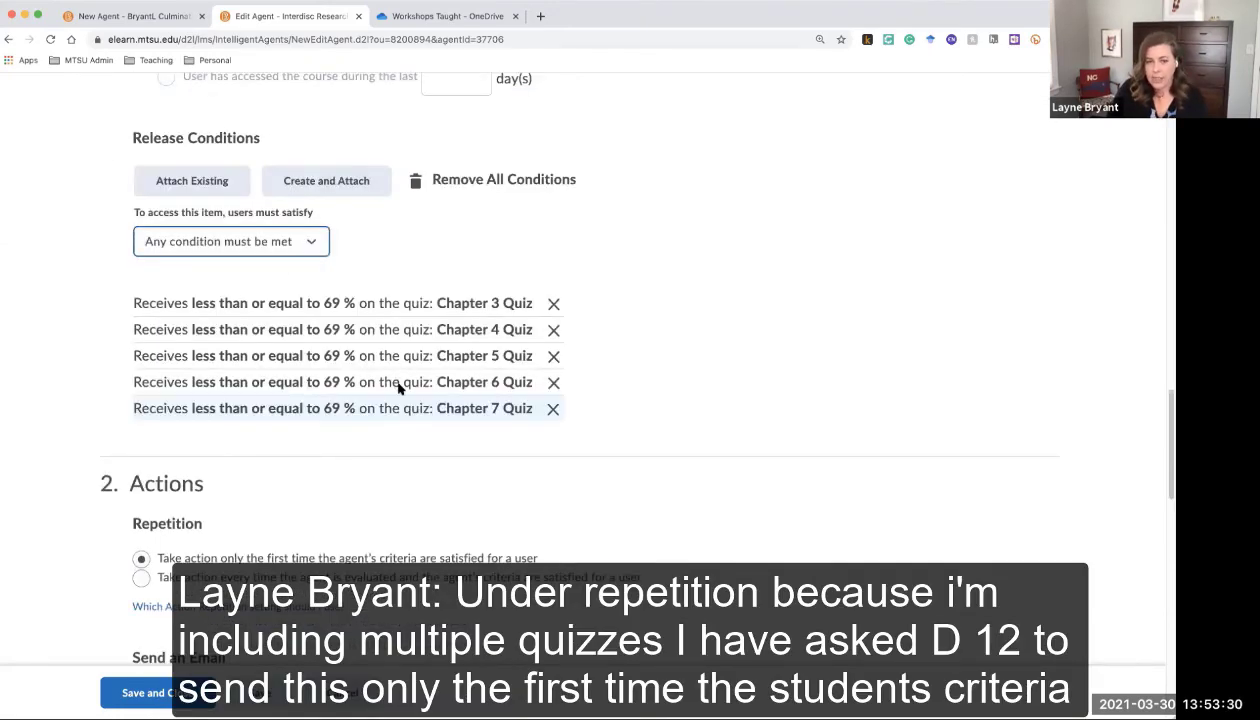
{"action": "scroll", "coordinate": [398, 388], "scroll_direction": "down", "scroll_amount": 1}
{"action": "scroll", "coordinate": [398, 388], "scroll_direction": "down", "scroll_amount": 2}
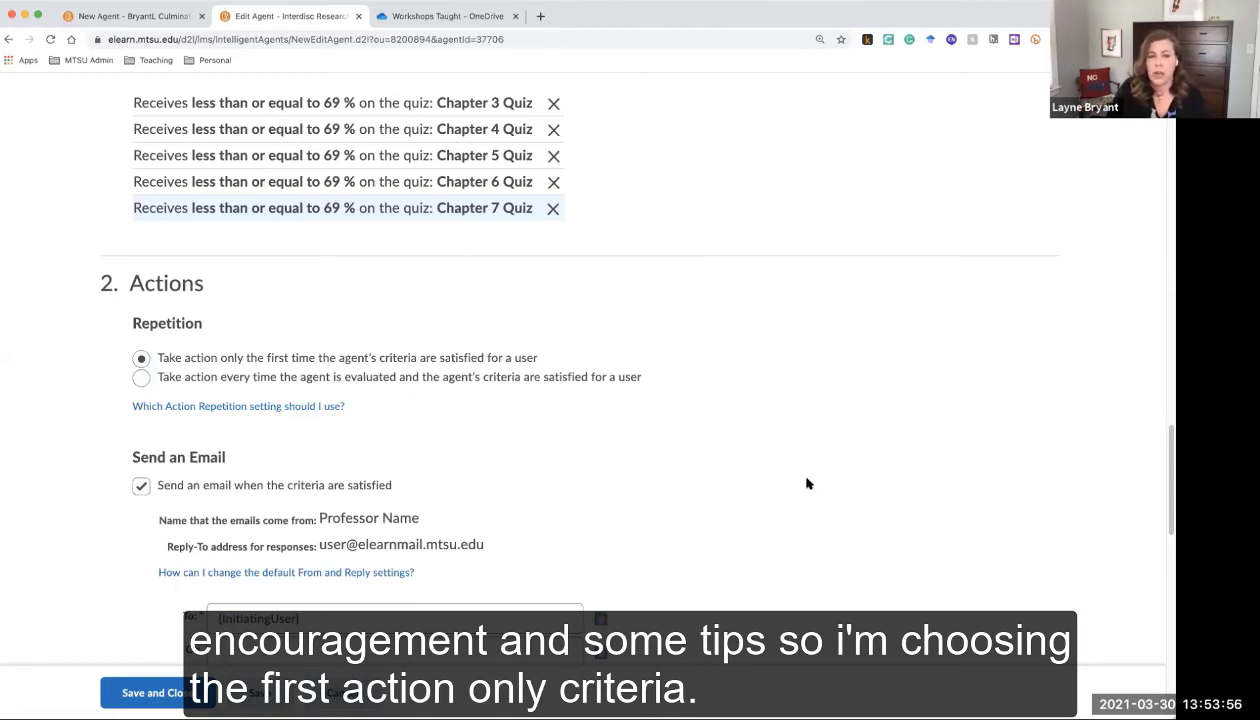
{"action": "scroll", "coordinate": [808, 484], "scroll_direction": "down", "scroll_amount": 1}
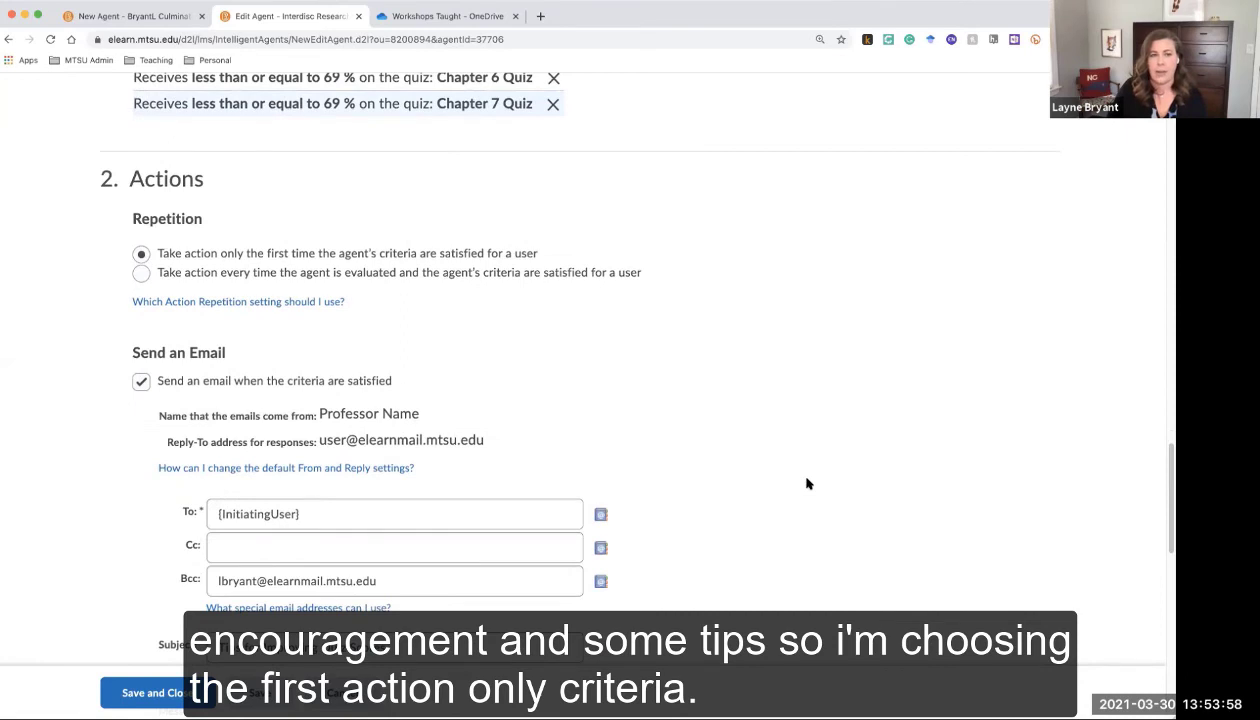
{"action": "scroll", "coordinate": [808, 484], "scroll_direction": "down", "scroll_amount": 5}
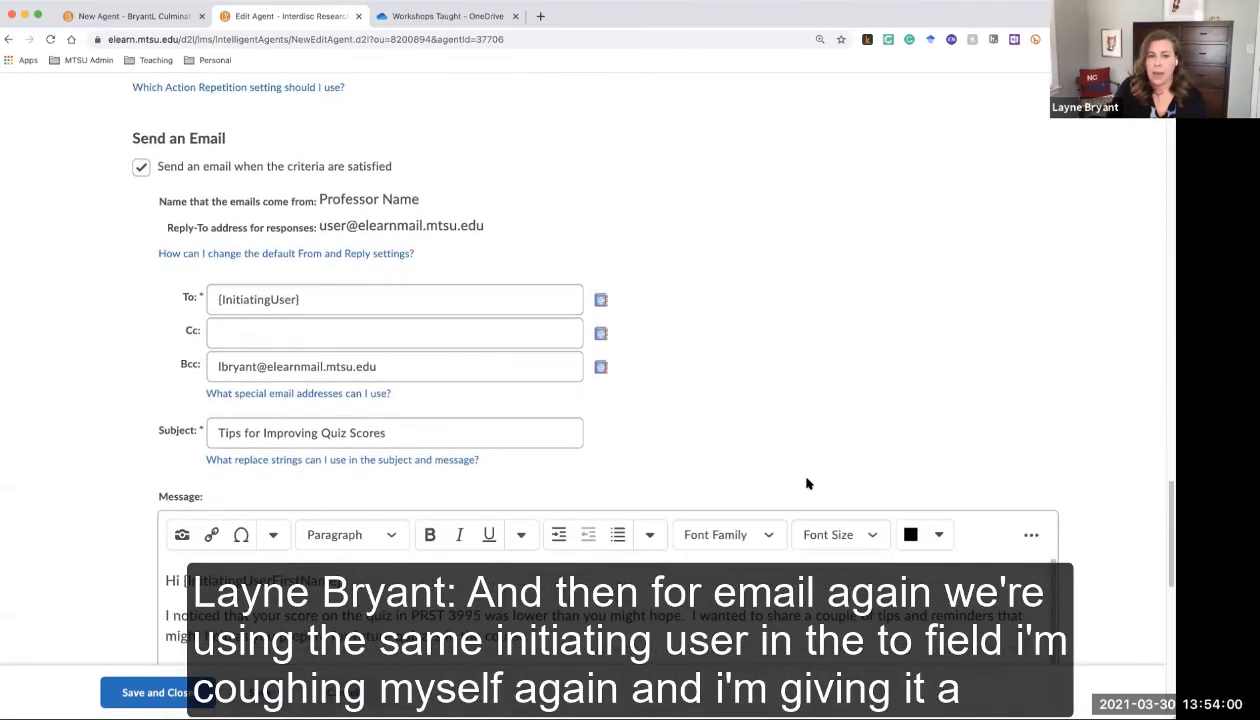
Check the tips email's initiating-user recipient, Bcc address and 'Tips for Improving Quiz Scores' subject
{"action": "scroll", "coordinate": [808, 484], "scroll_direction": "down", "scroll_amount": 1}
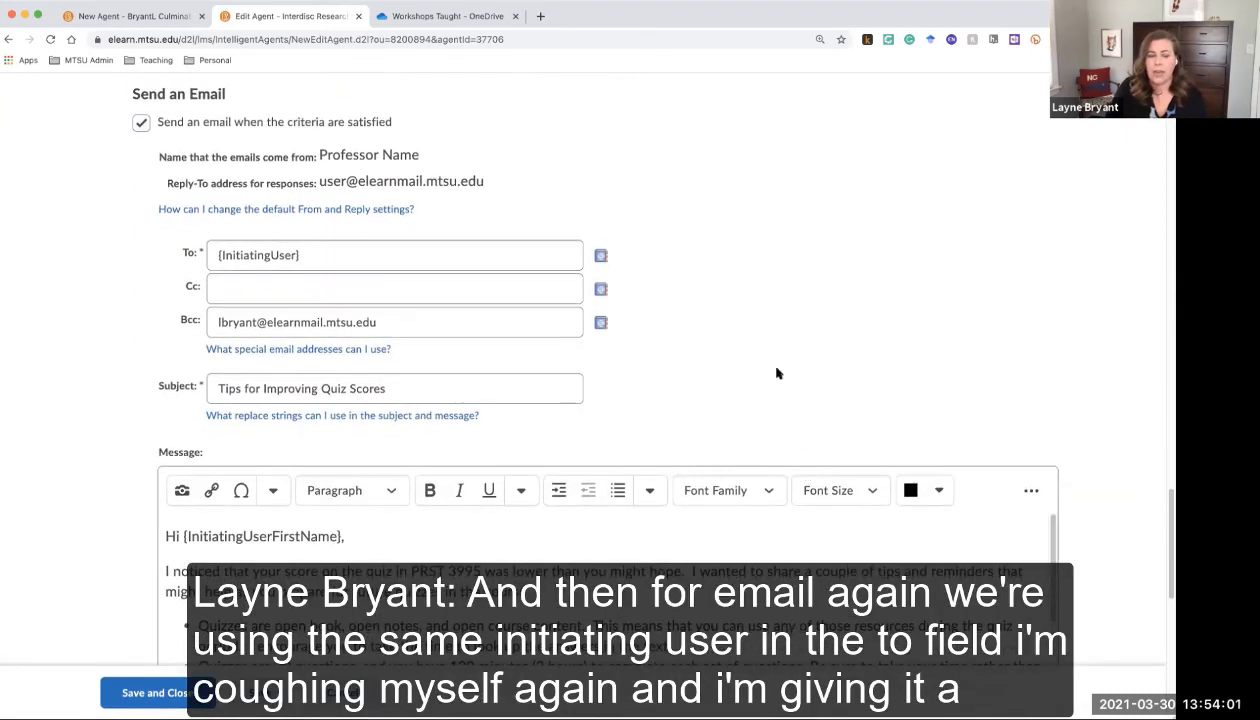
{"action": "left_click", "coordinate": [346, 253]}
{"action": "left_click", "coordinate": [387, 318]}
{"action": "left_click", "coordinate": [377, 390]}
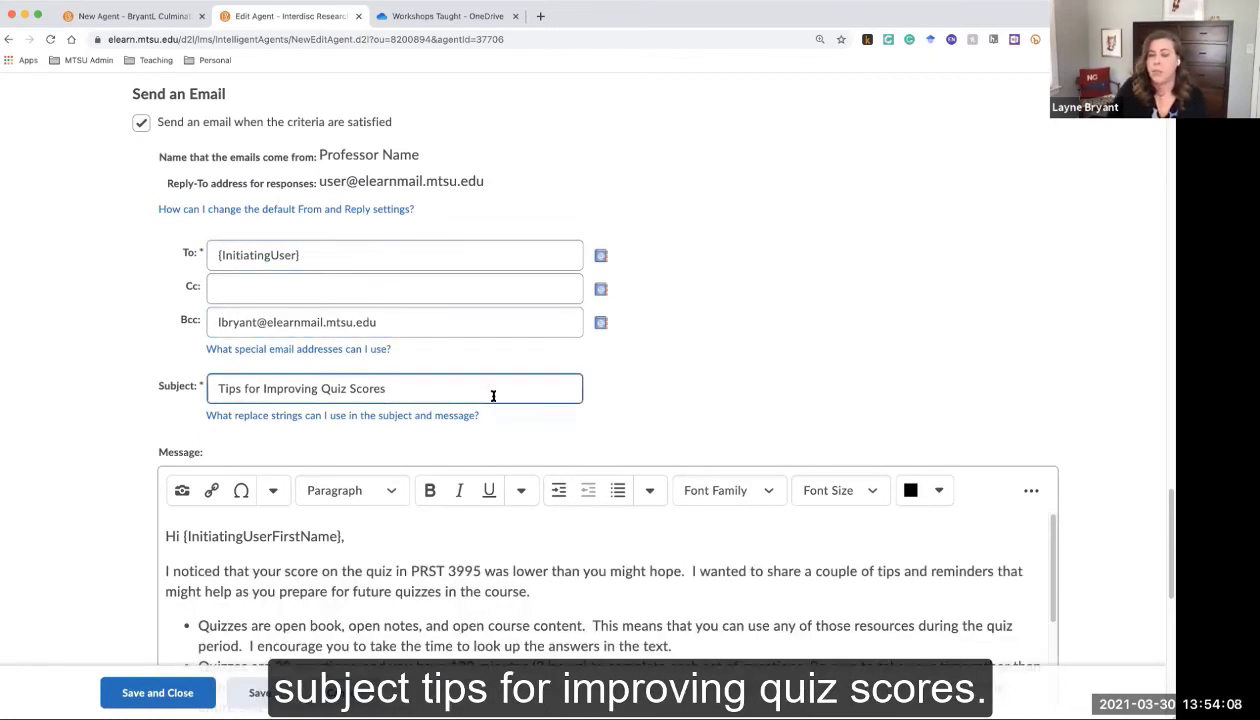
{"action": "left_click", "coordinate": [700, 427]}
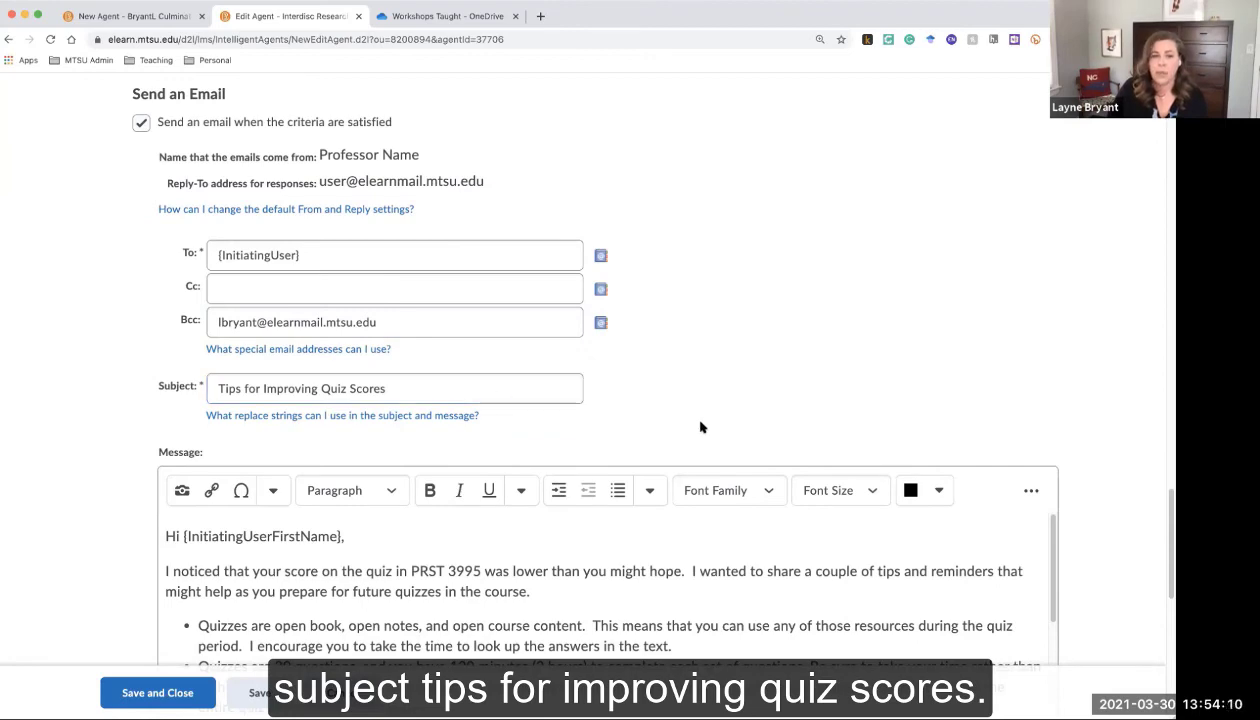
Enlarge the message box to read the full encouragement text, then scroll down to Scheduling
{"action": "scroll", "coordinate": [700, 427], "scroll_direction": "down", "scroll_amount": 4}
{"action": "scroll", "coordinate": [700, 422], "scroll_direction": "down", "scroll_amount": 2}
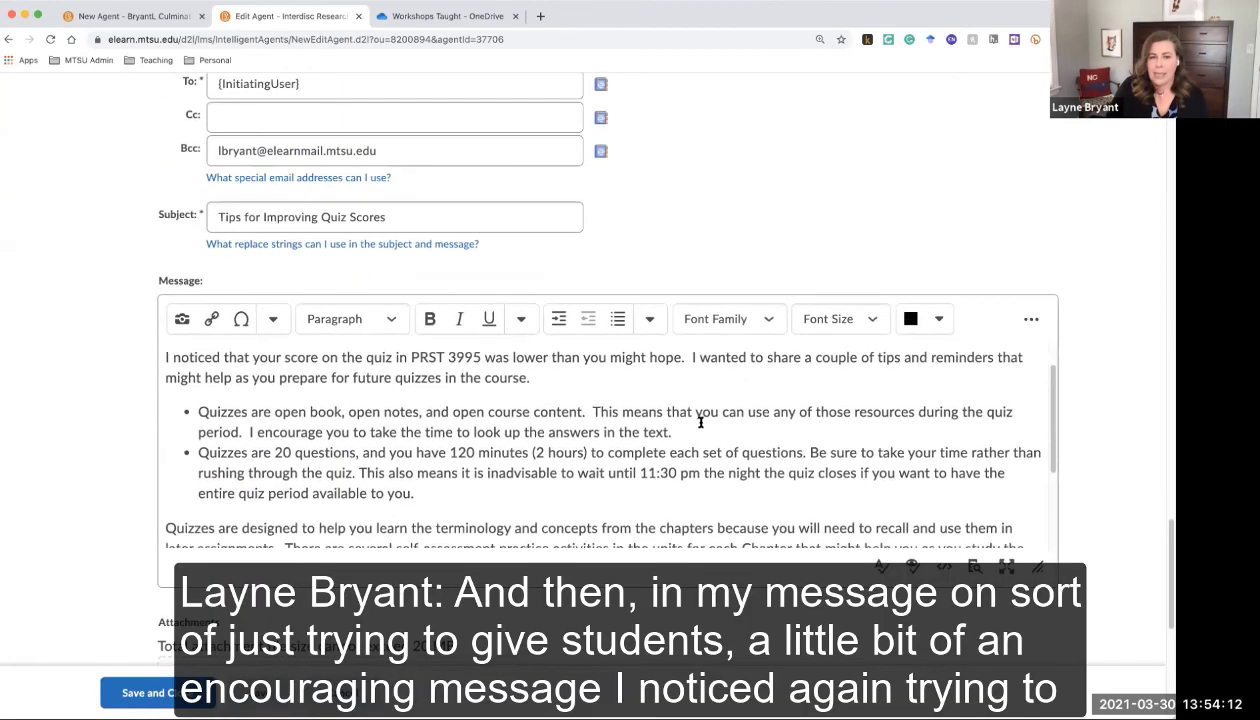
{"action": "scroll", "coordinate": [700, 422], "scroll_direction": "up", "scroll_amount": 1}
{"action": "left_click_drag", "start_coordinate": [1020, 560], "coordinate": [1085, 641]}
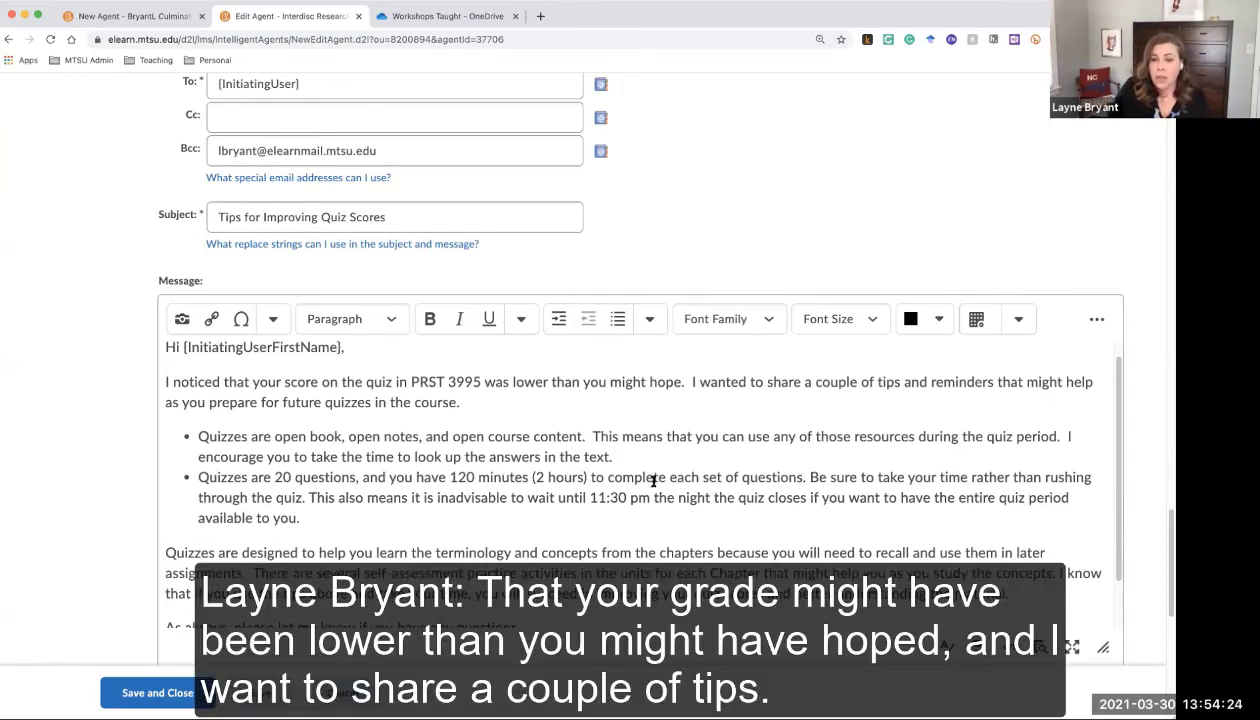
{"action": "scroll", "coordinate": [653, 481], "scroll_direction": "down", "scroll_amount": 1}
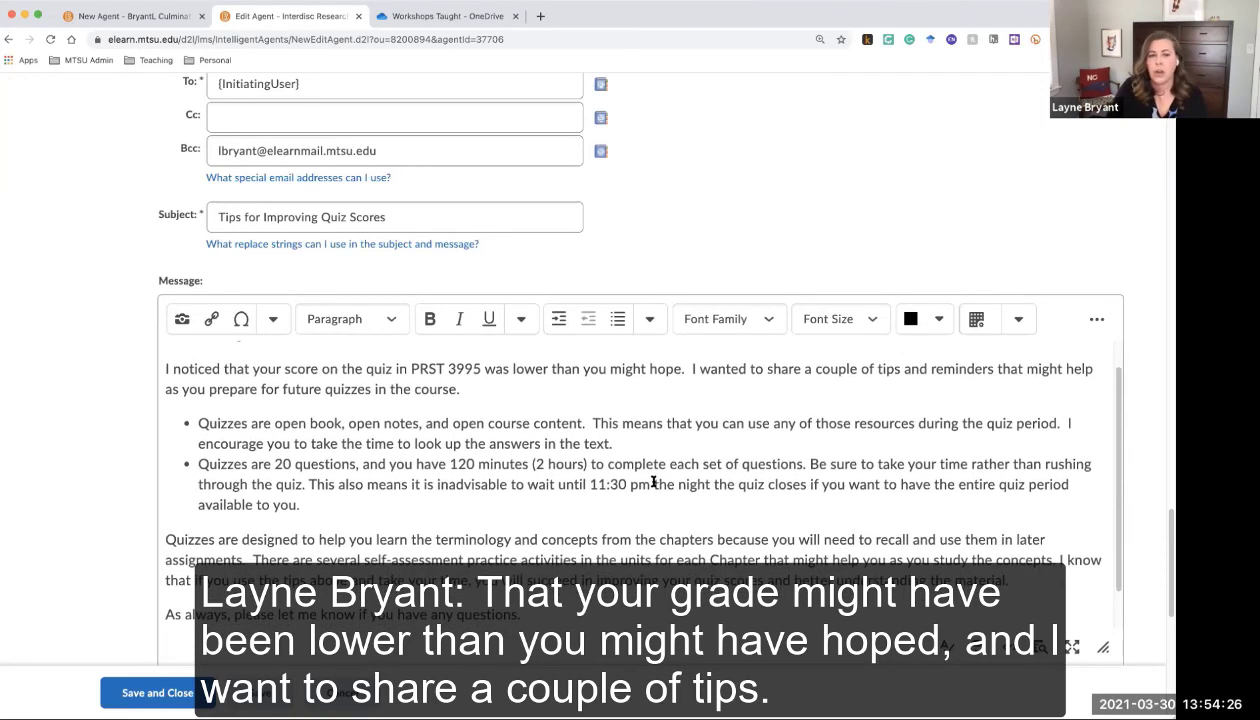
{"action": "scroll", "coordinate": [653, 481], "scroll_direction": "down", "scroll_amount": 2}
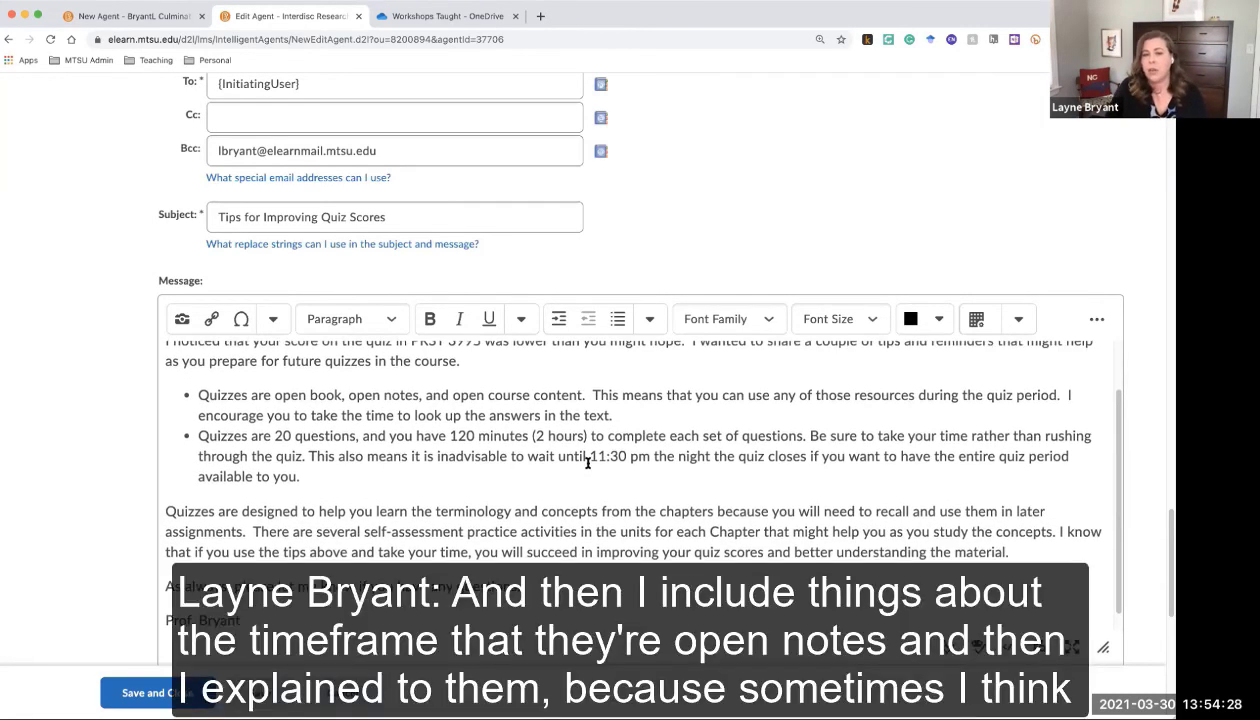
{"action": "scroll", "coordinate": [588, 462], "scroll_direction": "down", "scroll_amount": 1}
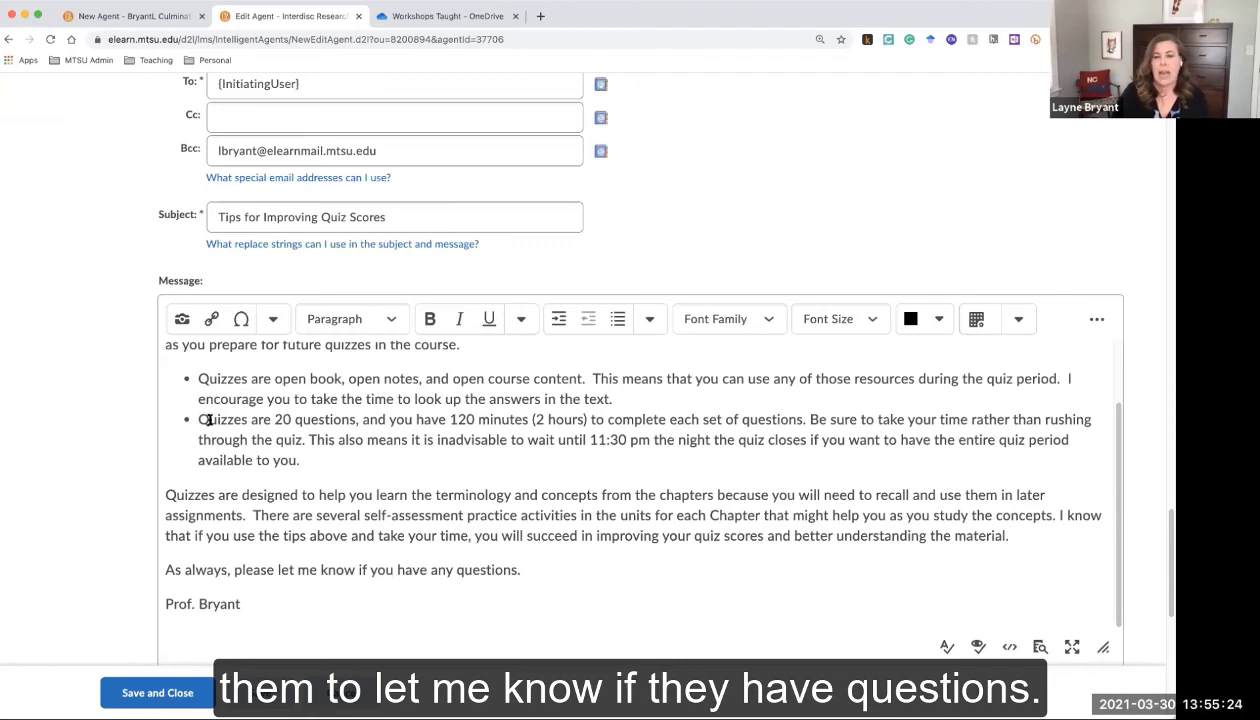
{"action": "scroll", "coordinate": [247, 508], "scroll_direction": "down", "scroll_amount": 10}
{"action": "scroll", "coordinate": [247, 508], "scroll_direction": "down", "scroll_amount": 2}
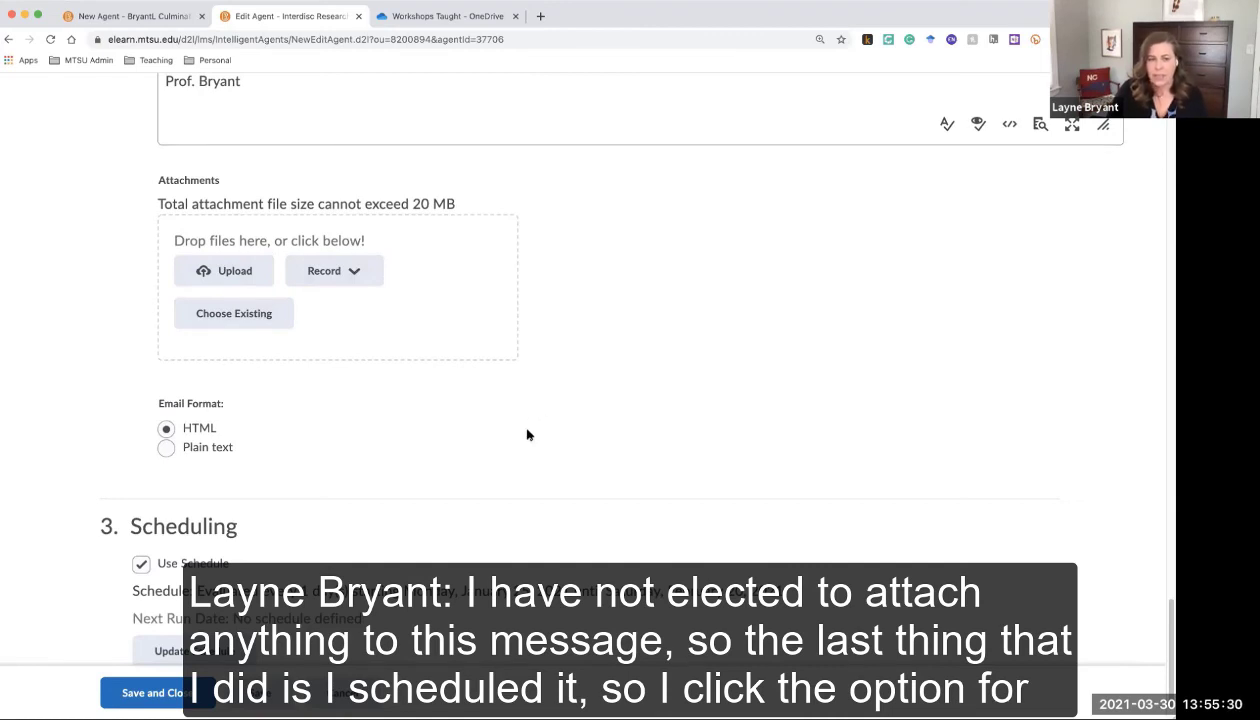
Confirm a Daily repeat from 1/25/2021 to 2/20/2021 and apply the agent's schedule
{"action": "scroll", "coordinate": [528, 435], "scroll_direction": "down", "scroll_amount": 2}
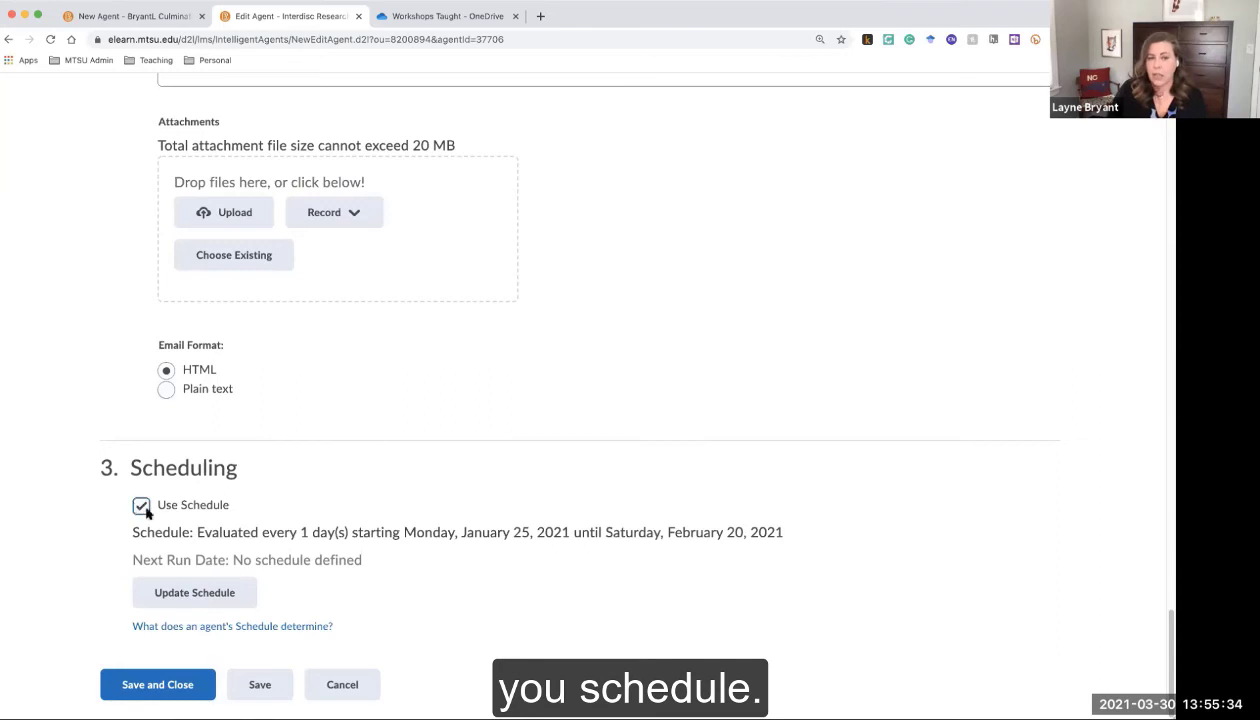
{"action": "left_click", "coordinate": [211, 596]}
{"action": "left_click_drag", "start_coordinate": [764, 436], "coordinate": [1022, 612]}
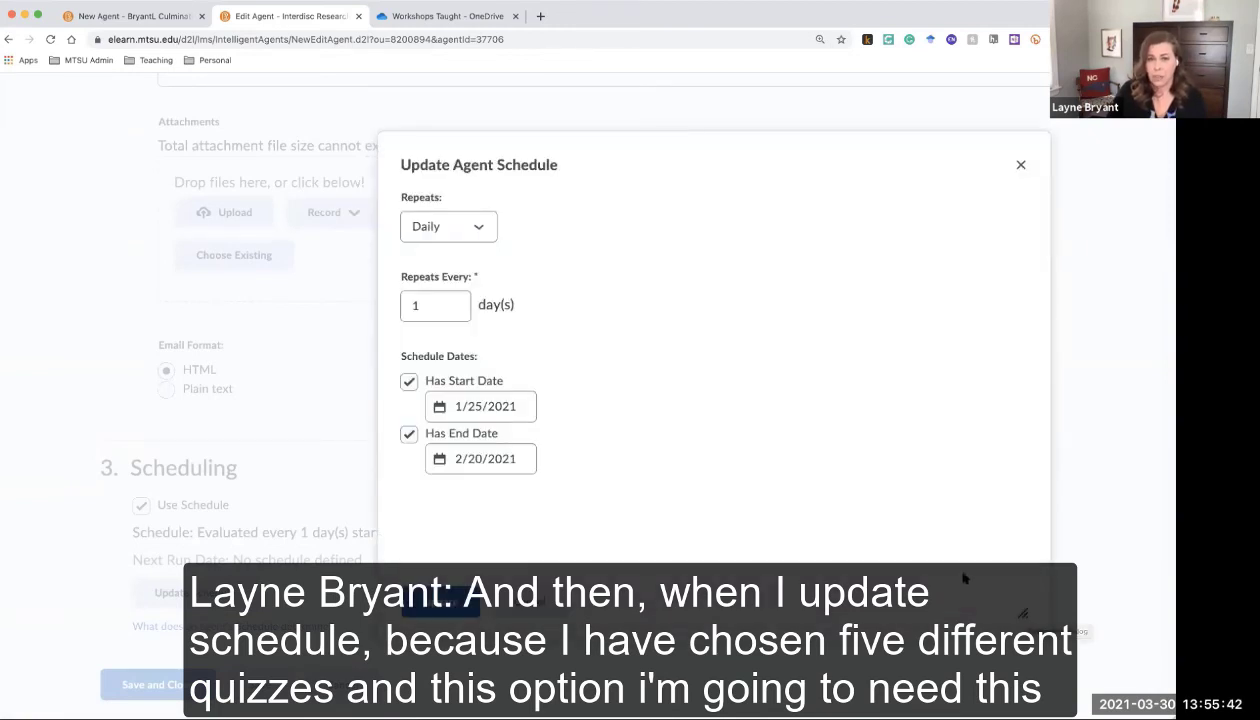
{"action": "left_click", "coordinate": [504, 408]}
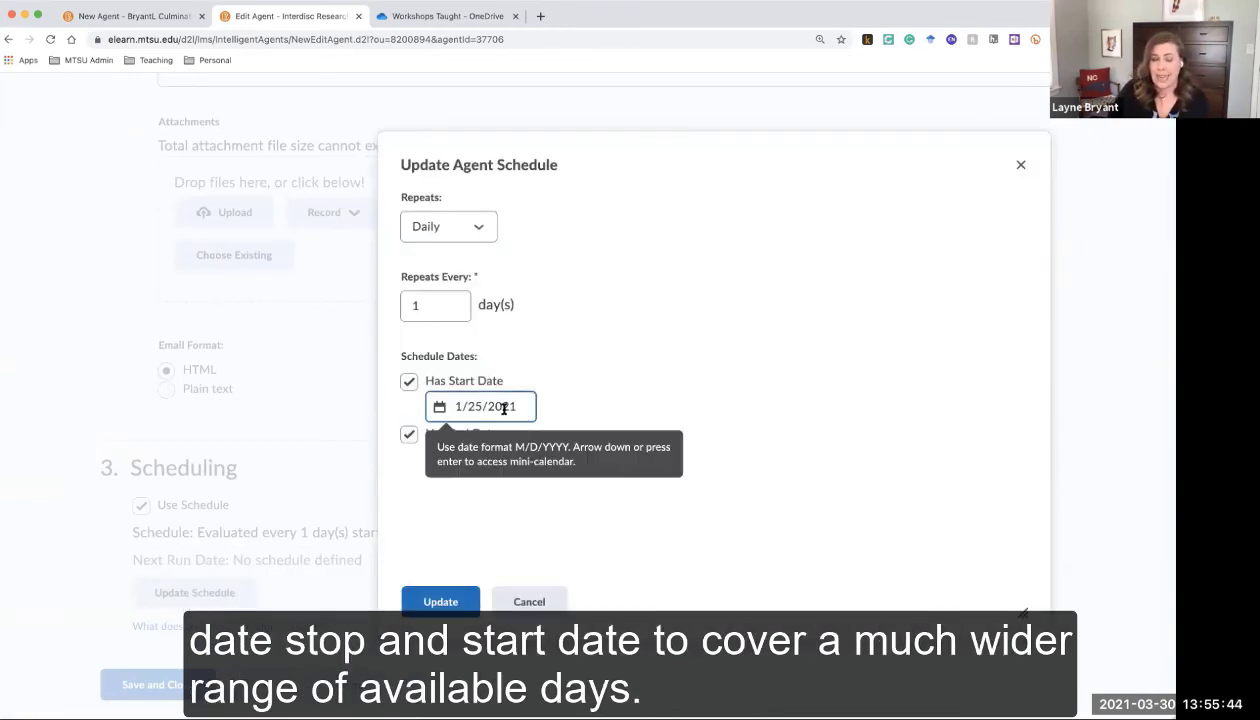
{"action": "left_click", "coordinate": [532, 481]}
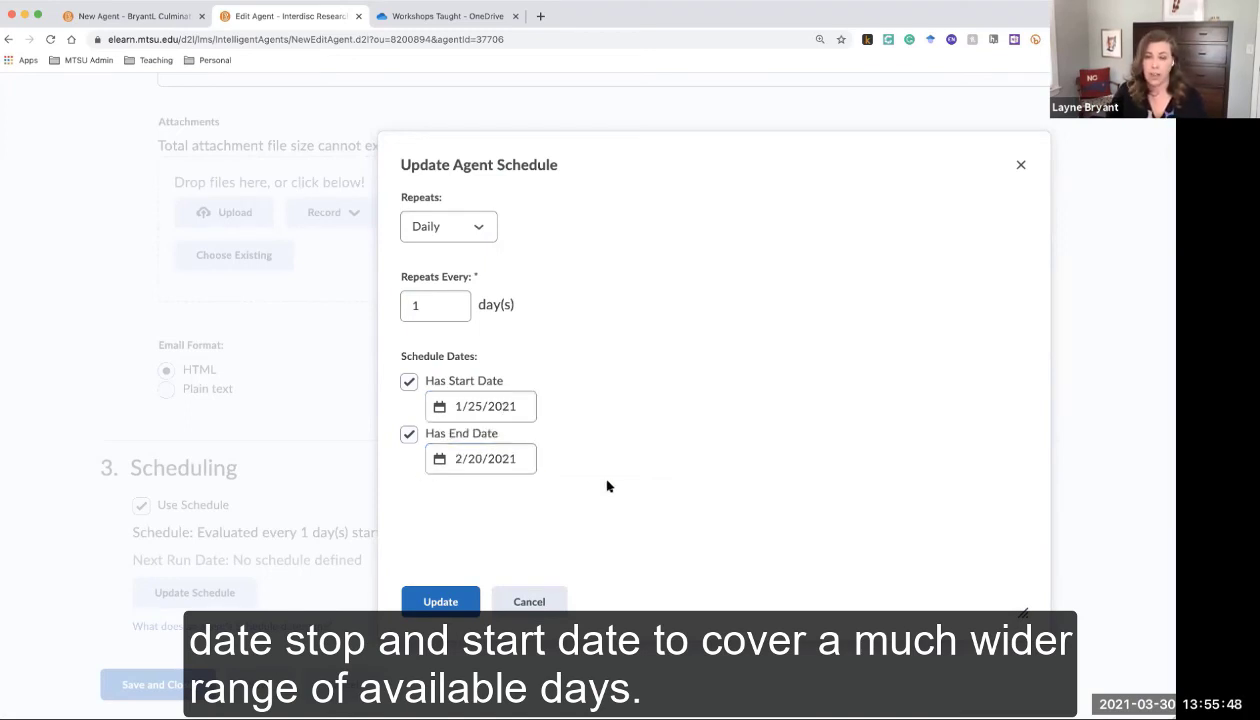
{"action": "left_click", "coordinate": [487, 409]}
{"action": "left_click", "coordinate": [487, 409]}
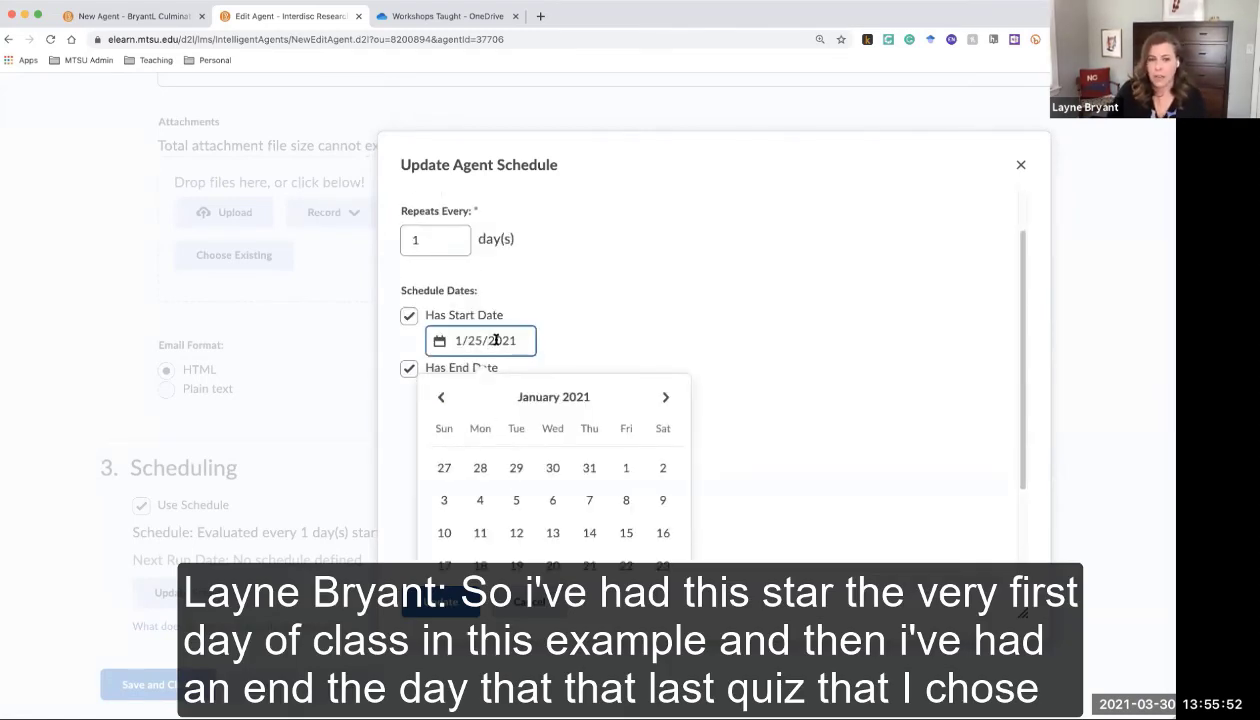
{"action": "left_click", "coordinate": [628, 340]}
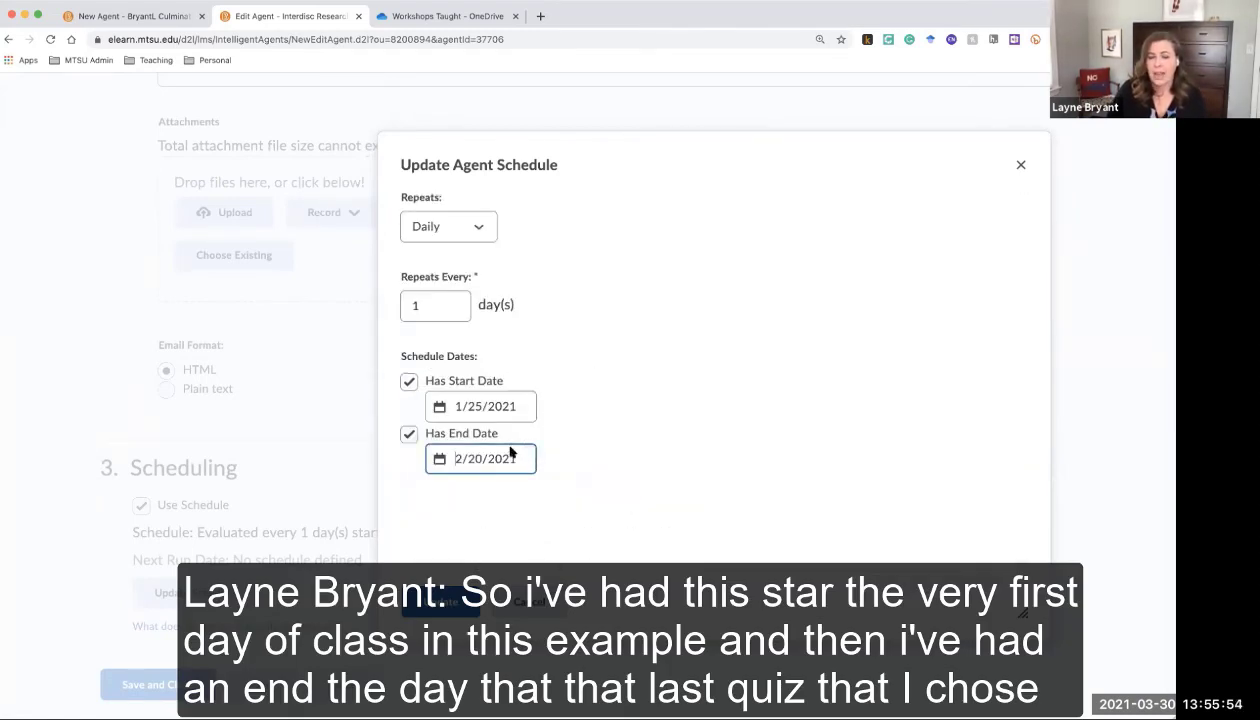
{"action": "left_click", "coordinate": [503, 452]}
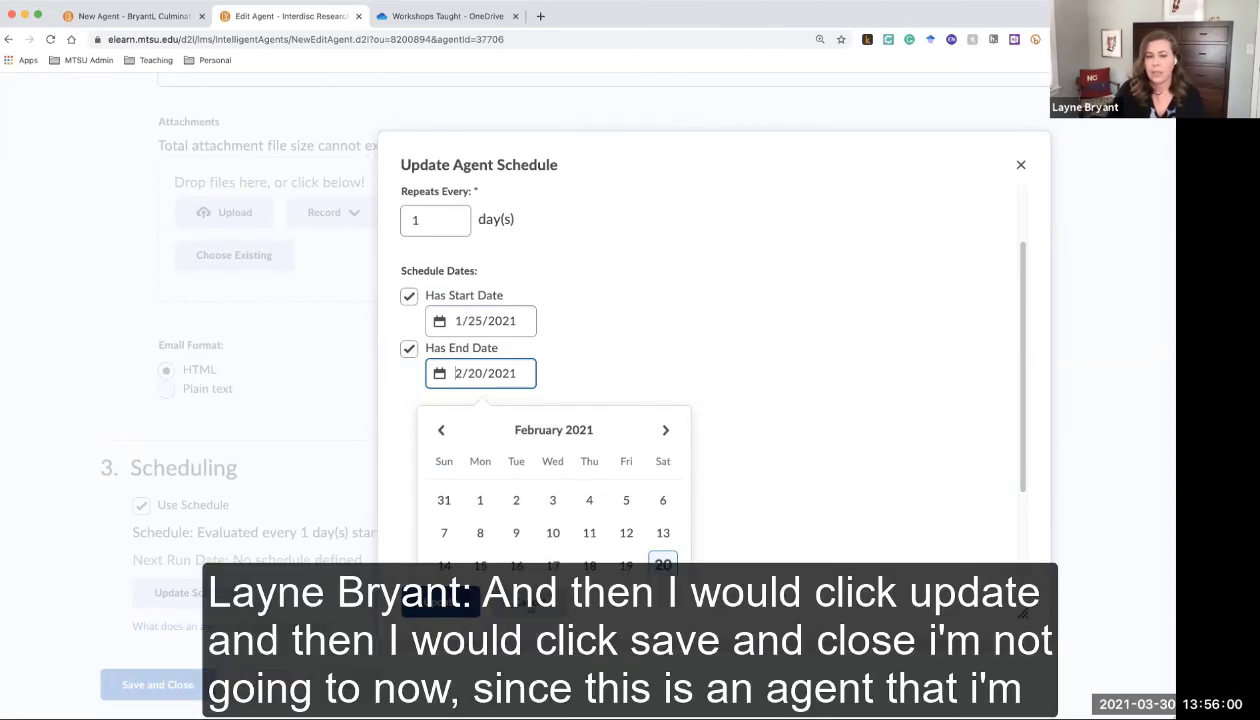
{"action": "left_click", "coordinate": [440, 602]}
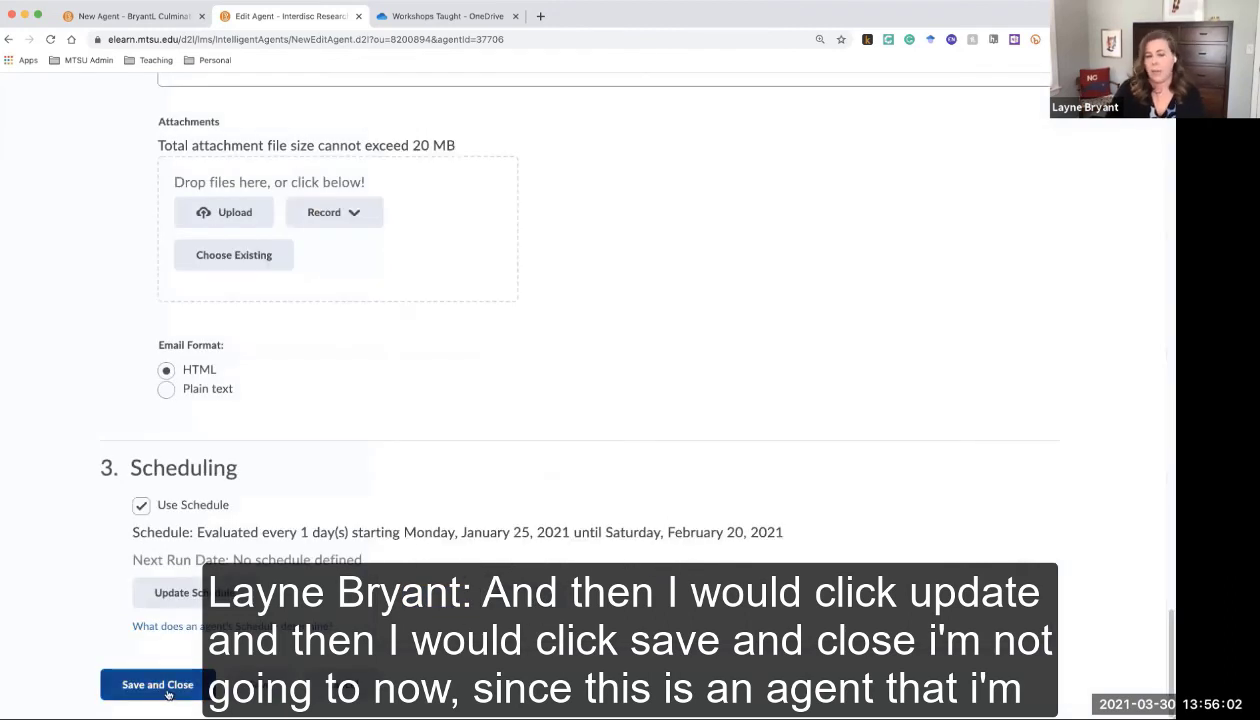
Cancel out of the editor, practice-run 'Encouragement after low quiz grade', and view email notifications
{"action": "left_click", "coordinate": [360, 688]}
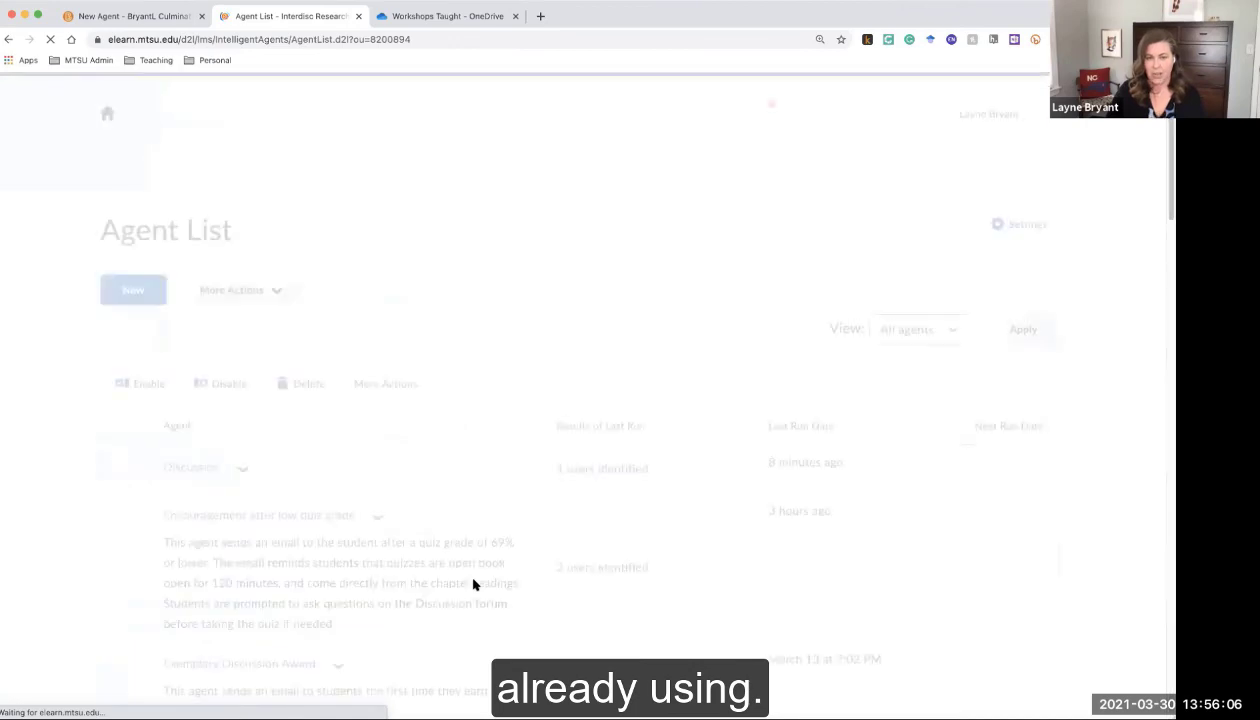
{"action": "left_click", "coordinate": [377, 516]}
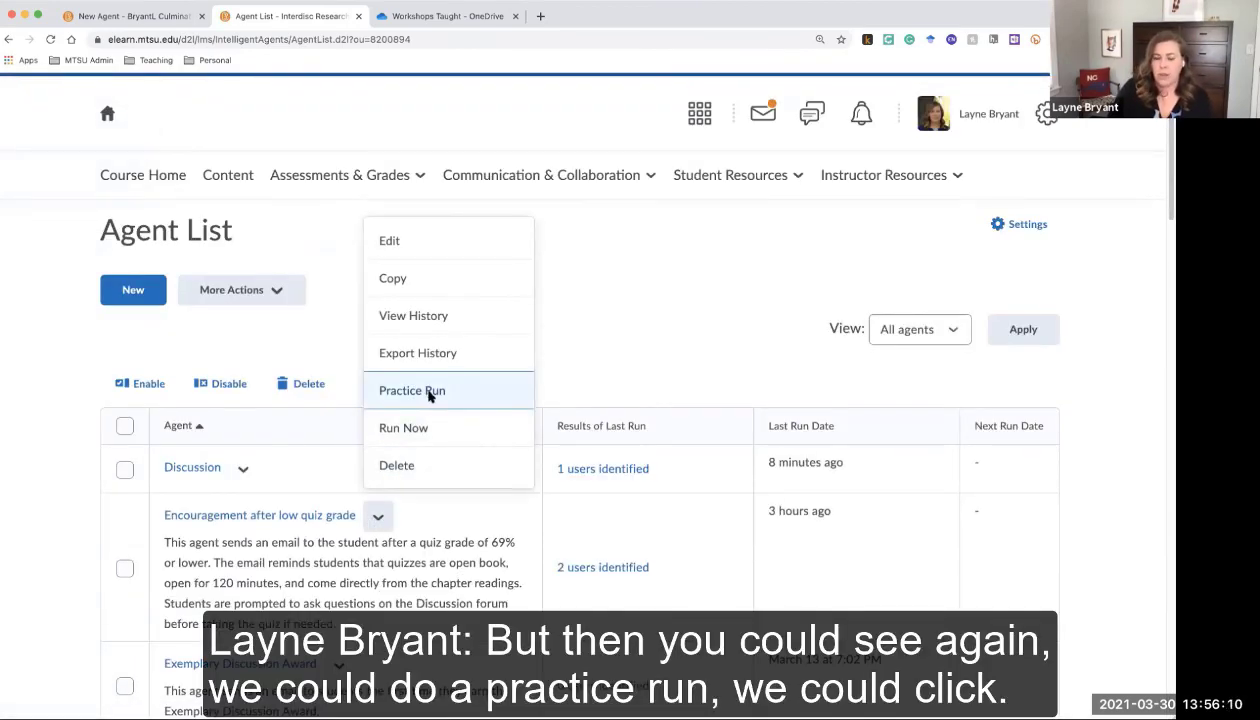
{"action": "left_click", "coordinate": [429, 393]}
{"action": "left_click", "coordinate": [450, 357]}
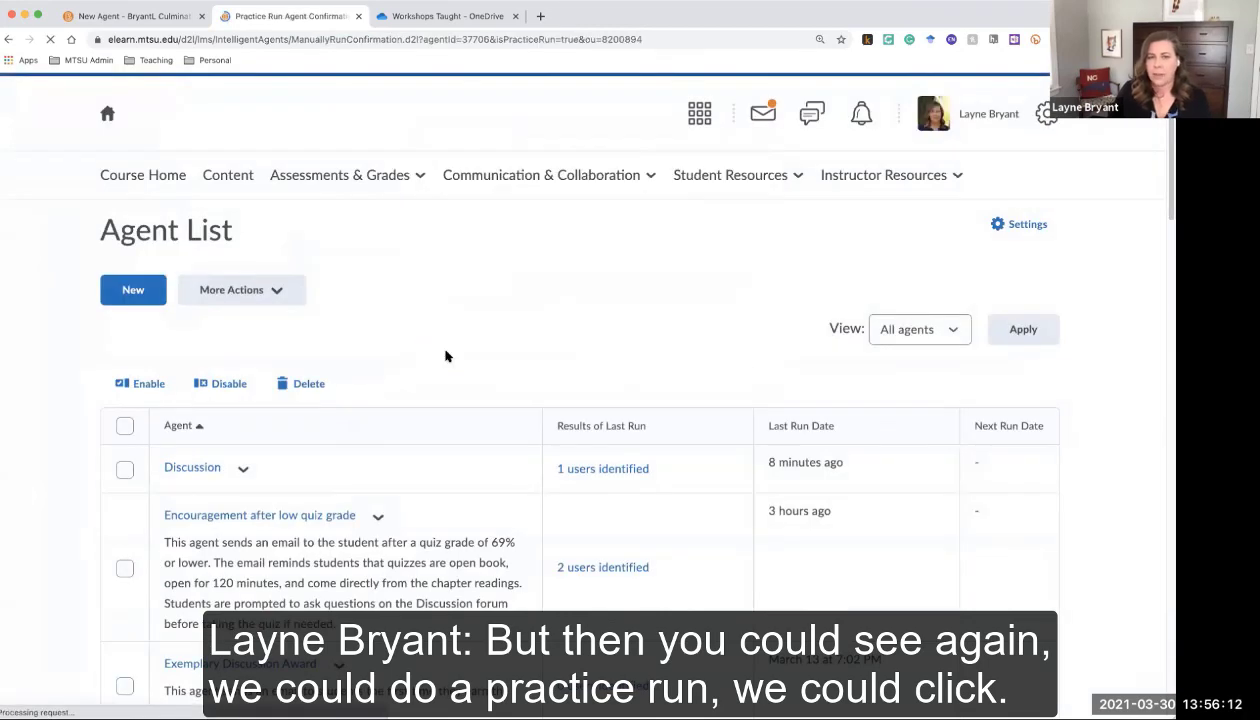
{"action": "left_click", "coordinate": [158, 418]}
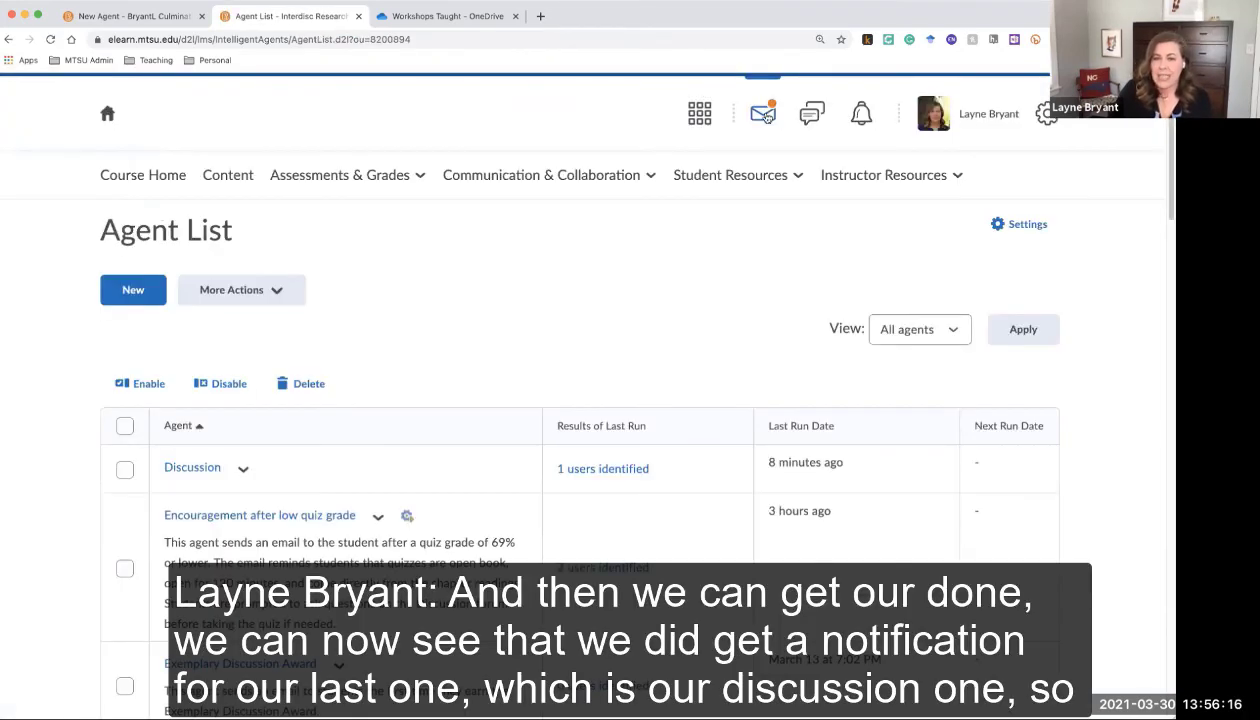
{"action": "left_click", "coordinate": [766, 115]}
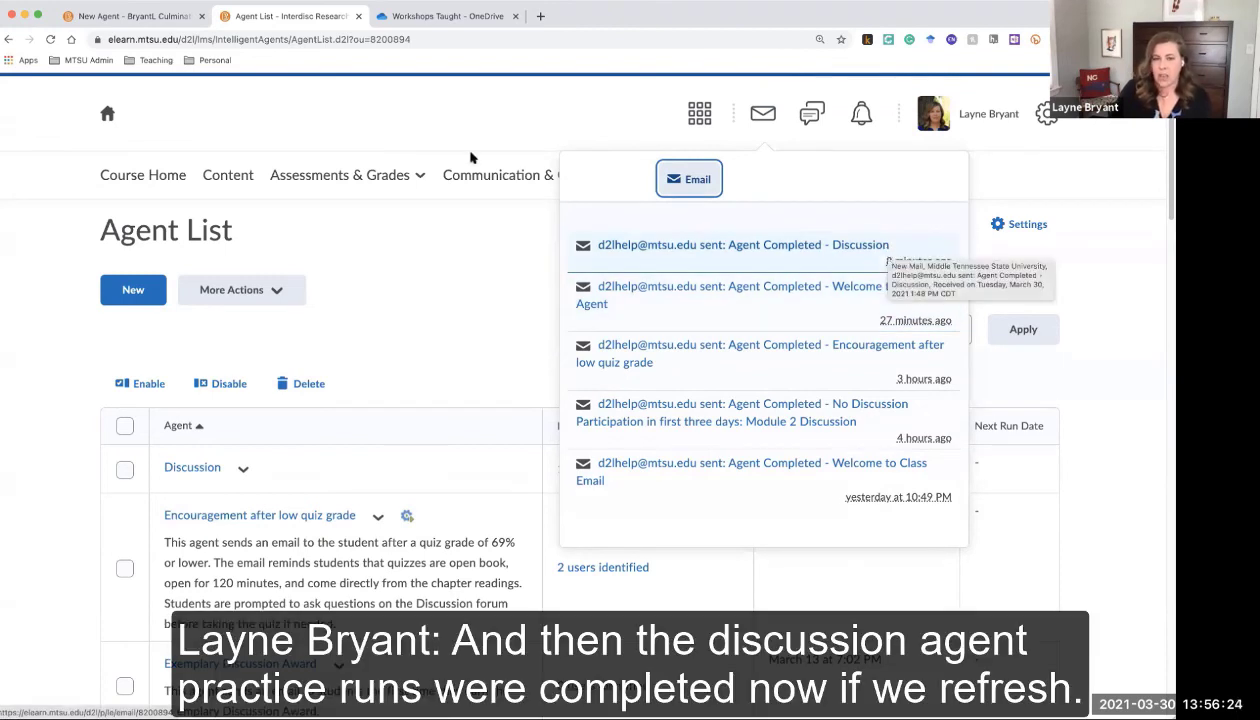
Reload the Agent List to show the agent's latest run, then stop screen sharing
{"action": "left_click", "coordinate": [386, 117]}
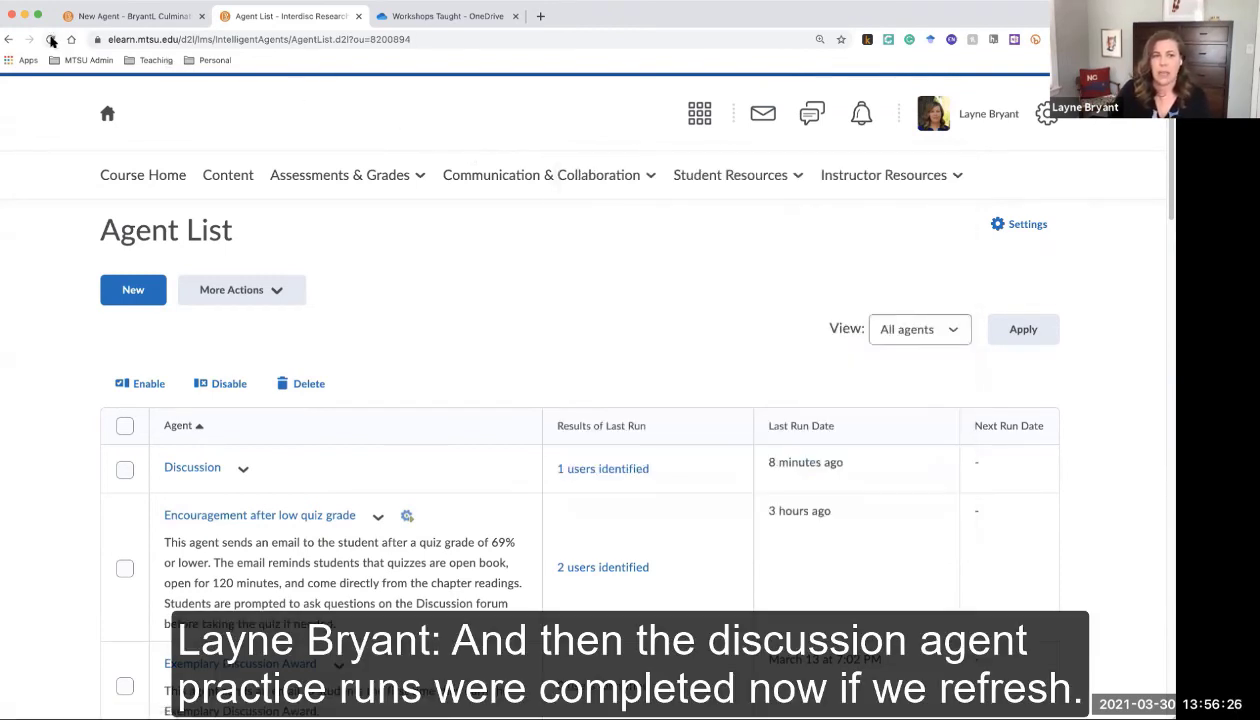
{"action": "left_click", "coordinate": [50, 39]}
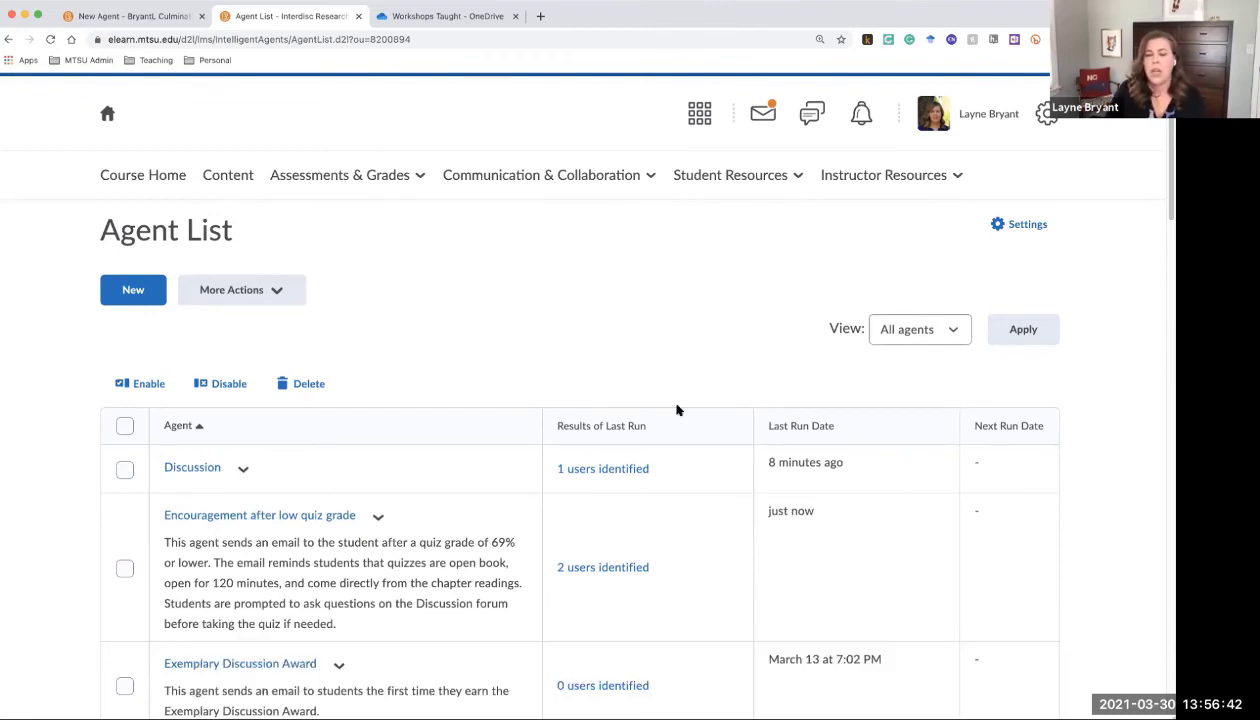
{"action": "left_click", "coordinate": [704, 44]}
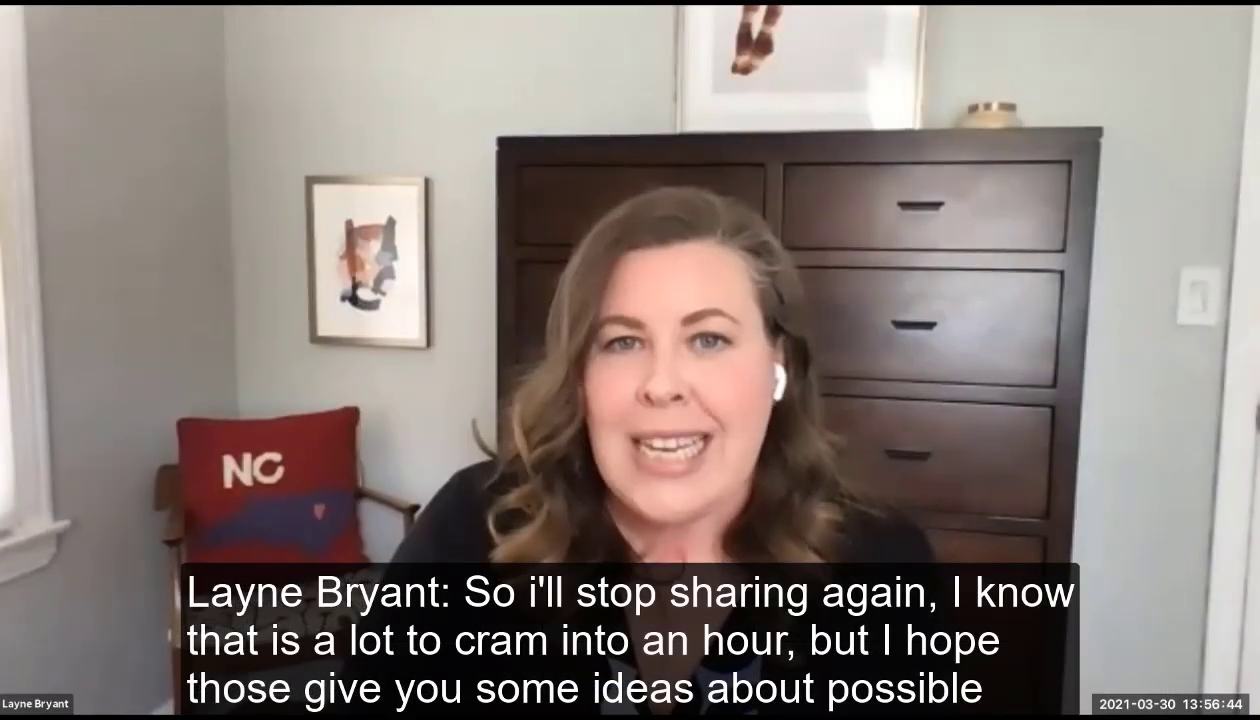